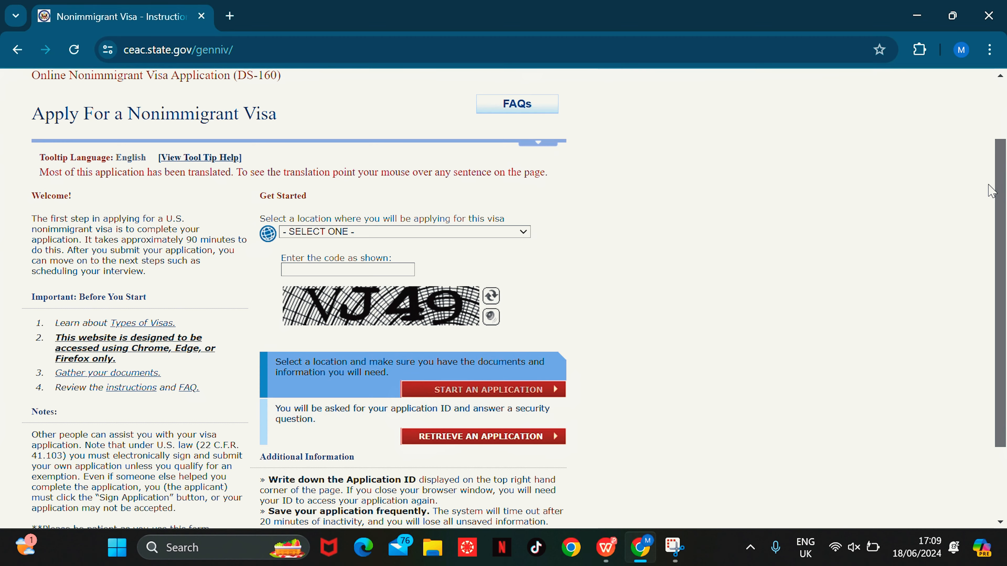
Step: Choose GHANA, ACCRA as the visa application location, filtering the location list with 'gh'
{"action": "scroll", "coordinate": [990, 191], "scroll_direction": "up", "scroll_amount": 2}
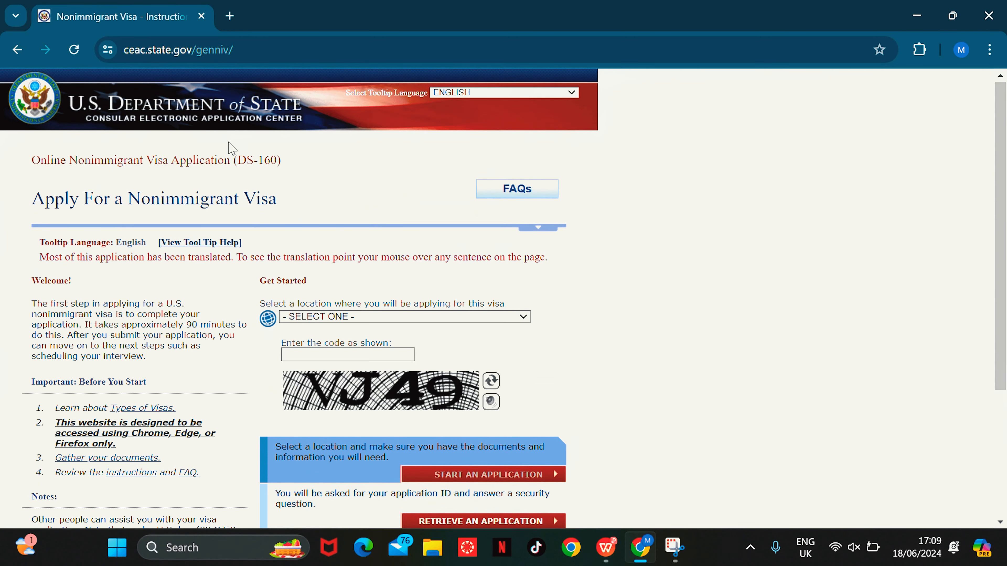
{"action": "left_click_drag", "start_coordinate": [234, 159], "coordinate": [293, 164]}
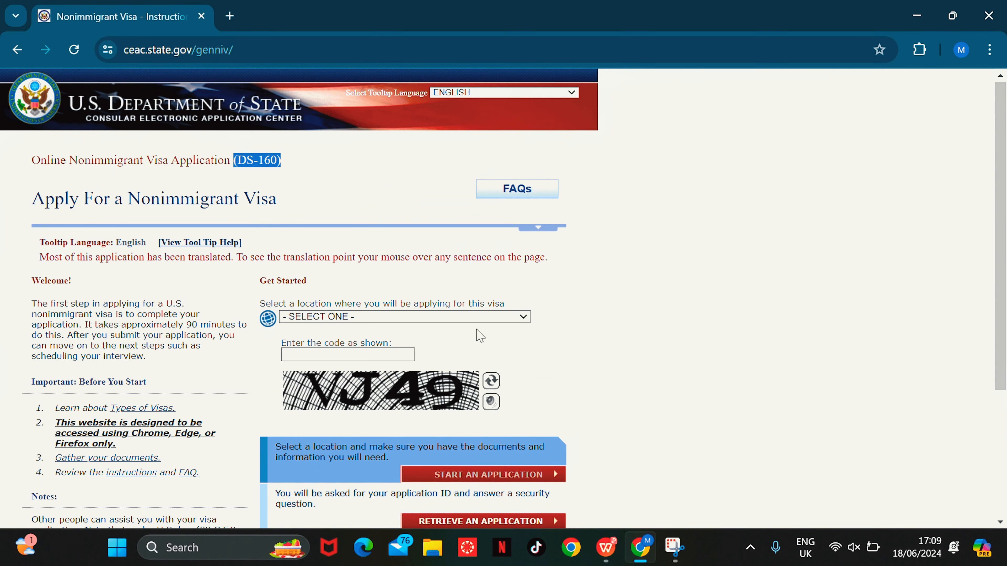
{"action": "left_click", "coordinate": [465, 324]}
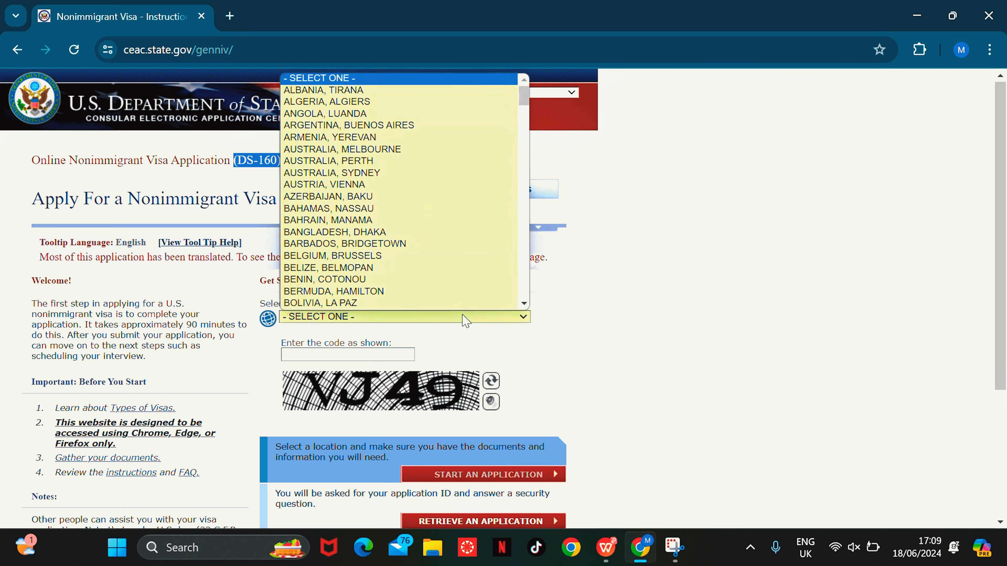
{"action": "type", "text": "gh"}
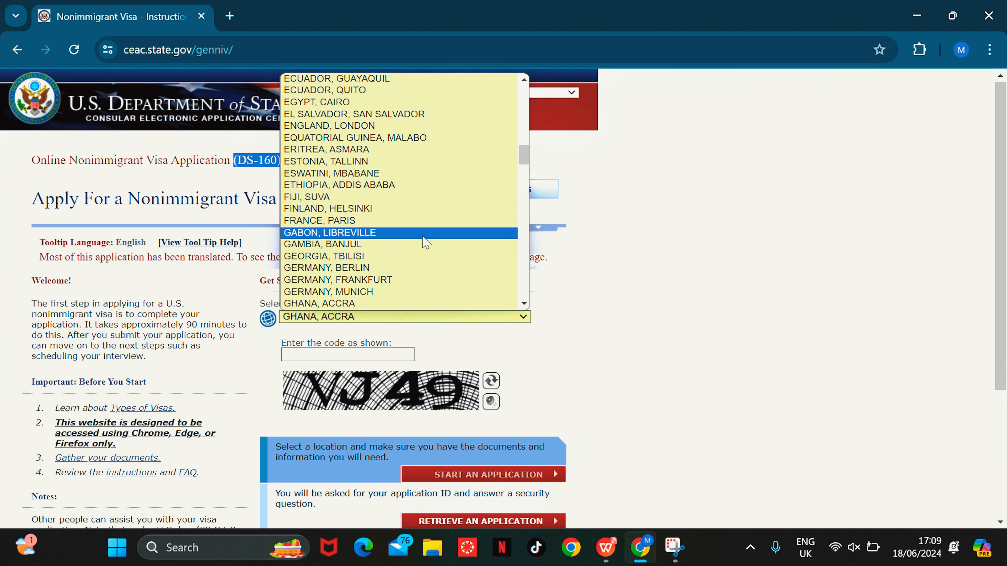
{"action": "left_click", "coordinate": [378, 303]}
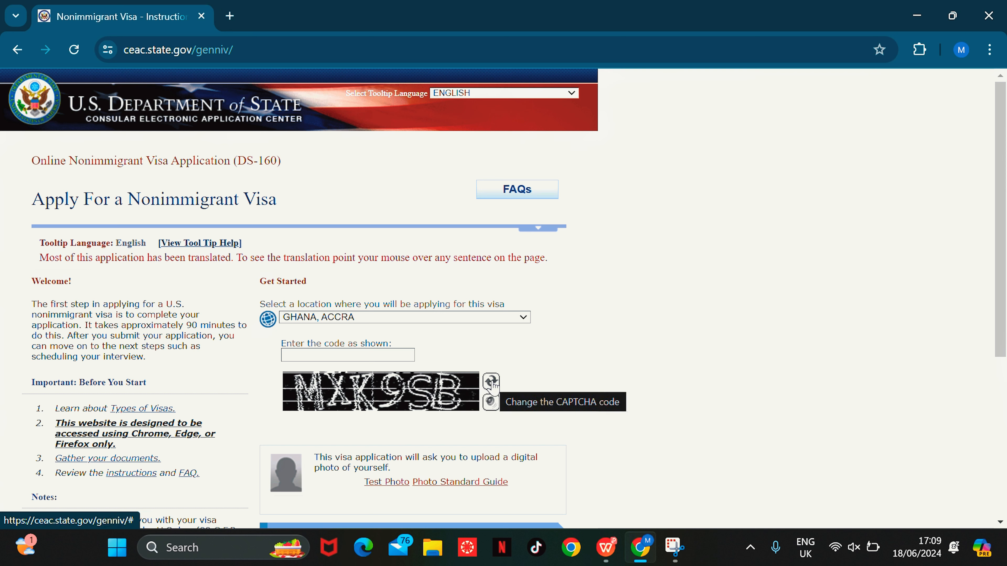
Step: Enter the displayed security code and start a new application
{"action": "left_click", "coordinate": [367, 353]}
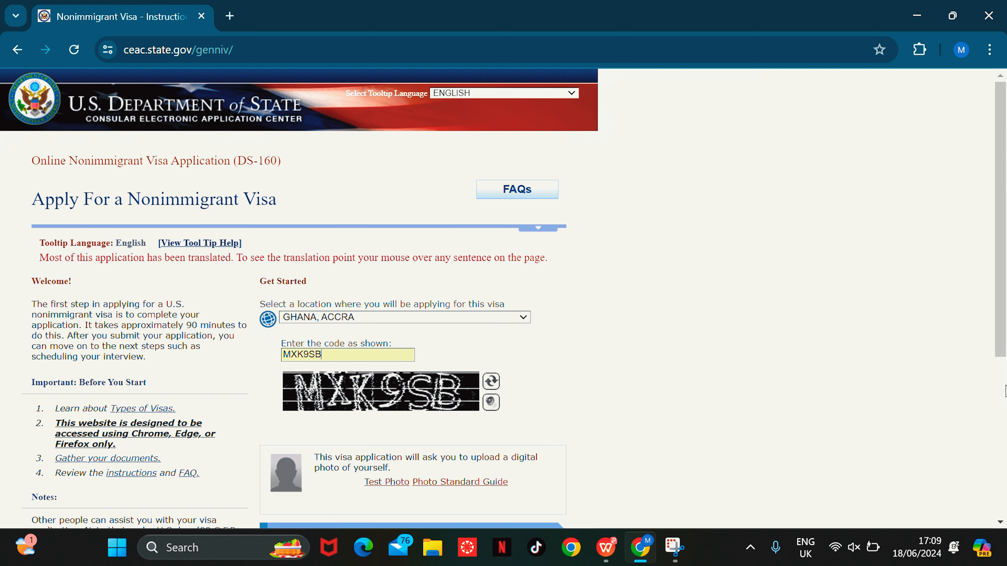
{"action": "scroll", "coordinate": [1003, 293], "scroll_direction": "down", "scroll_amount": 2}
{"action": "scroll", "coordinate": [1002, 293], "scroll_direction": "down", "scroll_amount": 3}
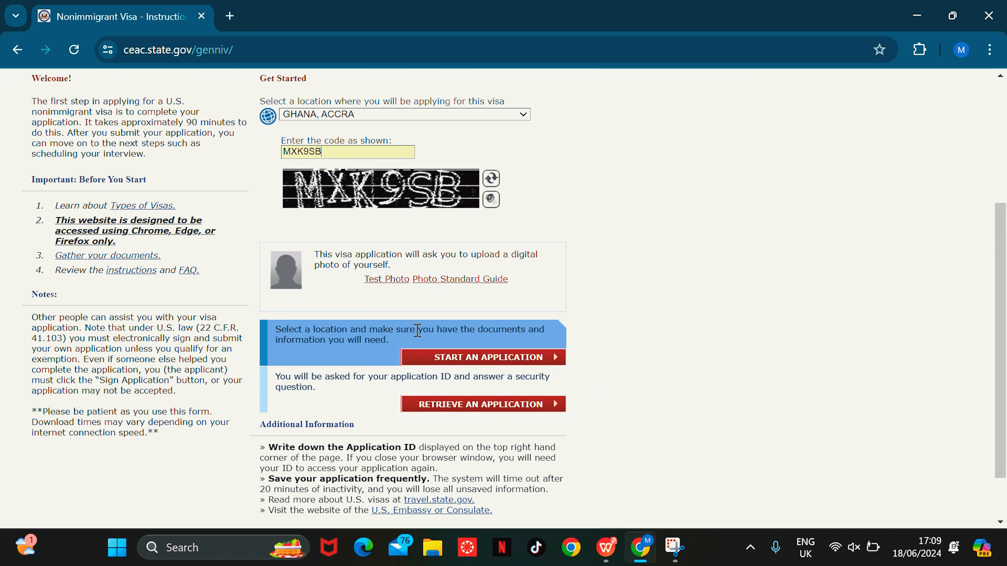
{"action": "left_click", "coordinate": [500, 357]}
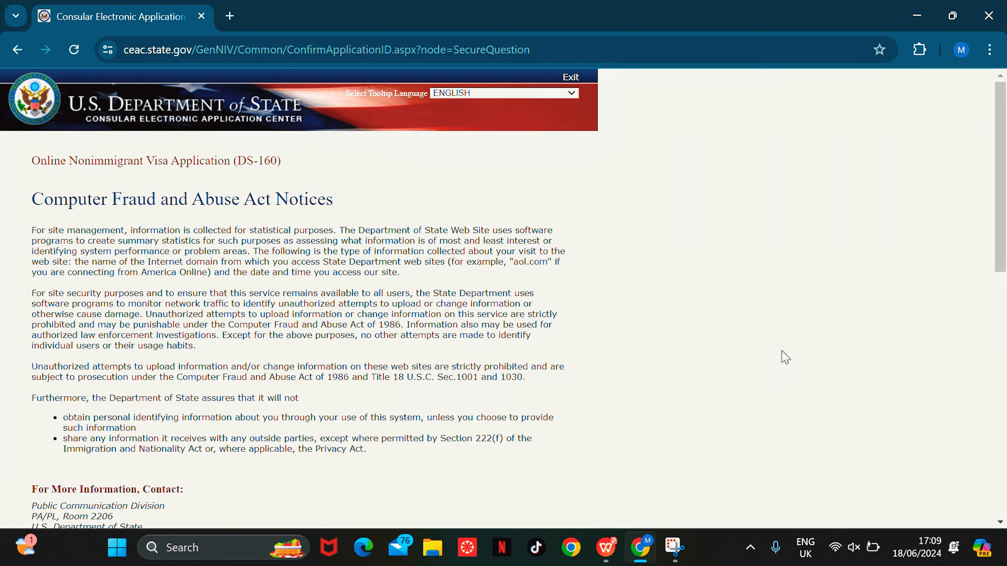
Step: Agree to the Computer Fraud and Abuse Act notices
{"action": "scroll", "coordinate": [147, 225], "scroll_direction": "down", "scroll_amount": 1}
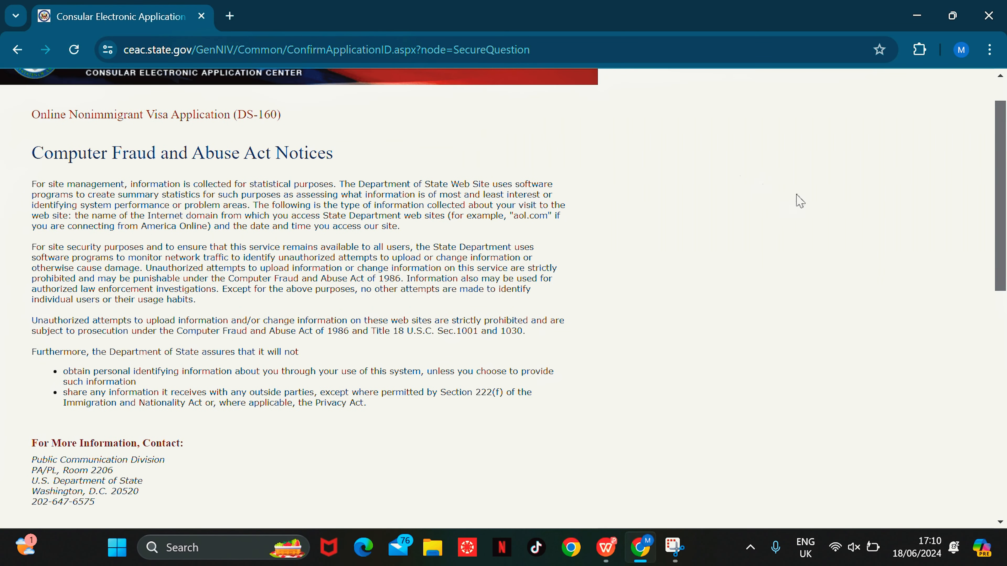
{"action": "left_click_drag", "start_coordinate": [1000, 171], "coordinate": [1001, 258]}
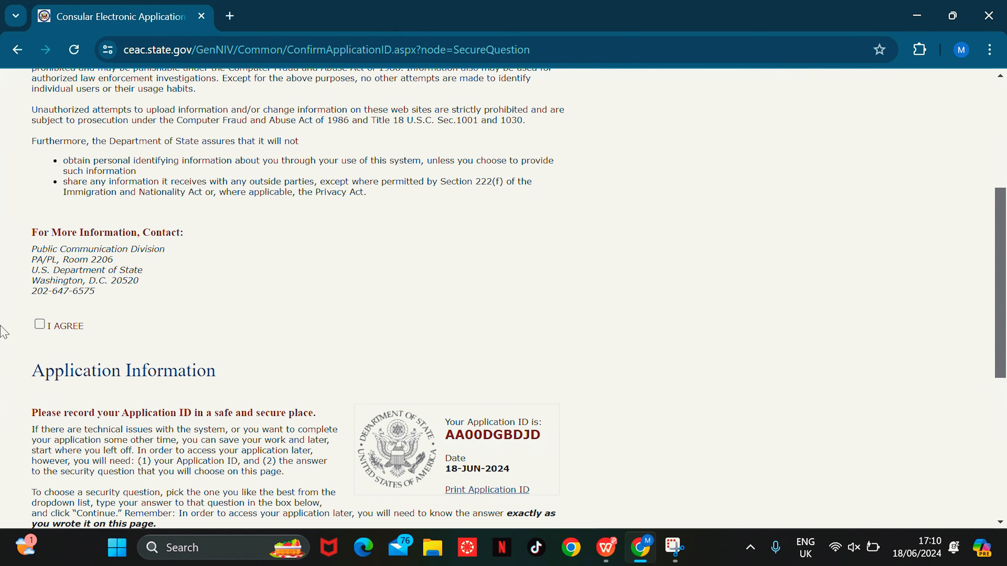
{"action": "left_click", "coordinate": [42, 325]}
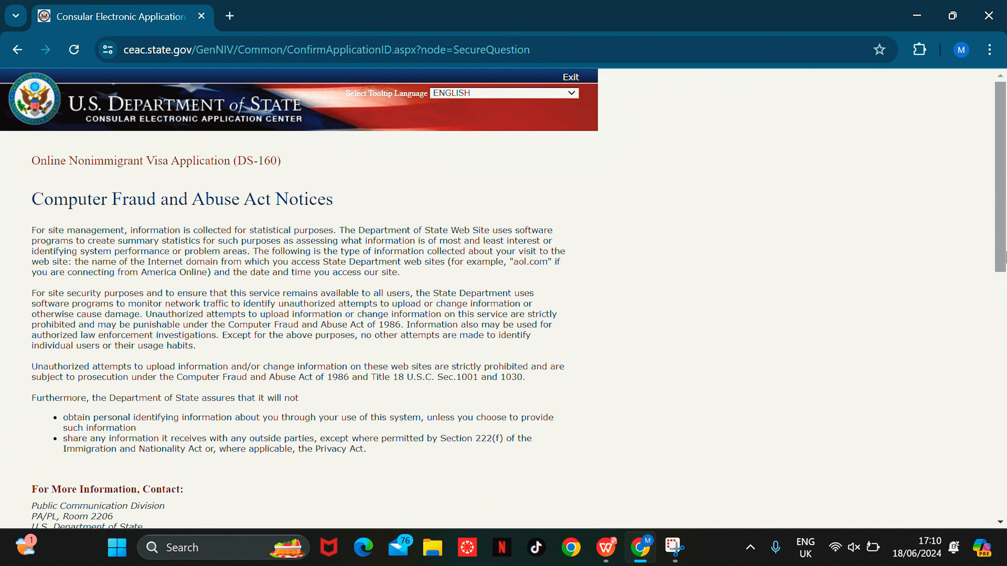
Step: Copy the newly issued Application ID to the clipboard
{"action": "left_click_drag", "start_coordinate": [1001, 215], "coordinate": [1004, 438]}
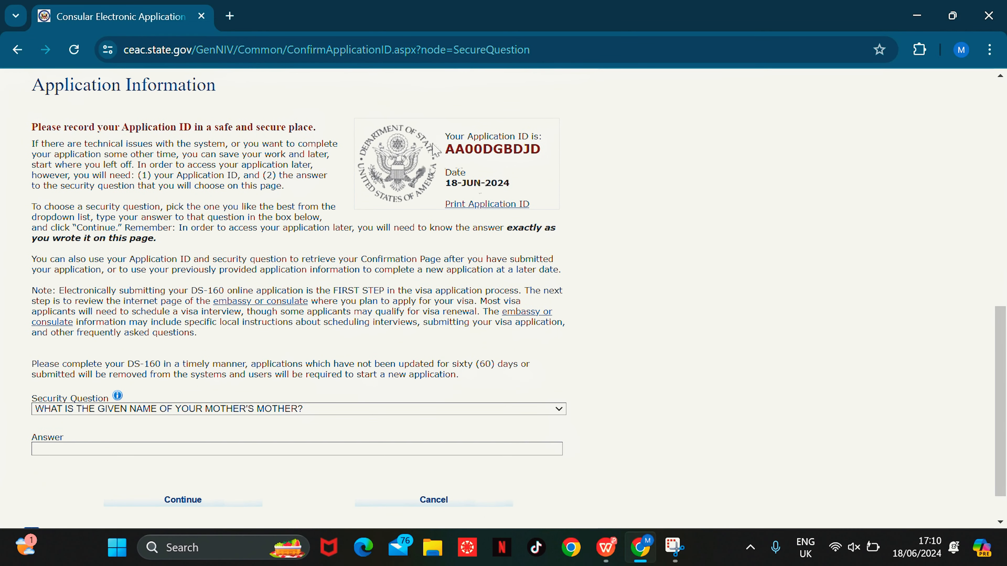
{"action": "left_click_drag", "start_coordinate": [449, 150], "coordinate": [541, 151]}
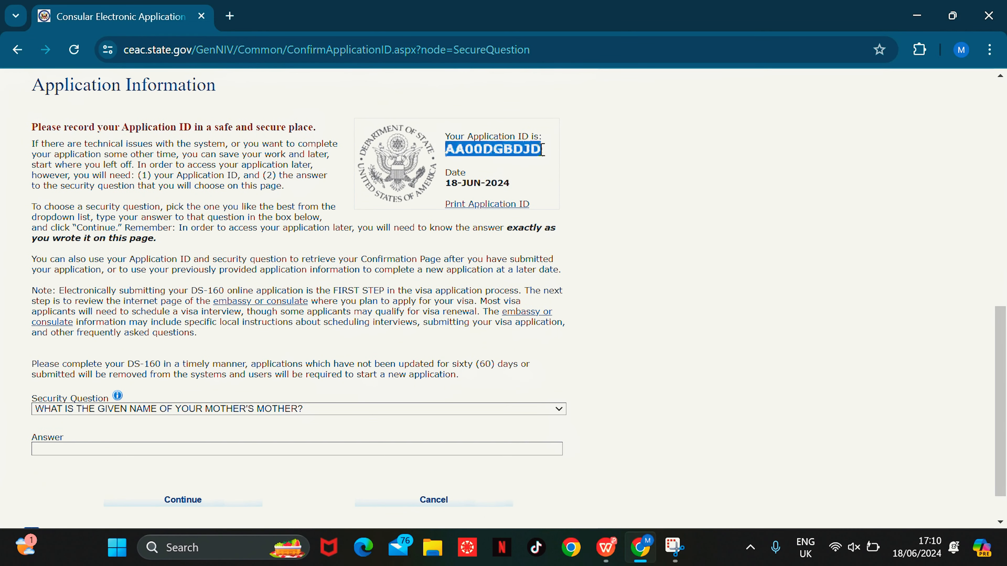
{"action": "right_click", "coordinate": [485, 149]}
{"action": "left_click", "coordinate": [523, 167]}
Step: Keep the mother's mother given-name security question, enter its answer, and continue
{"action": "scroll", "coordinate": [997, 397], "scroll_direction": "down", "scroll_amount": 2}
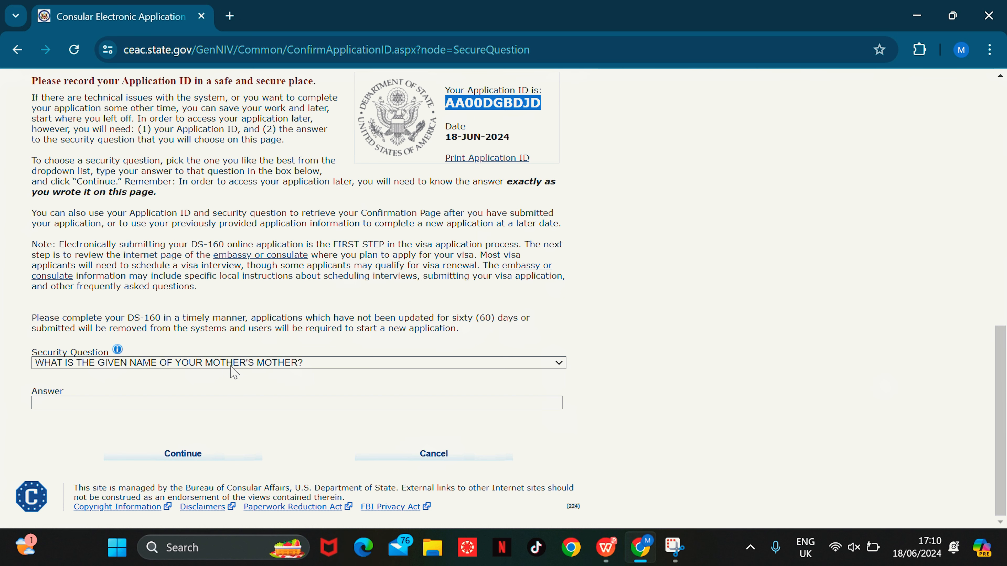
{"action": "left_click", "coordinate": [315, 364]}
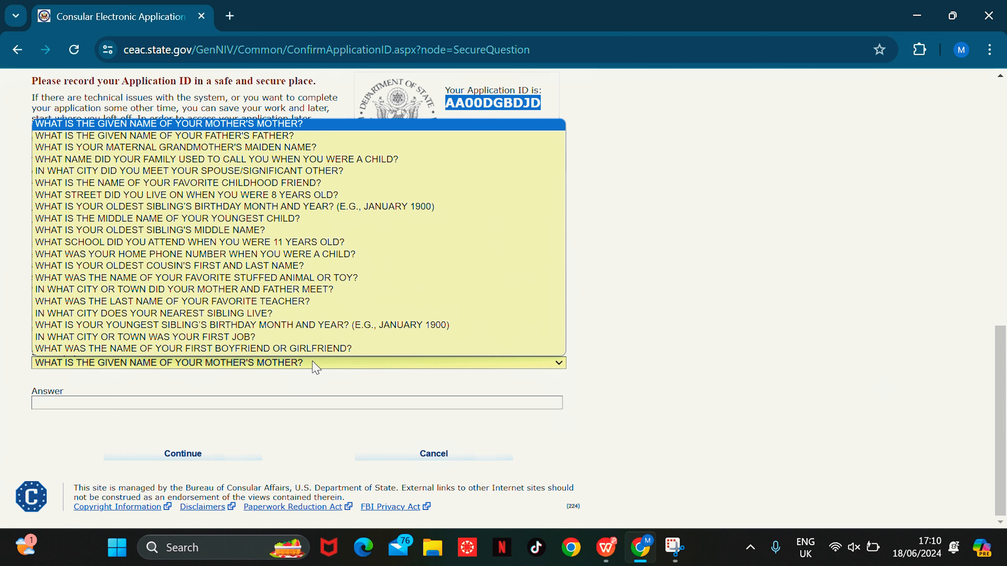
{"action": "left_click", "coordinate": [606, 377]}
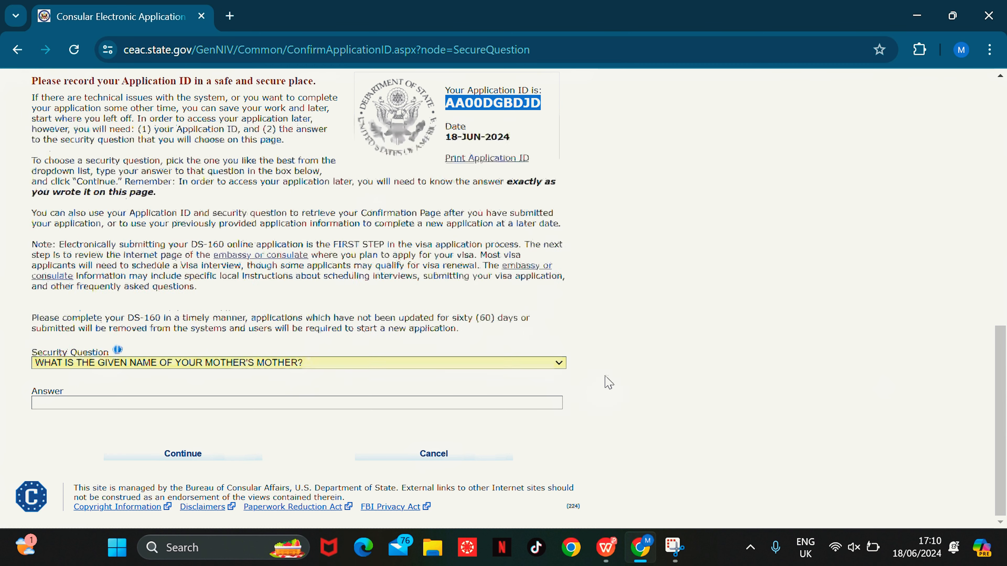
{"action": "left_click", "coordinate": [272, 405]}
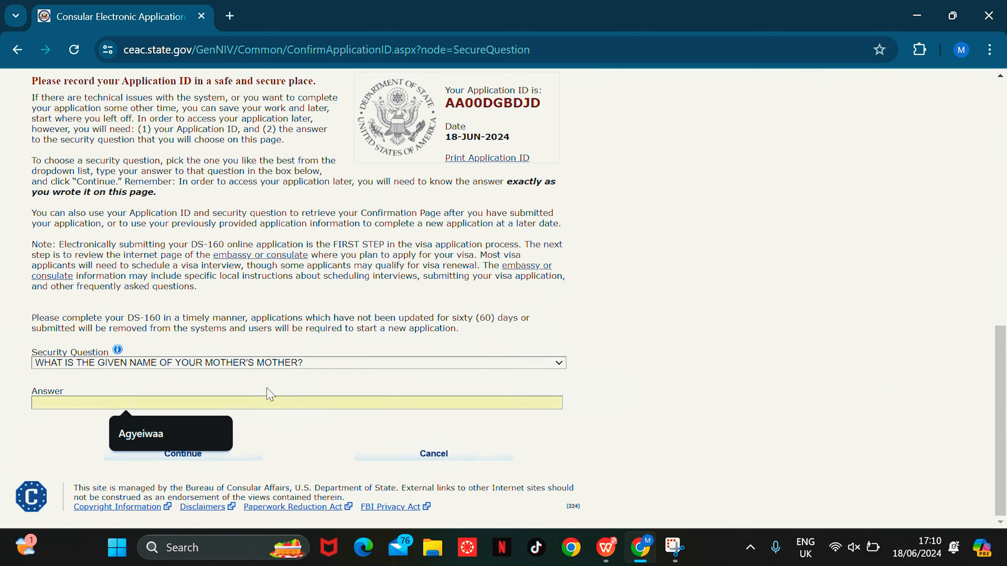
{"action": "type", "text": "ELIZABETH"}
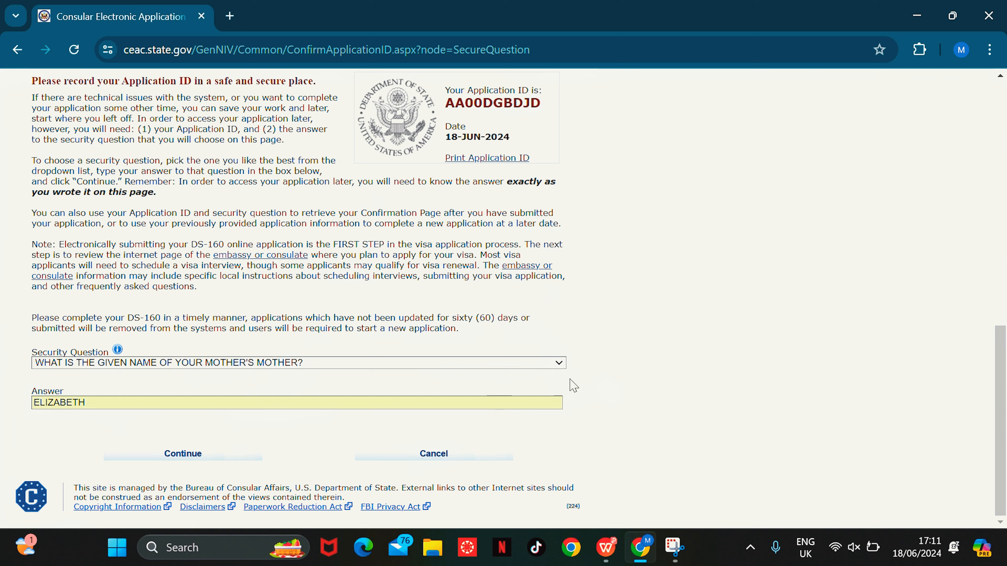
{"action": "left_click", "coordinate": [199, 465]}
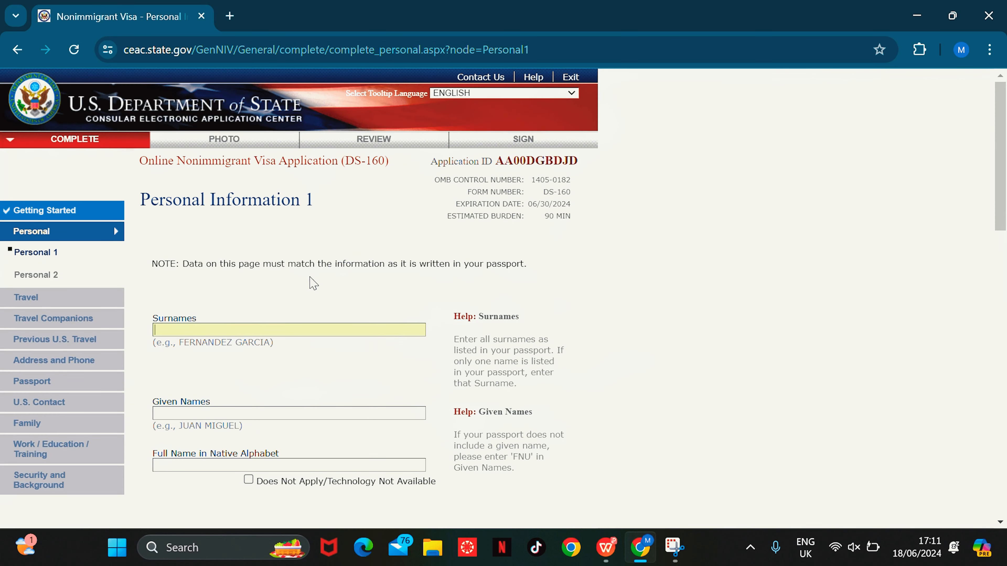
Step: Enter the applicant's surname in Surnames and given name in Given Names
{"action": "left_click", "coordinate": [282, 326]}
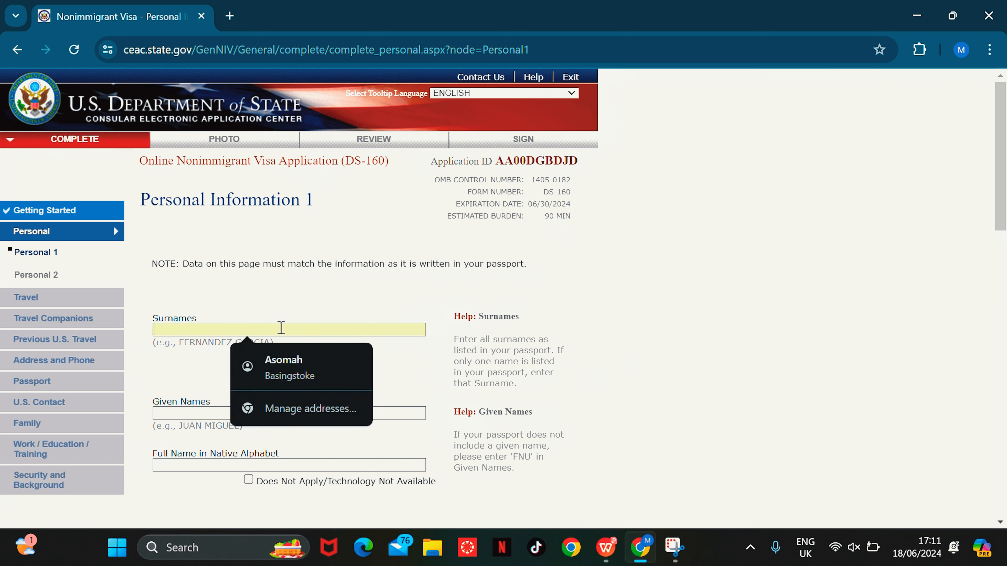
{"action": "left_click", "coordinate": [298, 294]}
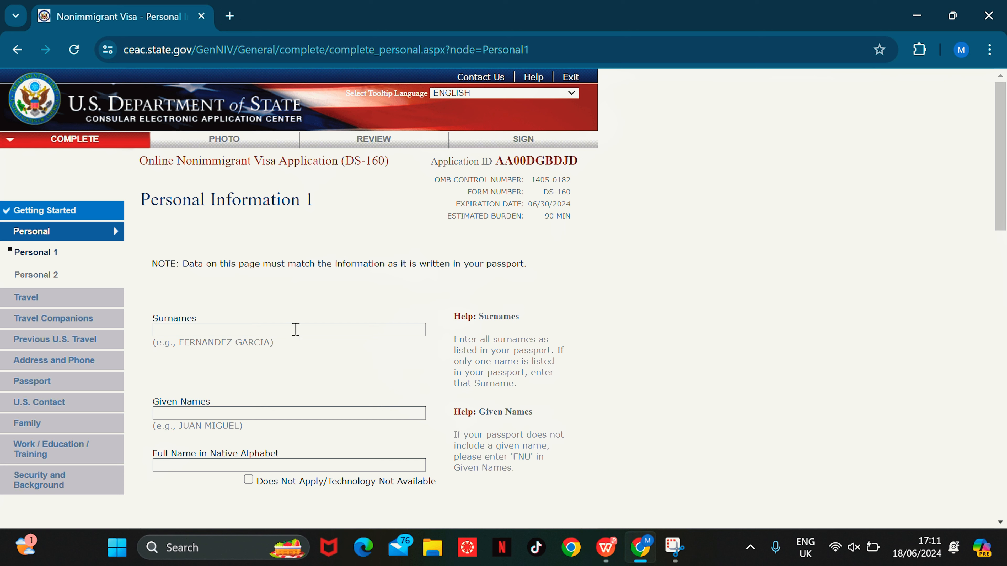
{"action": "left_click", "coordinate": [300, 329]}
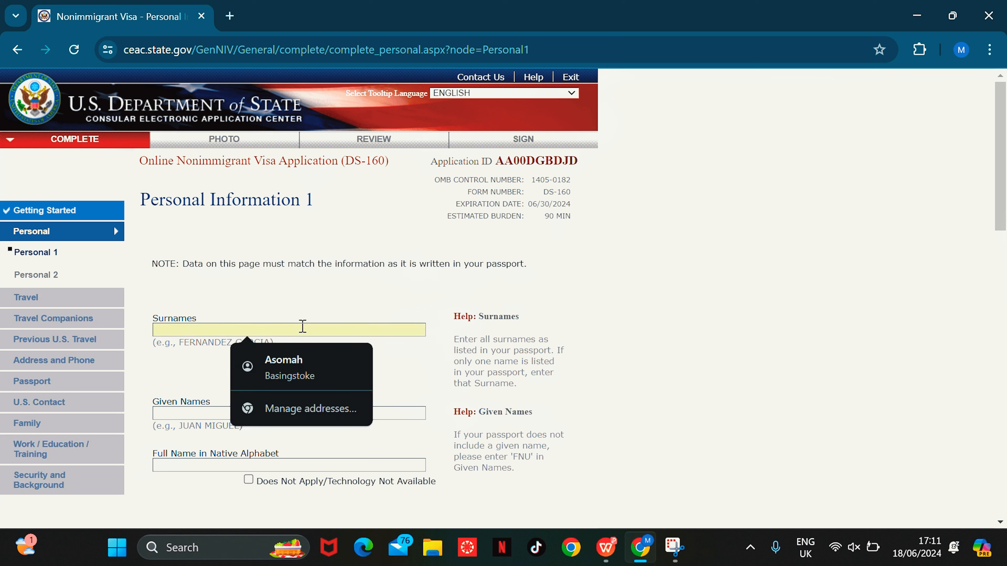
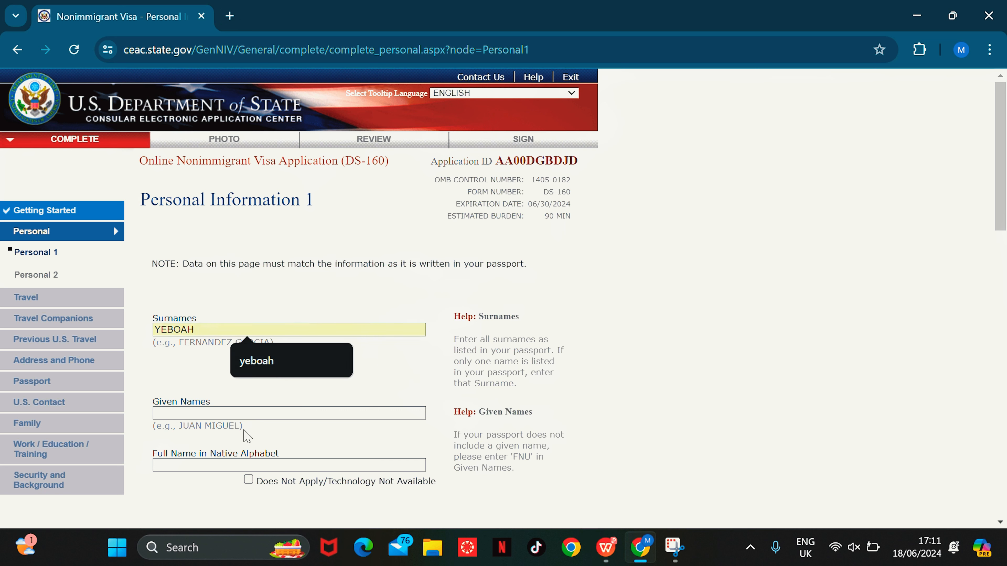
{"action": "left_click", "coordinate": [245, 413]}
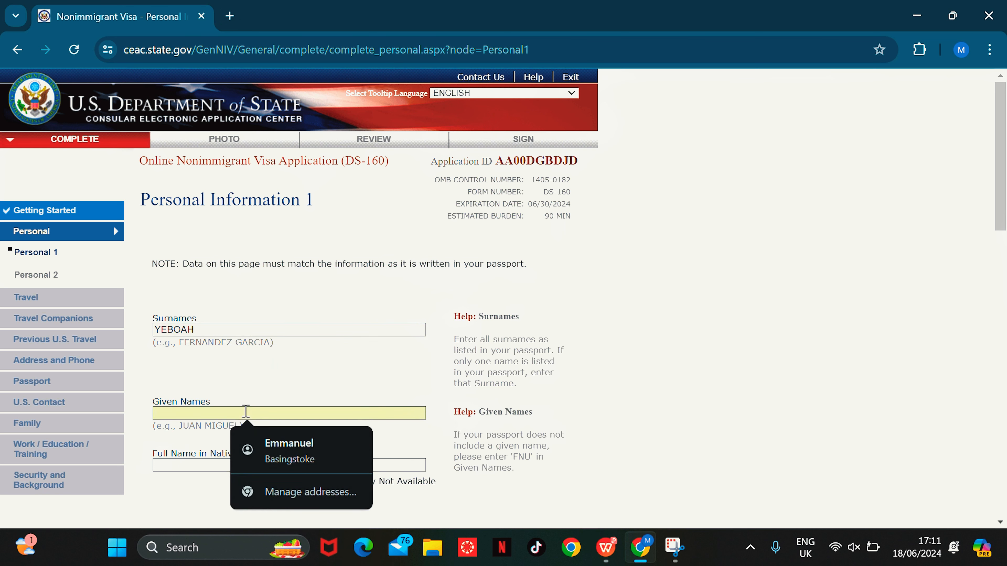
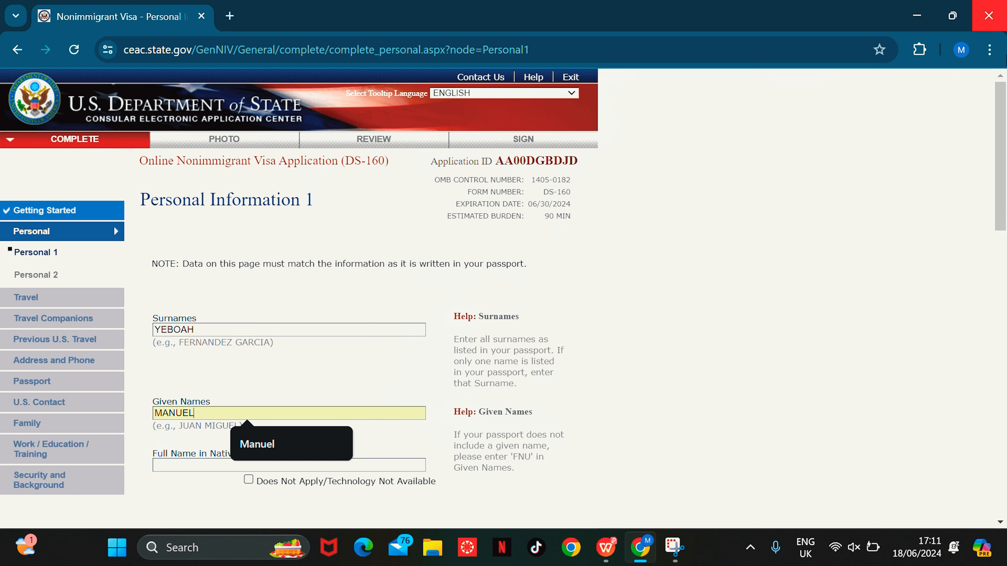
{"action": "left_click_drag", "start_coordinate": [1002, 173], "coordinate": [999, 287]}
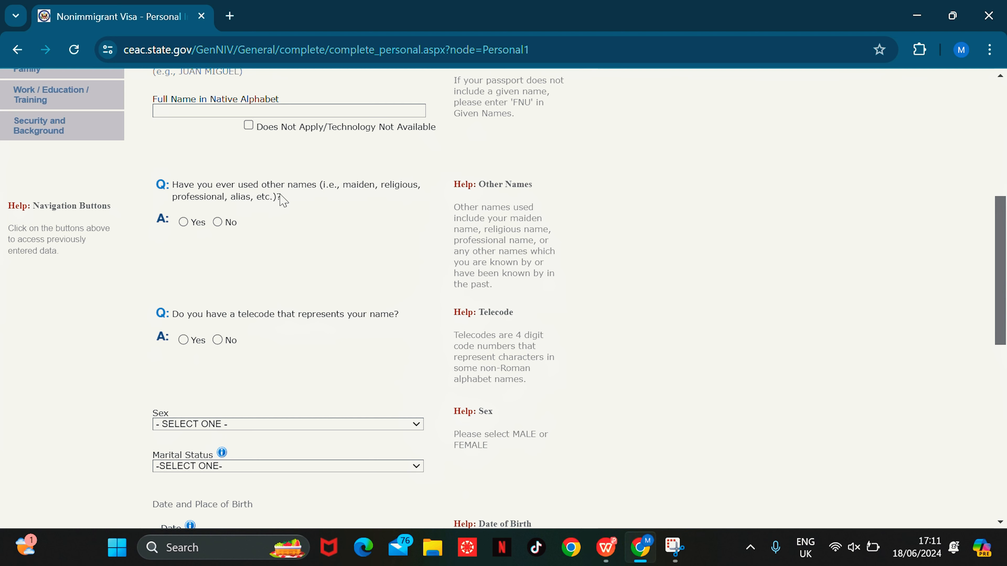
Step: Answer No to other names and telecode, and set sex MALE and marital status MARRIED
{"action": "left_click", "coordinate": [217, 222]}
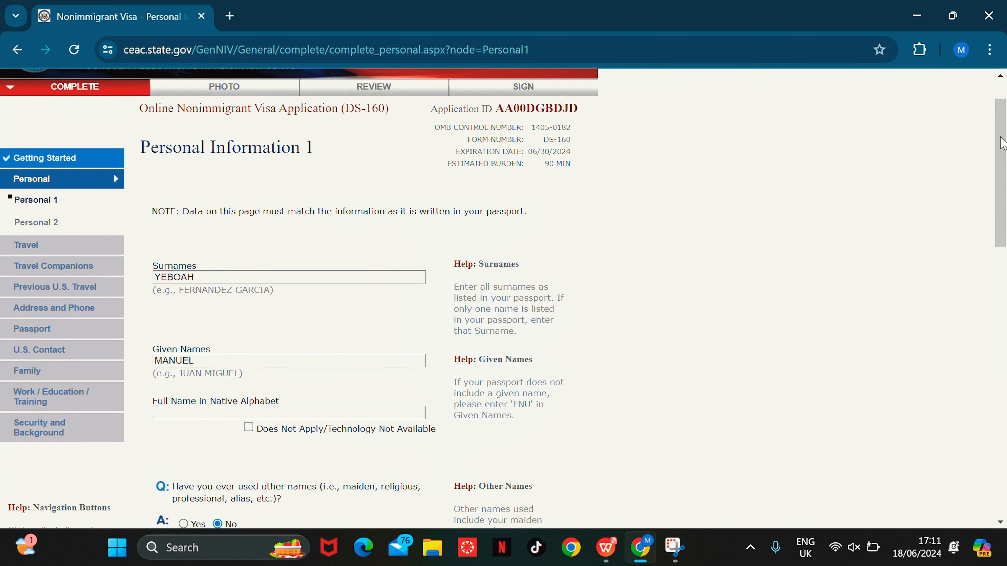
{"action": "scroll", "coordinate": [257, 253], "scroll_direction": "down", "scroll_amount": 6}
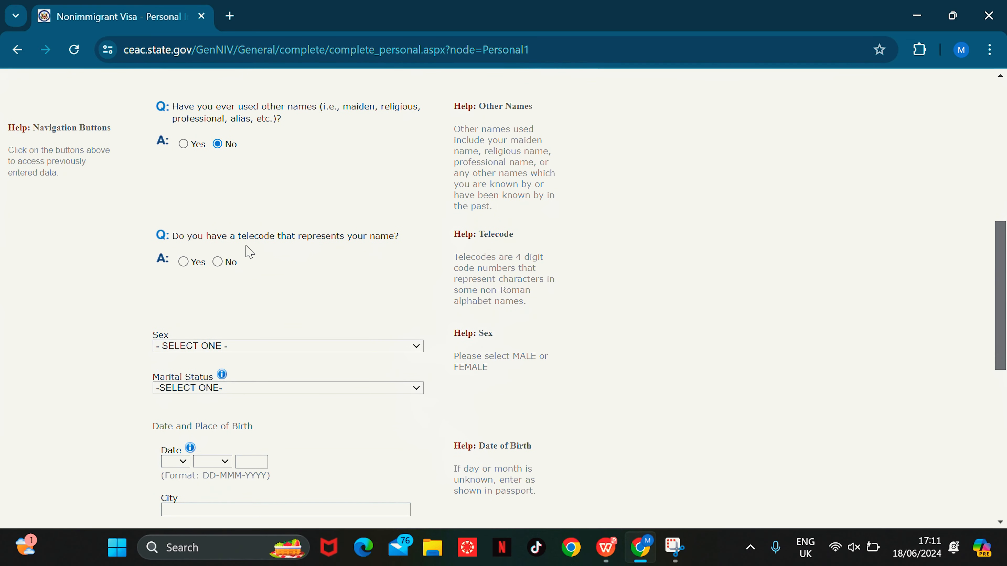
{"action": "left_click", "coordinate": [217, 262]}
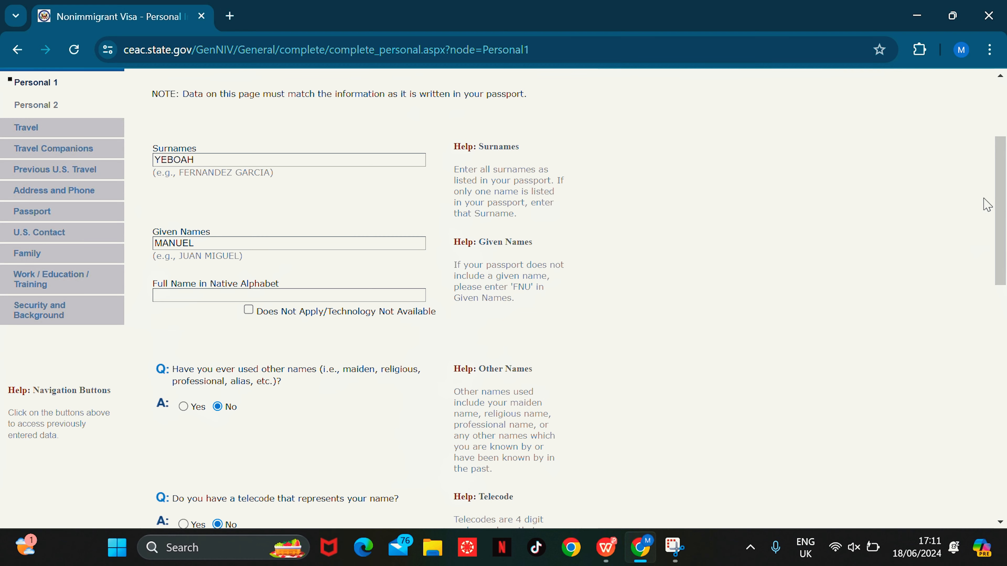
{"action": "left_click_drag", "start_coordinate": [1000, 198], "coordinate": [1004, 337]}
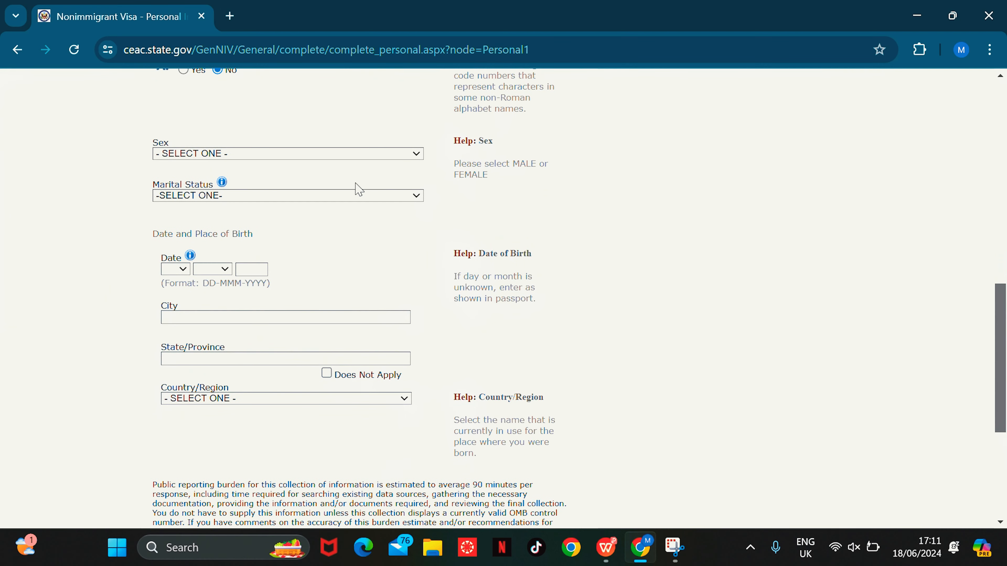
{"action": "left_click", "coordinate": [333, 156]}
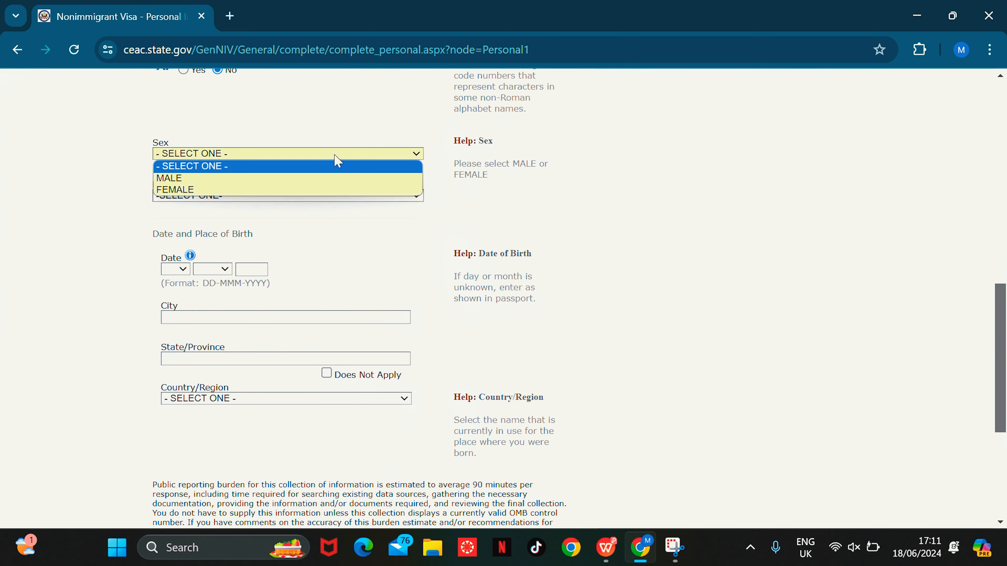
{"action": "left_click", "coordinate": [258, 179]}
{"action": "left_click", "coordinate": [258, 196]}
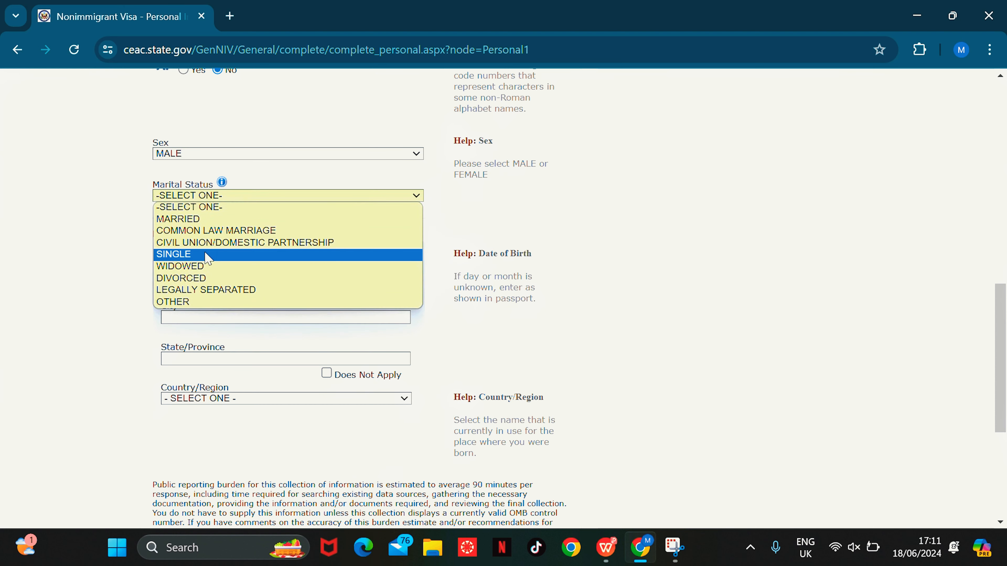
{"action": "left_click", "coordinate": [203, 220]}
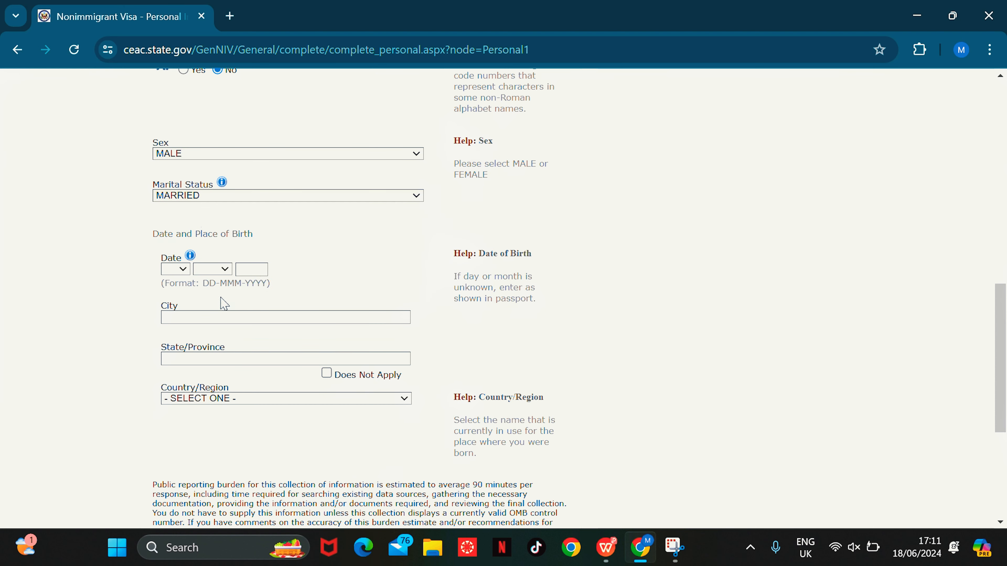
{"action": "left_click", "coordinate": [182, 270]}
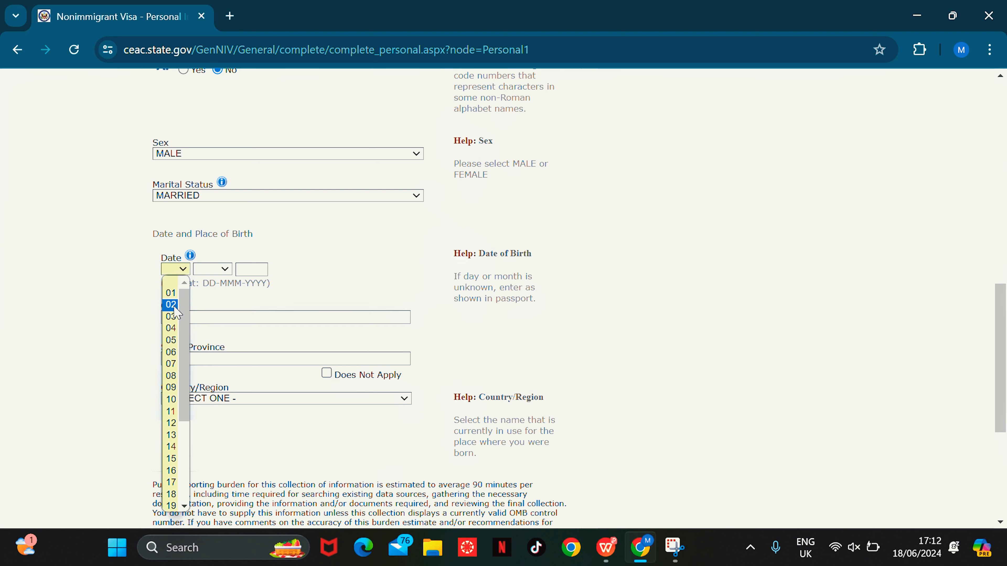
{"action": "left_click", "coordinate": [171, 328]}
{"action": "left_click", "coordinate": [210, 270]}
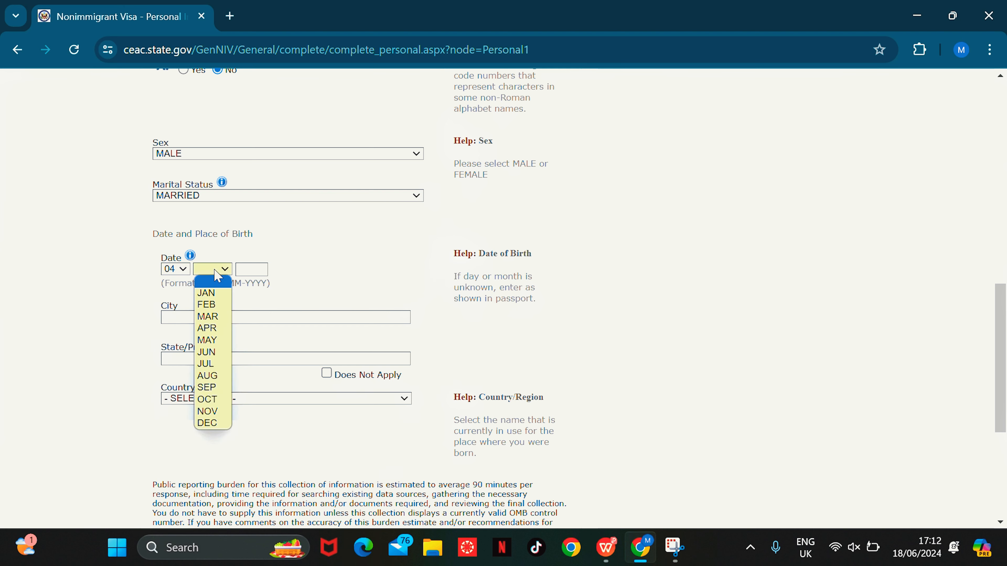
{"action": "left_click", "coordinate": [207, 304]}
{"action": "left_click", "coordinate": [256, 270]}
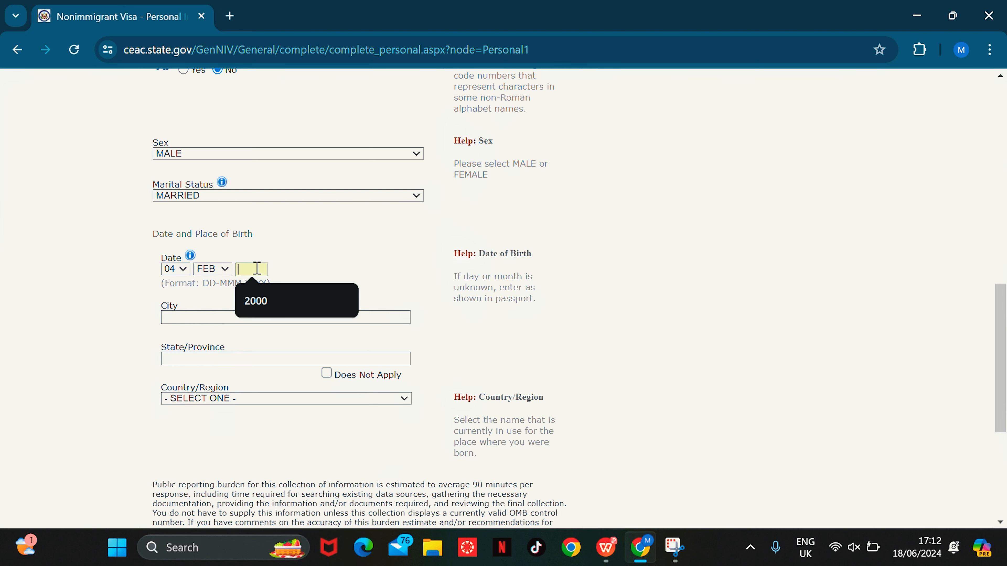
{"action": "left_click", "coordinate": [256, 301]}
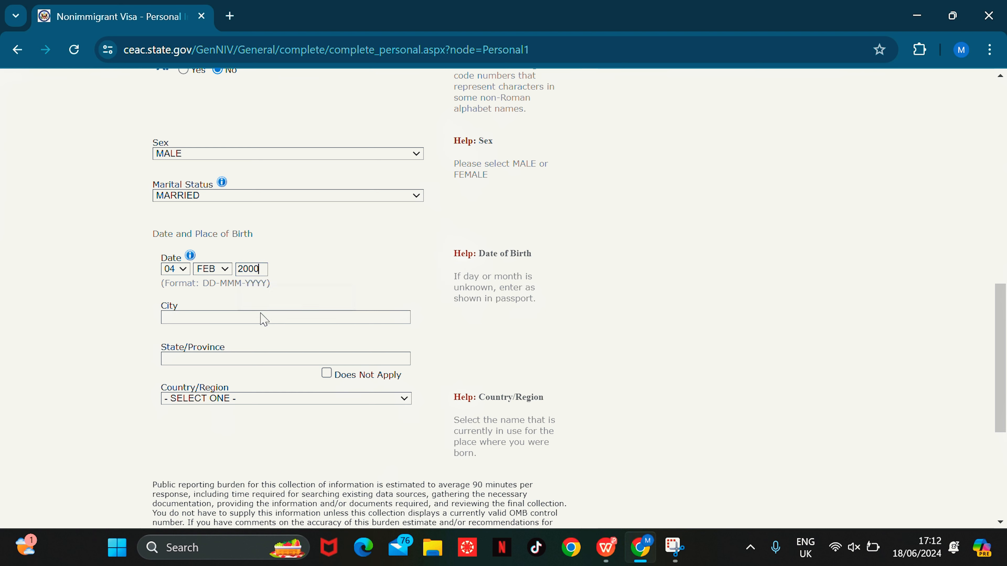
Step: Enter birthplace as city BEREKUM, state BRONG AHAFO, country GHANA
{"action": "left_click", "coordinate": [239, 319]}
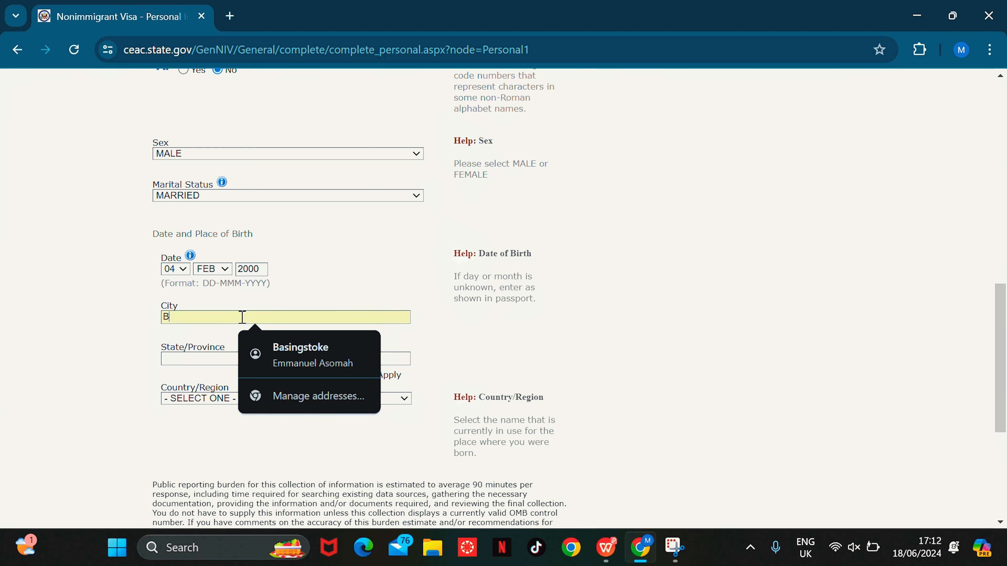
{"action": "type", "text": "BEREKUM"}
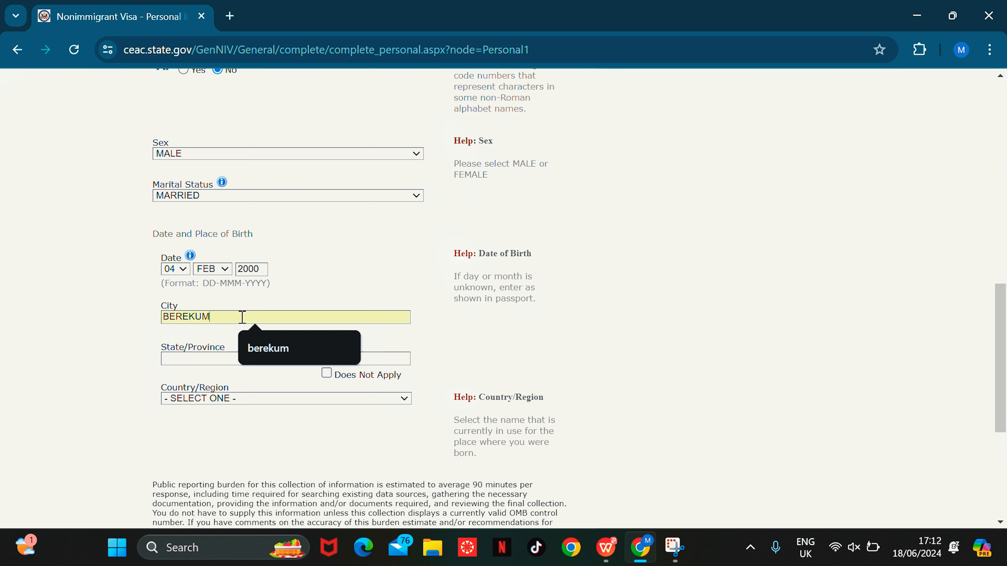
{"action": "left_click", "coordinate": [212, 358]}
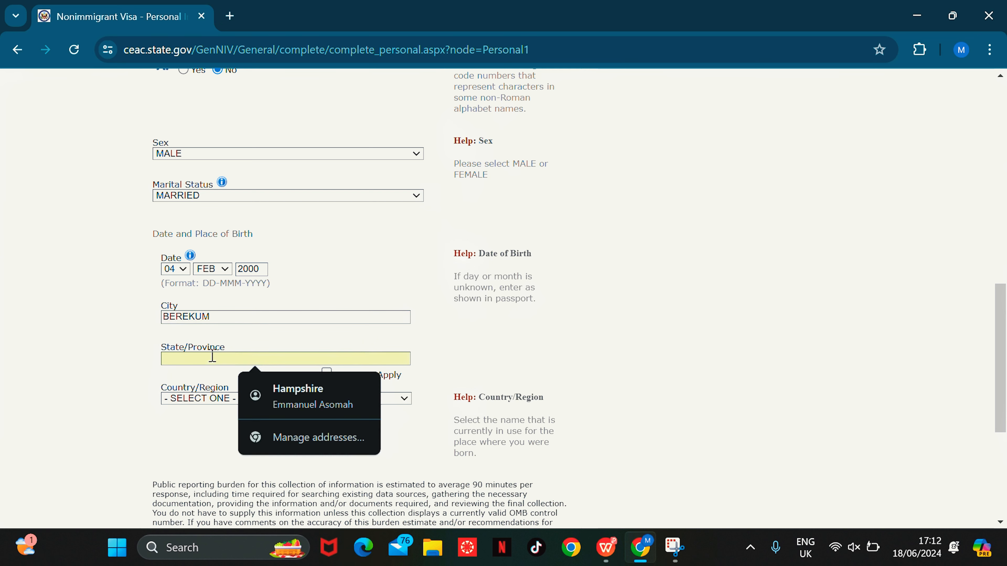
{"action": "type", "text": "BRONH"}
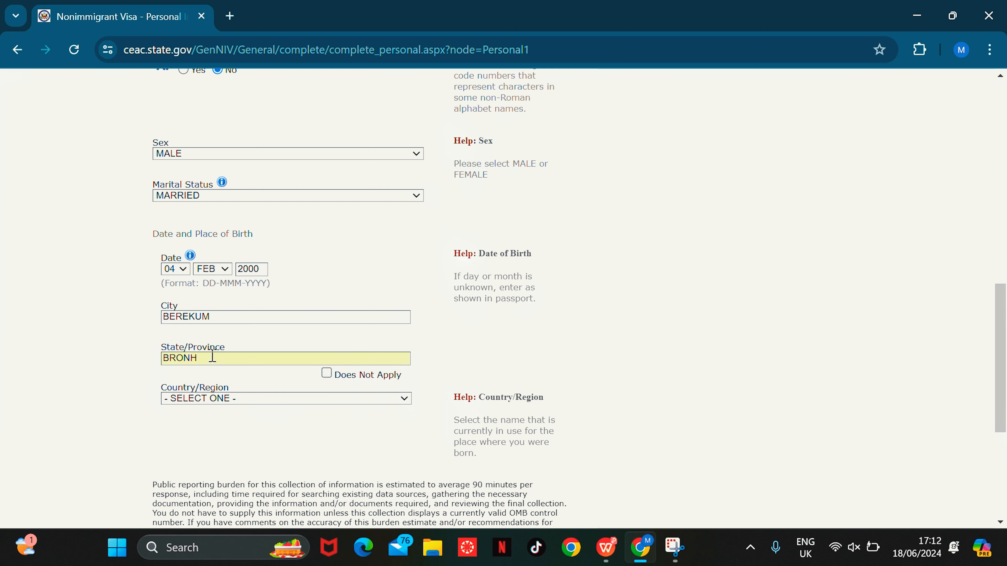
{"action": "key", "text": "BackSpace"}
{"action": "type", "text": "G AHAFO"}
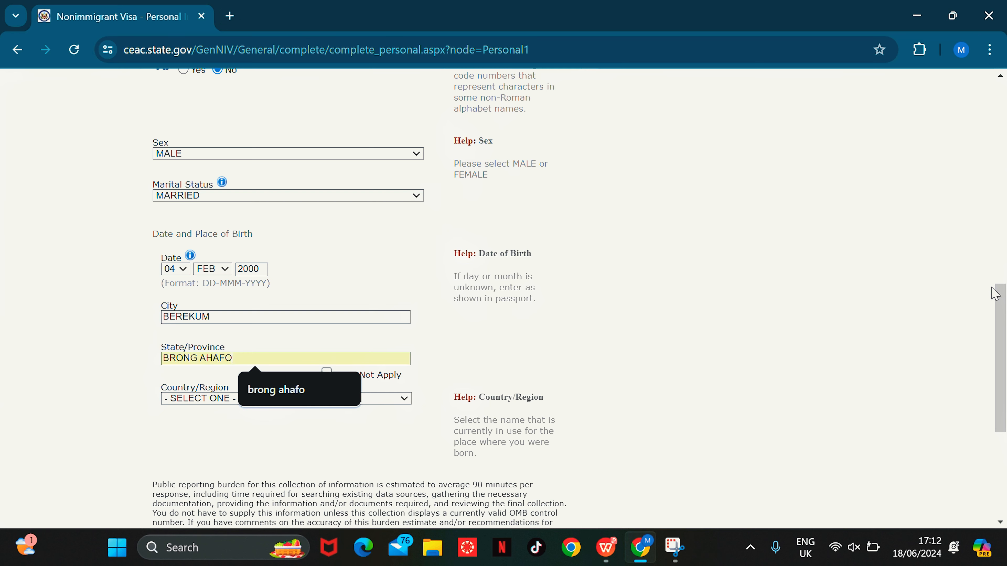
{"action": "scroll", "coordinate": [984, 363], "scroll_direction": "down", "scroll_amount": 3}
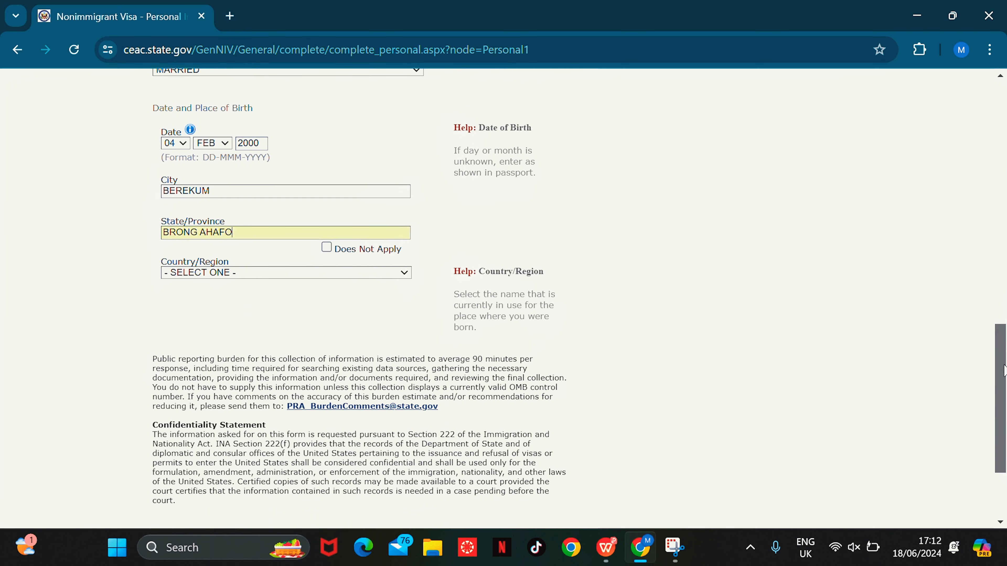
{"action": "left_click", "coordinate": [307, 277]}
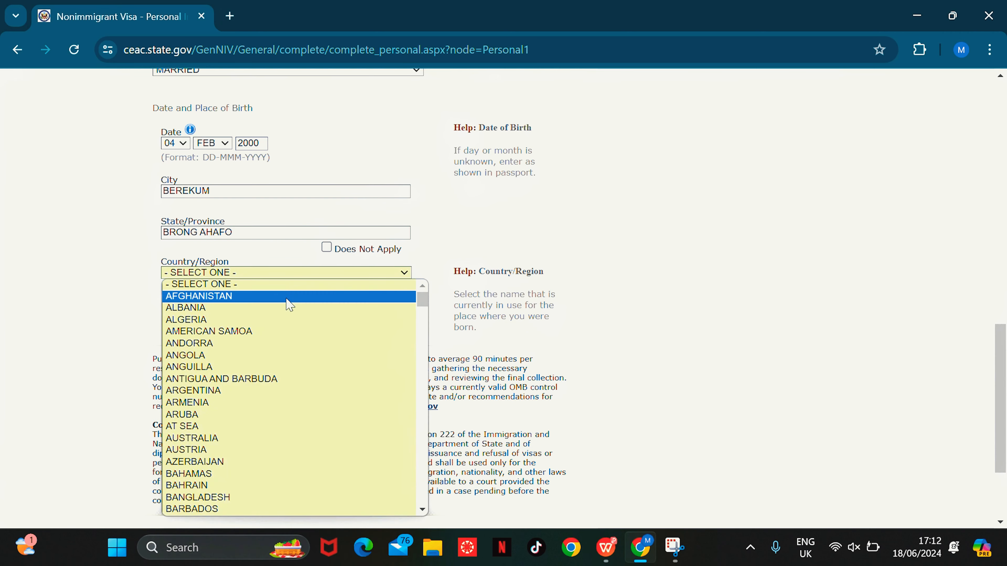
{"action": "type", "text": "gh"}
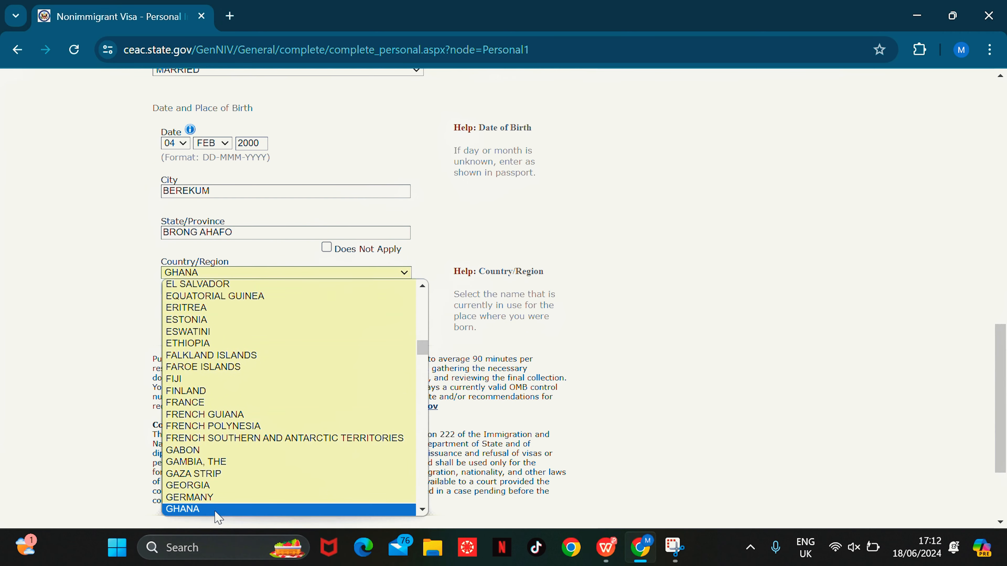
{"action": "left_click", "coordinate": [219, 511]}
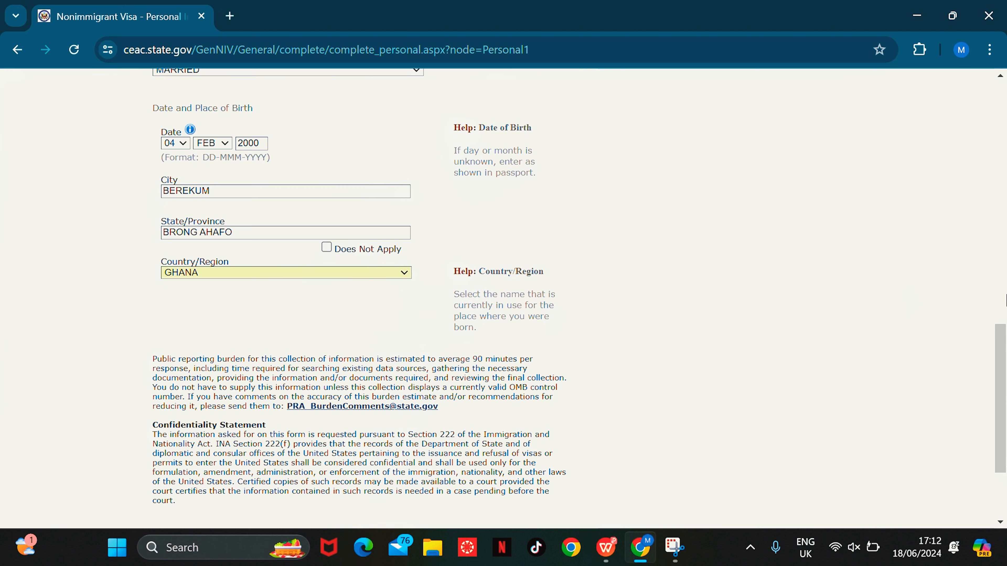
{"action": "left_click_drag", "start_coordinate": [1006, 390], "coordinate": [1006, 448]}
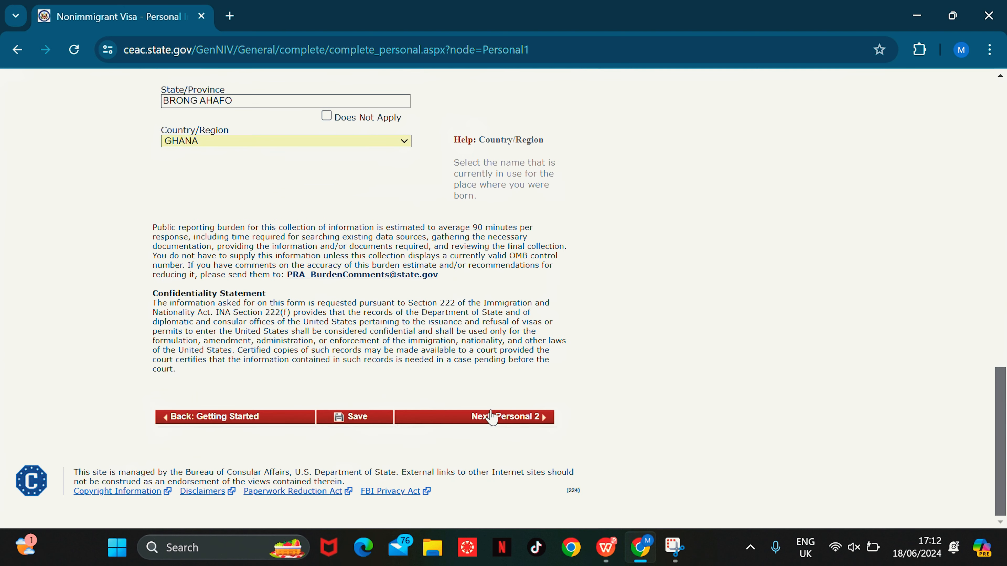
Step: Tick 'Does Not Apply/Technology Not Available' for the native-alphabet full name and go to Personal 2
{"action": "left_click", "coordinate": [531, 422]}
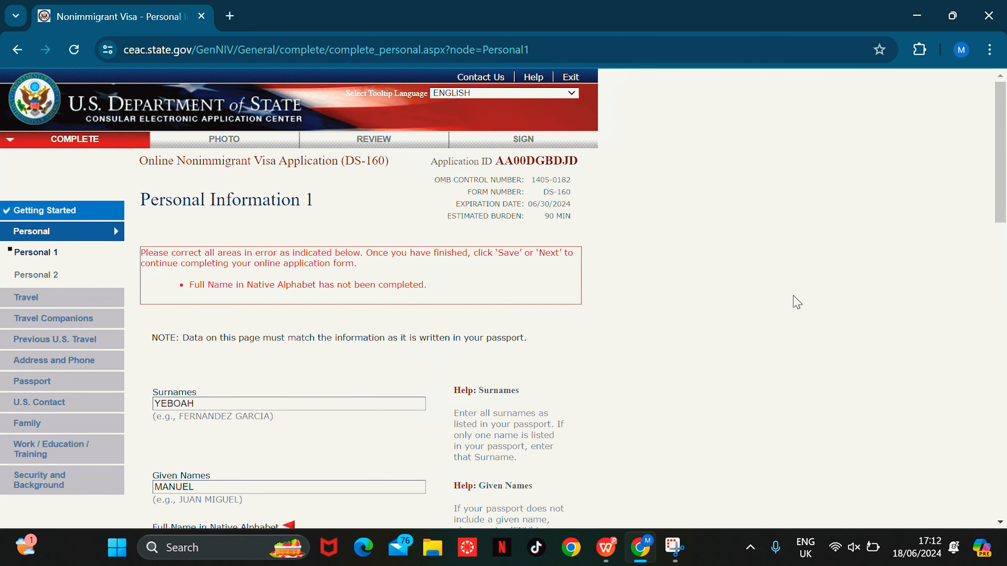
{"action": "left_click_drag", "start_coordinate": [1001, 206], "coordinate": [983, 260]}
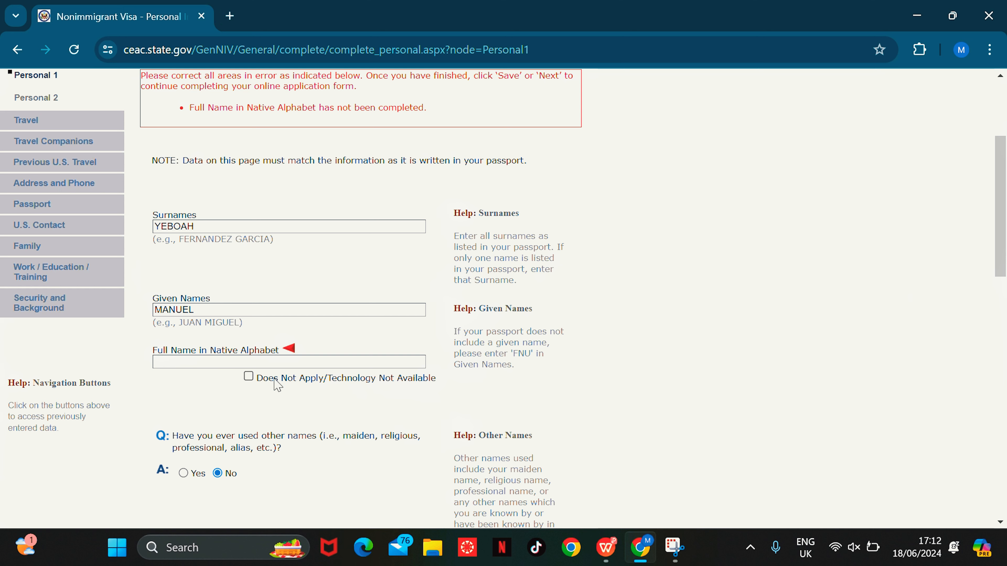
{"action": "left_click", "coordinate": [248, 376]}
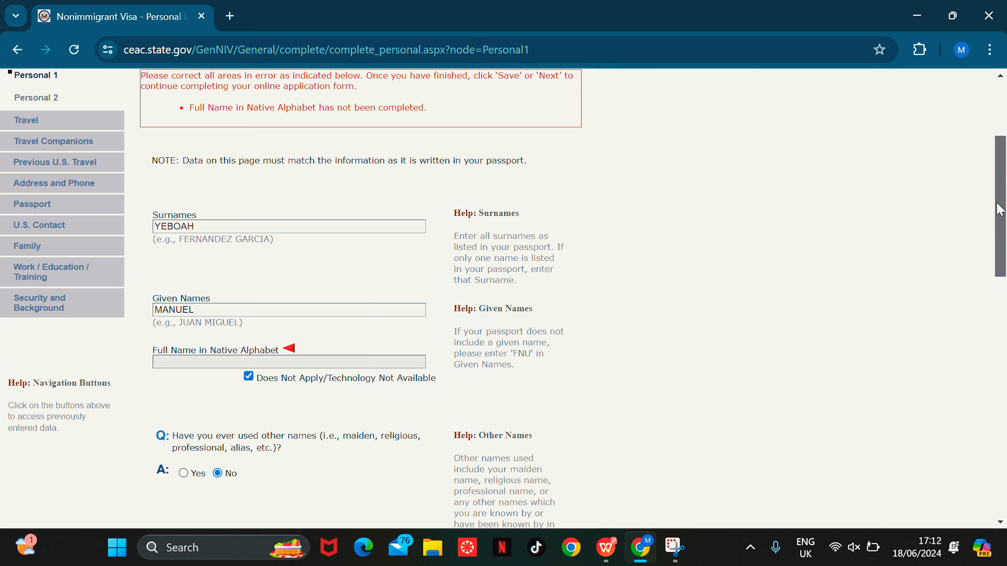
{"action": "left_click_drag", "start_coordinate": [997, 223], "coordinate": [803, 486]}
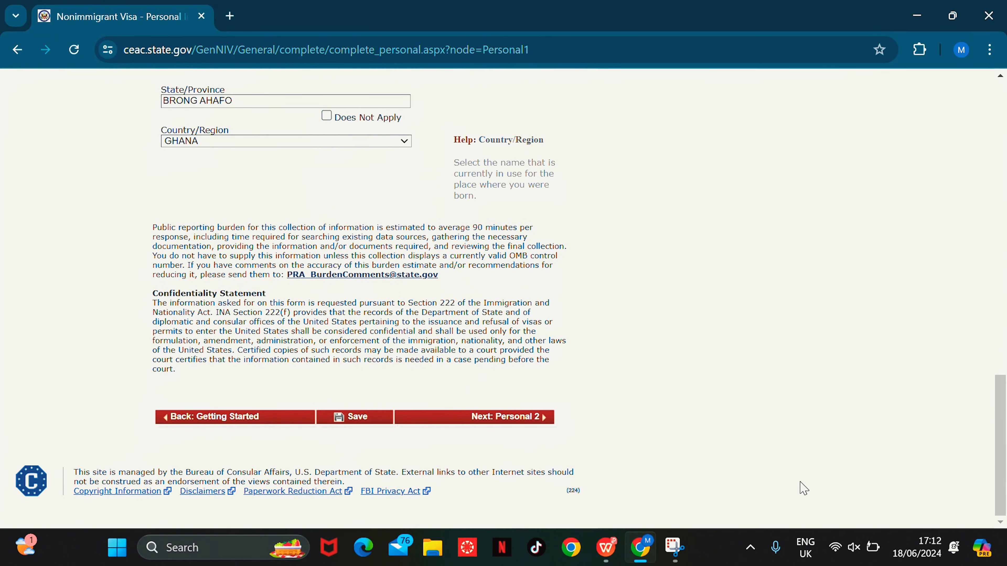
{"action": "left_click", "coordinate": [521, 422]}
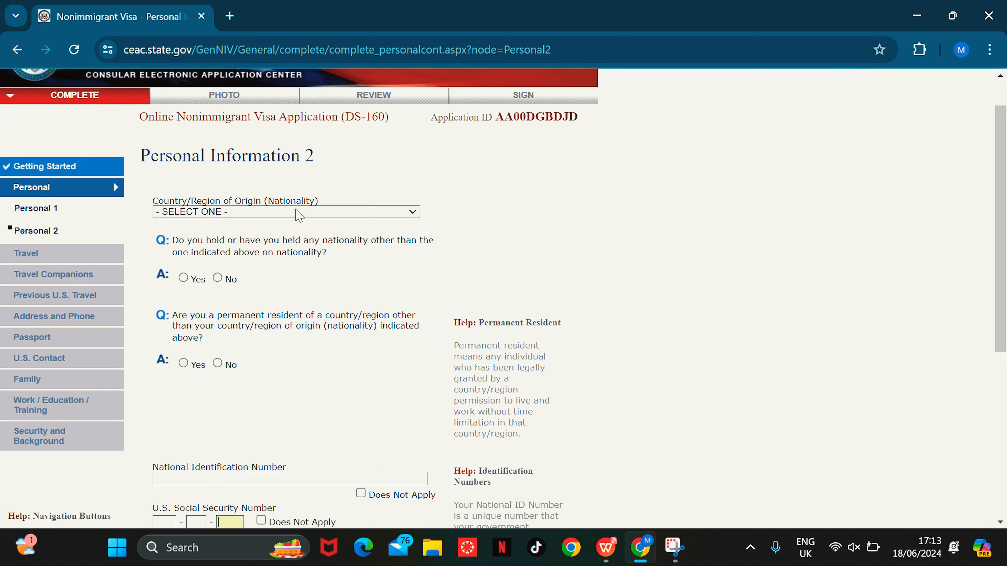
Step: Set nationality to GHANA and answer No to other nationality and permanent residency
{"action": "left_click", "coordinate": [298, 215]}
{"action": "key", "text": "g"}
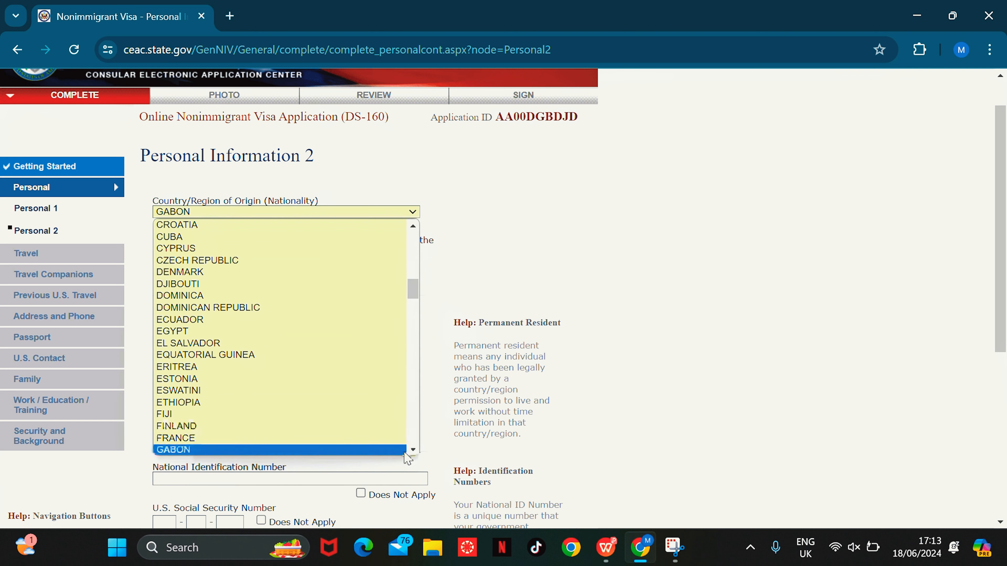
{"action": "scroll", "coordinate": [407, 456], "scroll_direction": "down", "scroll_amount": 4}
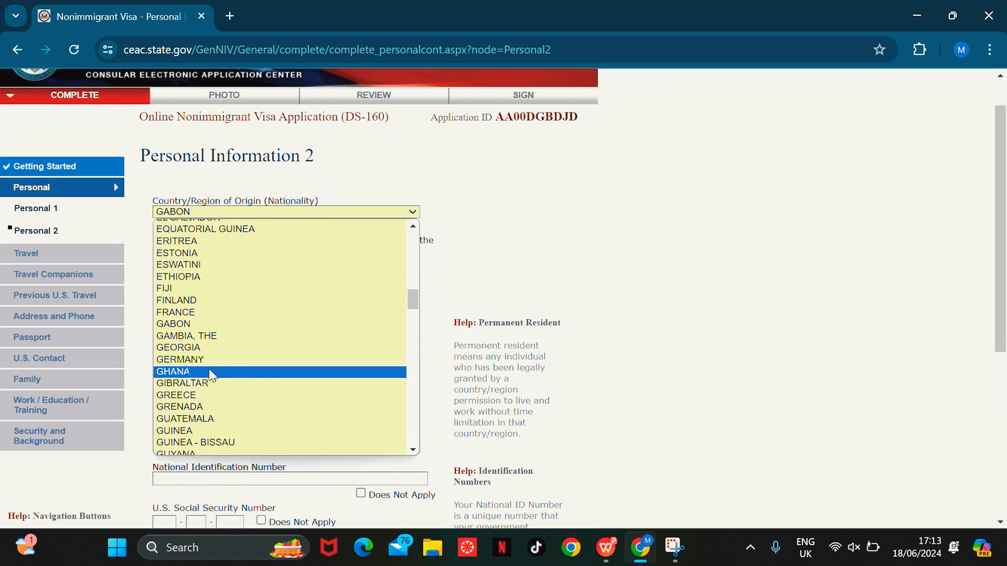
{"action": "left_click", "coordinate": [212, 375]}
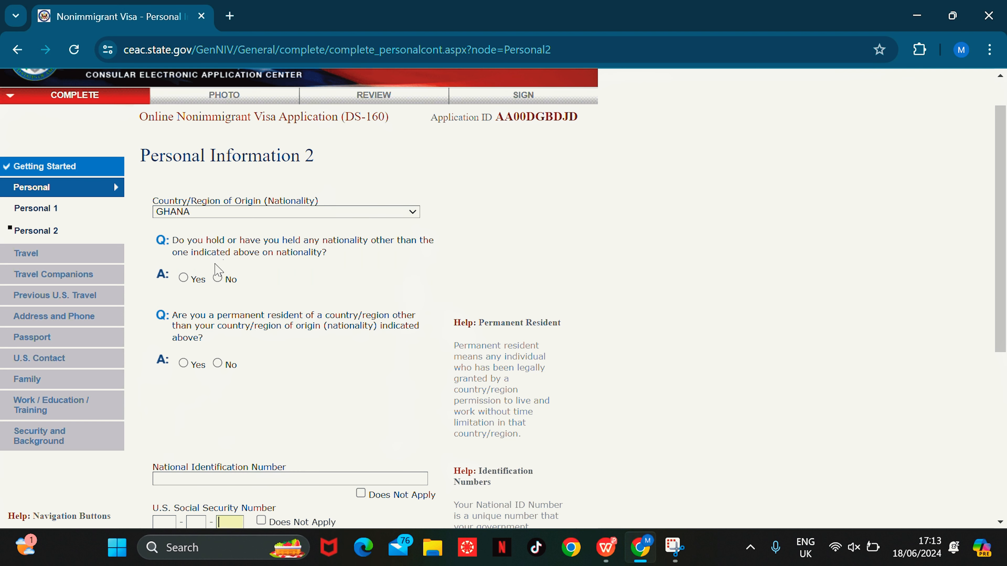
{"action": "left_click", "coordinate": [218, 278]}
{"action": "left_click", "coordinate": [218, 278]}
{"action": "left_click", "coordinate": [218, 363]}
Step: Mark National ID, U.S. Social Security and Taxpayer ID numbers as Does Not Apply
{"action": "left_click_drag", "start_coordinate": [1000, 278], "coordinate": [1006, 411]}
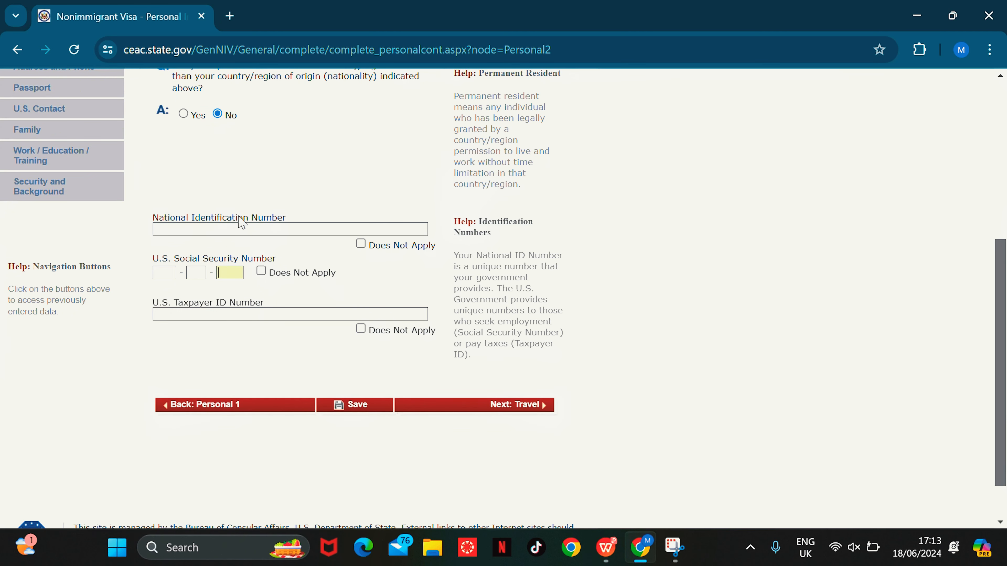
{"action": "left_click", "coordinate": [361, 244]}
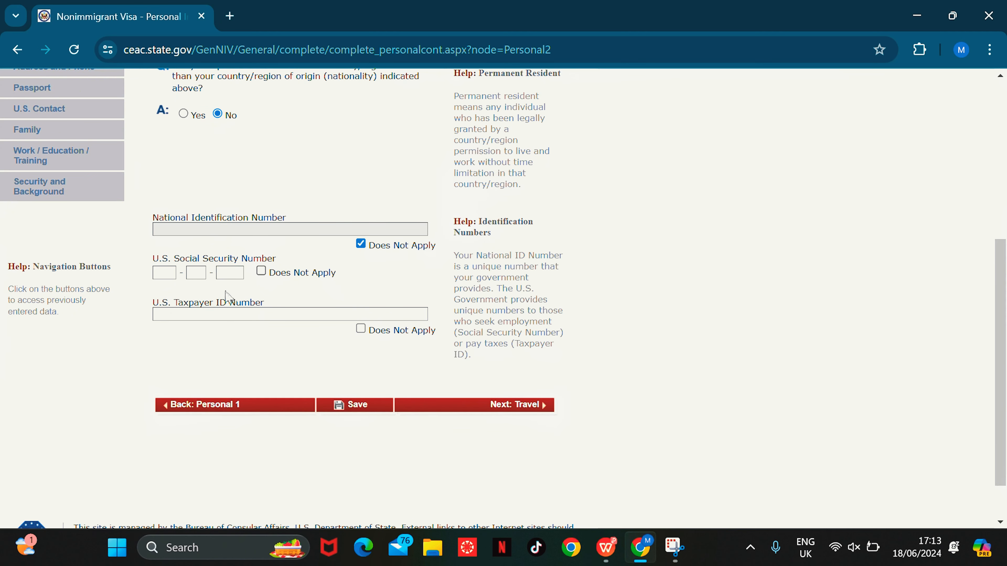
{"action": "left_click", "coordinate": [261, 272]}
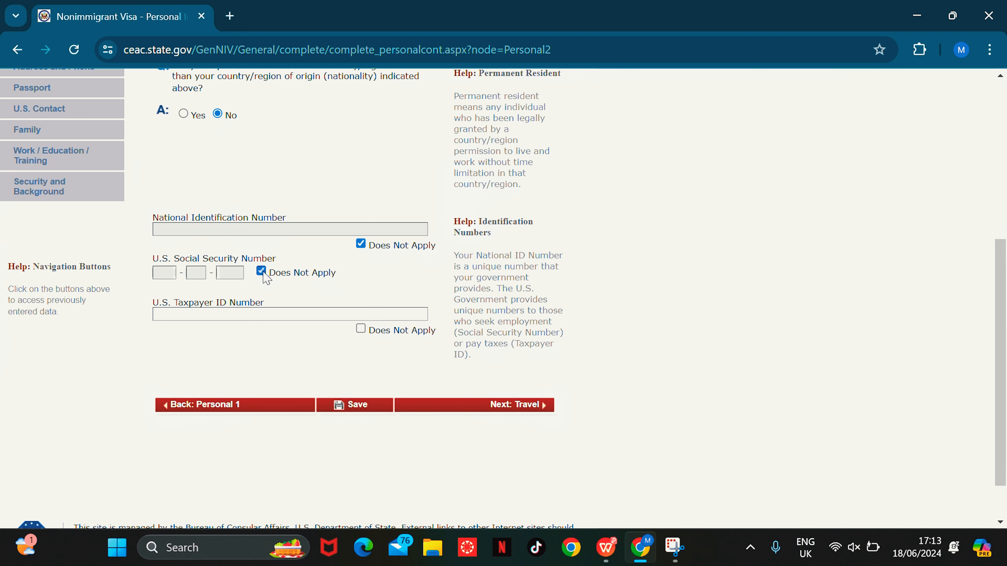
{"action": "left_click", "coordinate": [361, 330]}
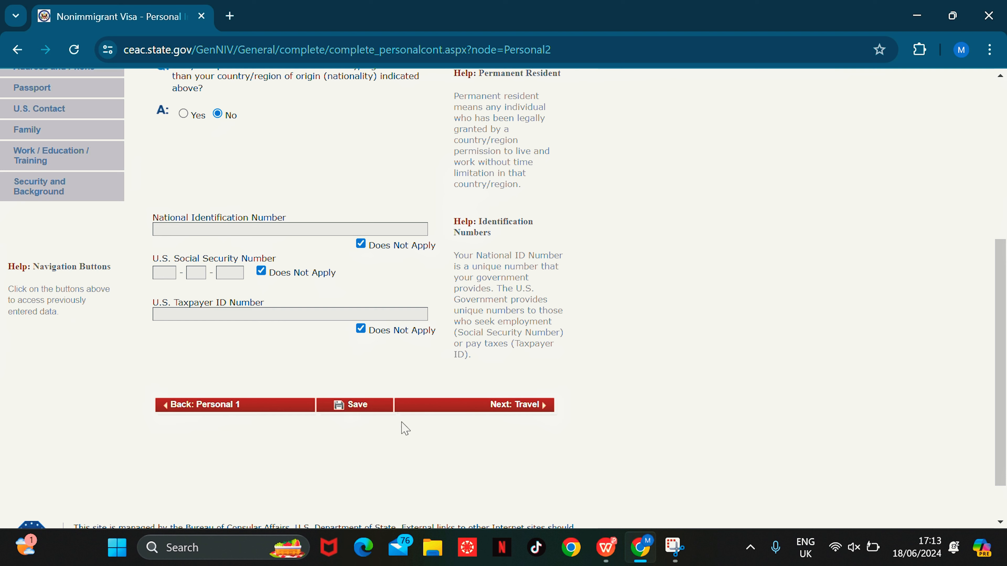
Step: Save Personal Information 2 and acknowledge the session timeout, returning to the start page
{"action": "left_click", "coordinate": [361, 414]}
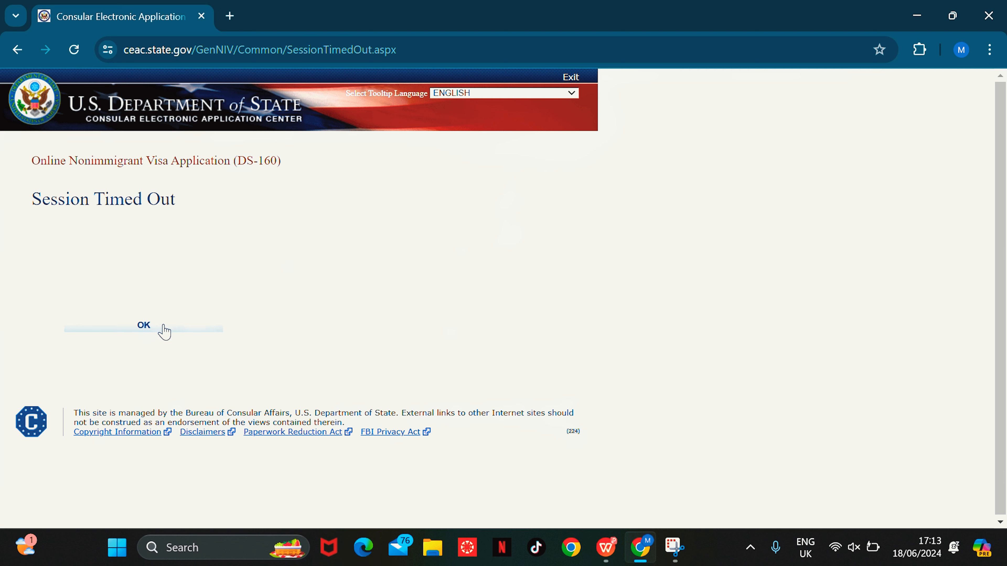
{"action": "left_click", "coordinate": [148, 336]}
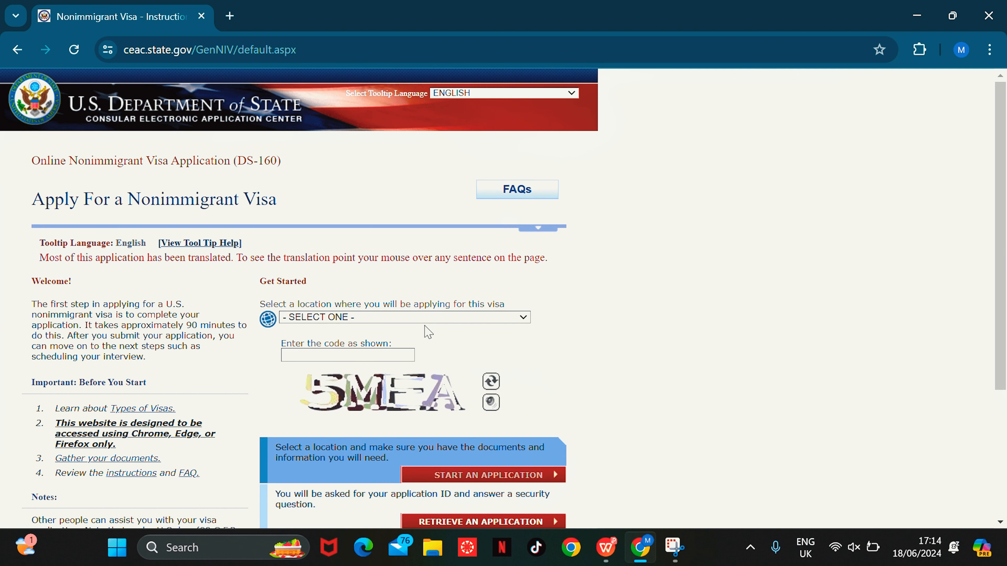
{"action": "left_click", "coordinate": [443, 319]}
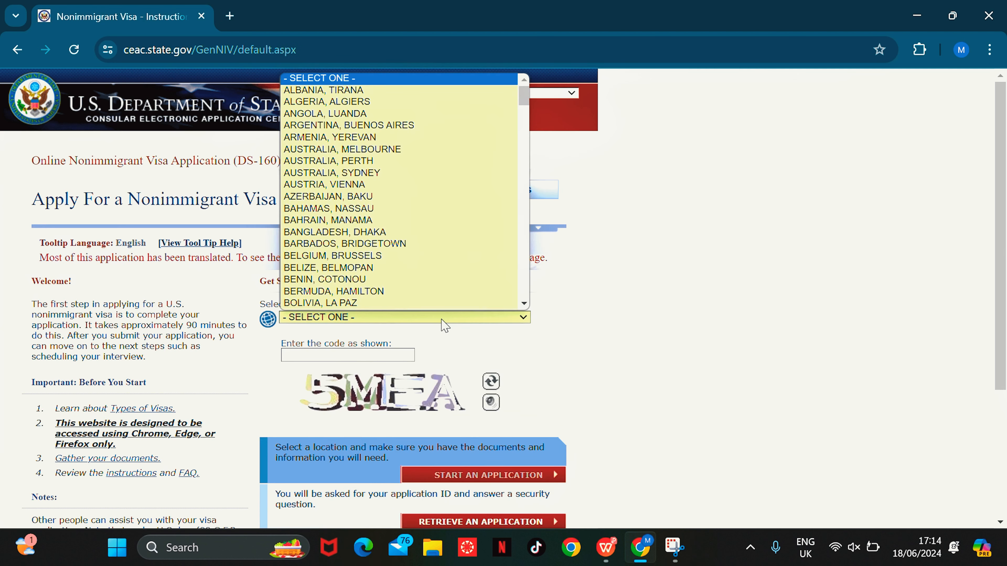
{"action": "left_click", "coordinate": [448, 405]}
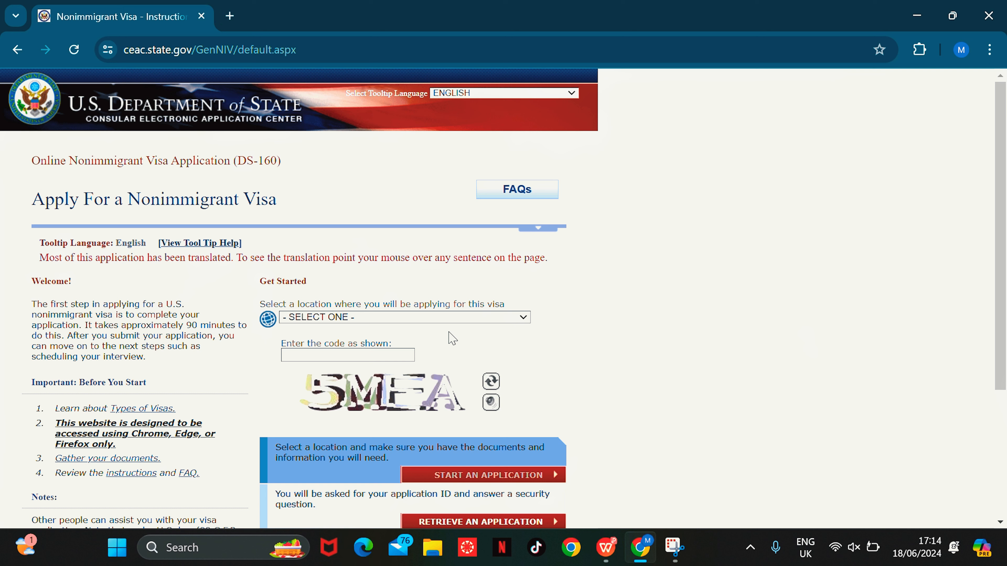
Step: Choose GHANA, ACCRA as the application location again
{"action": "left_click", "coordinate": [392, 320]}
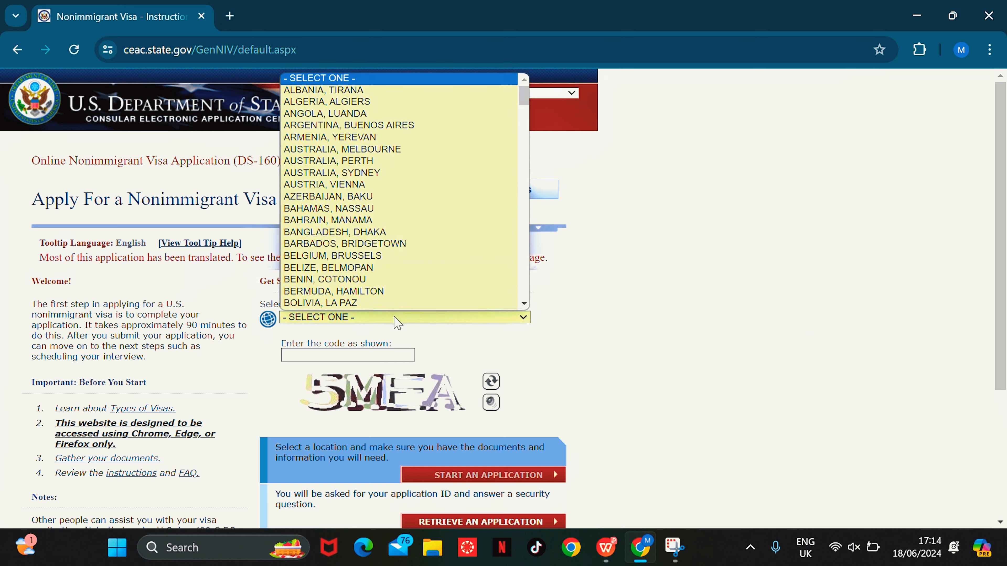
{"action": "type", "text": "gh"}
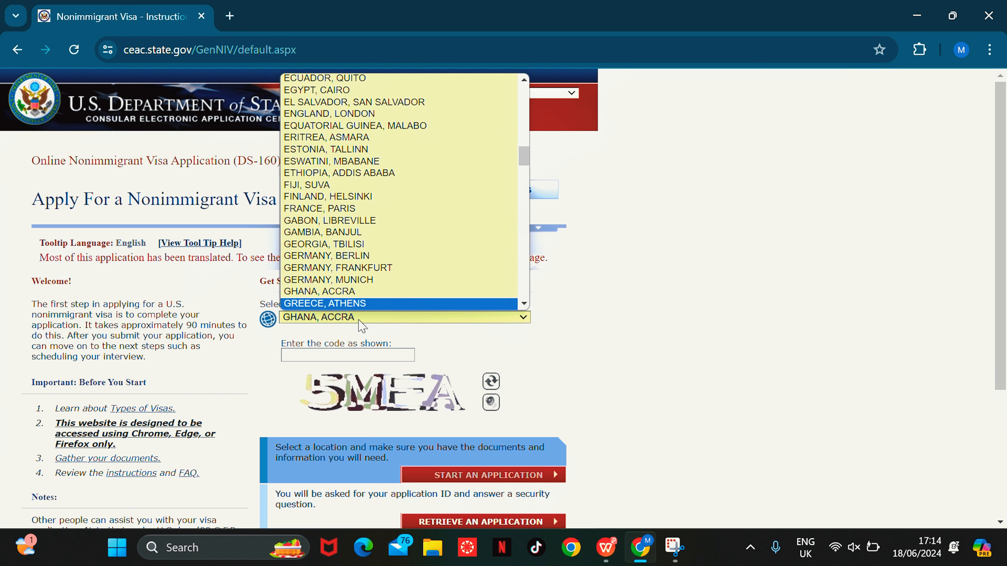
{"action": "left_click", "coordinate": [361, 294]}
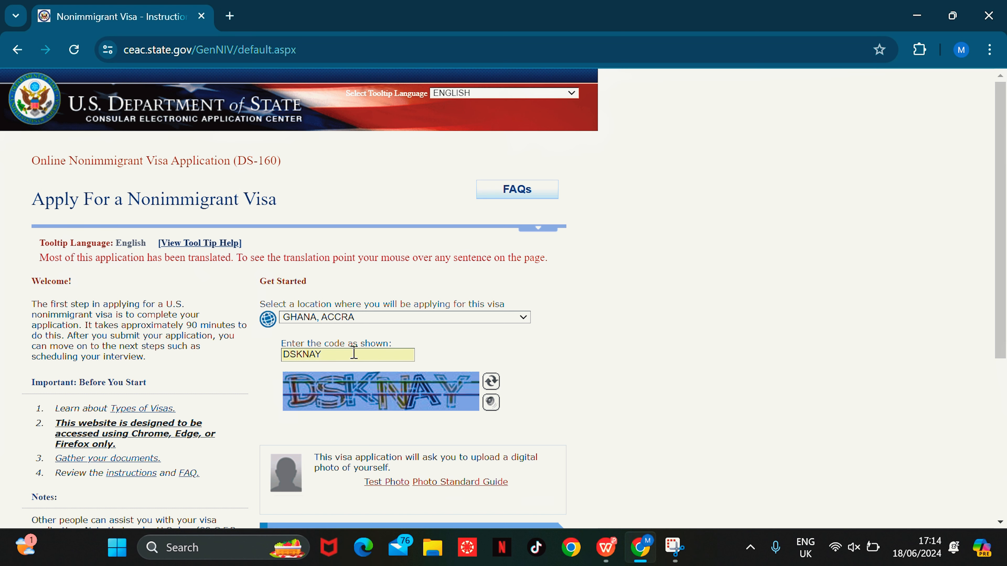
{"action": "left_click_drag", "start_coordinate": [998, 250], "coordinate": [1005, 414]}
Step: Paste the saved Application ID into Retrieve an Application and submit it
{"action": "left_click", "coordinate": [520, 351]}
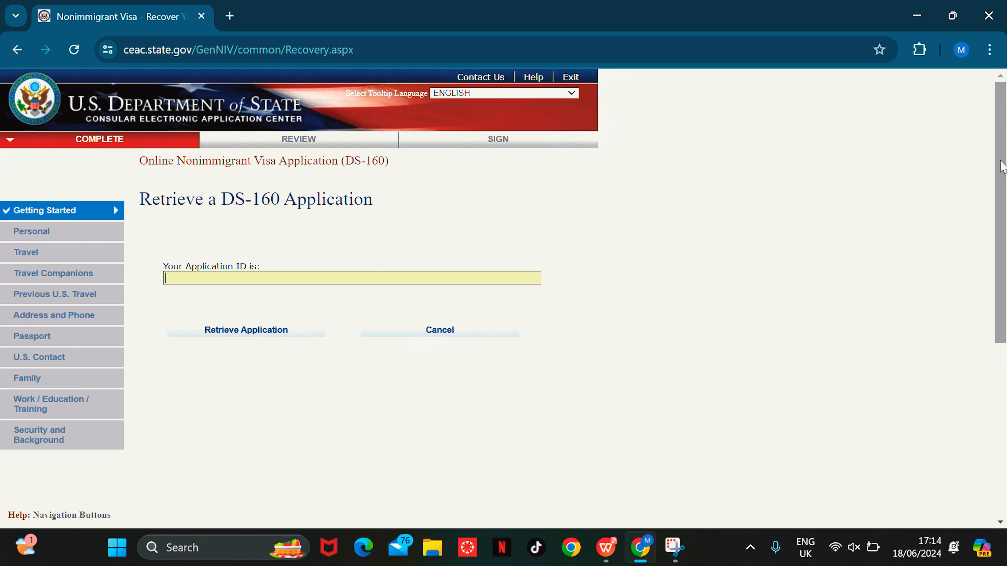
{"action": "left_click_drag", "start_coordinate": [1003, 166], "coordinate": [1004, 235]}
{"action": "left_click", "coordinate": [250, 157]}
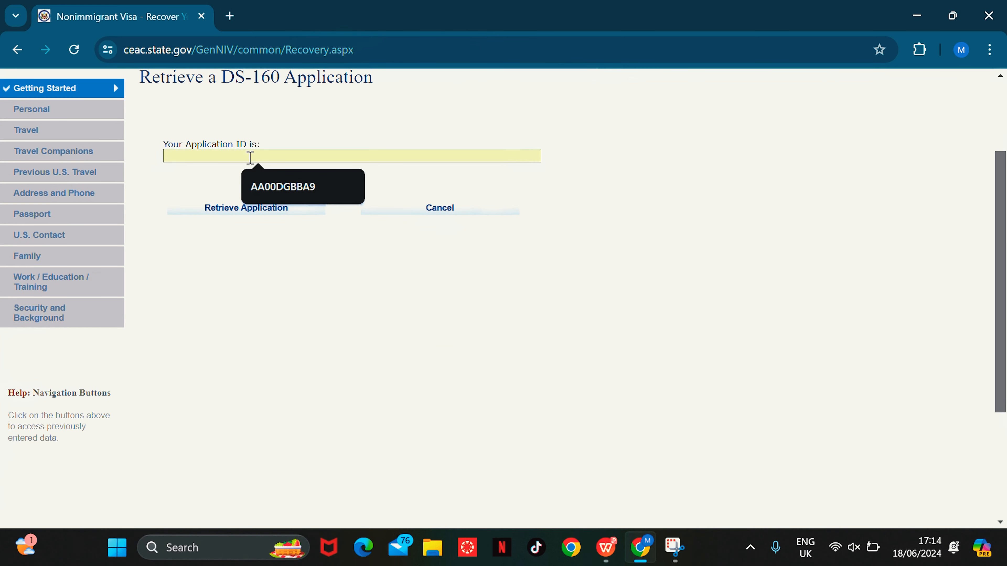
{"action": "right_click", "coordinate": [269, 155]}
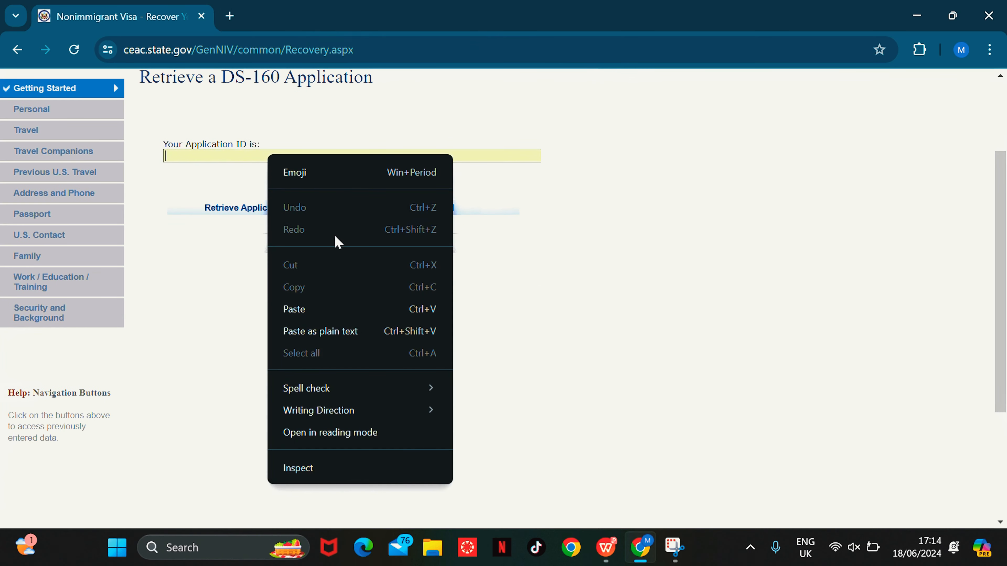
{"action": "left_click", "coordinate": [334, 309]}
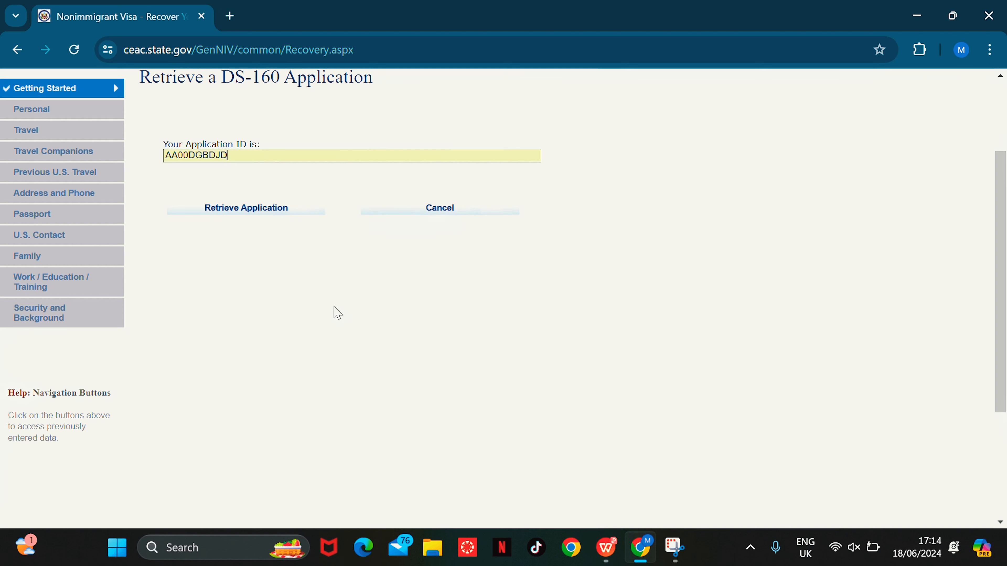
{"action": "left_click", "coordinate": [250, 213]}
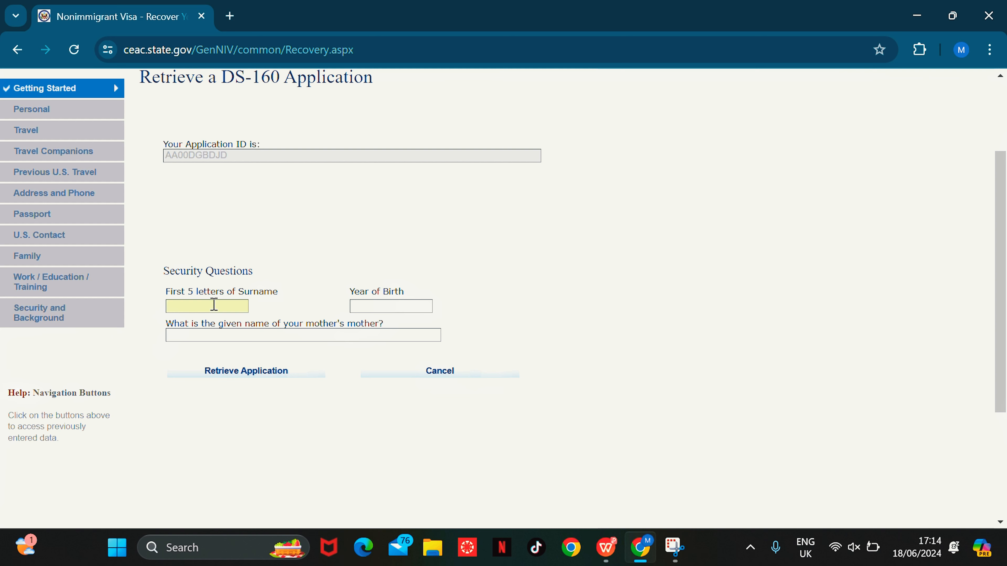
Step: Answer the surname, year of birth and grandmother's name questions and retrieve the application
{"action": "type", "text": "YEBOA"}
{"action": "left_click", "coordinate": [381, 308]}
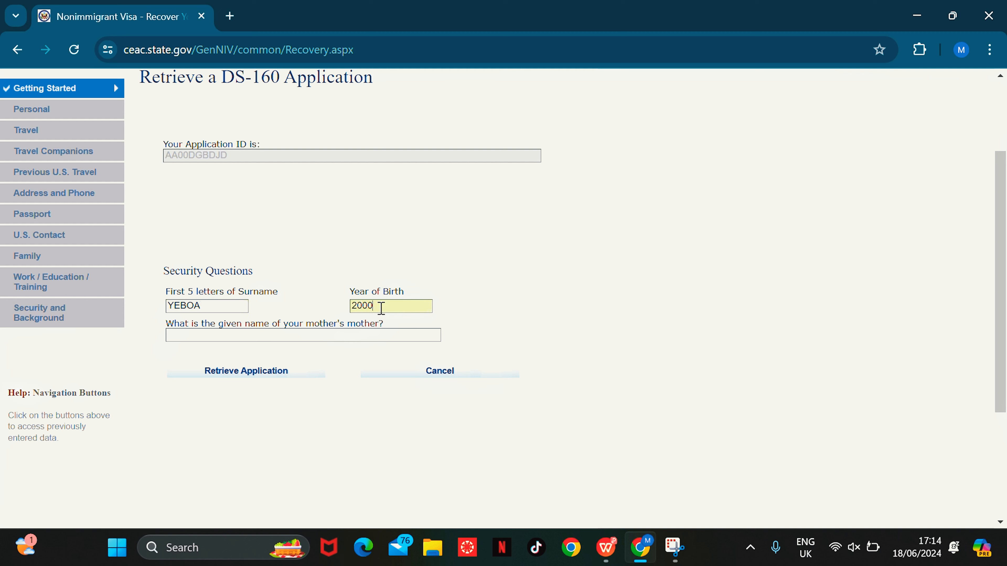
{"action": "left_click", "coordinate": [323, 338]}
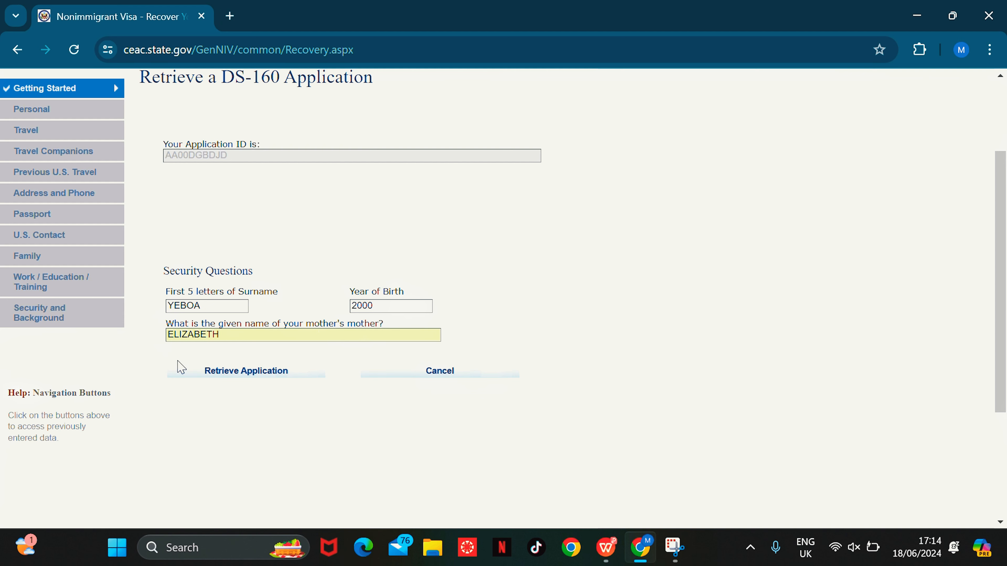
{"action": "left_click", "coordinate": [251, 372]}
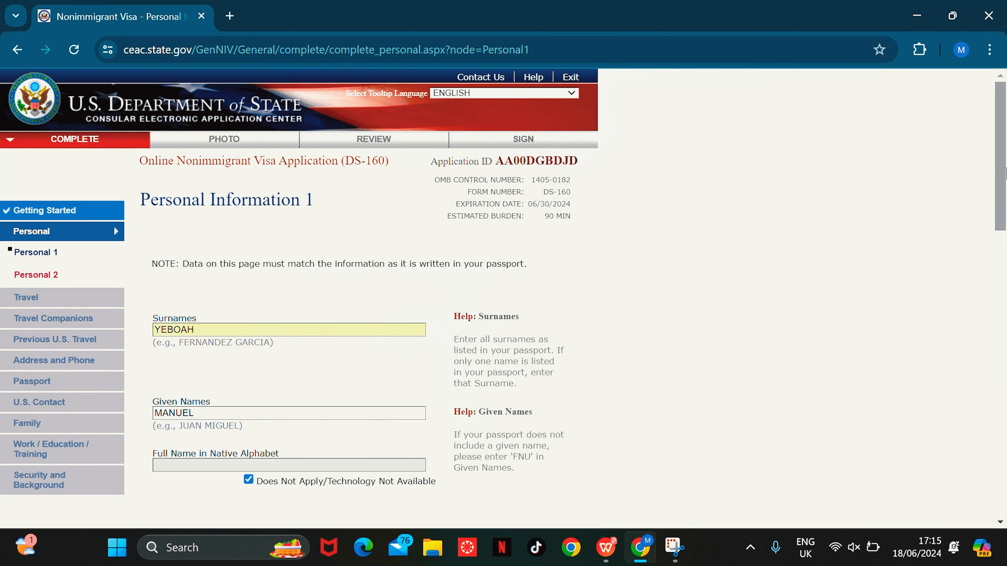
Step: Choose TEMP. BUSINESS PLEASURE VISITOR (B), specify BUSINESS & TOURISM (B1/B2), and answer No to specific travel plans
{"action": "left_click_drag", "start_coordinate": [1004, 141], "coordinate": [1004, 198]}
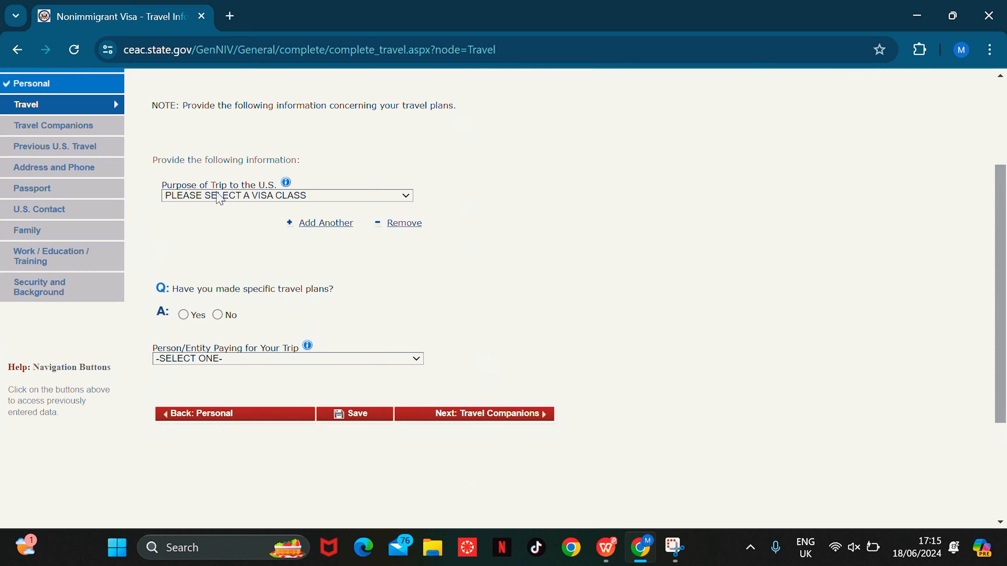
{"action": "left_click", "coordinate": [308, 197]}
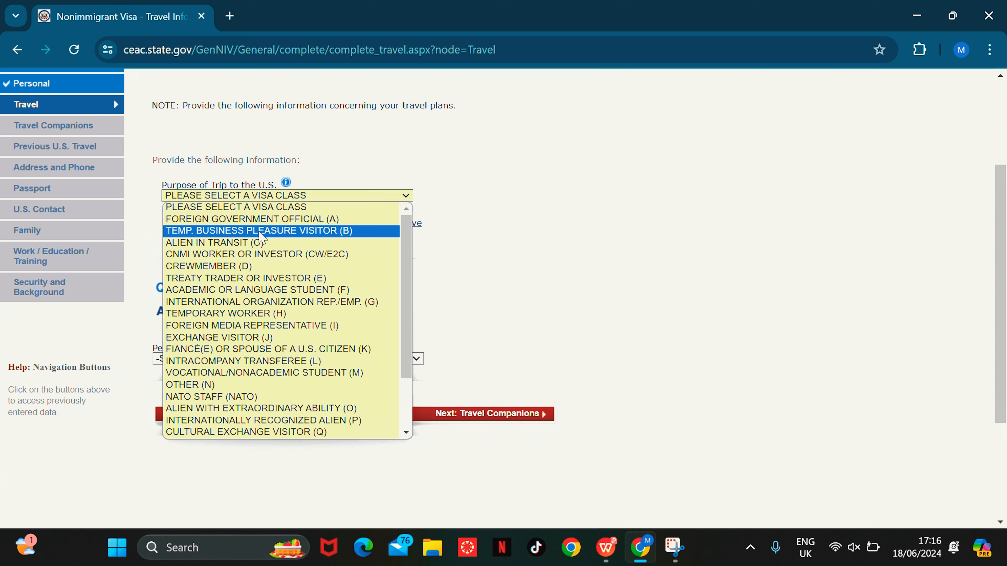
{"action": "left_click", "coordinate": [261, 232]}
{"action": "left_click", "coordinate": [285, 233]}
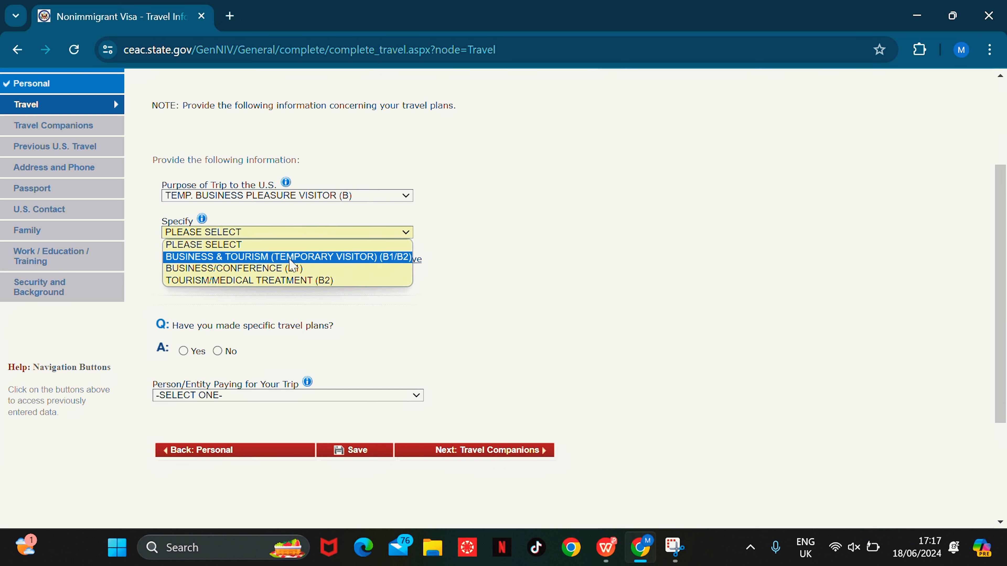
{"action": "left_click", "coordinate": [290, 259]}
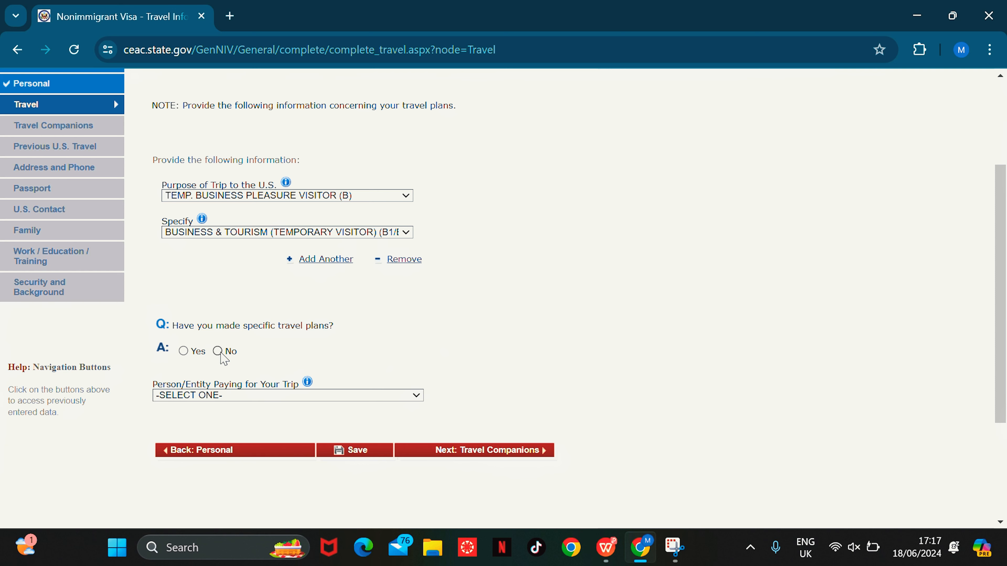
{"action": "left_click", "coordinate": [218, 352]}
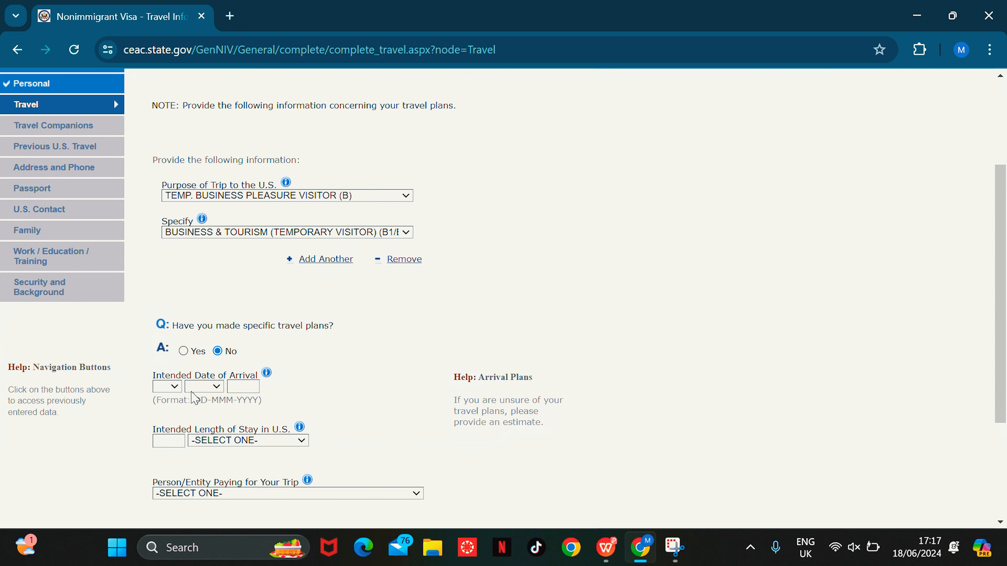
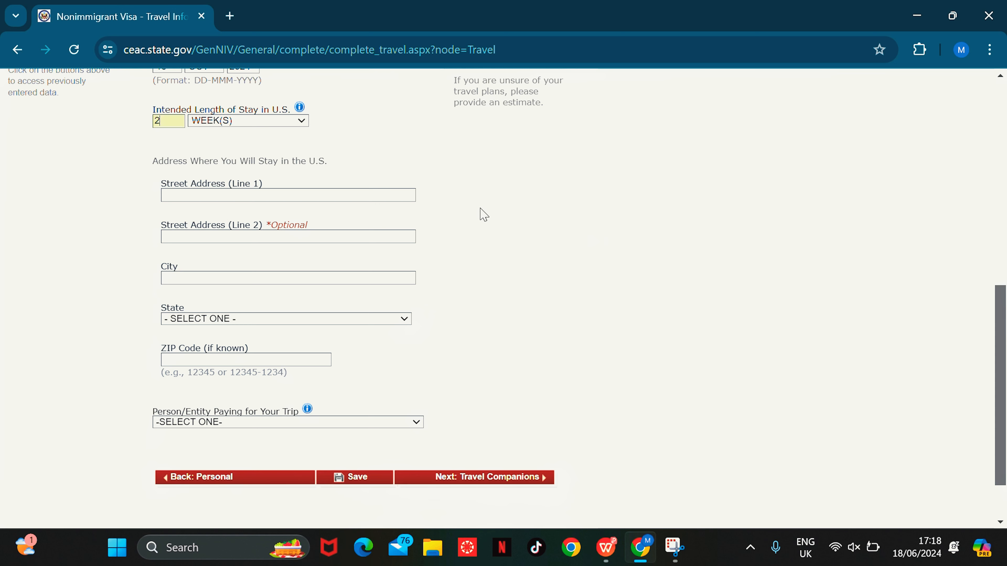
Step: Enter the U.S. stay street address with city NEW YORK and state NEW YORK, leaving ZIP blank
{"action": "left_click", "coordinate": [312, 198]}
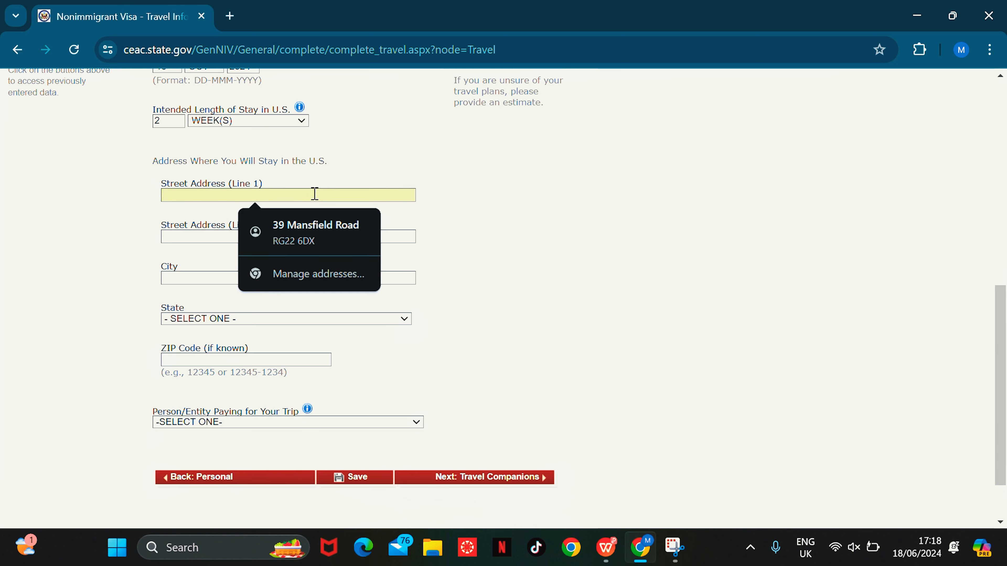
{"action": "left_click", "coordinate": [229, 194]}
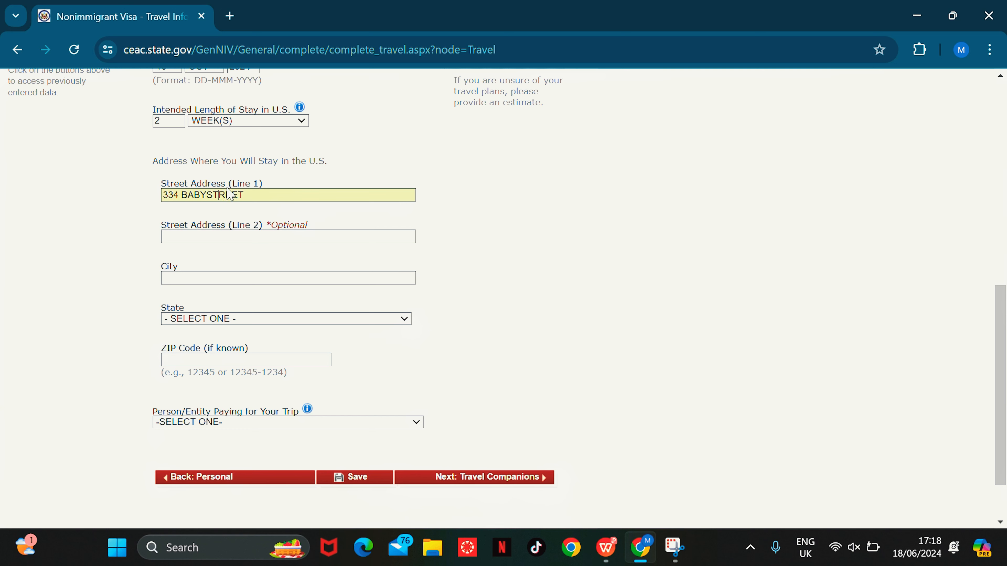
{"action": "left_click", "coordinate": [225, 280]}
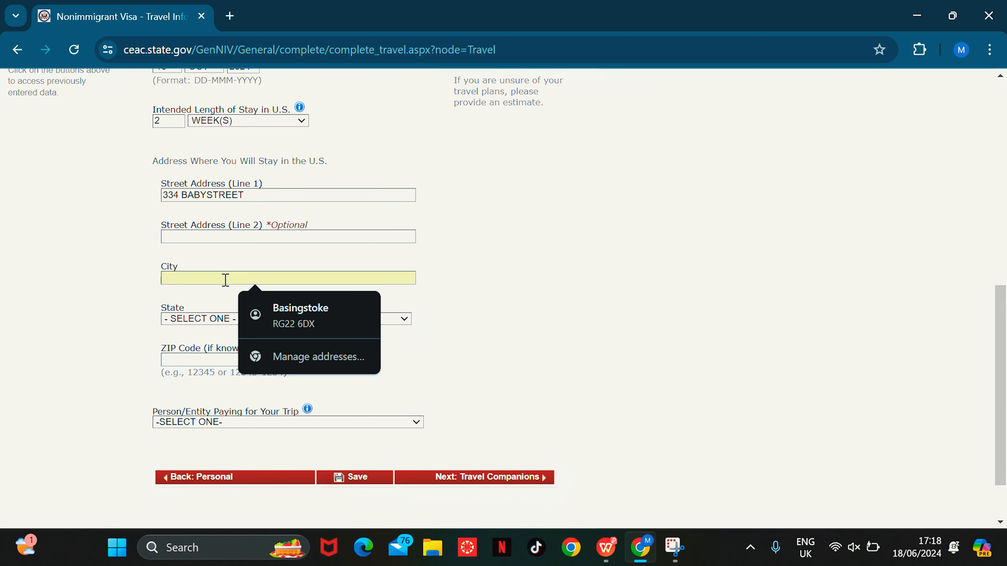
{"action": "type", "text": "NEW YORK"}
{"action": "left_click", "coordinate": [268, 320]}
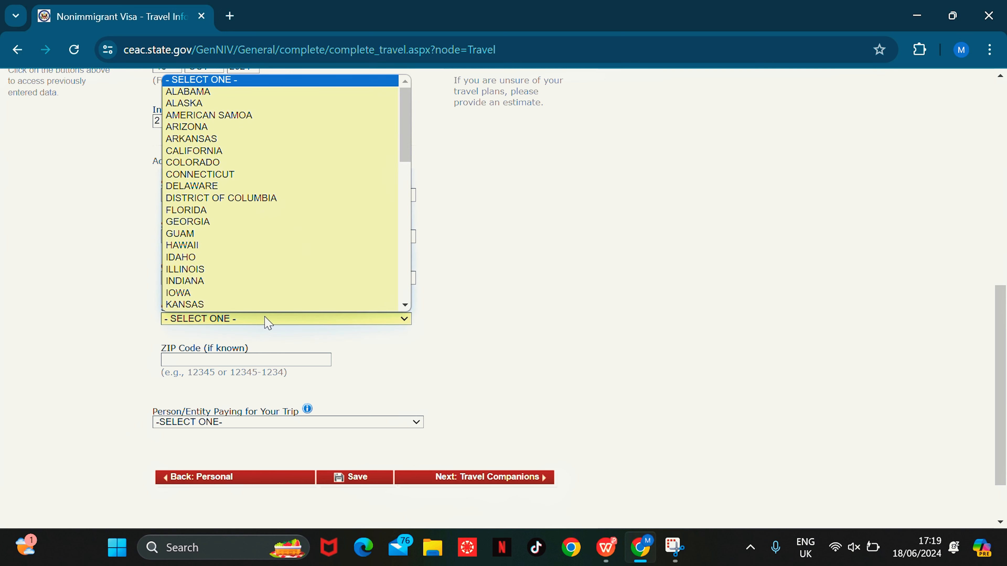
{"action": "scroll", "coordinate": [353, 168], "scroll_direction": "down", "scroll_amount": 1}
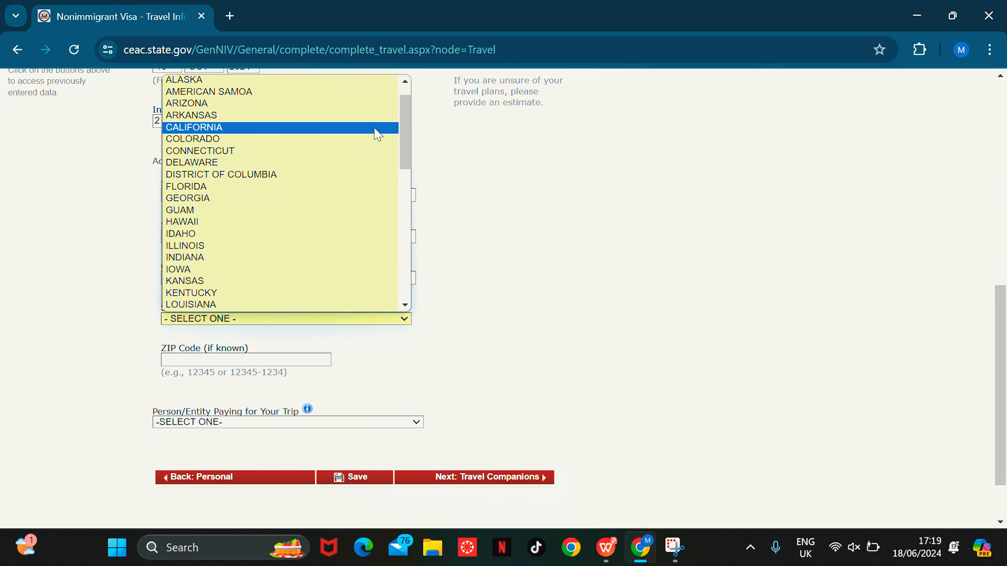
{"action": "left_click_drag", "start_coordinate": [407, 106], "coordinate": [406, 206]}
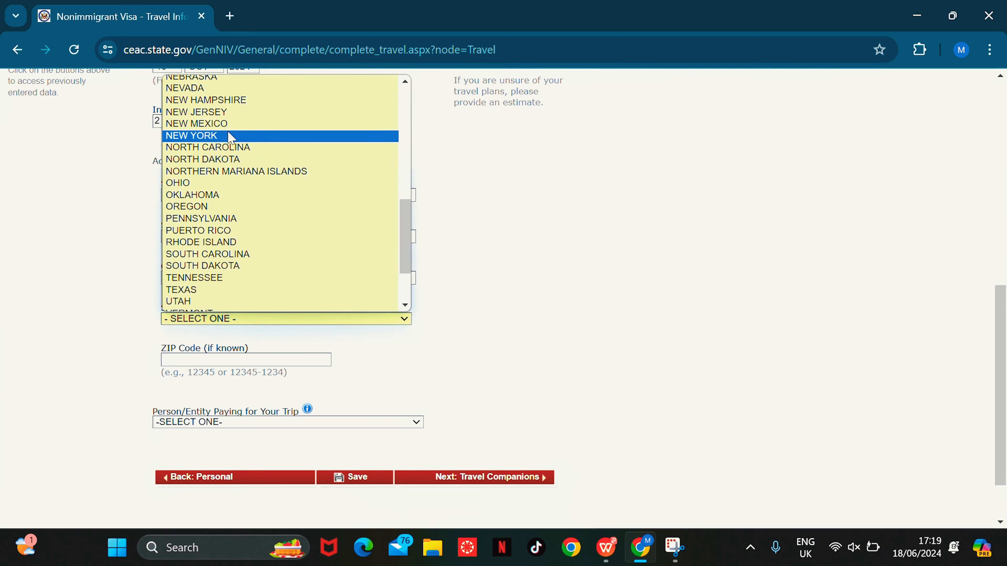
{"action": "left_click", "coordinate": [227, 135]}
{"action": "left_click", "coordinate": [256, 359]}
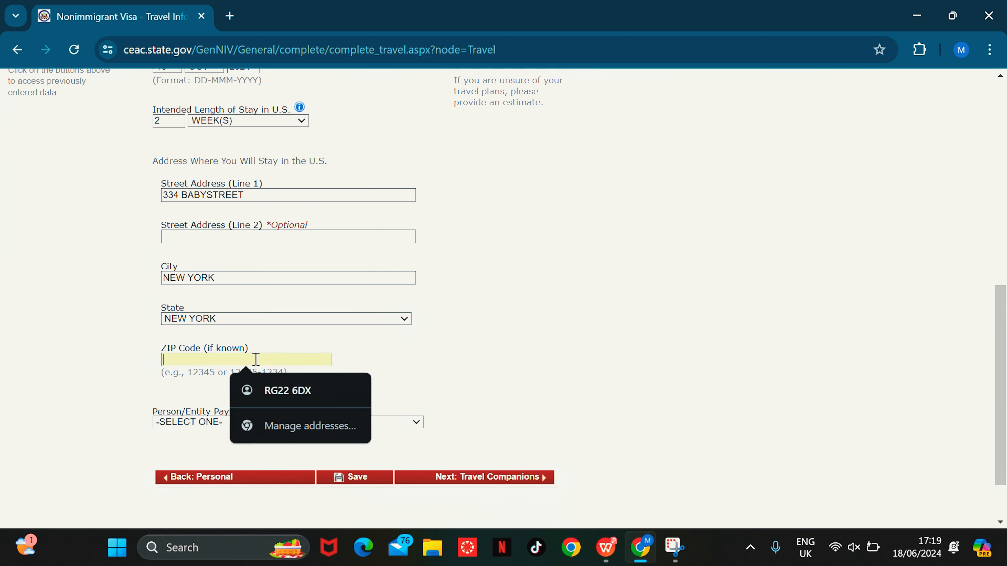
{"action": "left_click", "coordinate": [827, 344]}
{"action": "left_click_drag", "start_coordinate": [1001, 294], "coordinate": [1000, 337]}
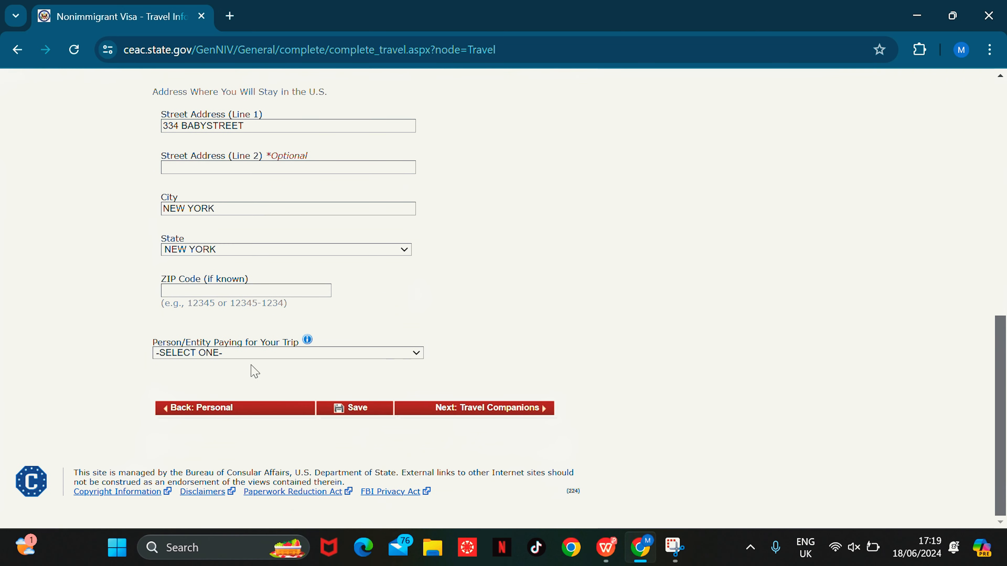
Step: Set the person paying for the trip to SELF and continue to Travel Companions
{"action": "left_click", "coordinate": [356, 354]}
{"action": "left_click", "coordinate": [277, 381]}
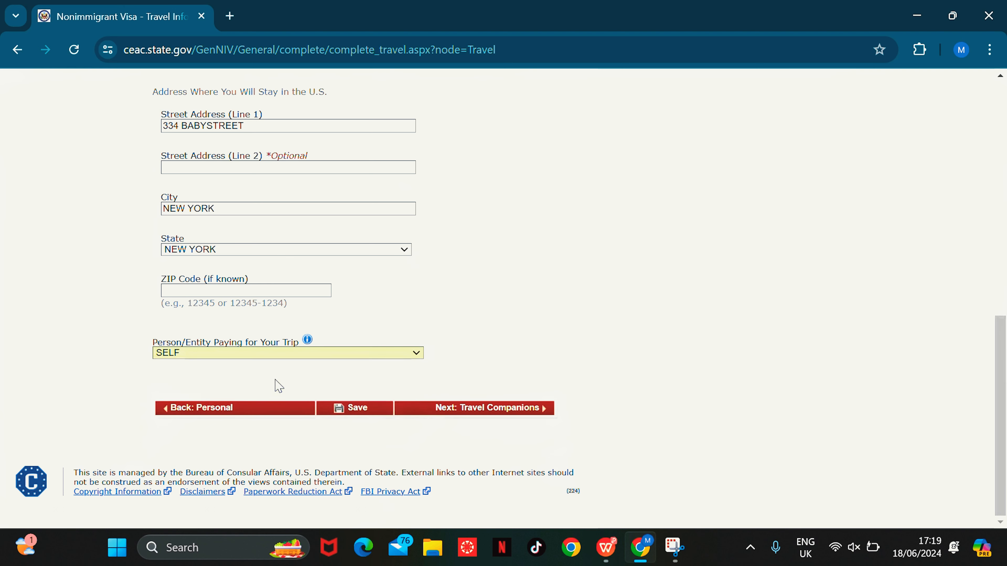
{"action": "left_click", "coordinate": [524, 413]}
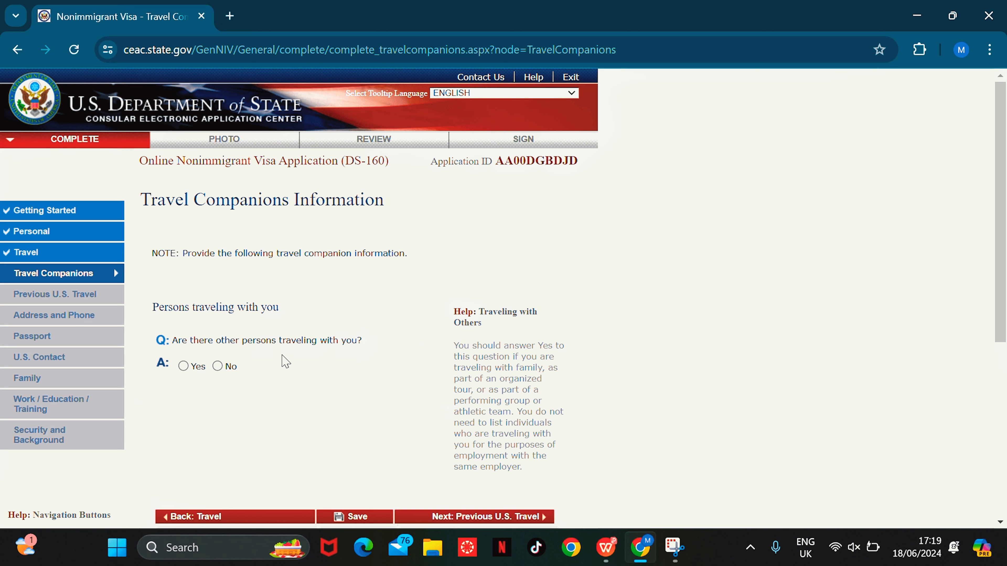
Step: Answer No to other persons travelling with you and continue to Previous U.S. Travel
{"action": "left_click", "coordinate": [217, 366]}
{"action": "scroll", "coordinate": [1005, 185], "scroll_direction": "down", "scroll_amount": 6}
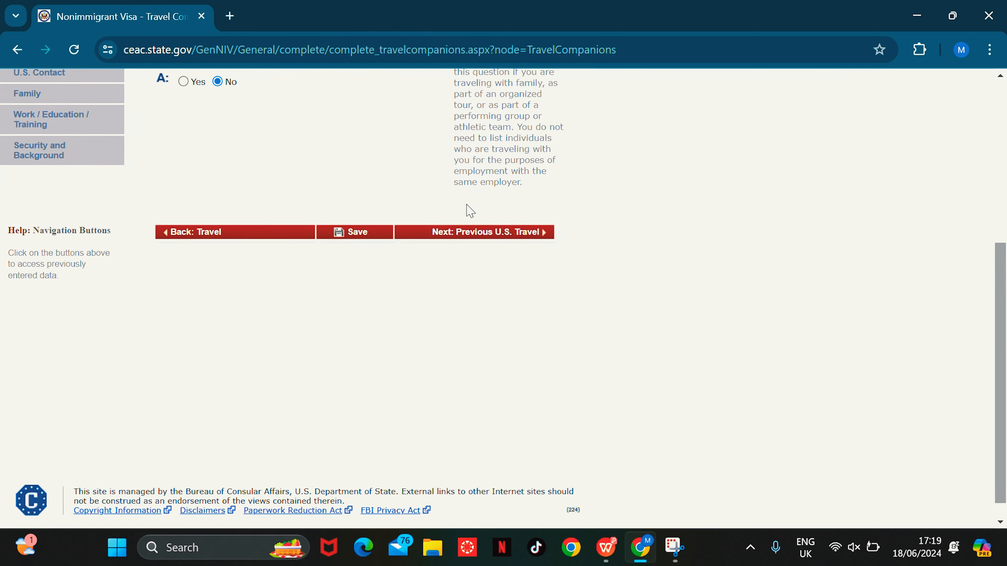
{"action": "left_click", "coordinate": [512, 234]}
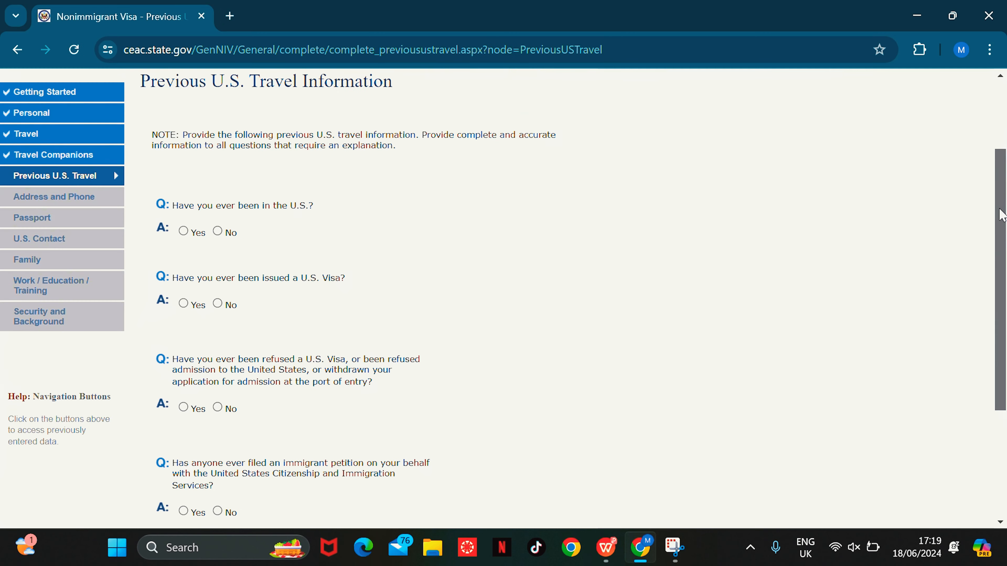
{"action": "mouse_move", "coordinate": [1000, 210]}
{"action": "left_mouse_down"}
{"action": "mouse_move", "coordinate": [997, 221]}
{"action": "mouse_move", "coordinate": [994, 205]}
{"action": "left_mouse_up"}
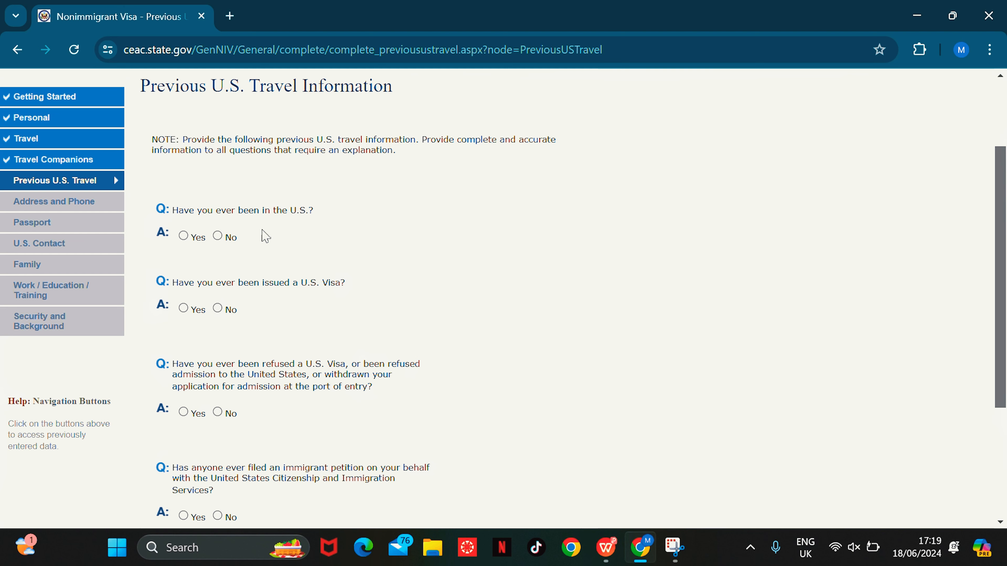
Step: Answer No to prior U.S. visits, visas issued, visa refusals and immigrant petitions, then continue
{"action": "left_click", "coordinate": [222, 237]}
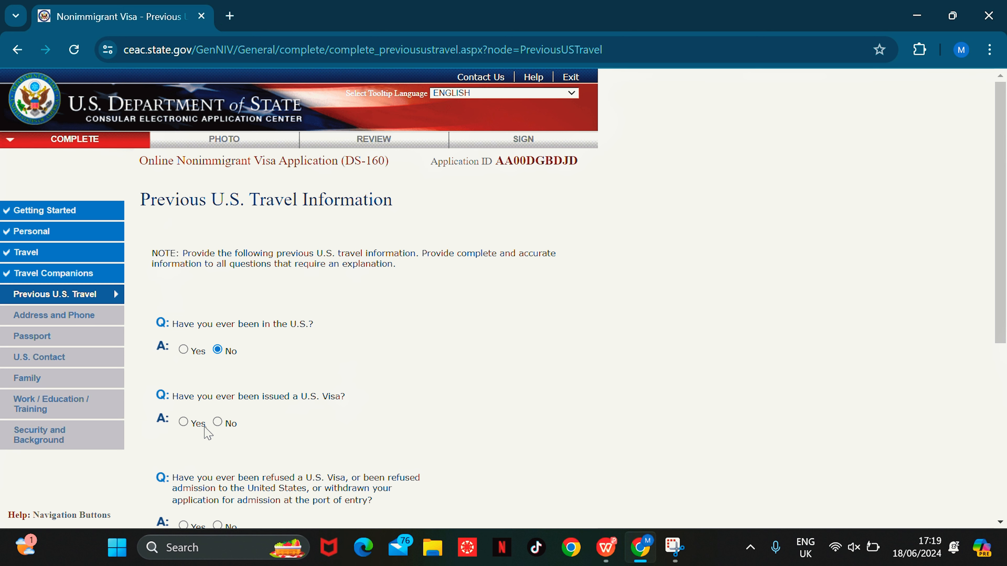
{"action": "left_click", "coordinate": [223, 423]}
{"action": "left_click_drag", "start_coordinate": [1002, 217], "coordinate": [1002, 387]}
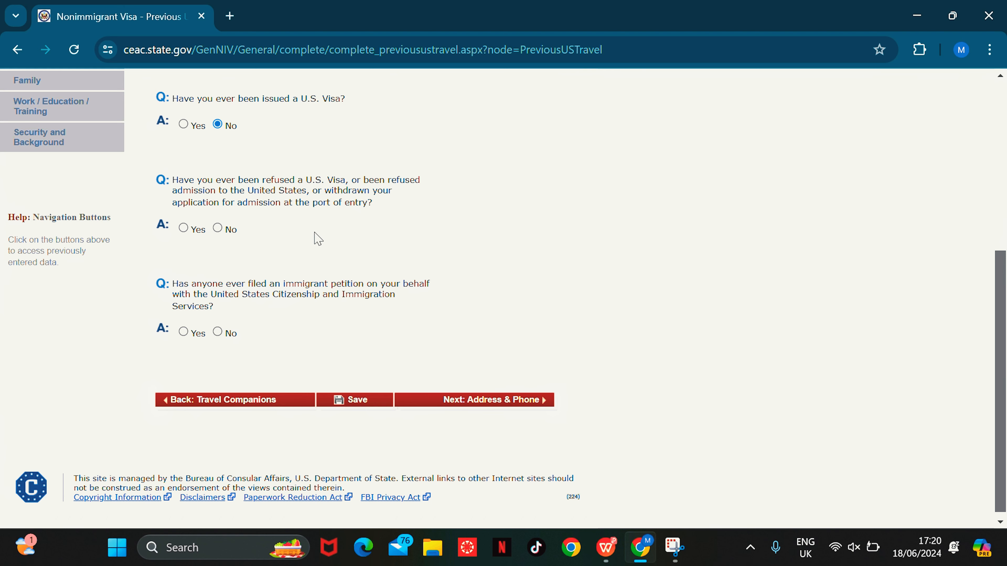
{"action": "left_click", "coordinate": [221, 232]}
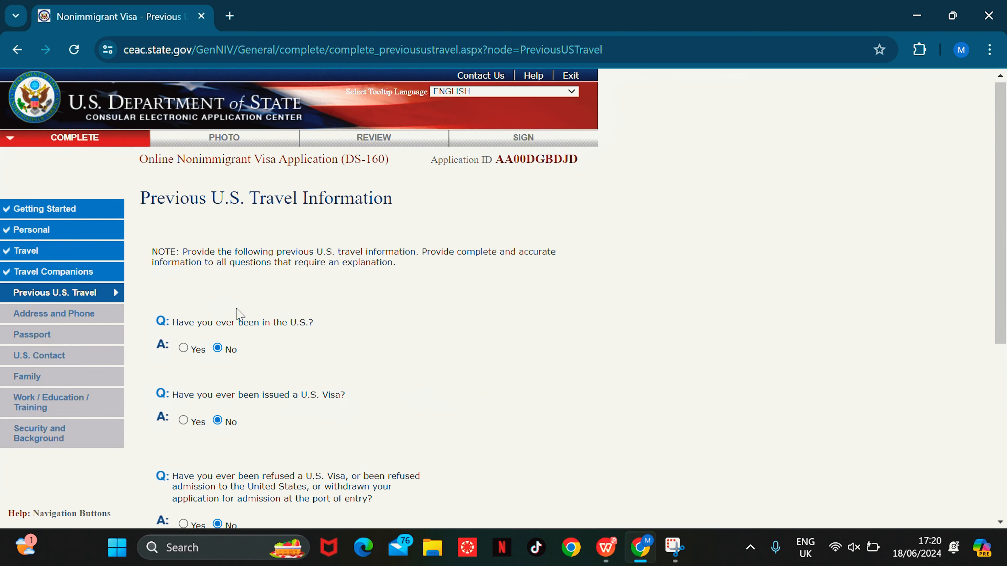
{"action": "scroll", "coordinate": [1005, 141], "scroll_direction": "down", "scroll_amount": 5}
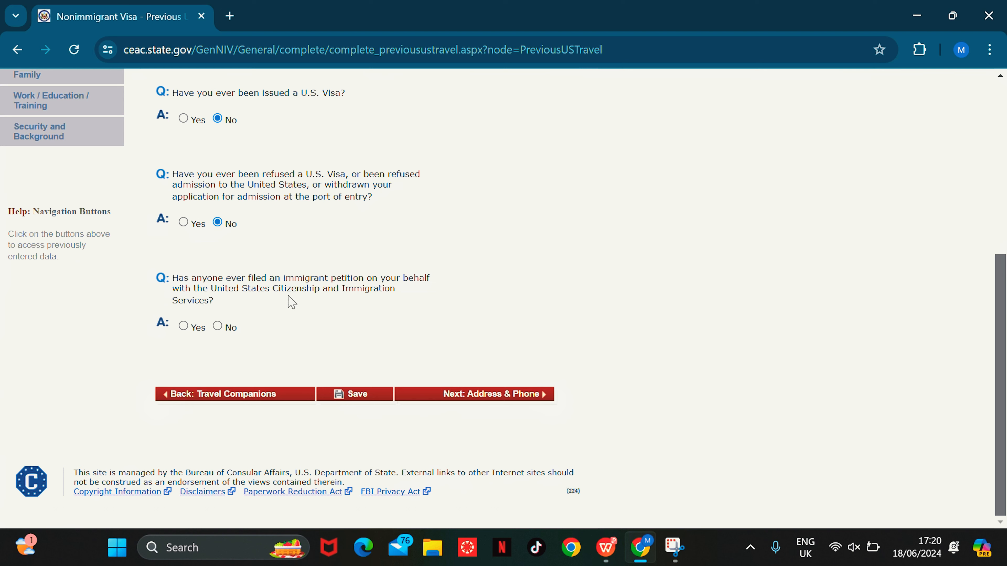
{"action": "left_click", "coordinate": [218, 326]}
{"action": "scroll", "coordinate": [478, 345], "scroll_direction": "up", "scroll_amount": 5}
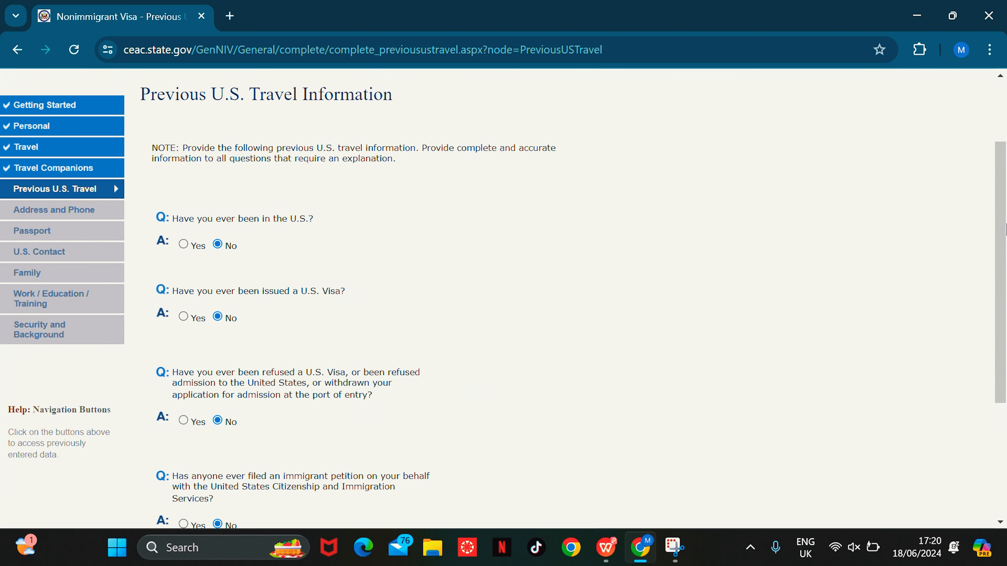
{"action": "scroll", "coordinate": [1003, 216], "scroll_direction": "down", "scroll_amount": 5}
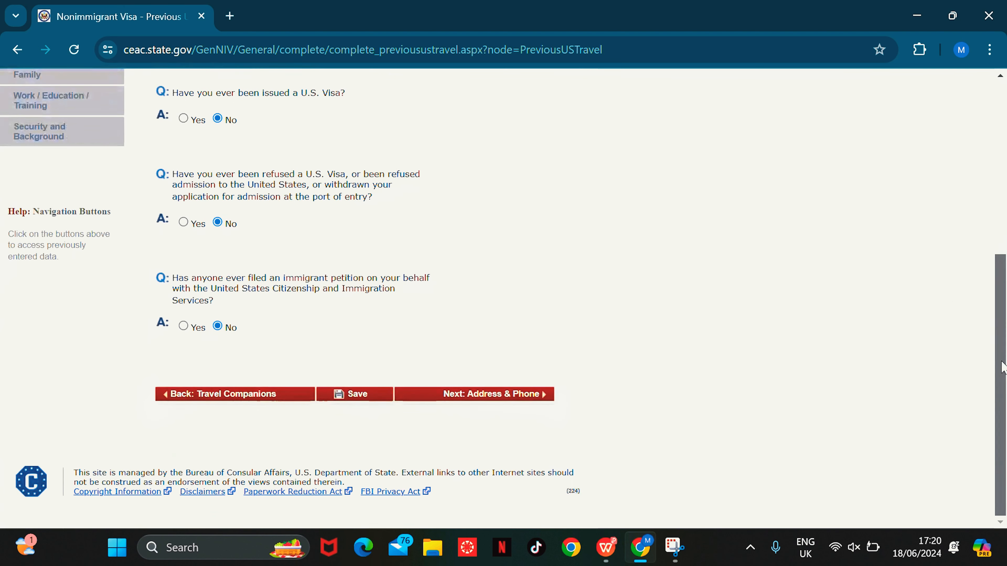
{"action": "left_click", "coordinate": [491, 393]}
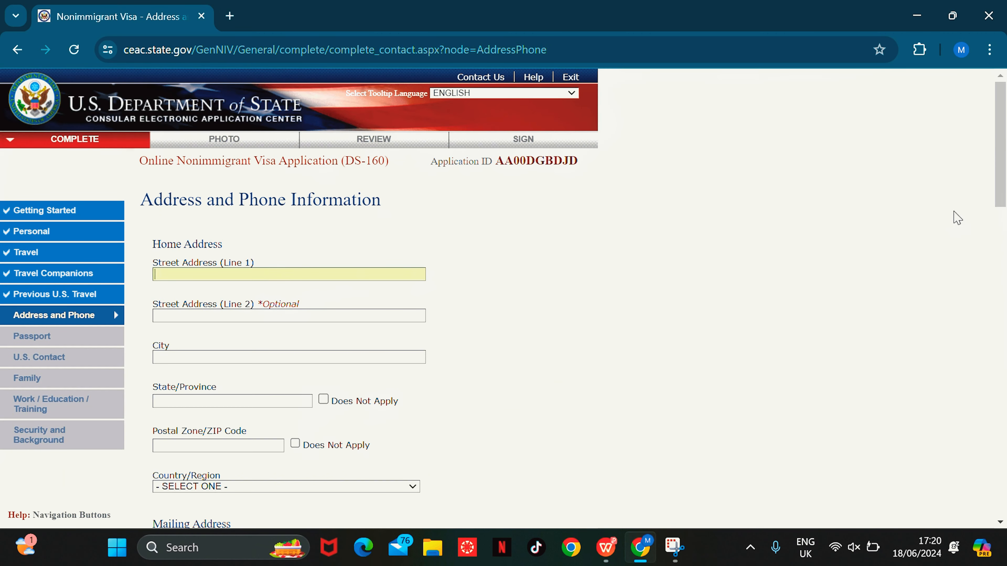
Step: Enter the home street address, city KUMASI and state/province, marking the postal code not applicable
{"action": "mouse_move", "coordinate": [999, 176]}
{"action": "left_mouse_down"}
{"action": "mouse_move", "coordinate": [999, 214]}
{"action": "mouse_move", "coordinate": [1005, 191]}
{"action": "left_mouse_up"}
{"action": "left_click", "coordinate": [267, 200]}
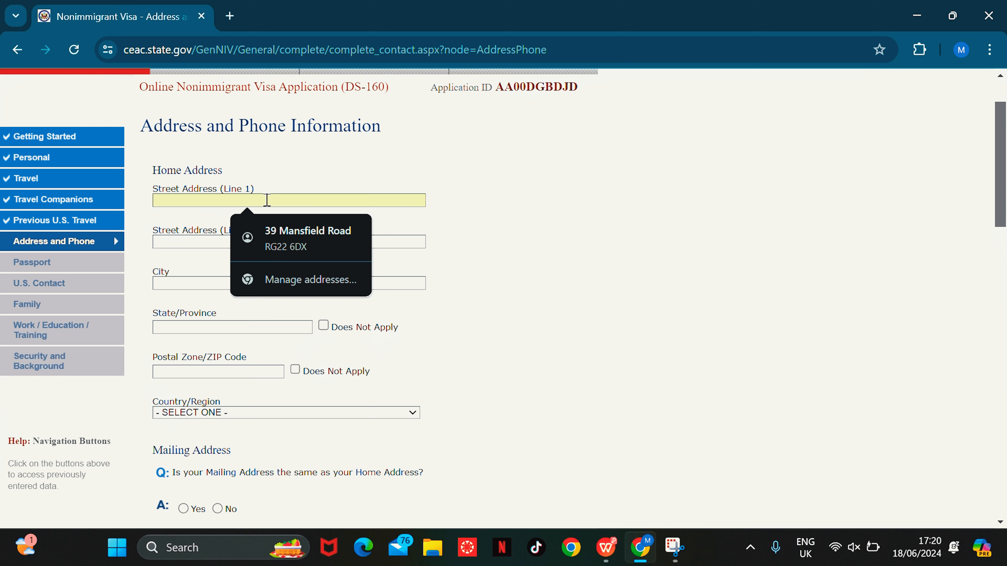
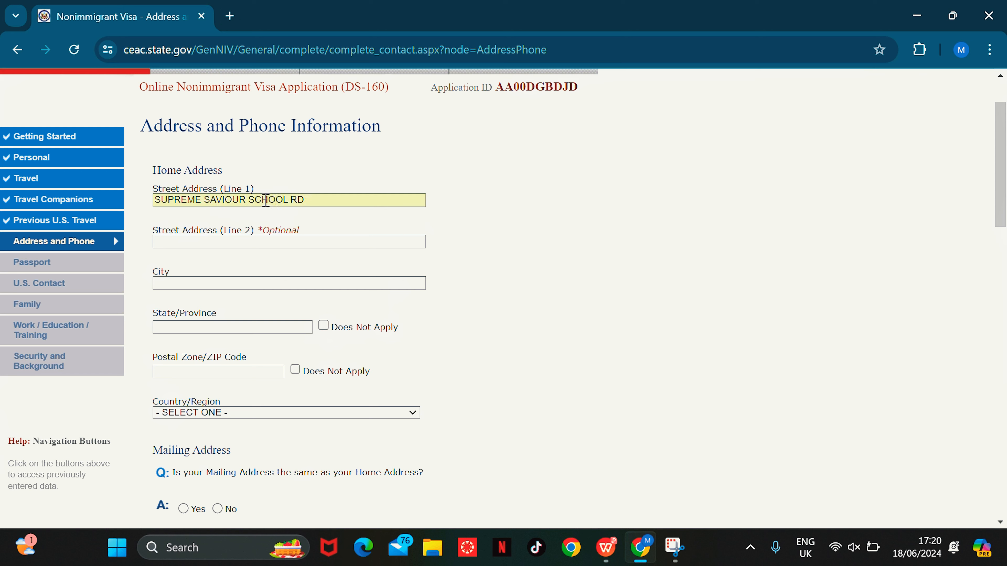
{"action": "left_click", "coordinate": [259, 284]}
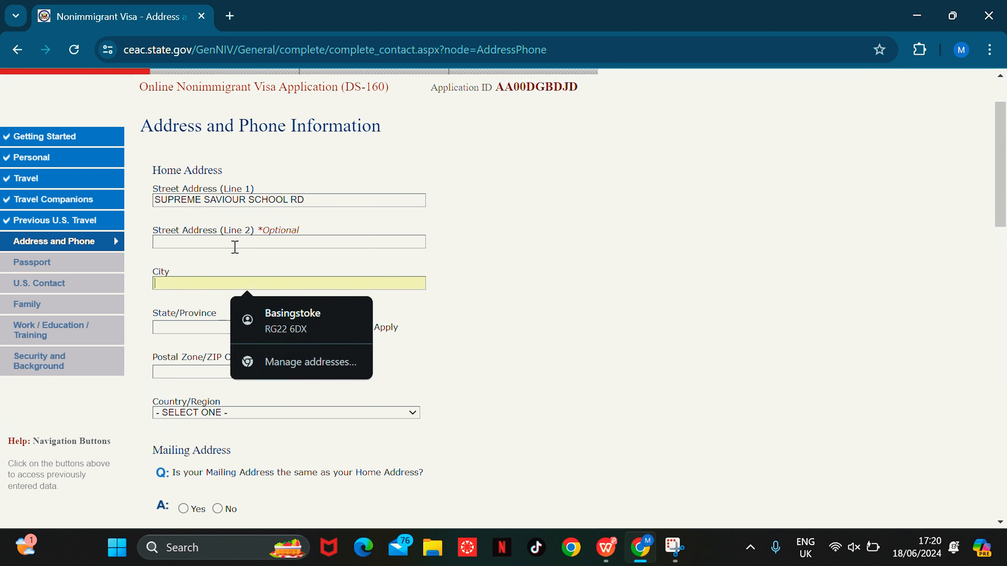
{"action": "type", "text": "KUMASI"}
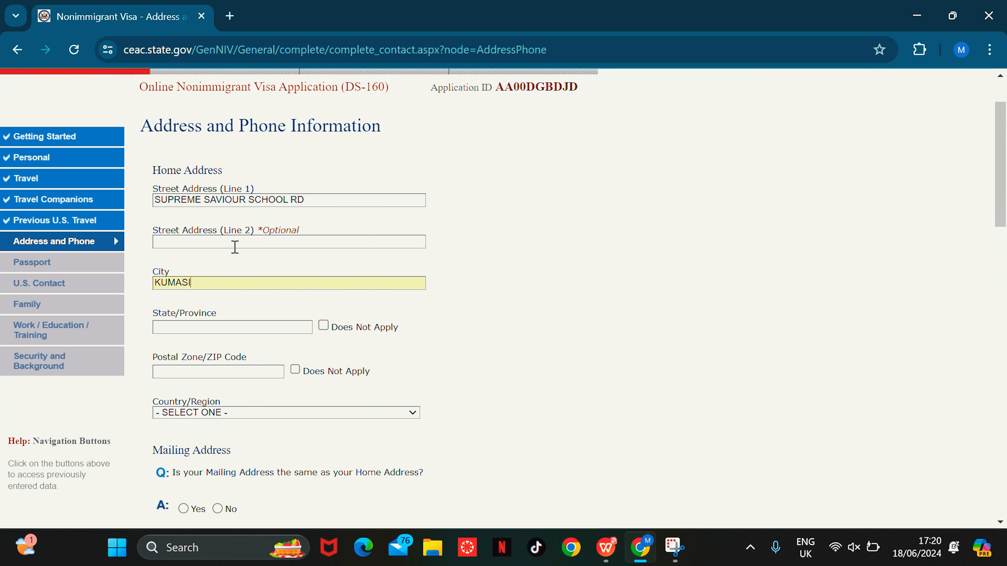
{"action": "left_click", "coordinate": [269, 331]}
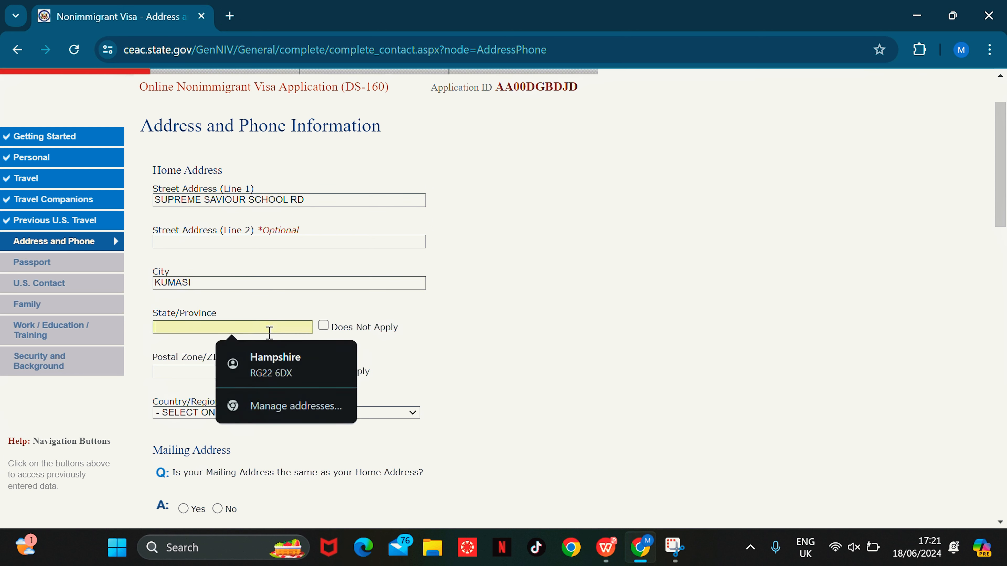
{"action": "type", "text": "ASAHN TI"}
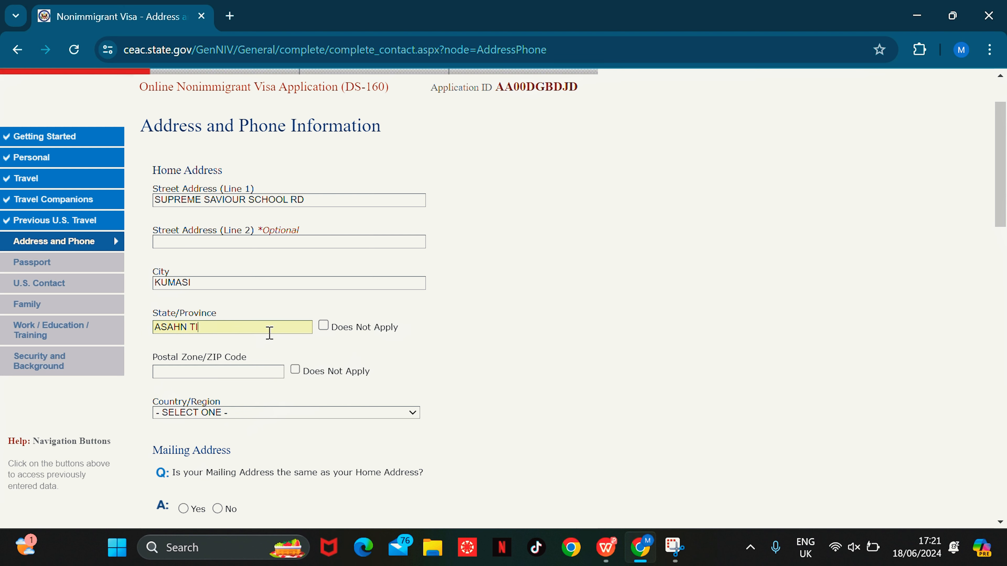
{"action": "left_click", "coordinate": [296, 371]}
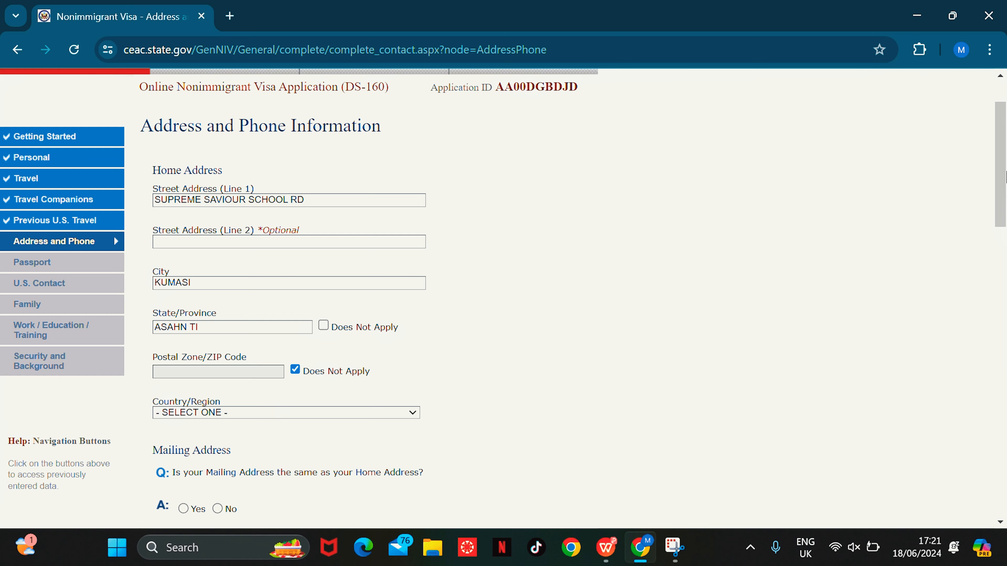
Step: Choose GHANA as the home country and answer Yes to the mailing address being the same
{"action": "left_click_drag", "start_coordinate": [1005, 174], "coordinate": [998, 239]}
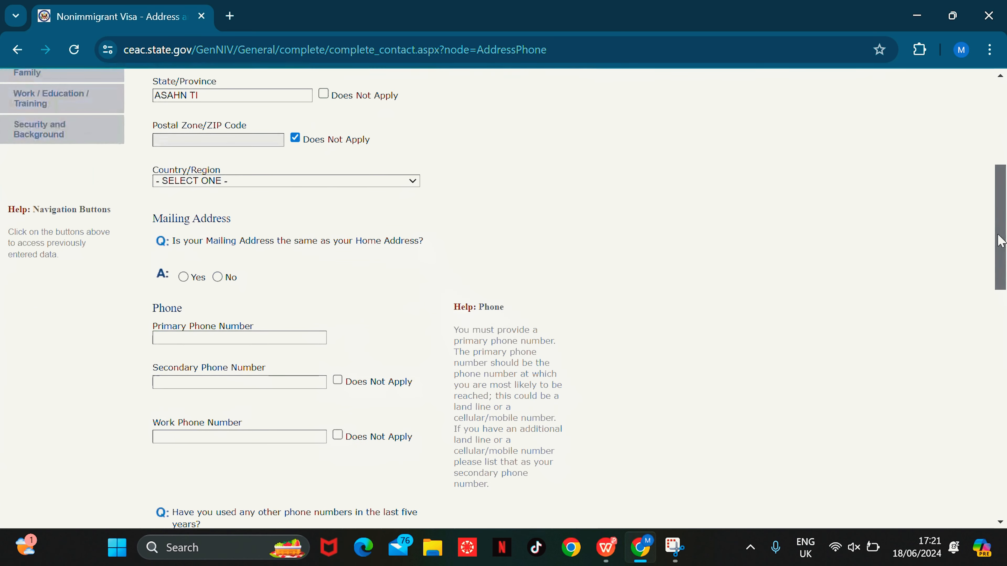
{"action": "left_click", "coordinate": [317, 182]}
{"action": "type", "text": "gh"}
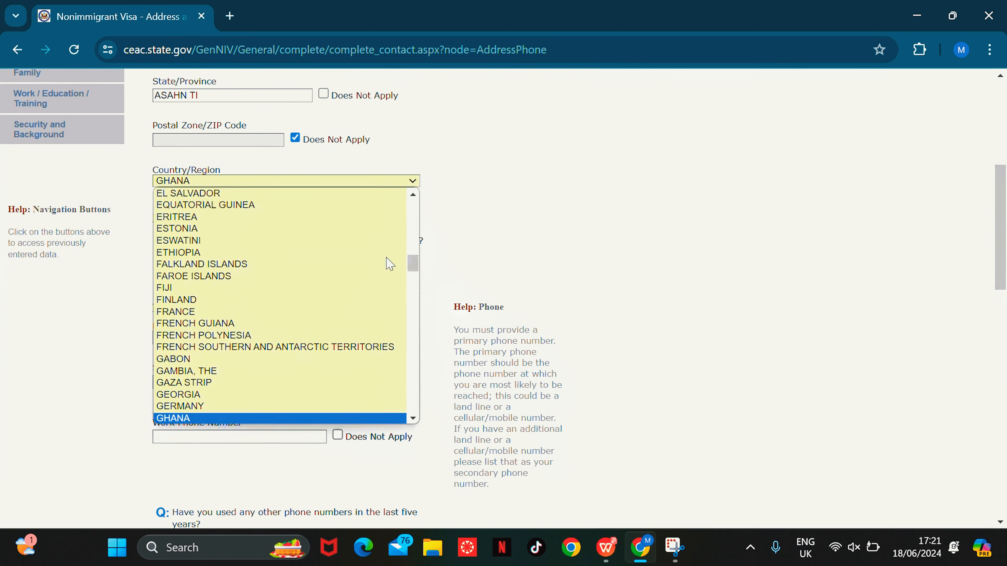
{"action": "key", "text": "Return"}
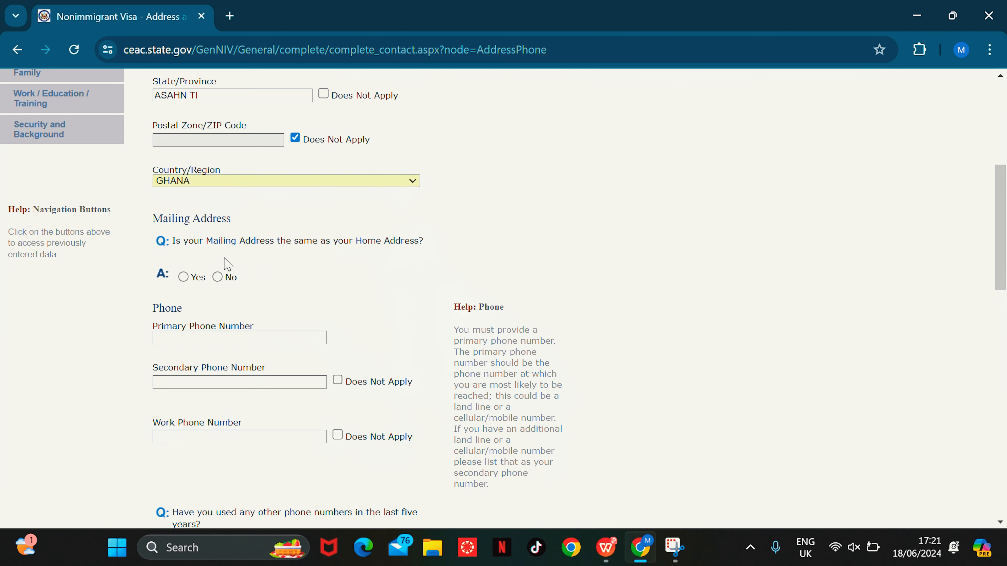
{"action": "left_click", "coordinate": [186, 275]}
Step: Type the primary phone number, tick Does Not Apply for secondary and work phones, and answer No to other numbers
{"action": "left_click_drag", "start_coordinate": [1000, 187], "coordinate": [976, 275]}
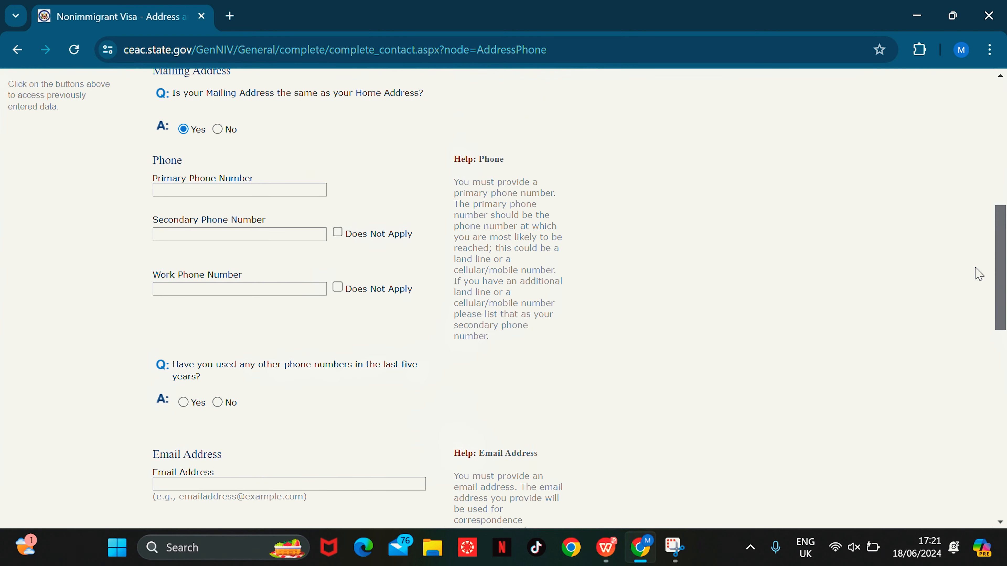
{"action": "left_click", "coordinate": [246, 190]}
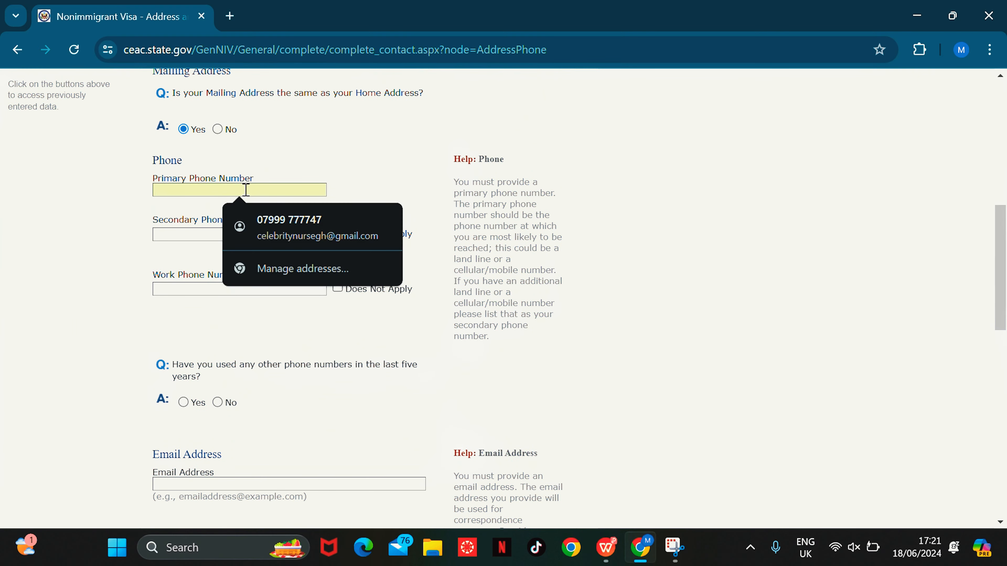
{"action": "type", "text": "02444915"}
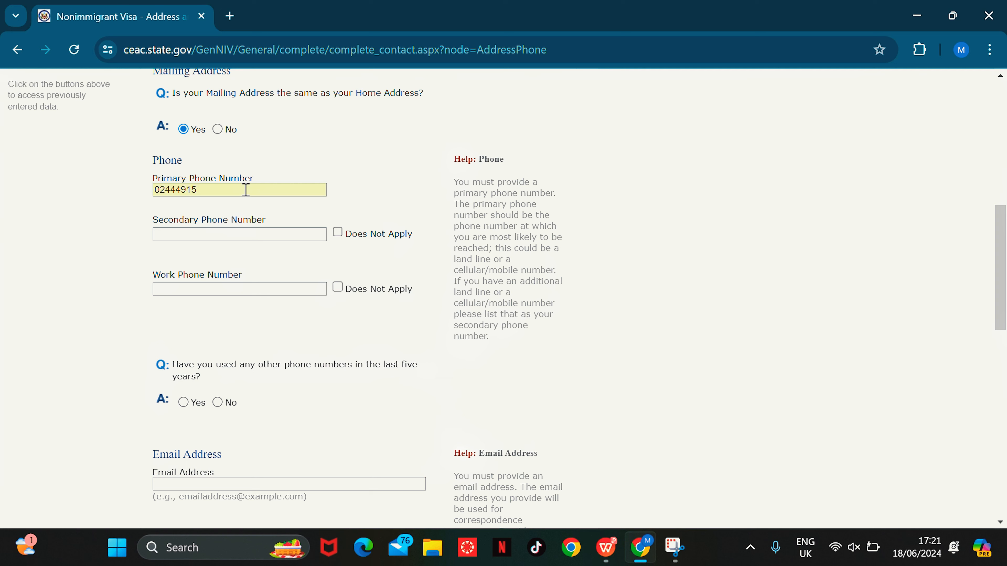
{"action": "left_click", "coordinate": [337, 232]}
{"action": "left_click", "coordinate": [337, 288]}
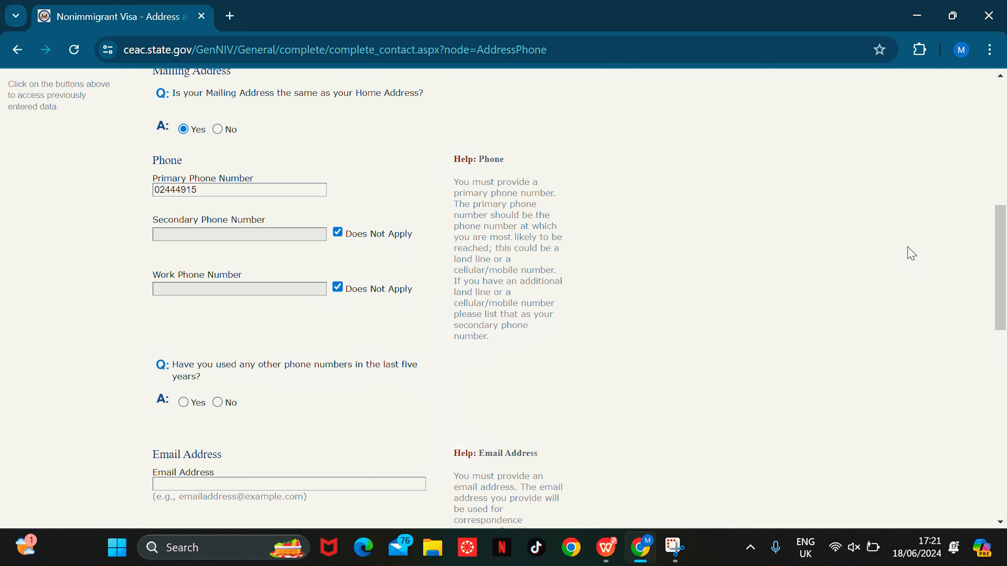
{"action": "left_click_drag", "start_coordinate": [1005, 238], "coordinate": [1005, 289]}
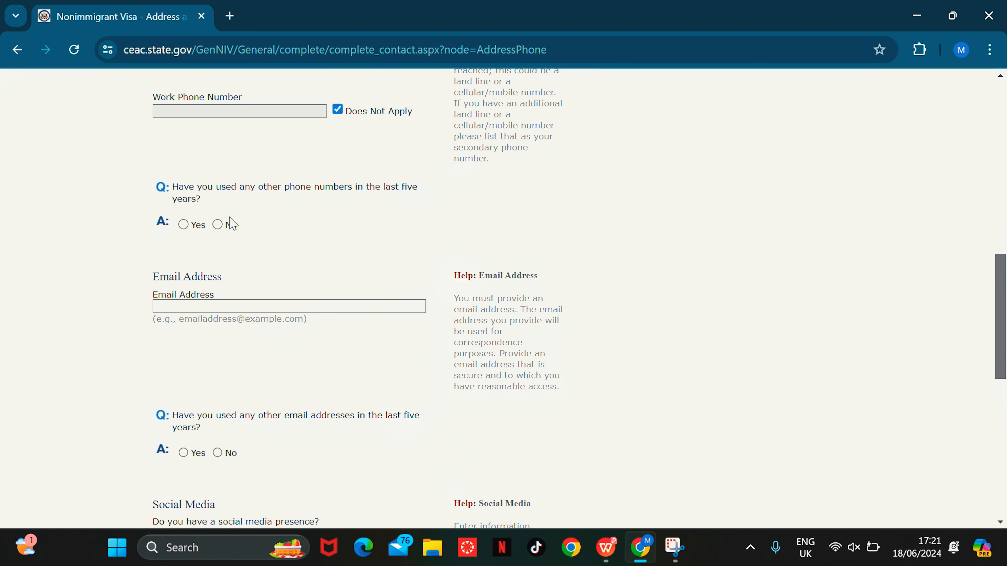
{"action": "left_click", "coordinate": [218, 225]}
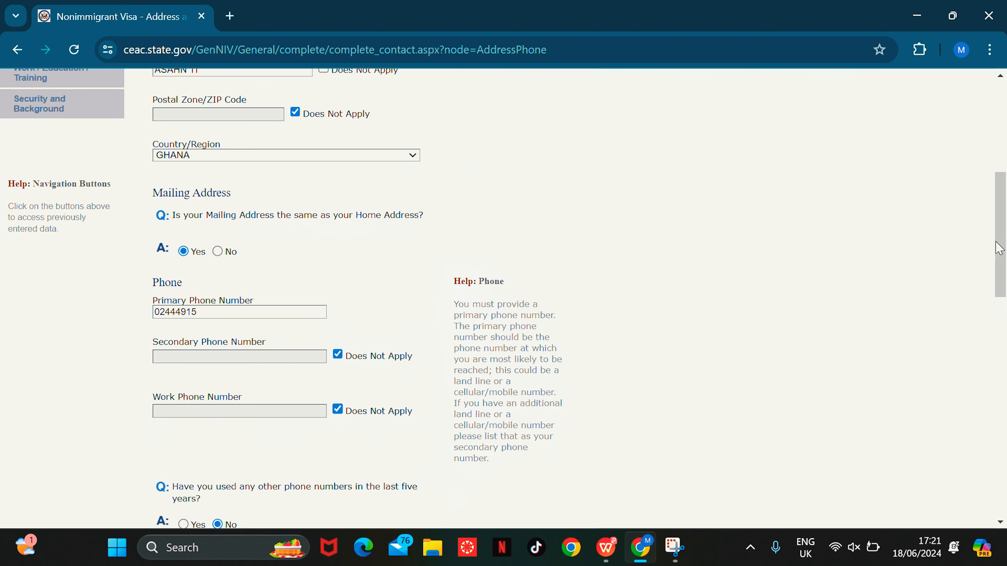
{"action": "left_click_drag", "start_coordinate": [1000, 207], "coordinate": [1000, 326]}
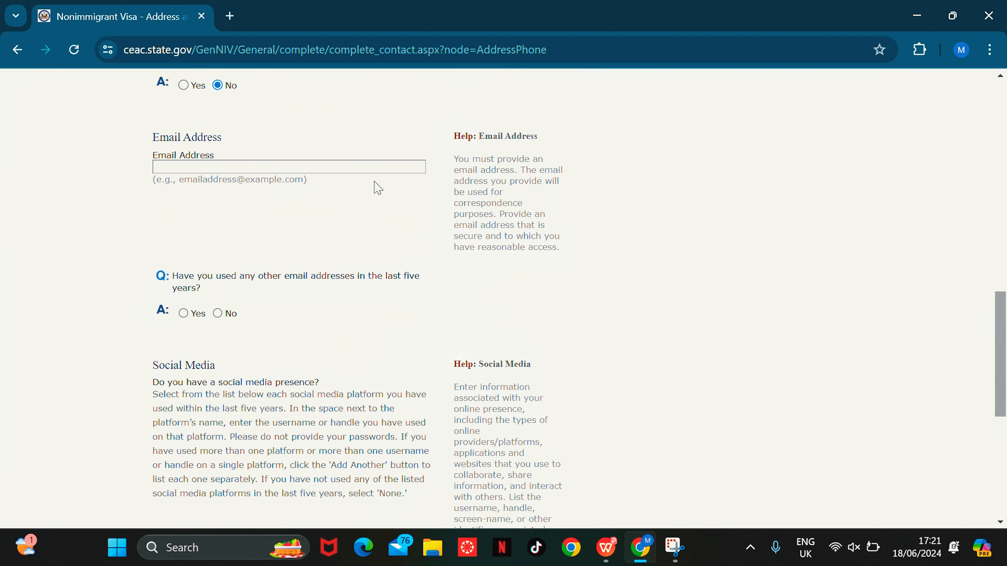
Step: Enter the applicant's email address in lowercase, replacing the capitalised first attempt
{"action": "left_click", "coordinate": [245, 166]}
{"action": "type", "text": "KL"}
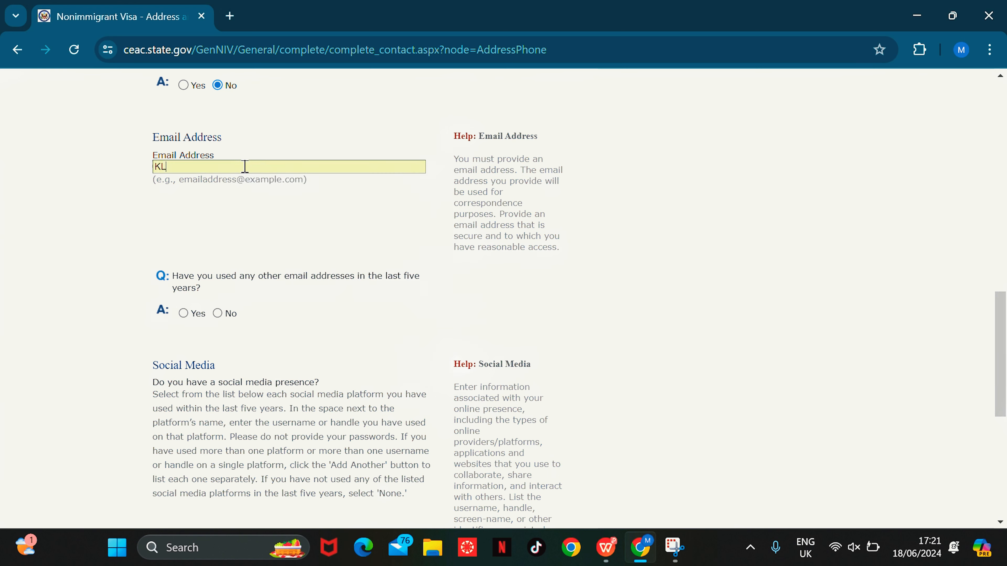
{"action": "type", "text": "BMED"}
{"action": "key", "text": "Caps_Lock"}
{"action": "key", "text": "BackSpace"}
{"action": "key", "text": "BackSpace"}
{"action": "key", "text": "BackSpace"}
{"action": "key", "text": "BackSpace"}
{"action": "key", "text": "BackSpace"}
{"action": "key", "text": "BackSpace"}
{"action": "key", "text": "BackSpace"}
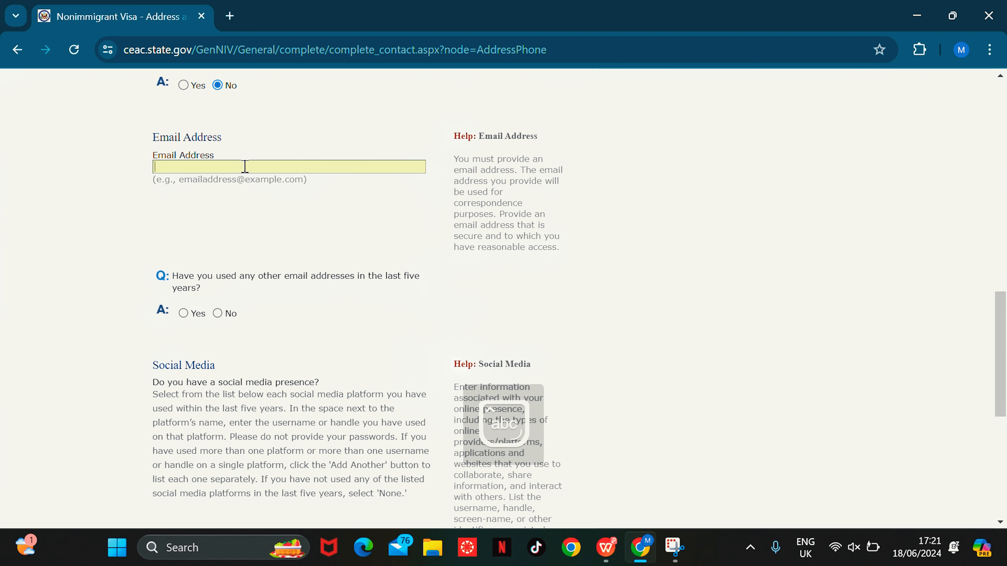
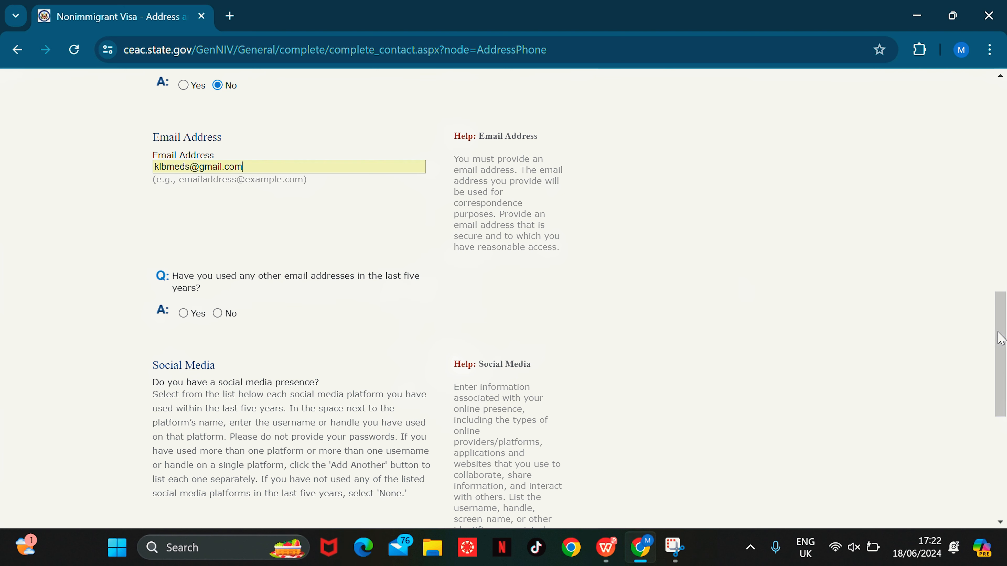
{"action": "scroll", "coordinate": [988, 313], "scroll_direction": "down", "scroll_amount": 3}
Step: Answer No to other email addresses and choose LINKEDIN as the social media provider
{"action": "left_click", "coordinate": [217, 203]}
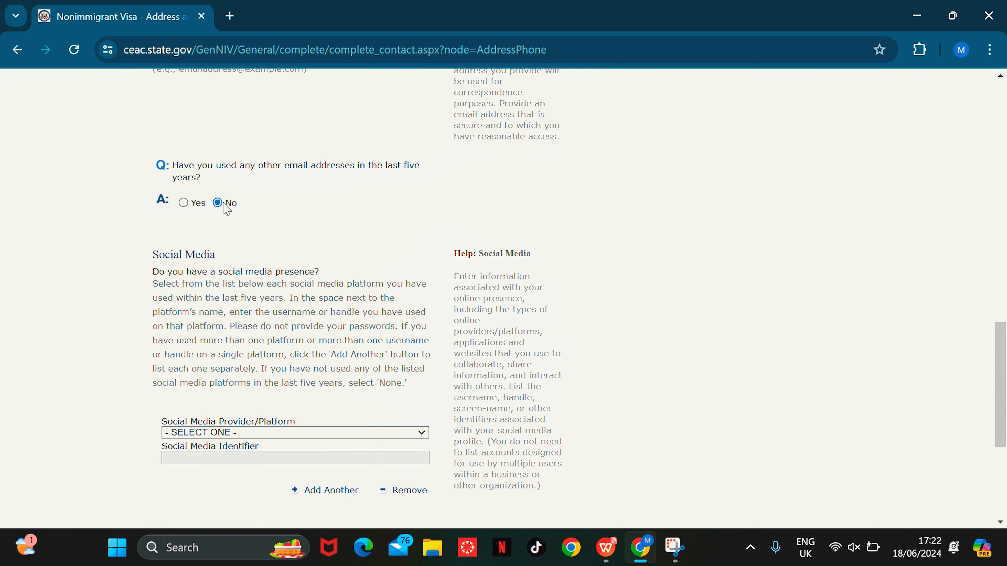
{"action": "scroll", "coordinate": [983, 356], "scroll_direction": "up", "scroll_amount": 8}
{"action": "left_click_drag", "start_coordinate": [1005, 321], "coordinate": [999, 471]}
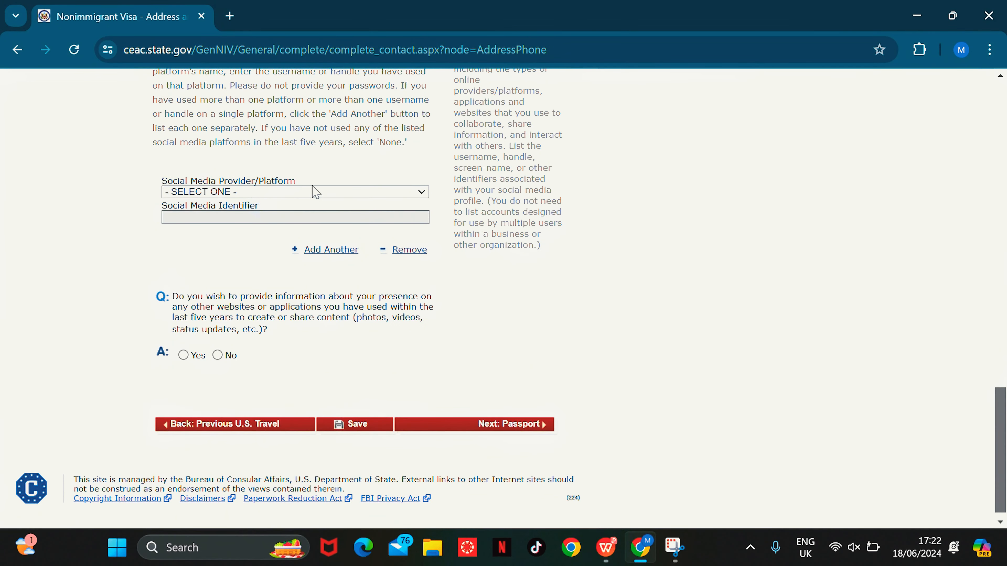
{"action": "left_click", "coordinate": [332, 195]}
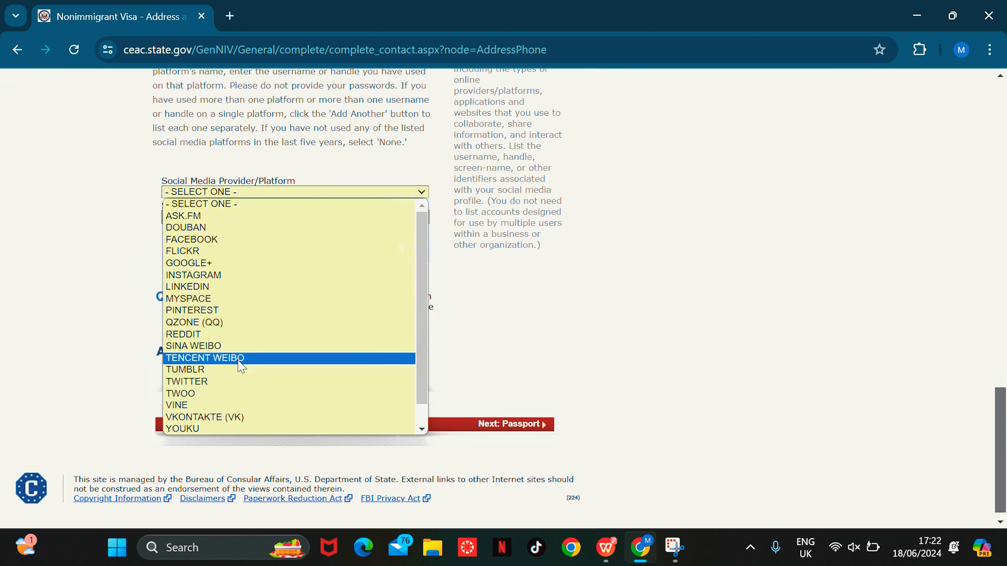
{"action": "left_click", "coordinate": [269, 287]}
{"action": "scroll", "coordinate": [270, 283], "scroll_direction": "up", "scroll_amount": 8}
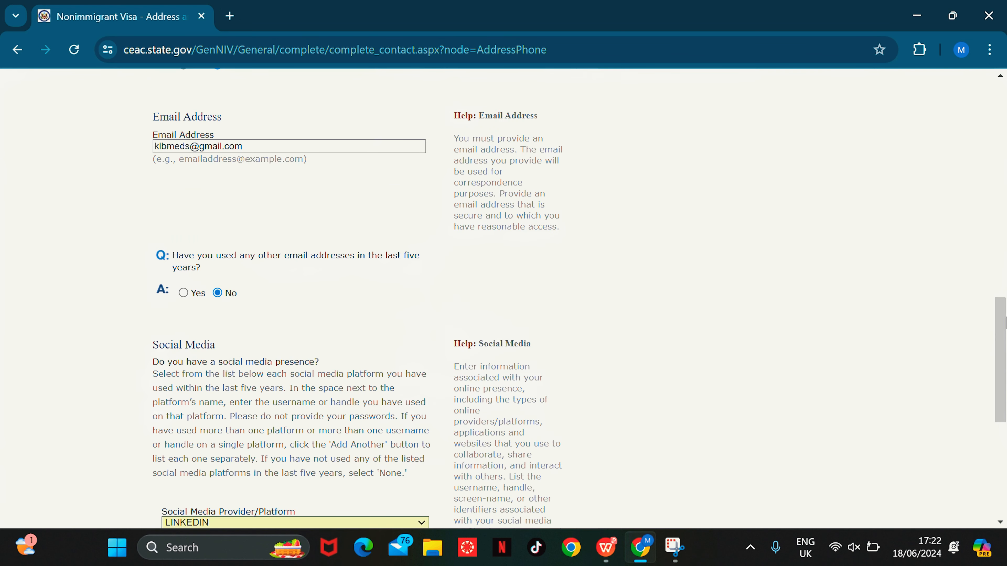
{"action": "left_click_drag", "start_coordinate": [1005, 322], "coordinate": [1005, 398]}
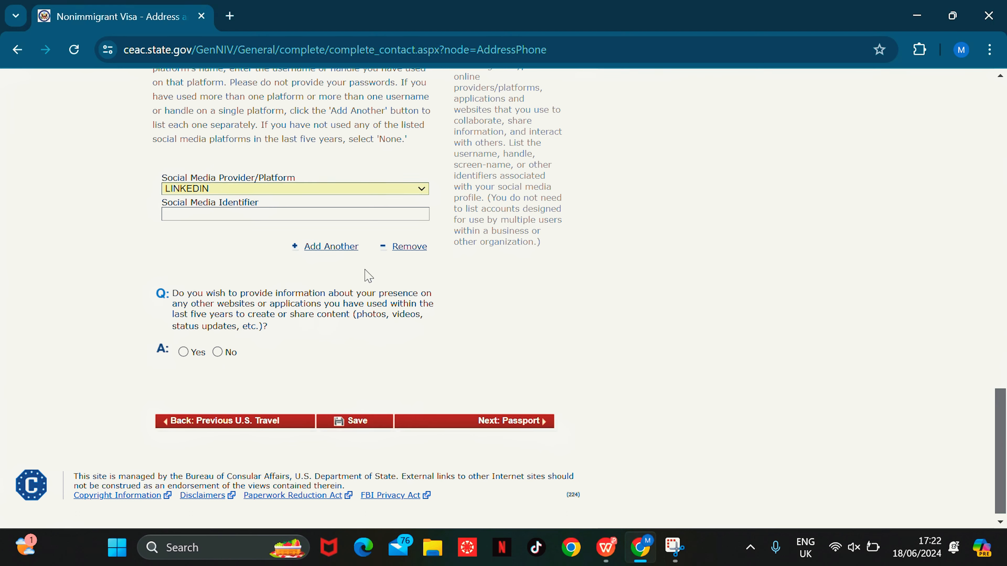
Step: Enter the applicant's LinkedIn identifier and answer No to other websites or applications
{"action": "left_click", "coordinate": [198, 214]}
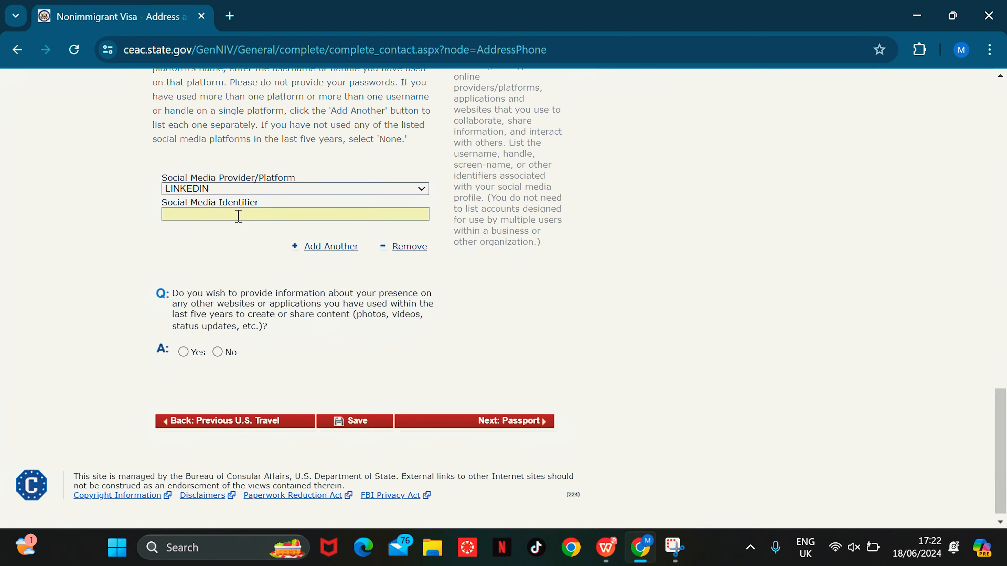
{"action": "left_click_drag", "start_coordinate": [1005, 418], "coordinate": [1005, 431]}
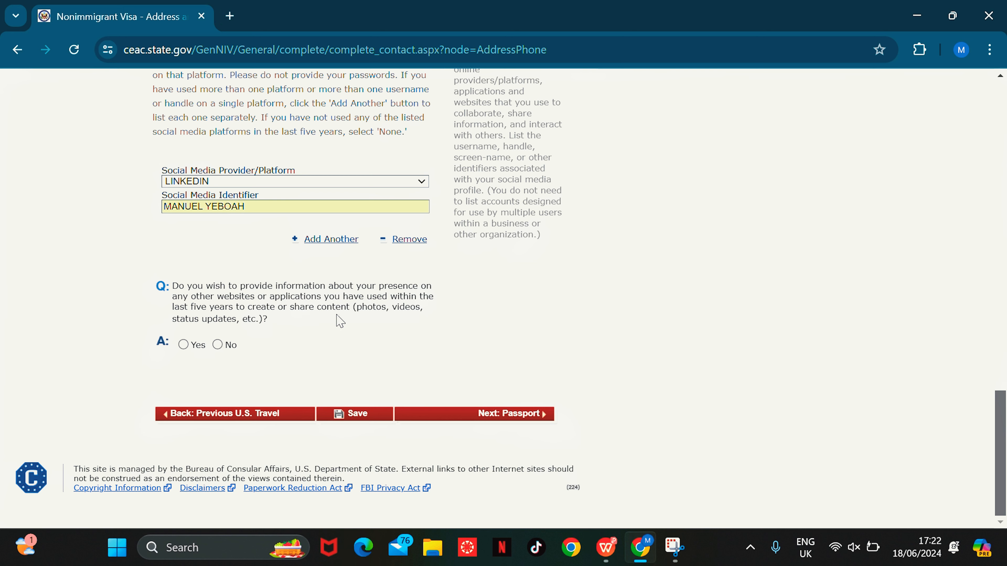
{"action": "left_click", "coordinate": [217, 345]}
{"action": "scroll", "coordinate": [563, 444], "scroll_direction": "up", "scroll_amount": 5}
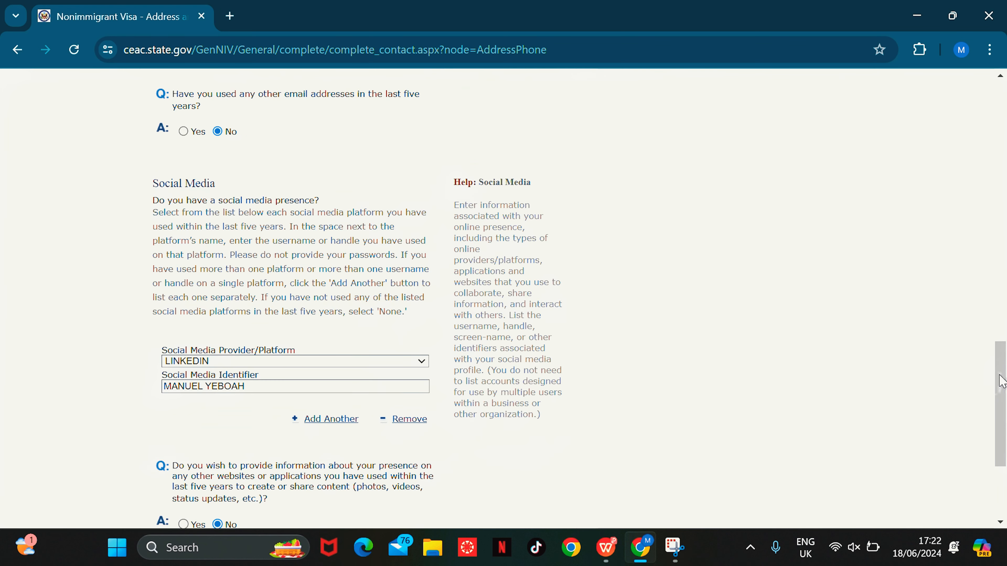
{"action": "left_click_drag", "start_coordinate": [998, 380], "coordinate": [997, 443]}
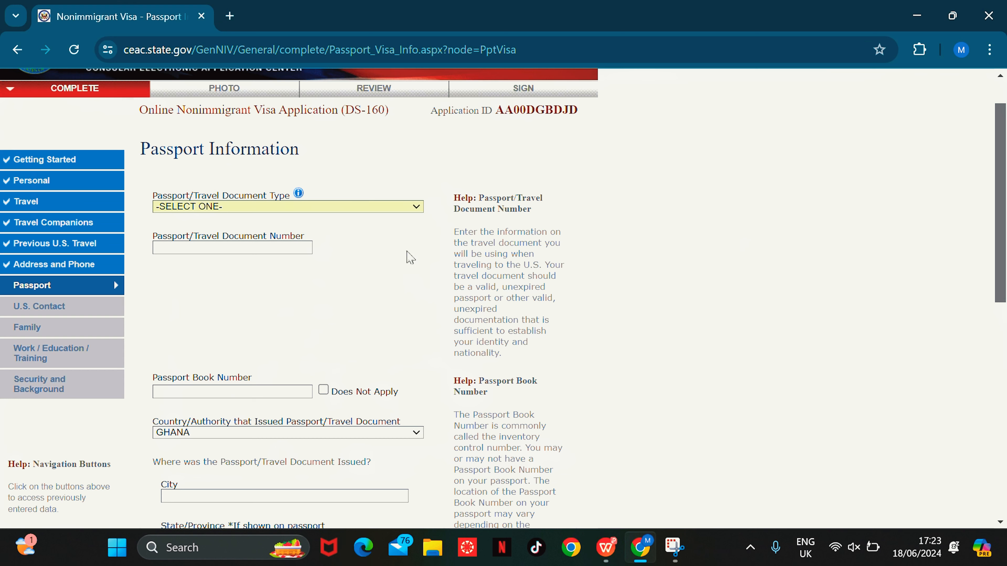
Step: Set passport type REGULAR, enter the passport number, and mark the book number not applicable
{"action": "left_click", "coordinate": [373, 211]}
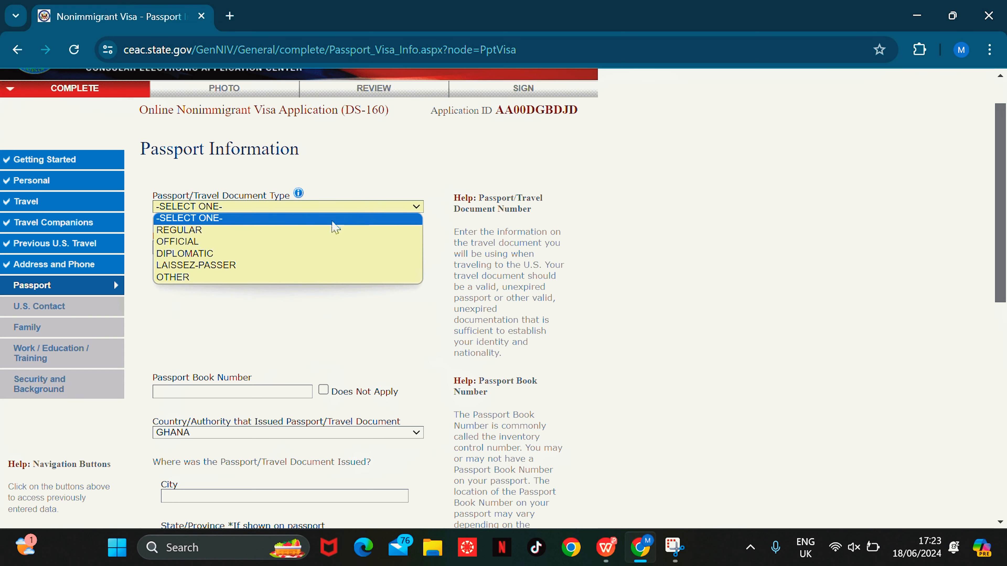
{"action": "left_click", "coordinate": [203, 231]}
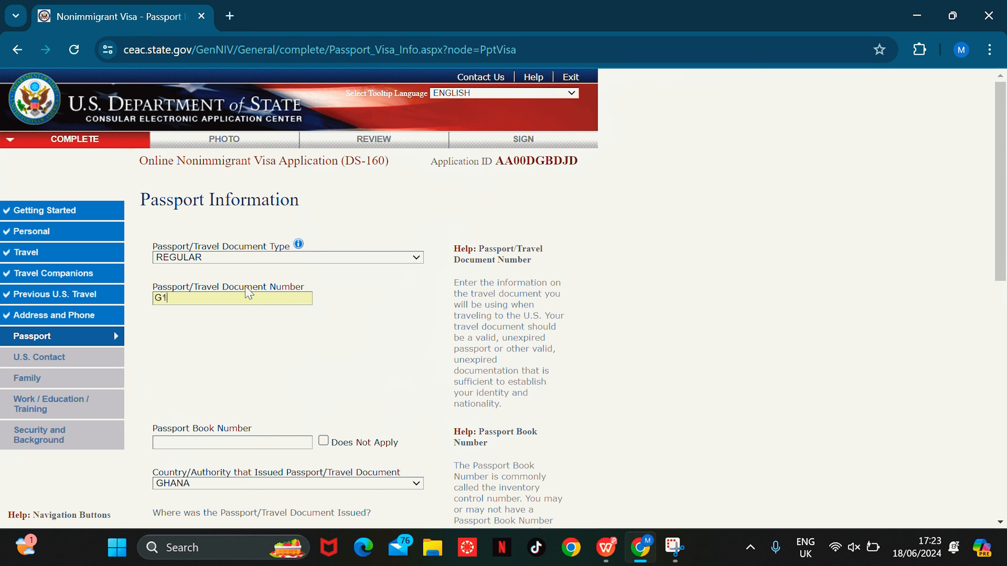
{"action": "left_click", "coordinate": [248, 293]}
{"action": "scroll", "coordinate": [325, 272], "scroll_direction": "down", "scroll_amount": 3}
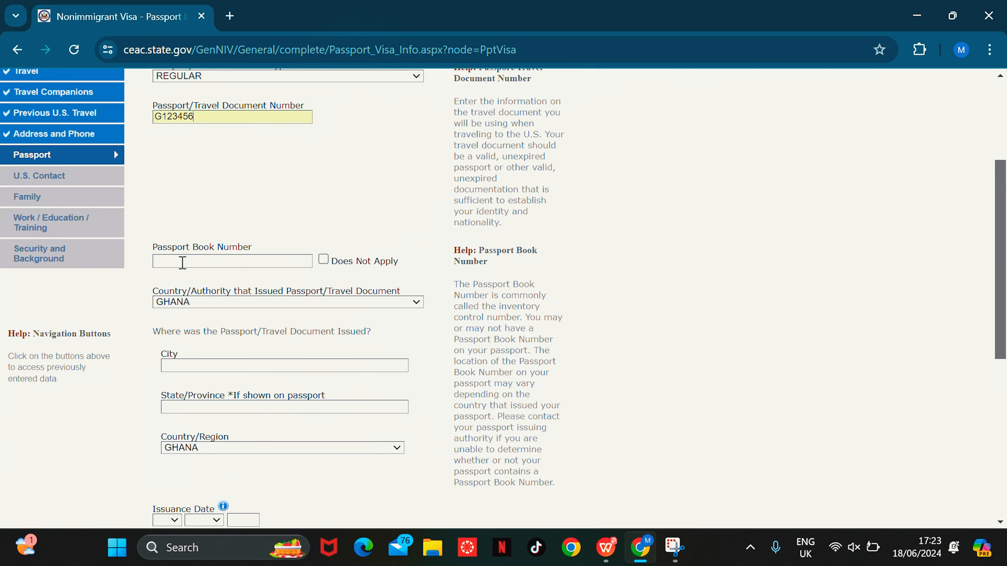
{"action": "left_click", "coordinate": [324, 260]}
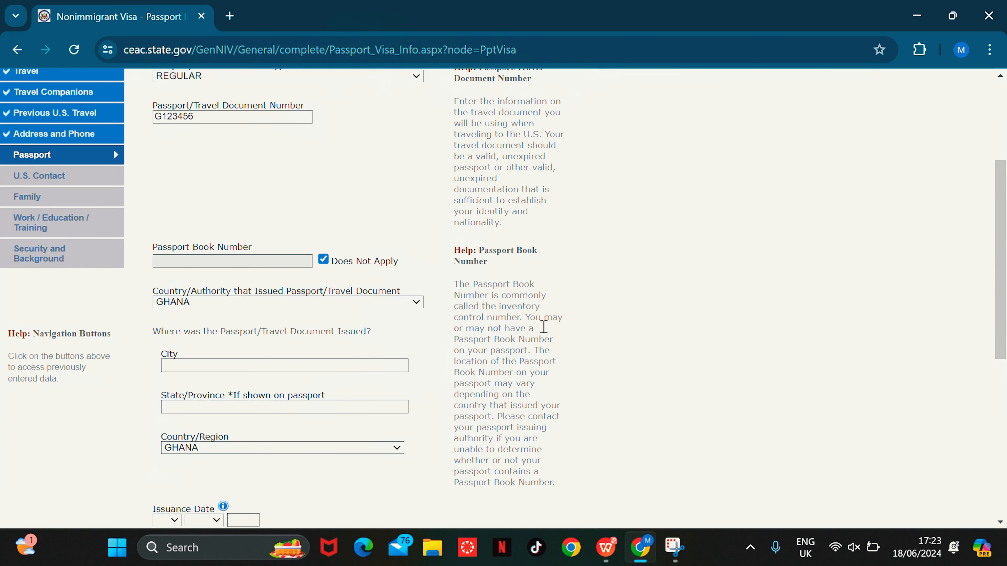
{"action": "left_click_drag", "start_coordinate": [1002, 230], "coordinate": [1001, 285]}
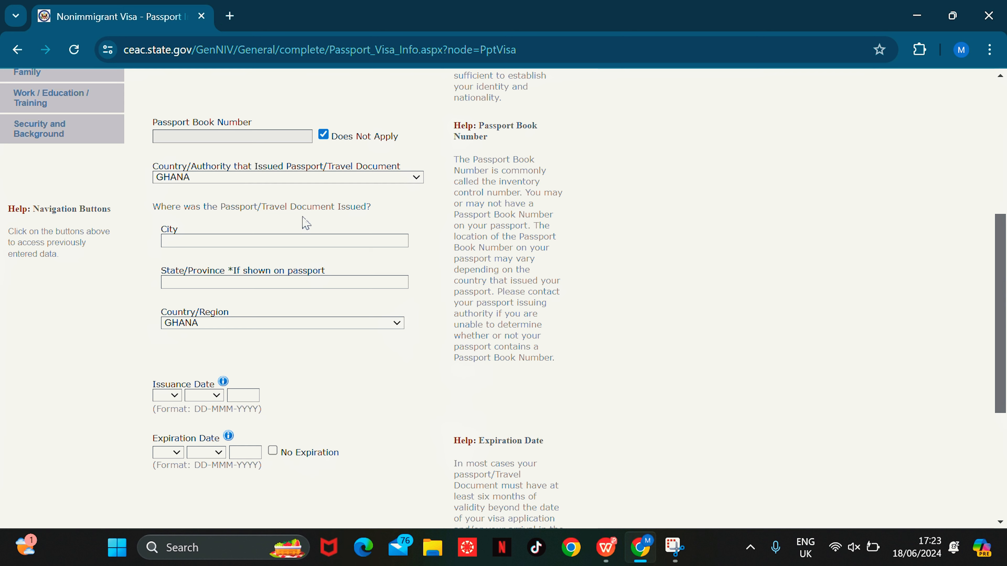
Step: Enter place of issue ACCRA, GREATER ACCRA and issuance date 11 MAY 2022
{"action": "left_click", "coordinate": [268, 240]}
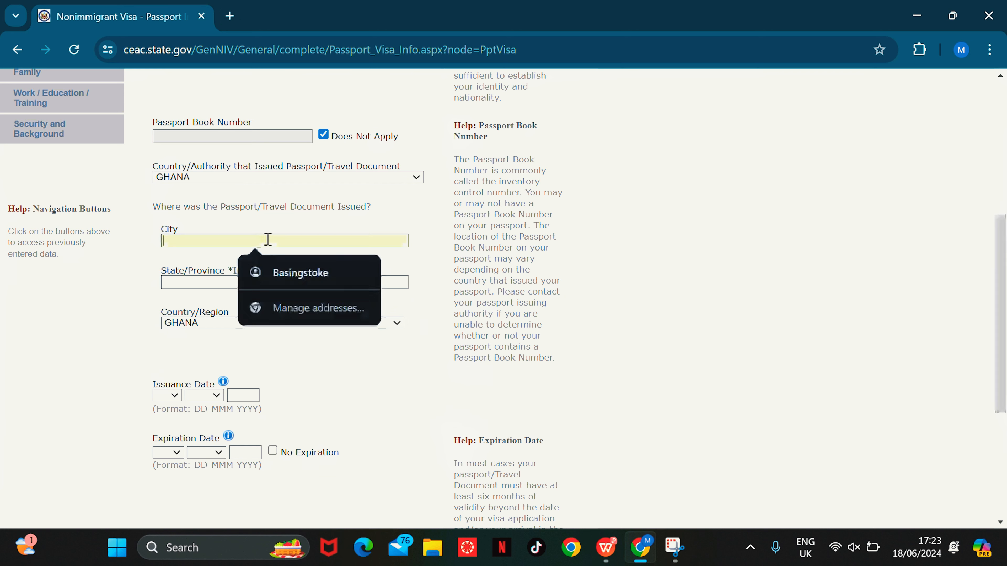
{"action": "type", "text": "ACCRA"}
{"action": "left_click", "coordinate": [275, 282]}
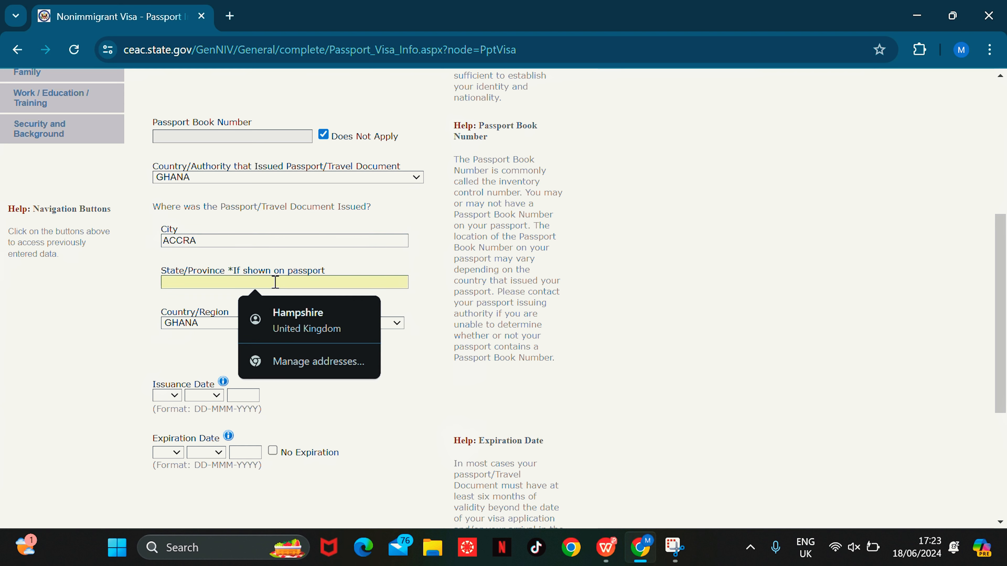
{"action": "type", "text": "GREATER ACCRA"}
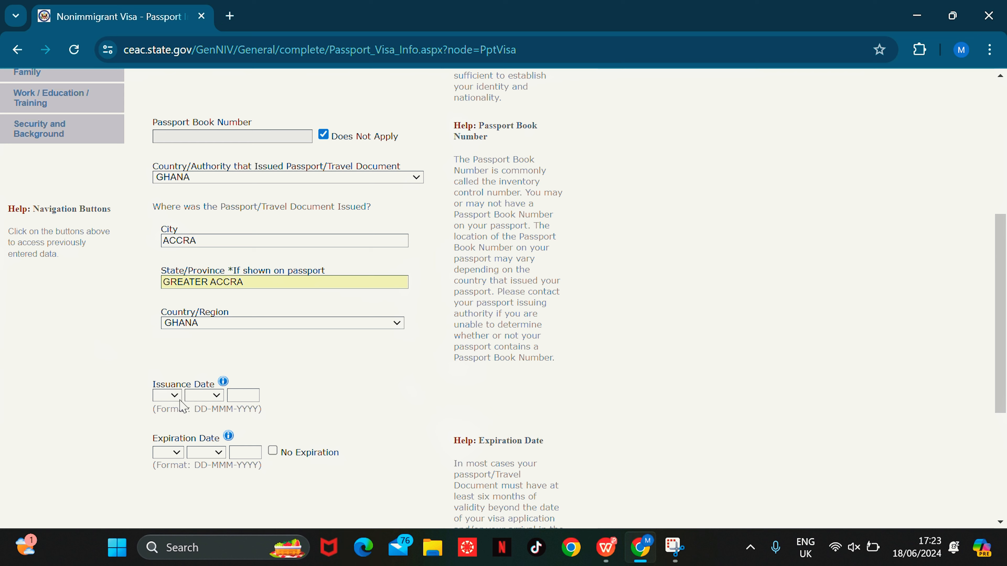
{"action": "left_click", "coordinate": [169, 395]}
{"action": "left_click", "coordinate": [166, 294]}
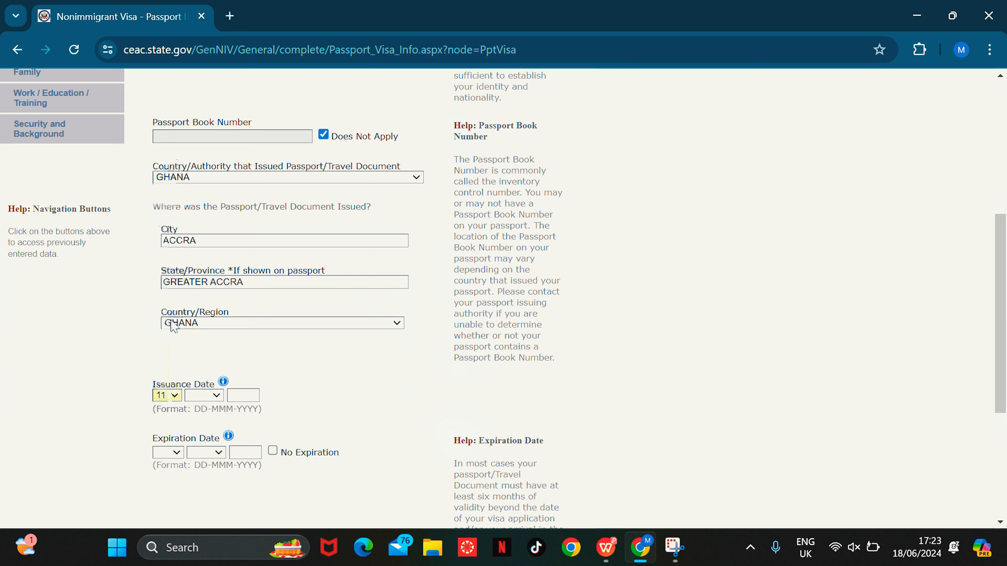
{"action": "left_click", "coordinate": [205, 396]}
{"action": "left_click", "coordinate": [208, 300]}
{"action": "left_click", "coordinate": [254, 390]}
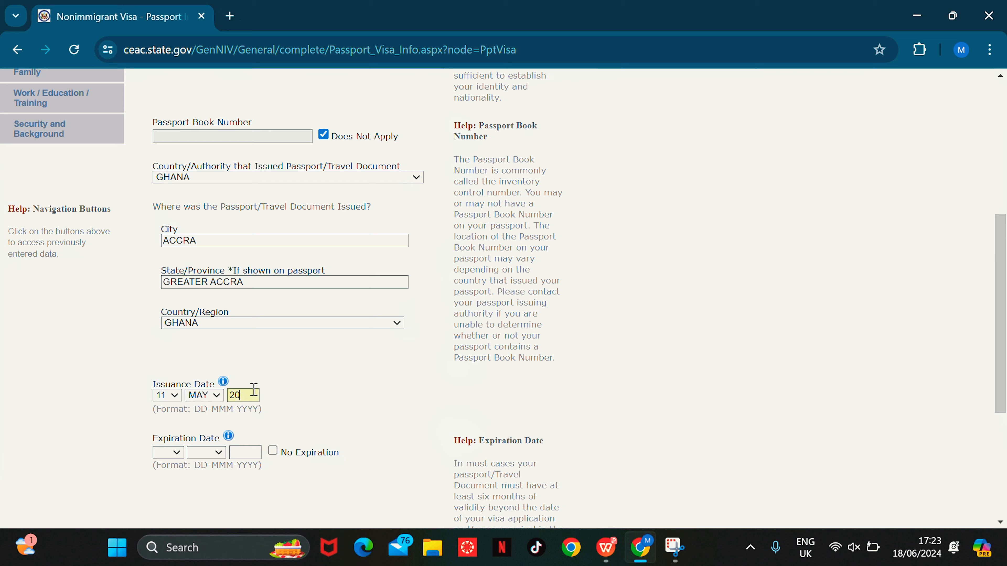
{"action": "type", "text": "2022"}
Step: Set the passport expiration date to 13 AUG 2028
{"action": "left_click", "coordinate": [168, 453]}
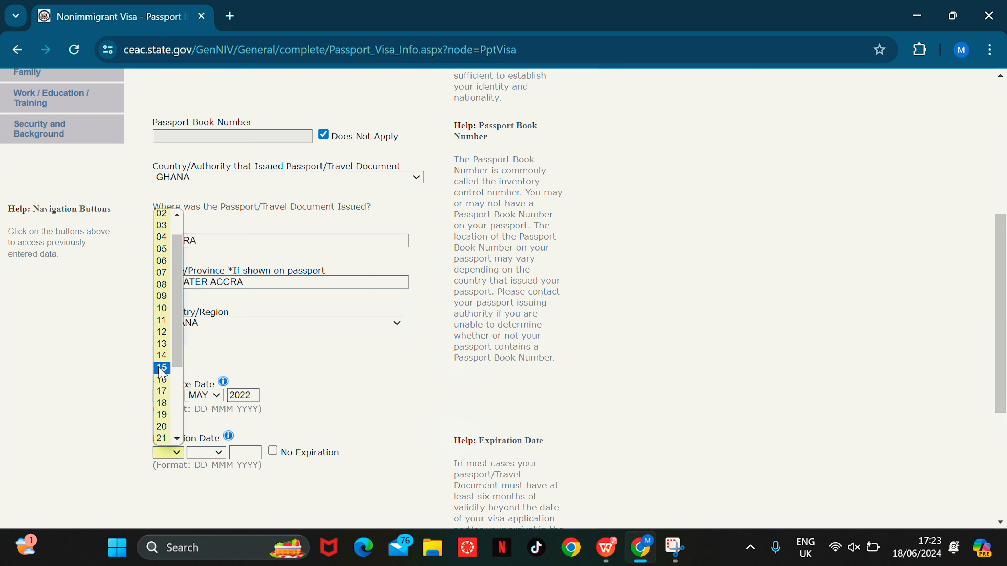
{"action": "left_click", "coordinate": [162, 344]}
{"action": "left_click", "coordinate": [203, 453]}
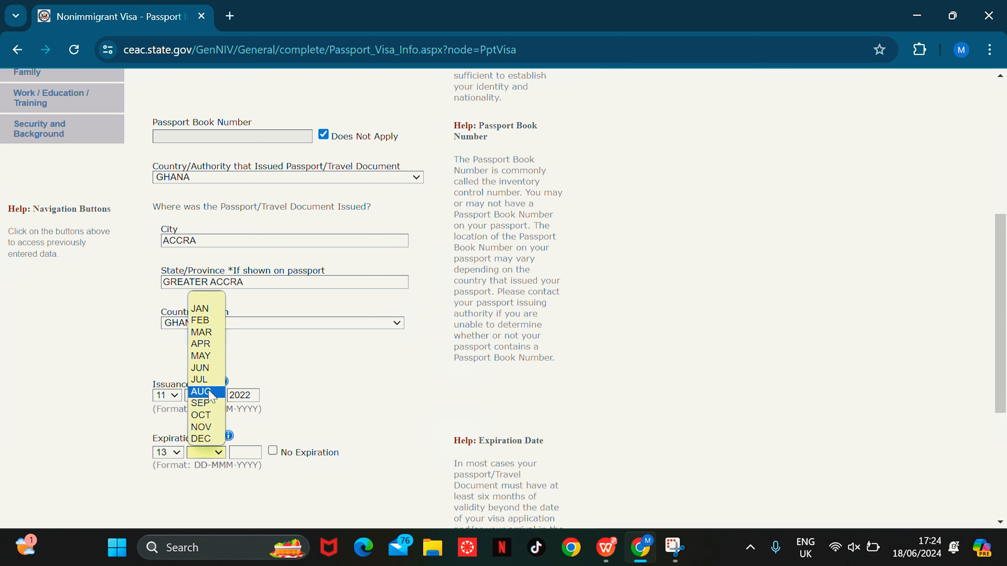
{"action": "left_click", "coordinate": [207, 392]}
{"action": "left_click", "coordinate": [250, 453]}
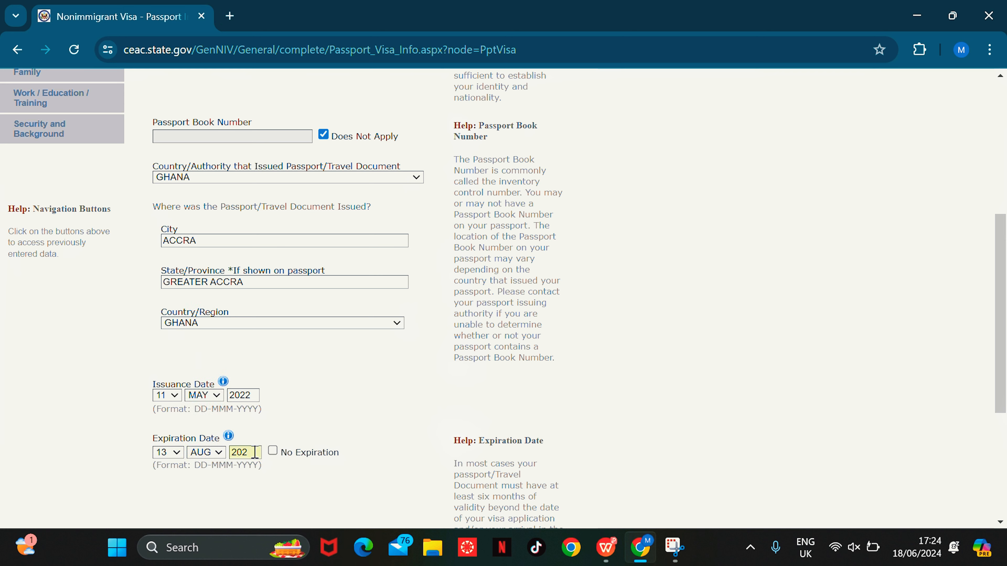
{"action": "scroll", "coordinate": [254, 452], "scroll_direction": "down", "scroll_amount": 5}
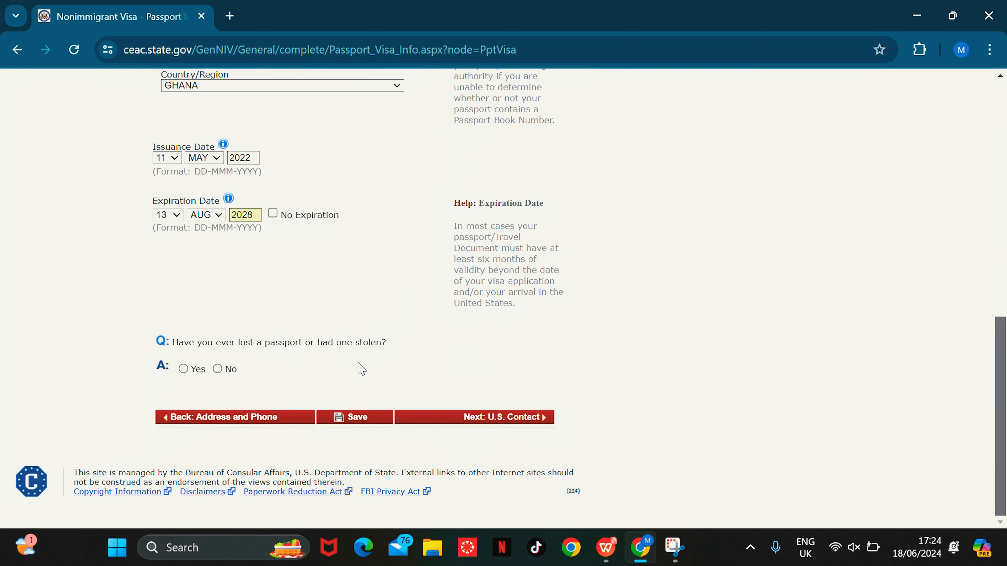
Step: Answer No to a lost or stolen passport and continue to U.S. Contact
{"action": "left_click", "coordinate": [218, 369]}
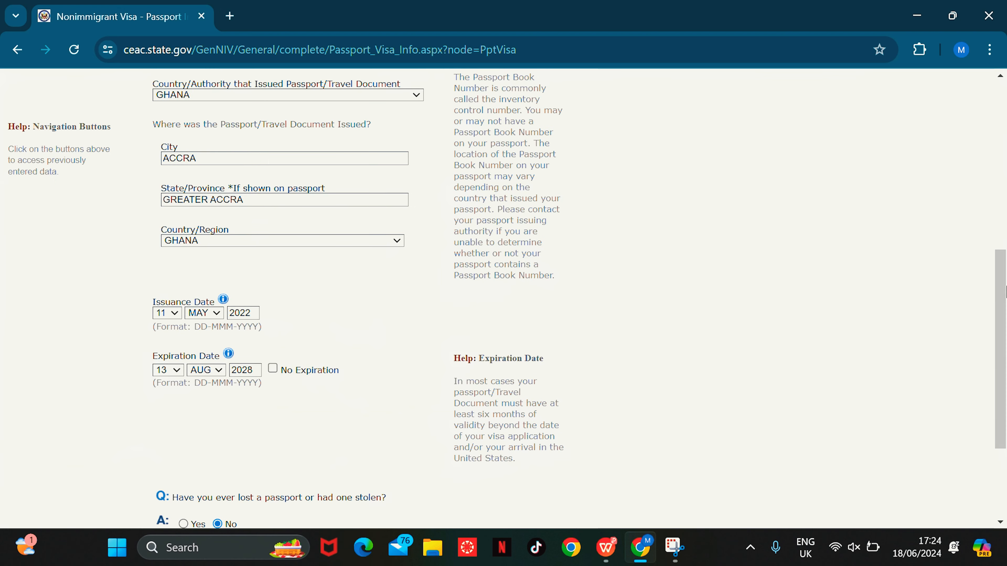
{"action": "left_click", "coordinate": [545, 420]}
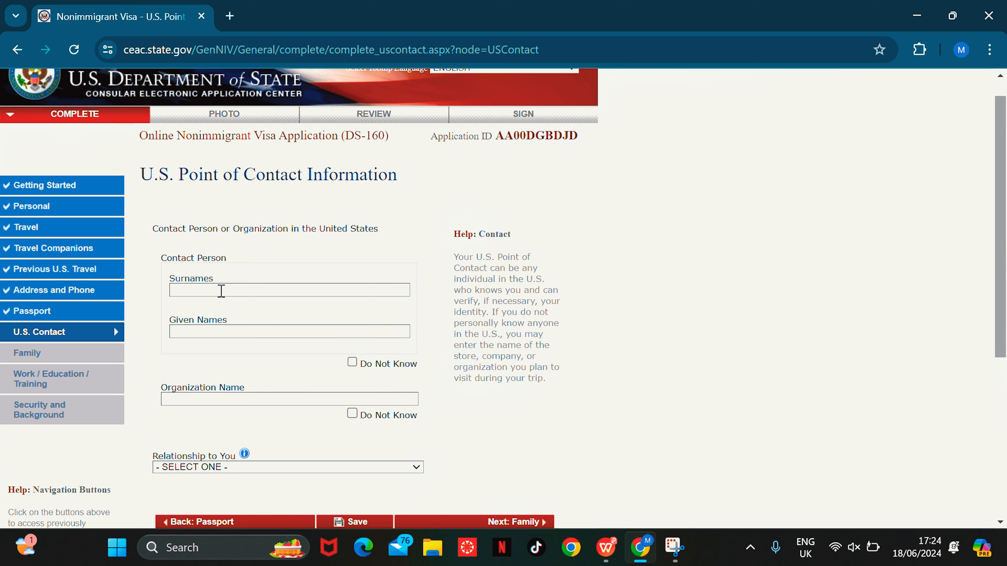
Step: Enter the contact's surname and given names and organization ASSOCIATION OF NURSES IN AIDS A CAR
{"action": "left_click", "coordinate": [221, 291]}
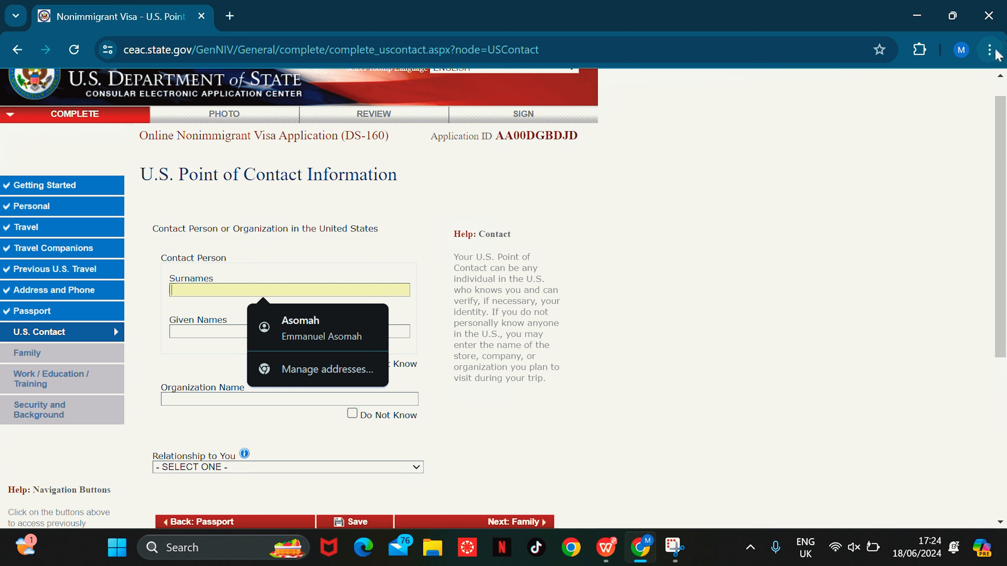
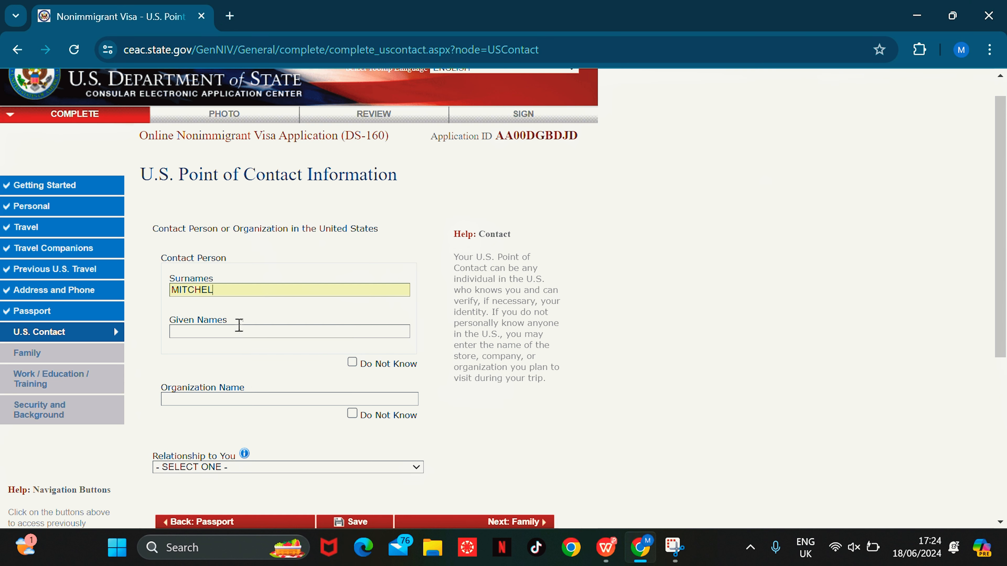
{"action": "left_click", "coordinate": [235, 330]}
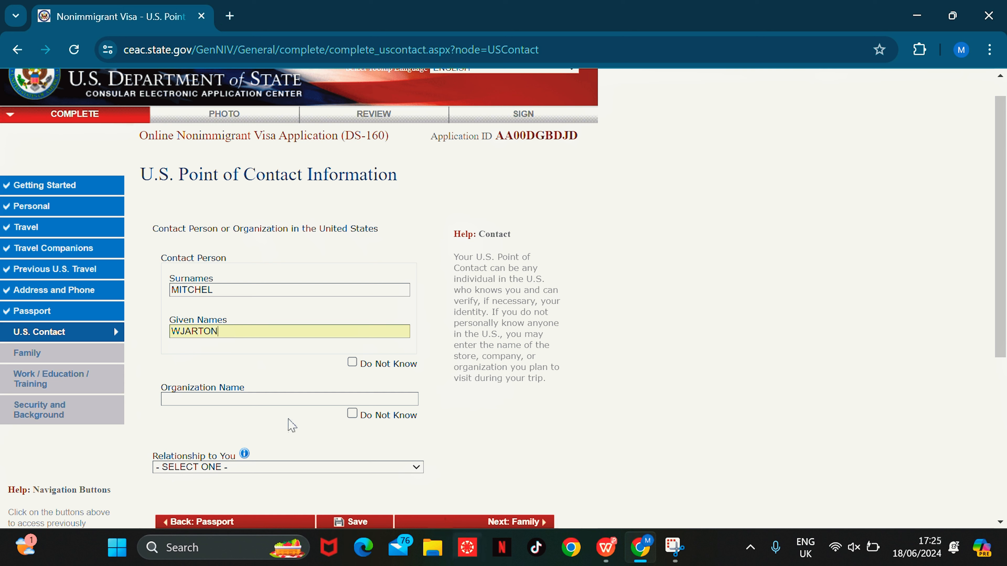
{"action": "left_click", "coordinate": [295, 403]}
{"action": "type", "text": "ASSOCIATION OF NURSES IN AIDS A"}
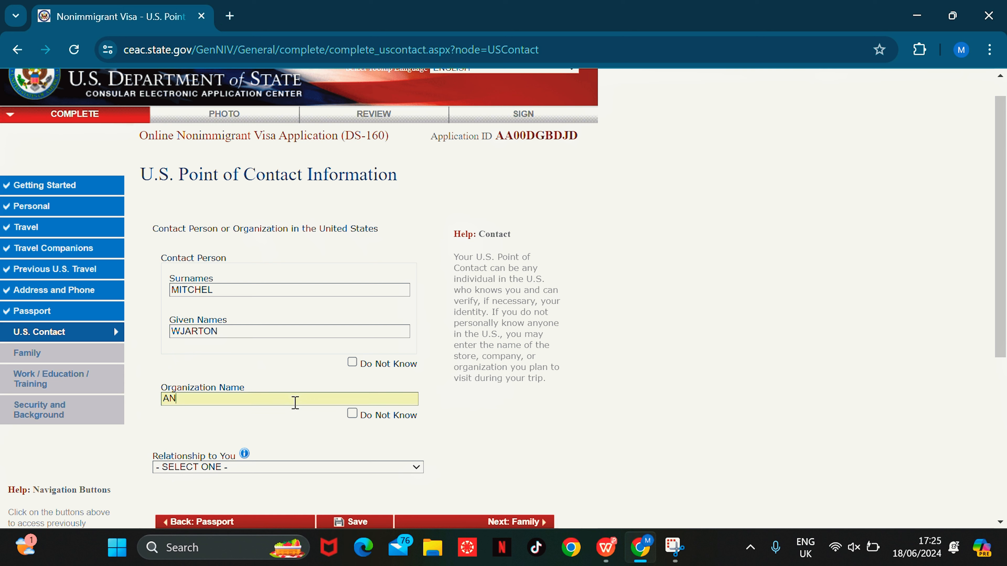
{"action": "type", "text": " CAR"}
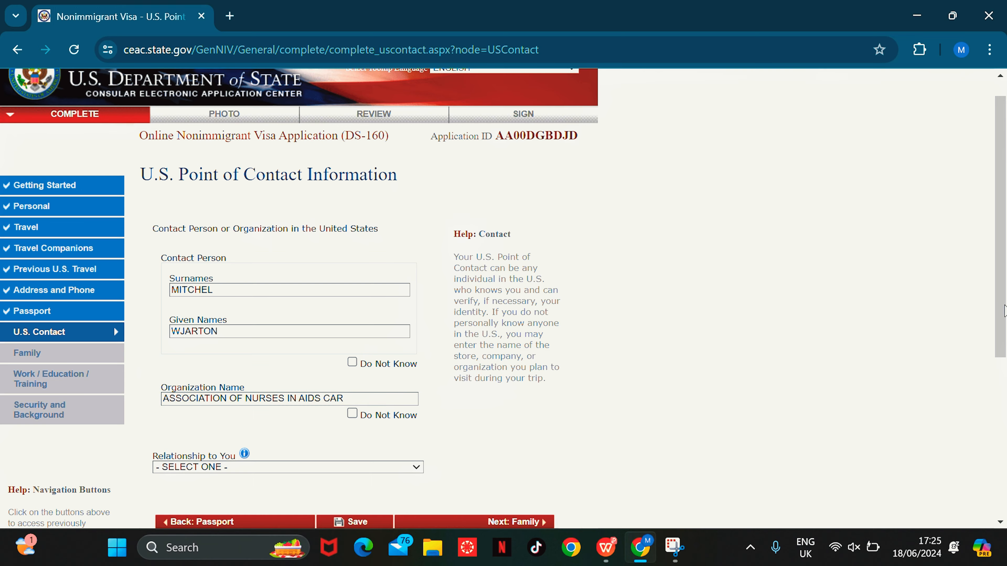
{"action": "scroll", "coordinate": [504, 298], "scroll_direction": "down", "scroll_amount": 3}
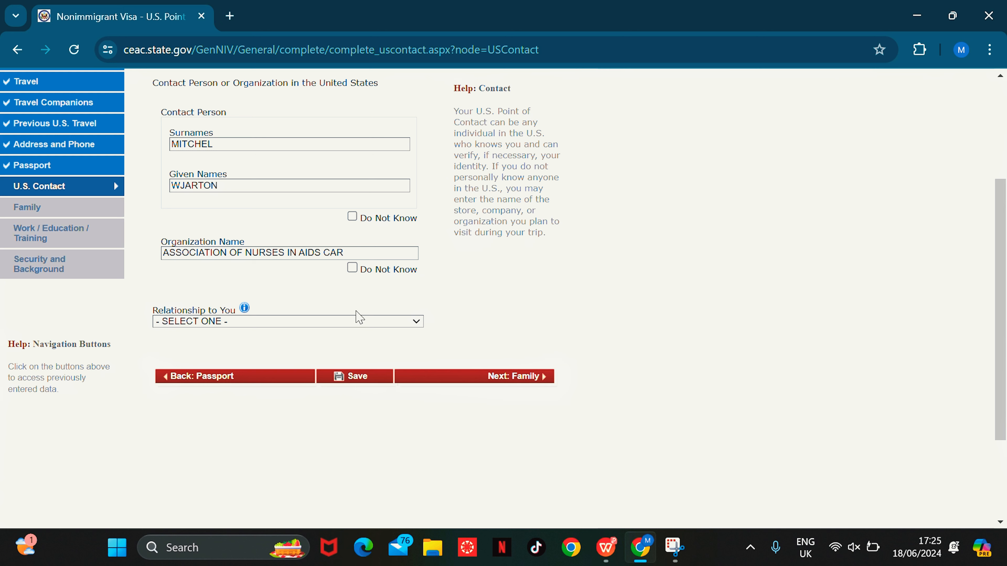
Step: Set the relationship to OTHER instead of BUSINESS ASSOCIATE and submit the contact details
{"action": "left_click", "coordinate": [356, 320]}
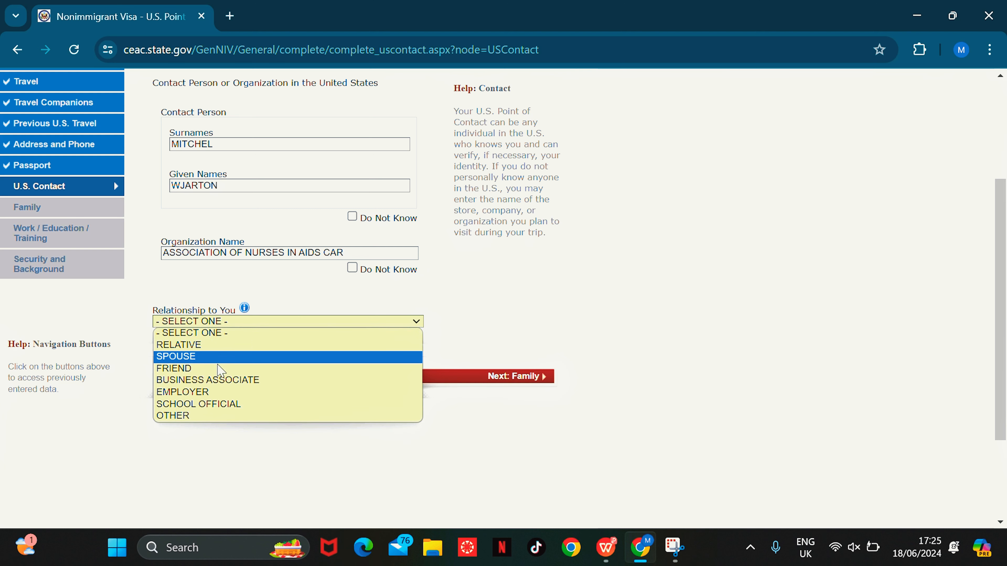
{"action": "left_click", "coordinate": [221, 380]}
{"action": "left_click", "coordinate": [343, 322]}
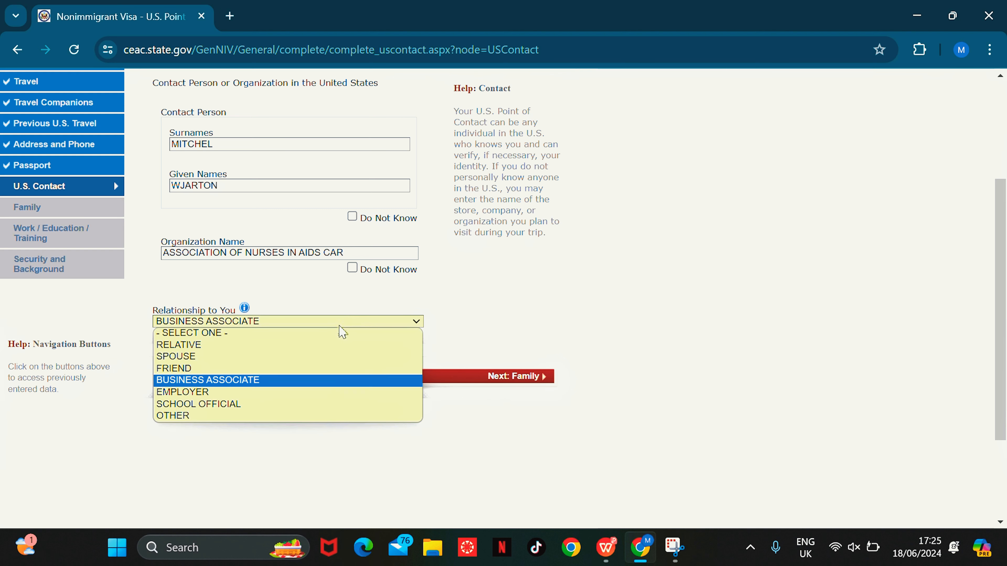
{"action": "left_click", "coordinate": [244, 415]}
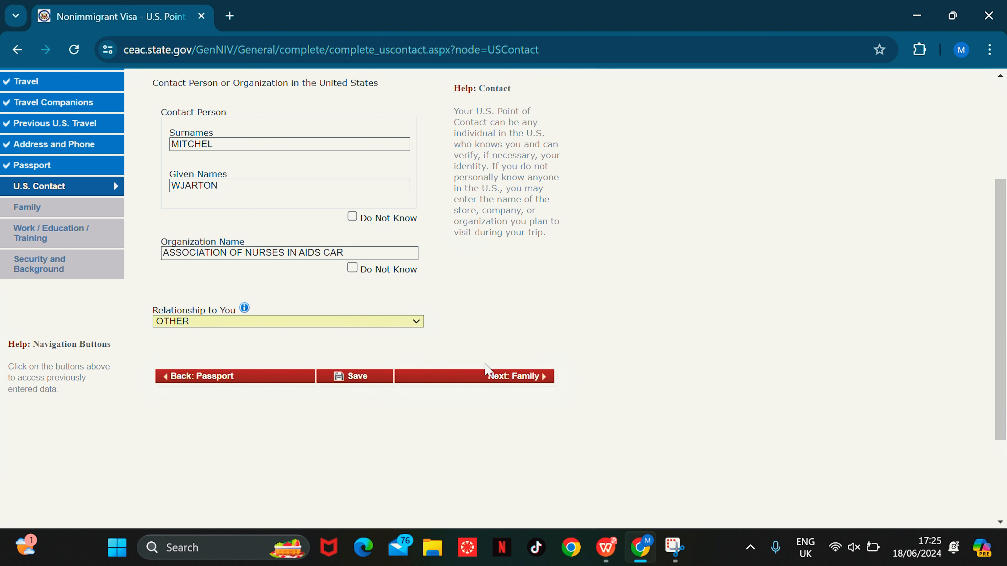
{"action": "left_click", "coordinate": [500, 379]}
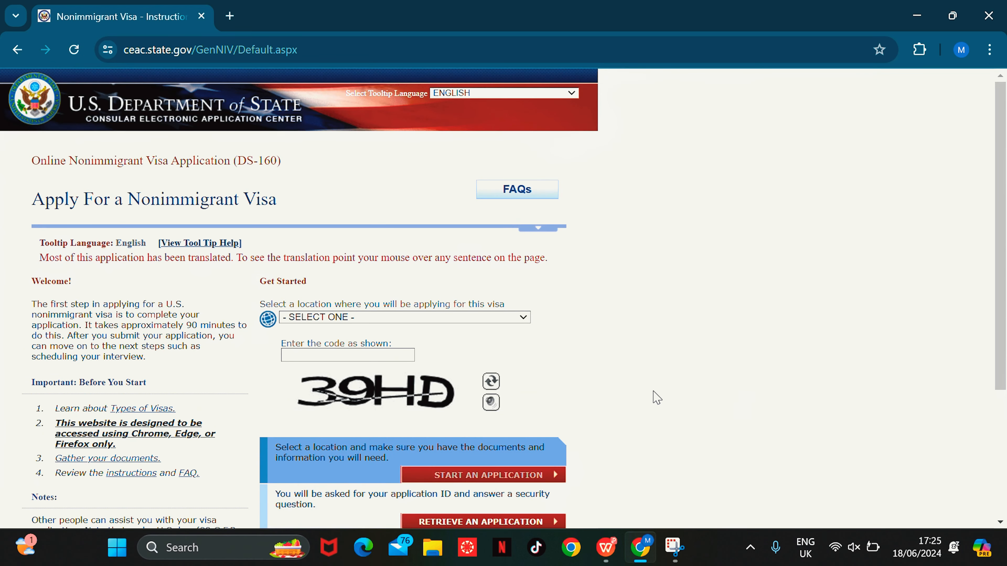
Step: Choose GHANA, ACCRA as the application location and enter the captcha code
{"action": "left_click", "coordinate": [490, 323]}
{"action": "type", "text": "gh"}
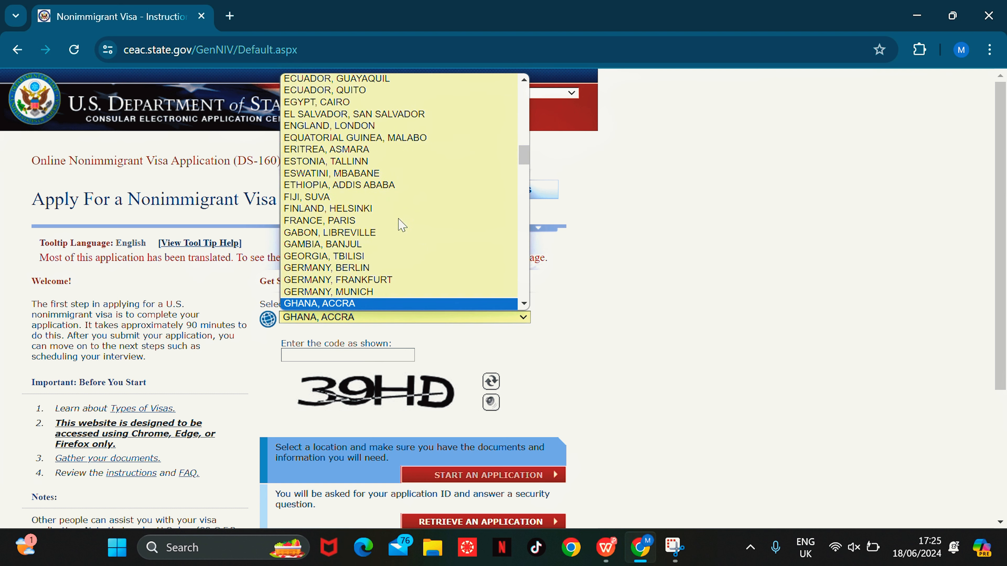
{"action": "left_click", "coordinate": [368, 304]}
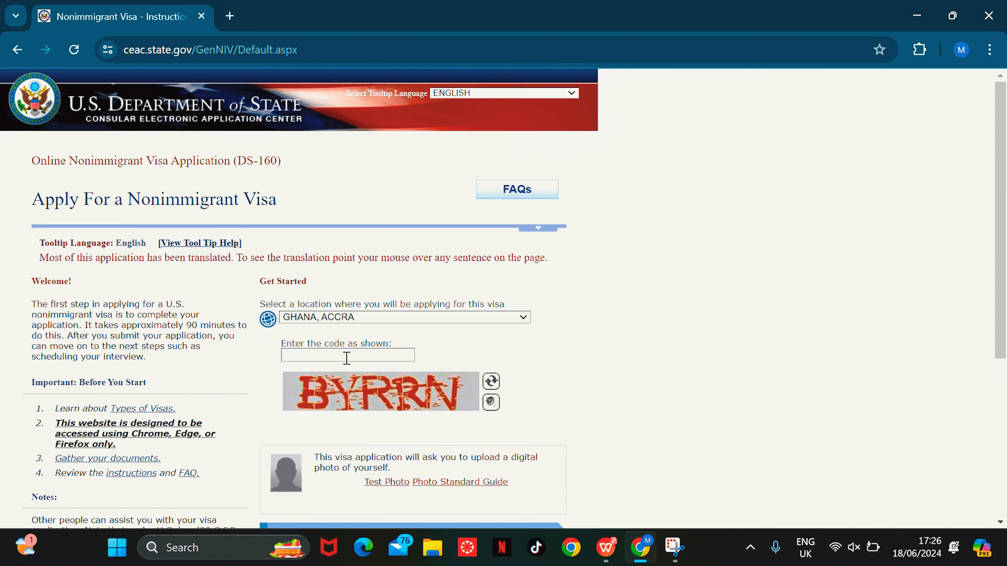
{"action": "left_click", "coordinate": [364, 354]}
{"action": "type", "text": "BYRRN"}
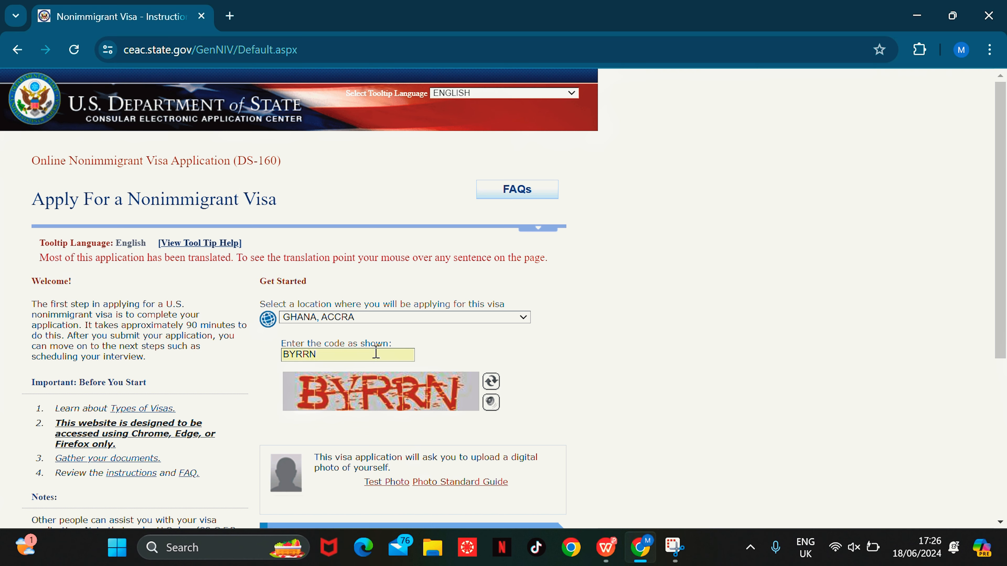
Step: Retrieve the existing application by pasting its Application ID
{"action": "scroll", "coordinate": [436, 338], "scroll_direction": "down", "scroll_amount": 6}
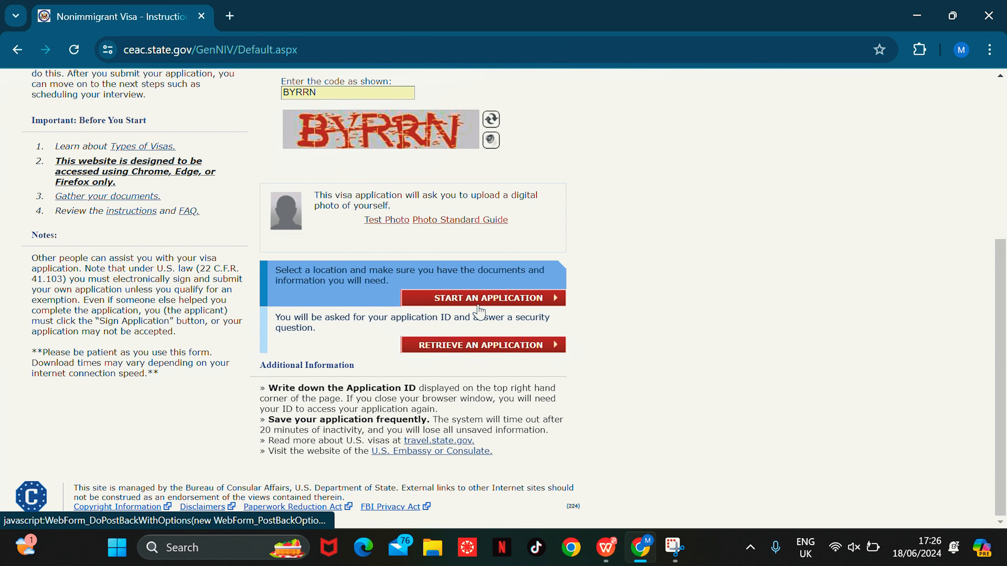
{"action": "left_click", "coordinate": [473, 348]}
{"action": "left_click", "coordinate": [233, 278]}
{"action": "right_click", "coordinate": [234, 280]}
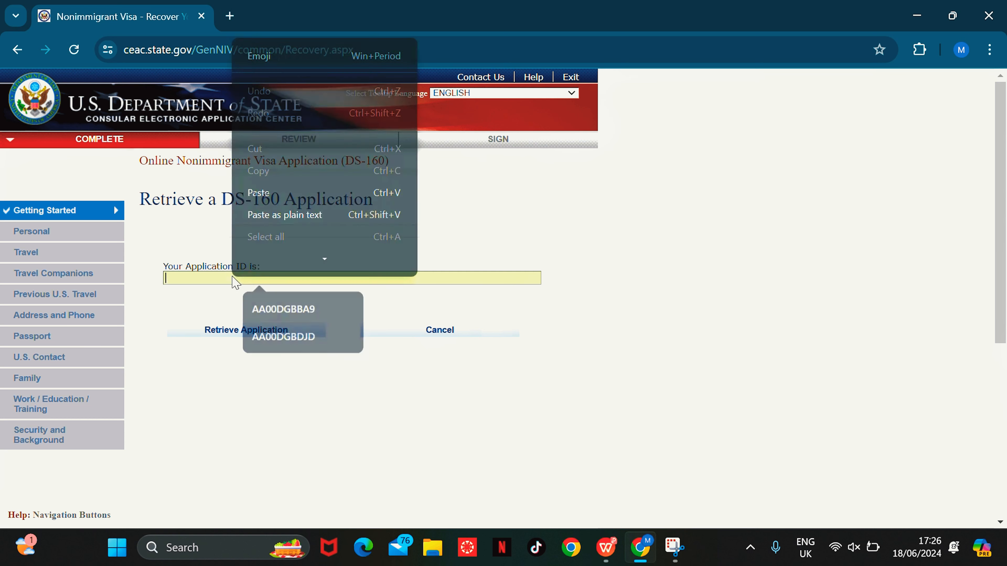
{"action": "left_click", "coordinate": [275, 195]}
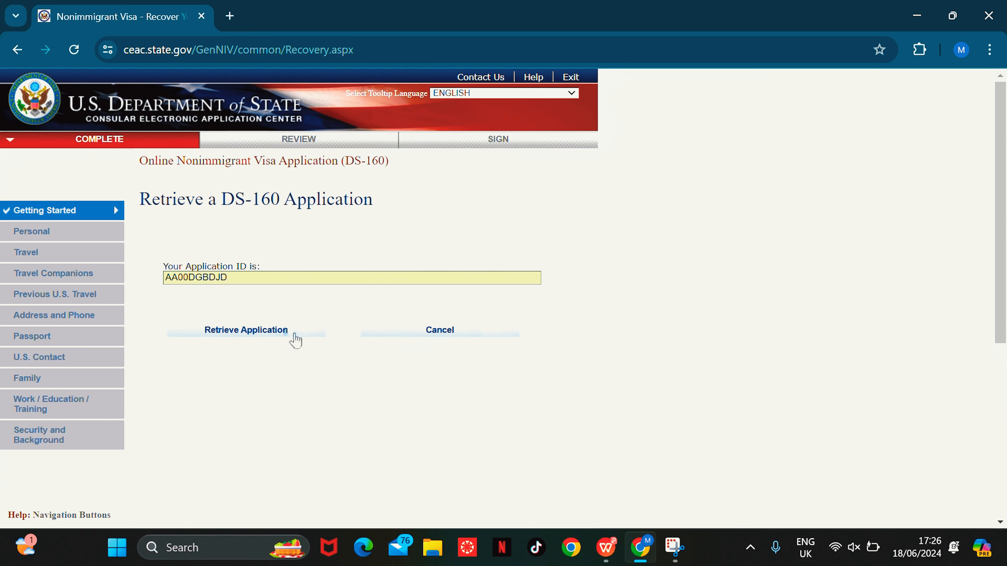
{"action": "left_click", "coordinate": [268, 342]}
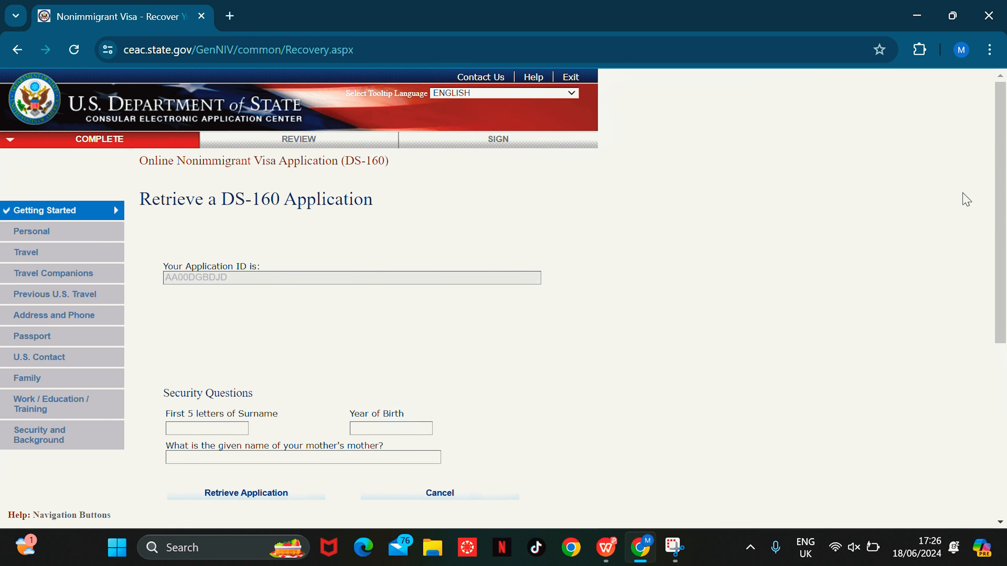
Step: Enter the surname's first five letters, birth year and maternal grandmother's given name, then submit
{"action": "scroll", "coordinate": [964, 198], "scroll_direction": "down", "scroll_amount": 4}
{"action": "left_click", "coordinate": [241, 256]}
{"action": "type", "text": "YEBOA"}
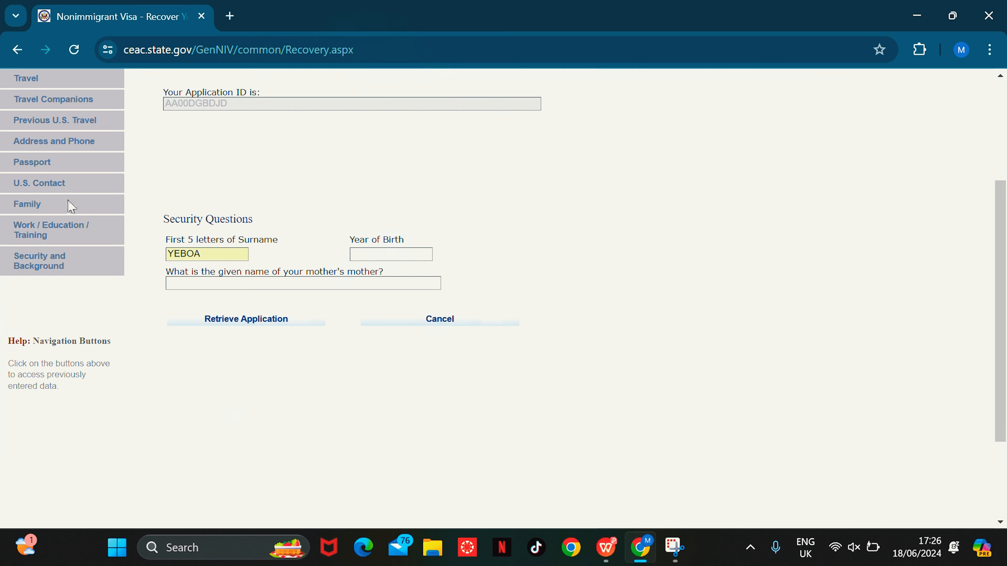
{"action": "left_click", "coordinate": [390, 254]}
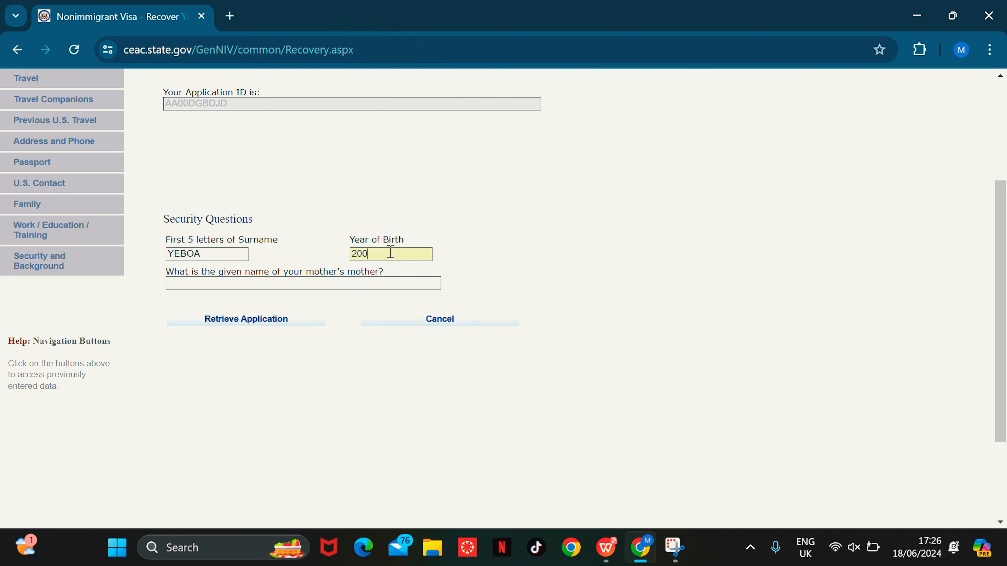
{"action": "left_click", "coordinate": [365, 282]}
{"action": "type", "text": "ELIZABETH"}
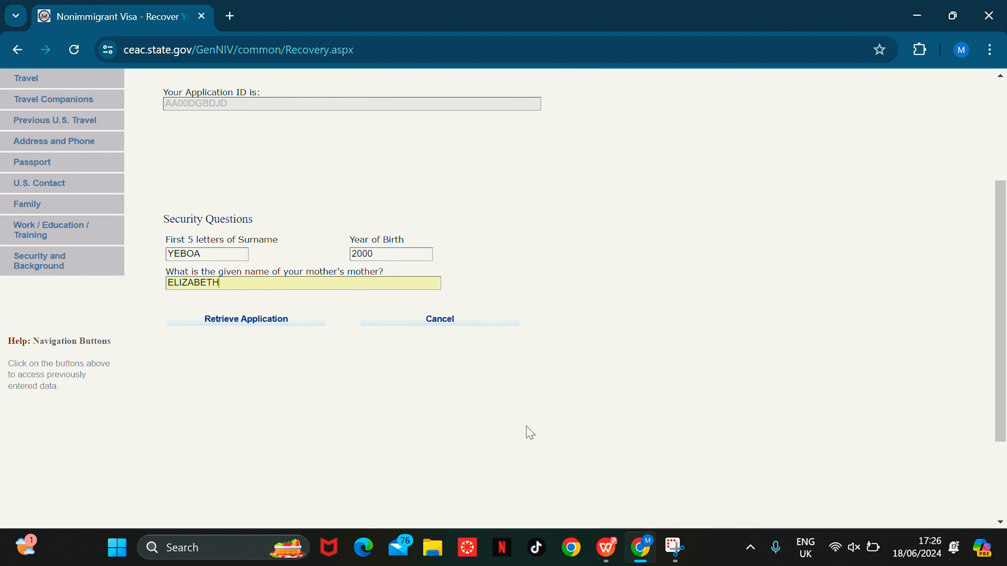
{"action": "left_click", "coordinate": [289, 331]}
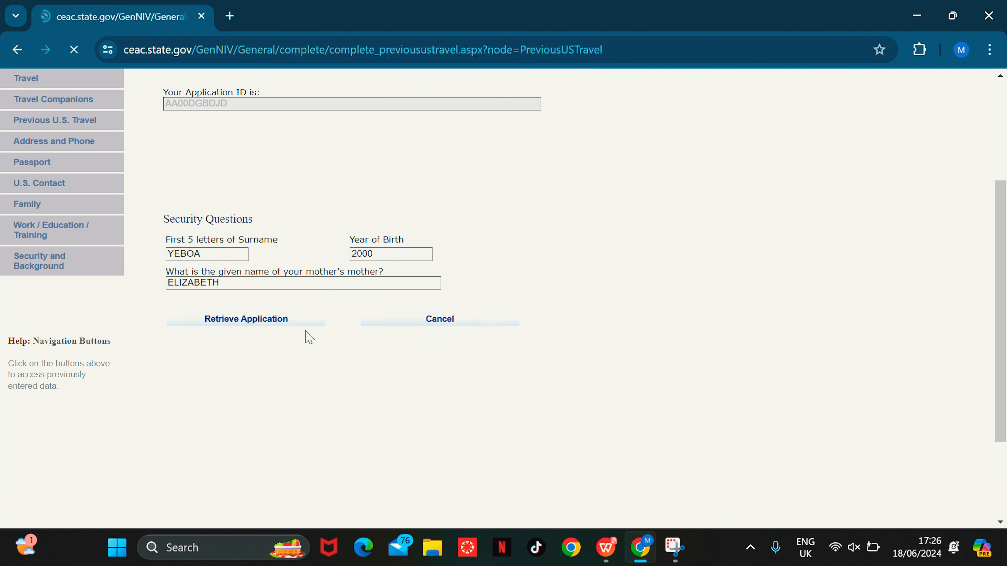
Step: Save the application, continue it, and advance to the U.S. Point of Contact page
{"action": "left_click_drag", "start_coordinate": [1003, 184], "coordinate": [1005, 383]}
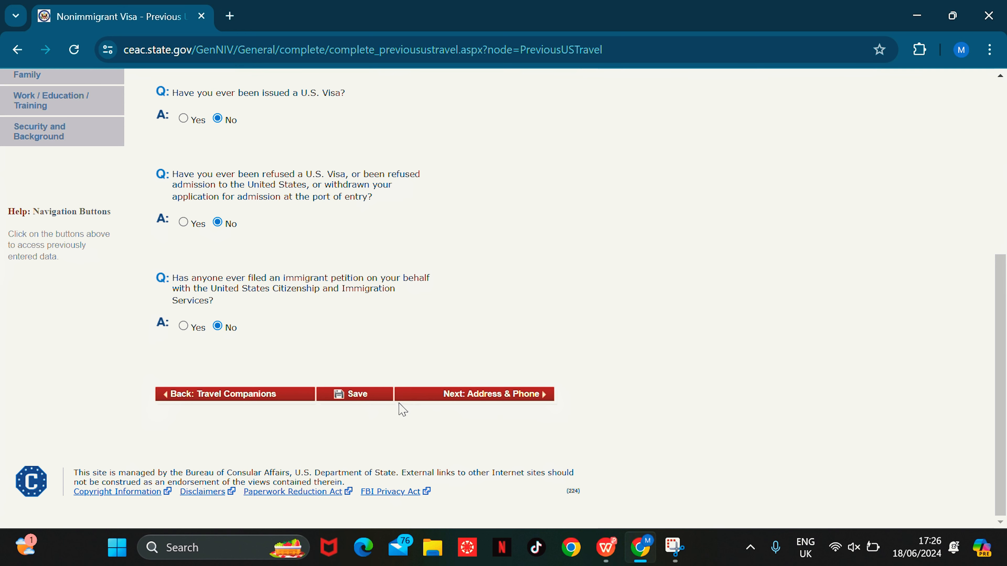
{"action": "left_click", "coordinate": [367, 393]}
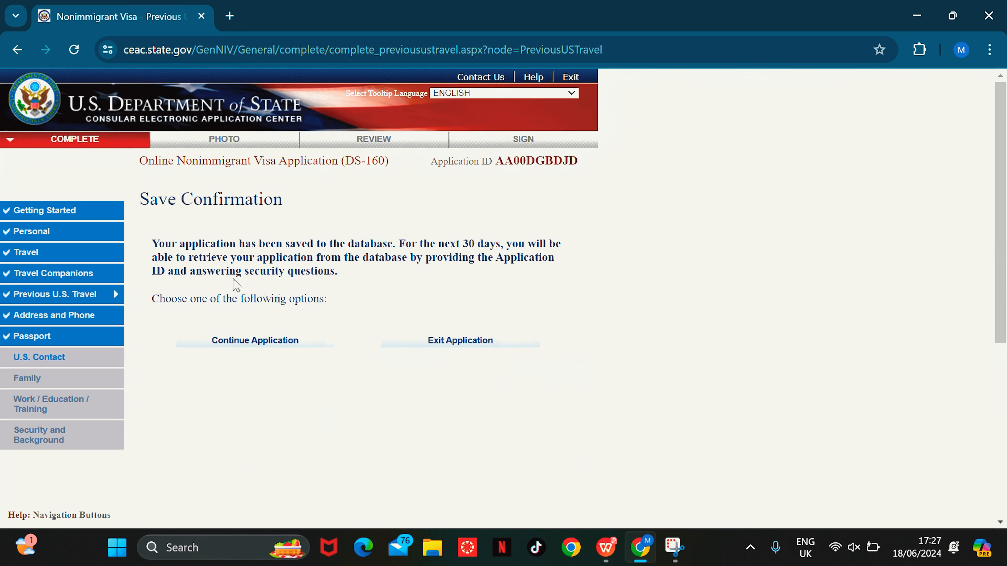
{"action": "left_click", "coordinate": [264, 347]}
{"action": "left_click_drag", "start_coordinate": [1006, 182], "coordinate": [1006, 356]}
{"action": "left_click", "coordinate": [480, 400]}
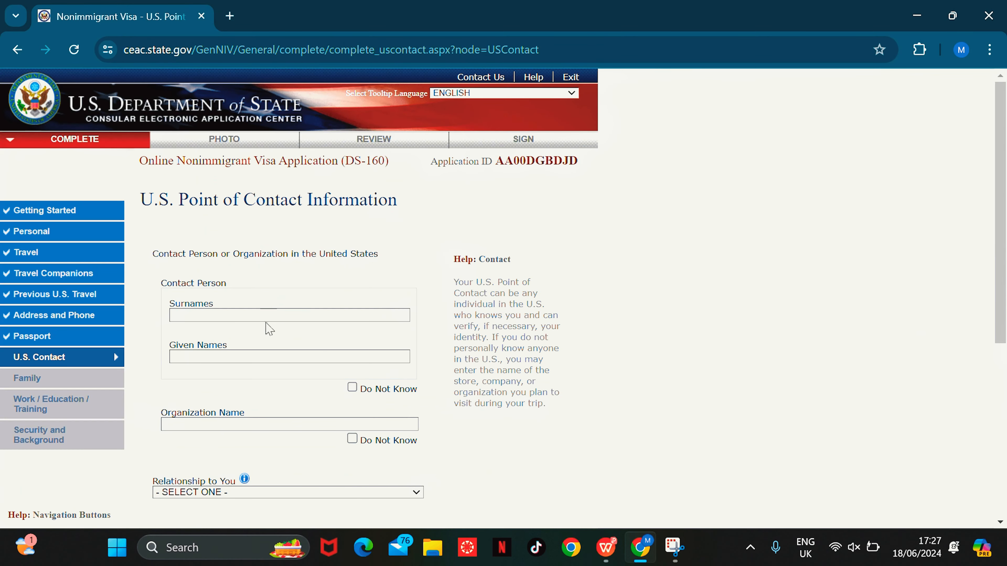
Step: Re-enter the point of contact's surname and given names
{"action": "left_click", "coordinate": [264, 317]}
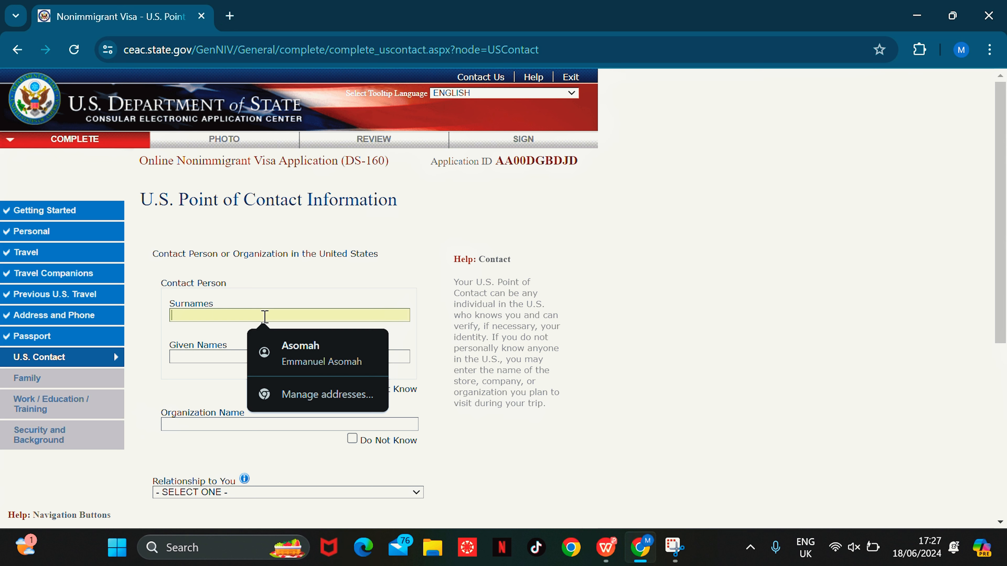
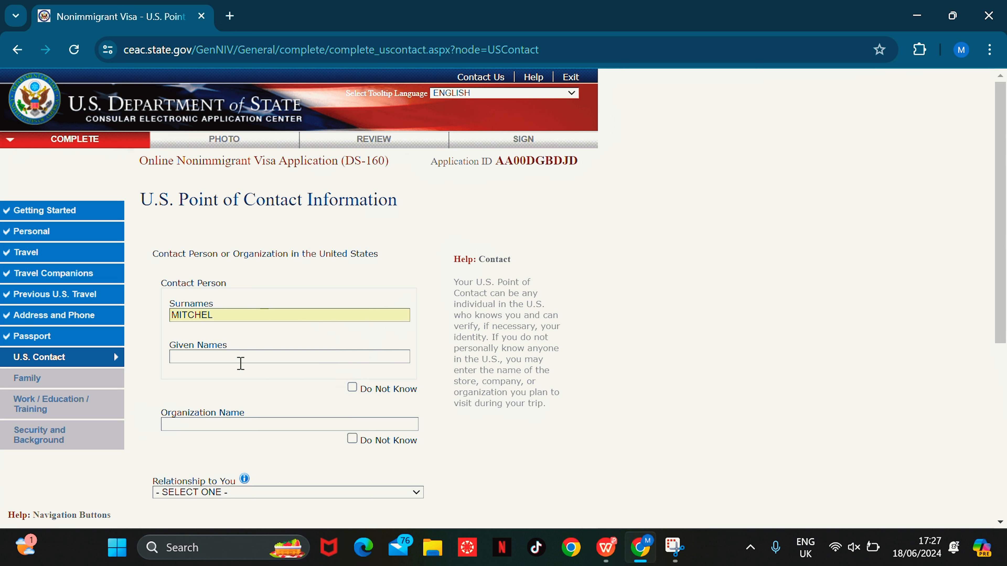
{"action": "left_click", "coordinate": [233, 359]}
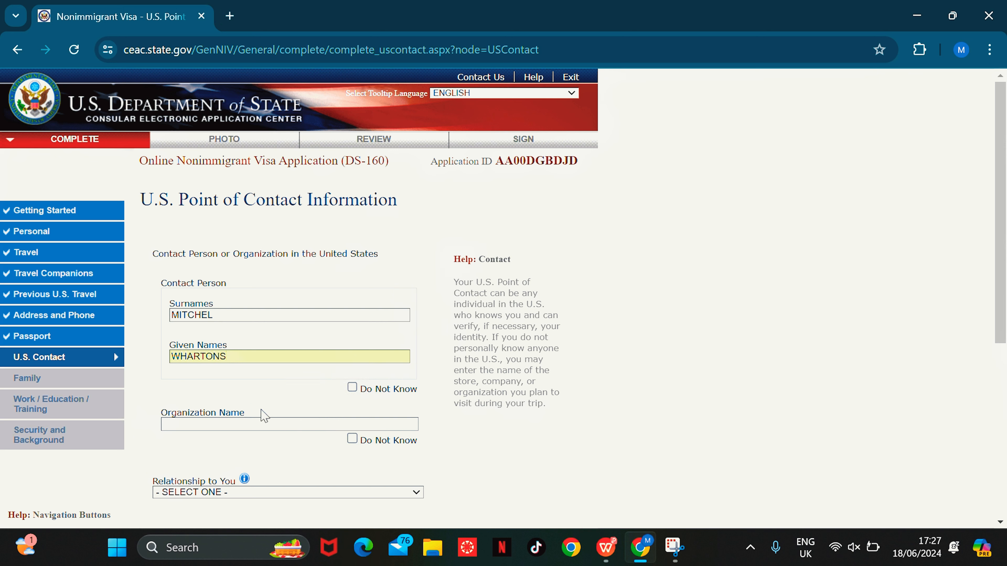
Step: Fill in organization ASSOCIATION OF NURSES IN AIDS CAR and set the relationship to OTHER
{"action": "left_click", "coordinate": [263, 423]}
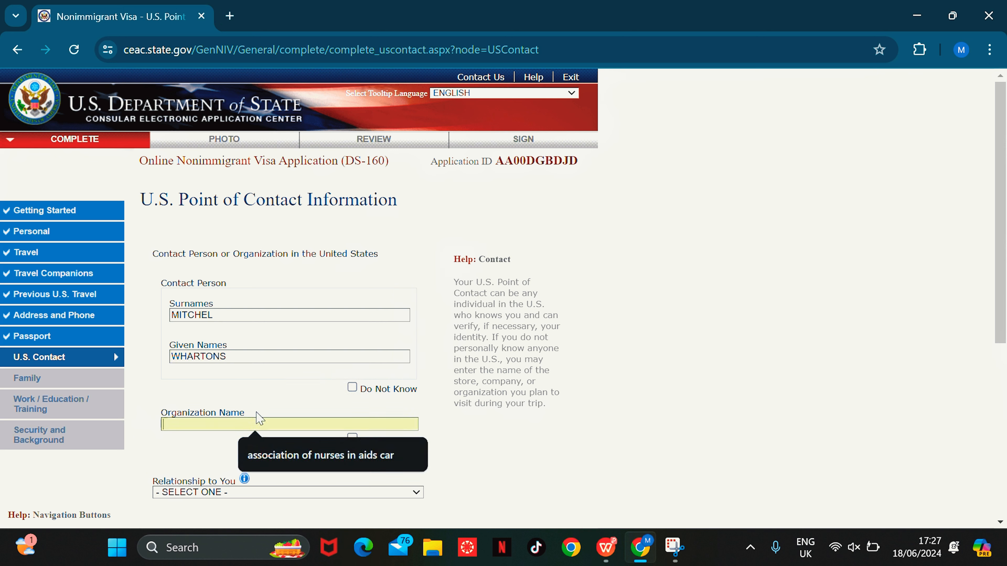
{"action": "left_click", "coordinate": [297, 462]}
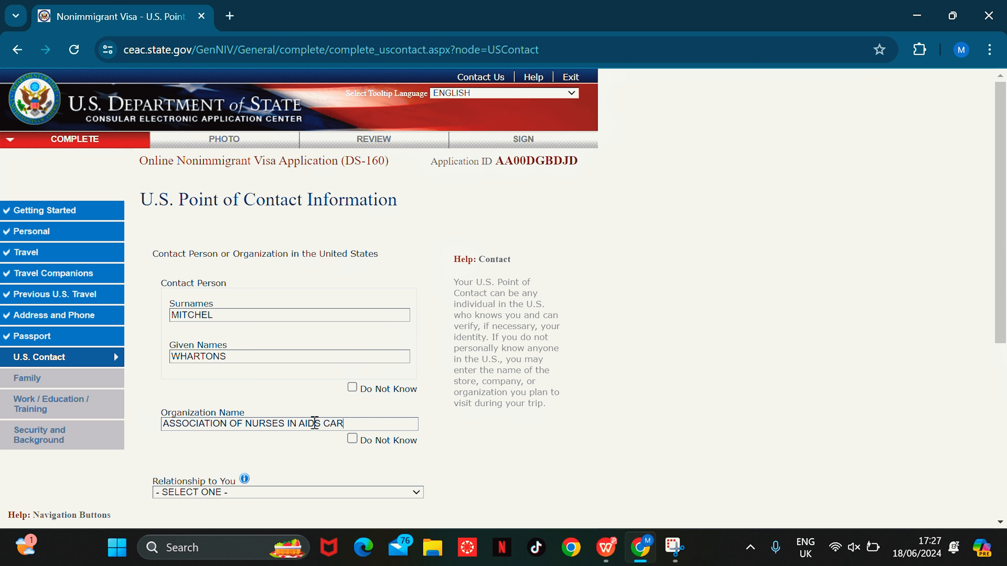
{"action": "scroll", "coordinate": [1005, 345], "scroll_direction": "down", "scroll_amount": 5}
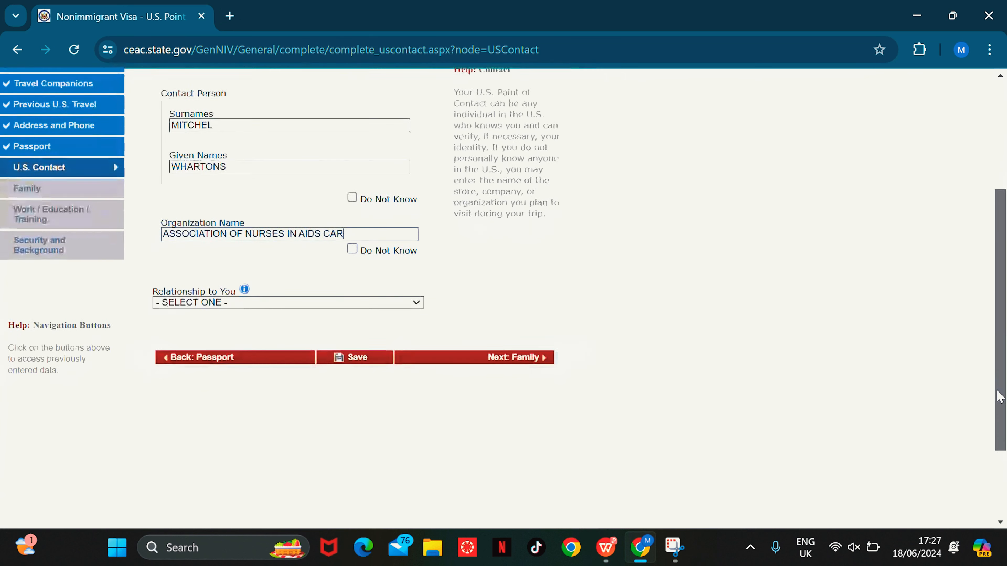
{"action": "left_click", "coordinate": [390, 304]}
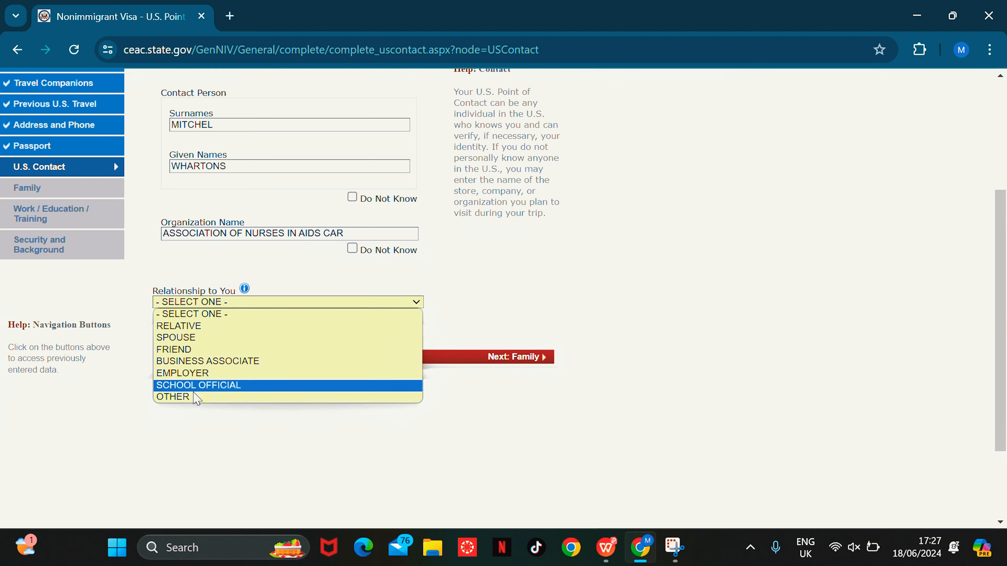
{"action": "left_click", "coordinate": [198, 397]}
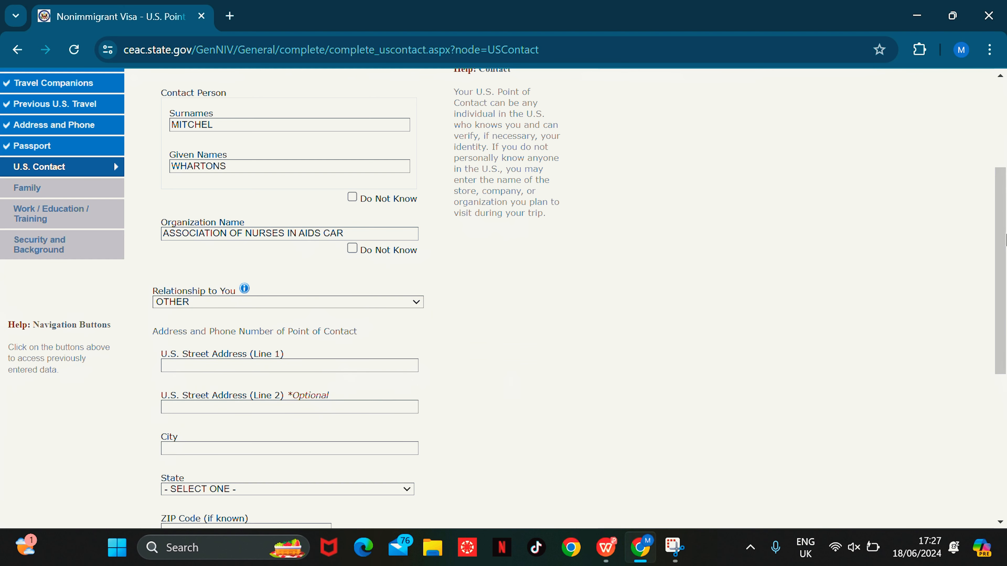
{"action": "left_click_drag", "start_coordinate": [997, 251], "coordinate": [1003, 317]}
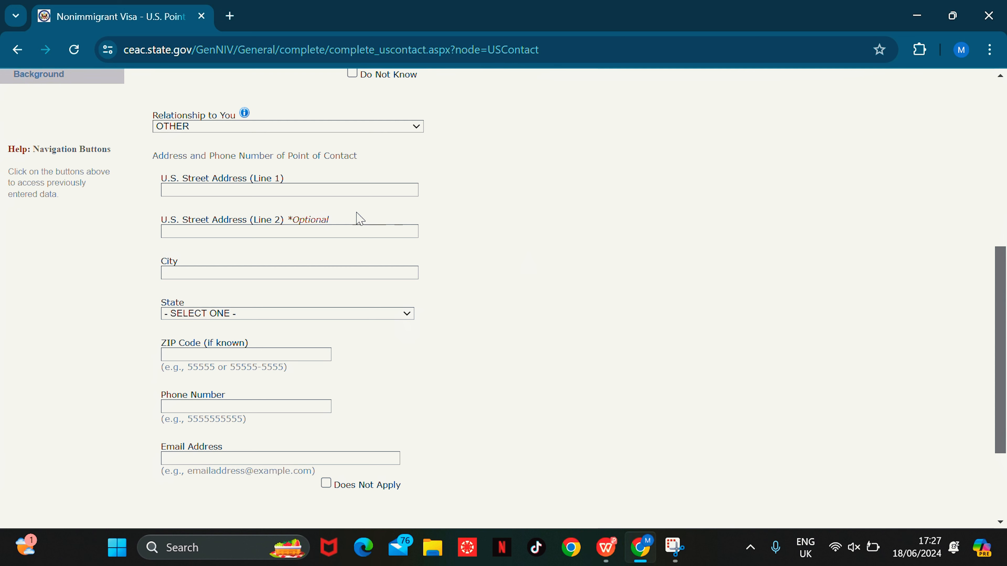
Step: Enter the contact's U.S. street address and city, and select OHIO as the state
{"action": "left_click", "coordinate": [278, 190]}
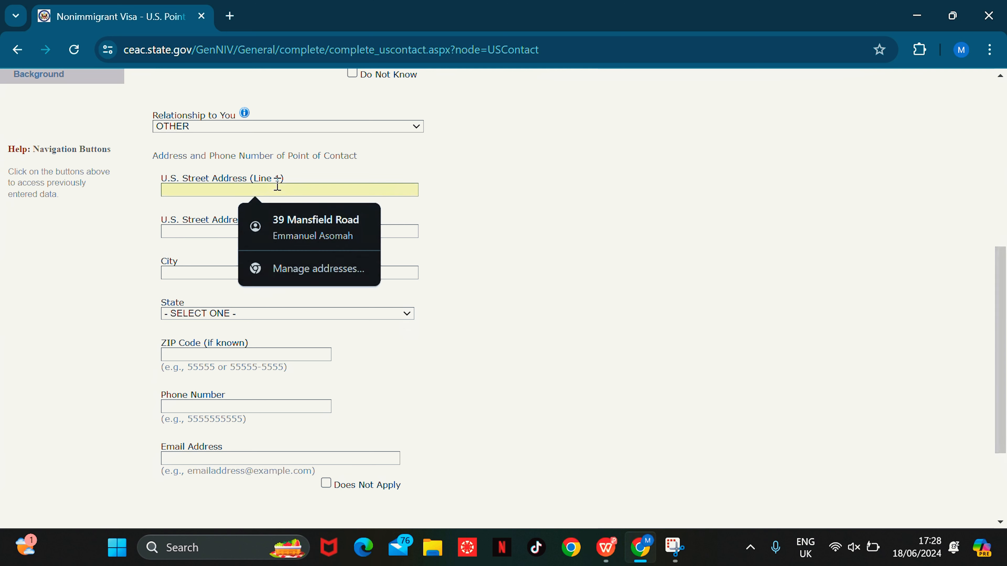
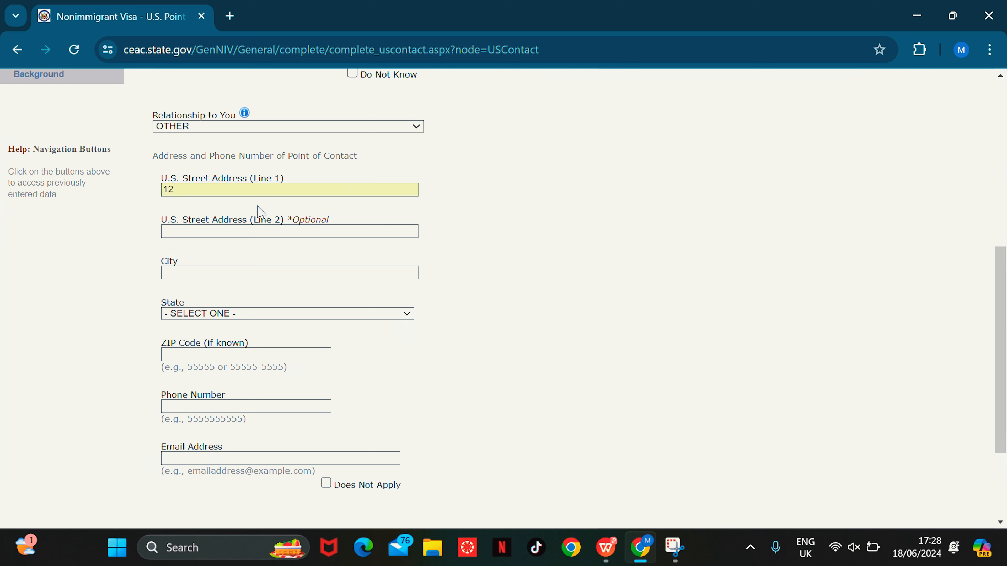
{"action": "left_click", "coordinate": [220, 273]}
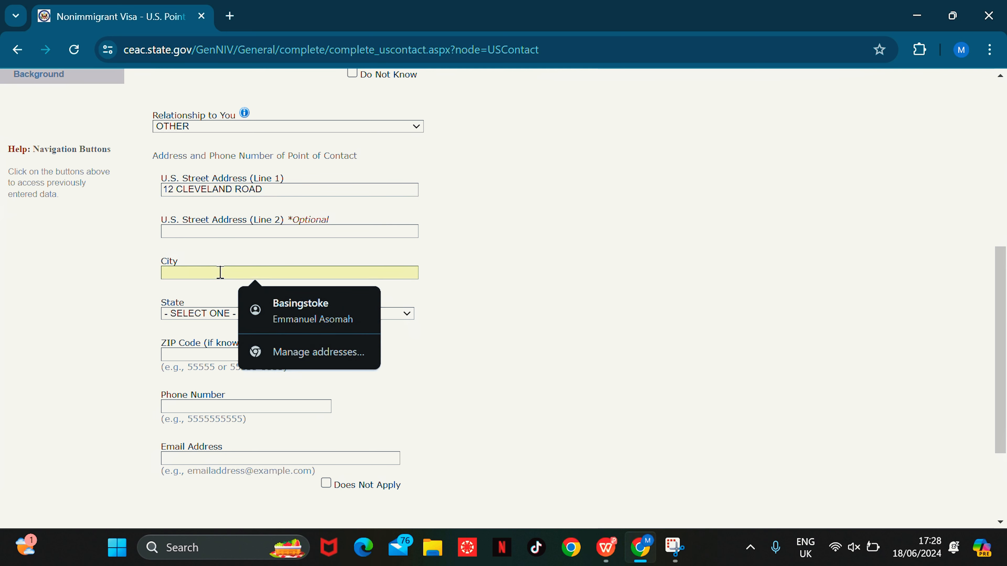
{"action": "type", "text": "I"}
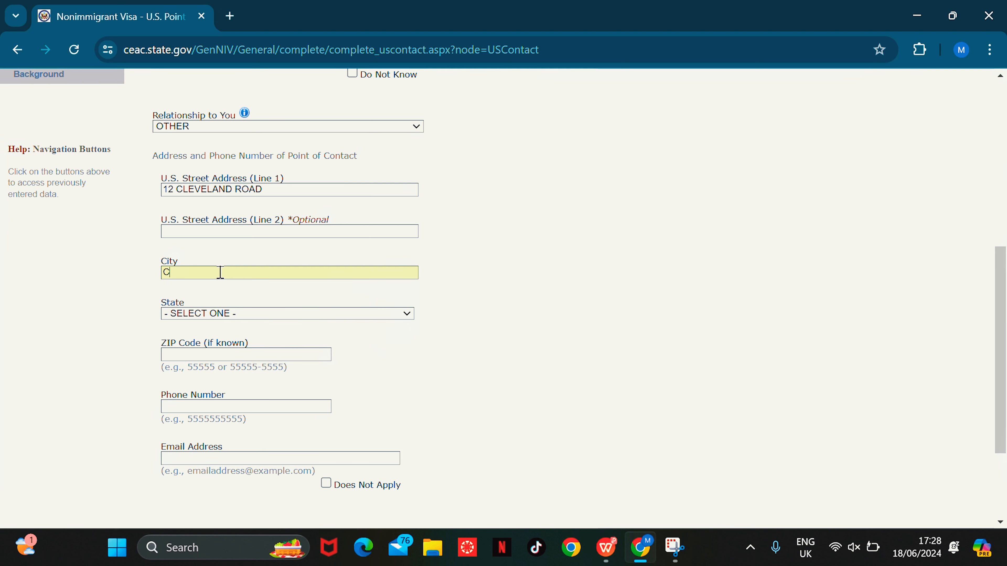
{"action": "type", "text": "LEVELAND"}
{"action": "left_click", "coordinate": [245, 316]}
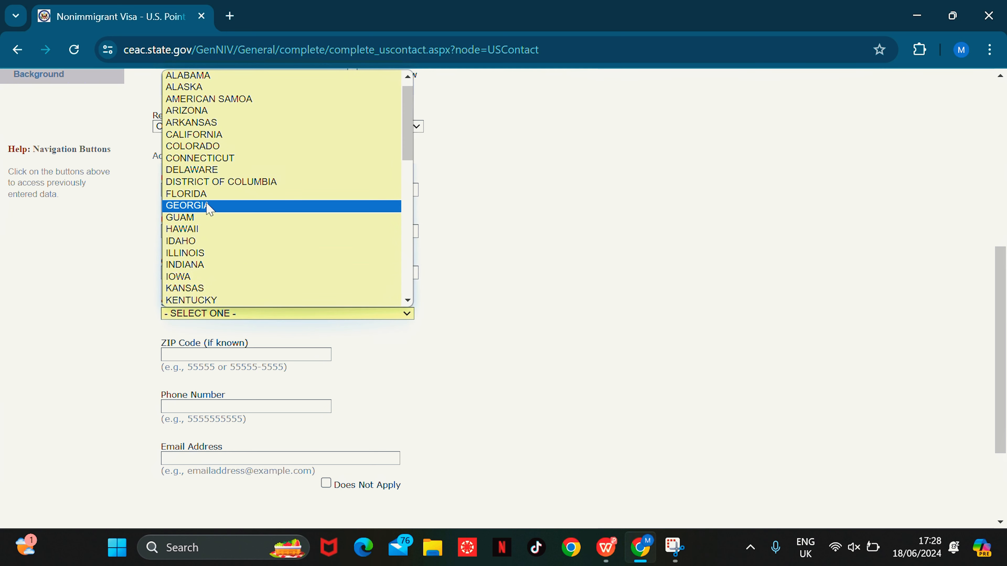
{"action": "scroll", "coordinate": [209, 208], "scroll_direction": "down", "scroll_amount": 5}
{"action": "left_click", "coordinate": [206, 300]}
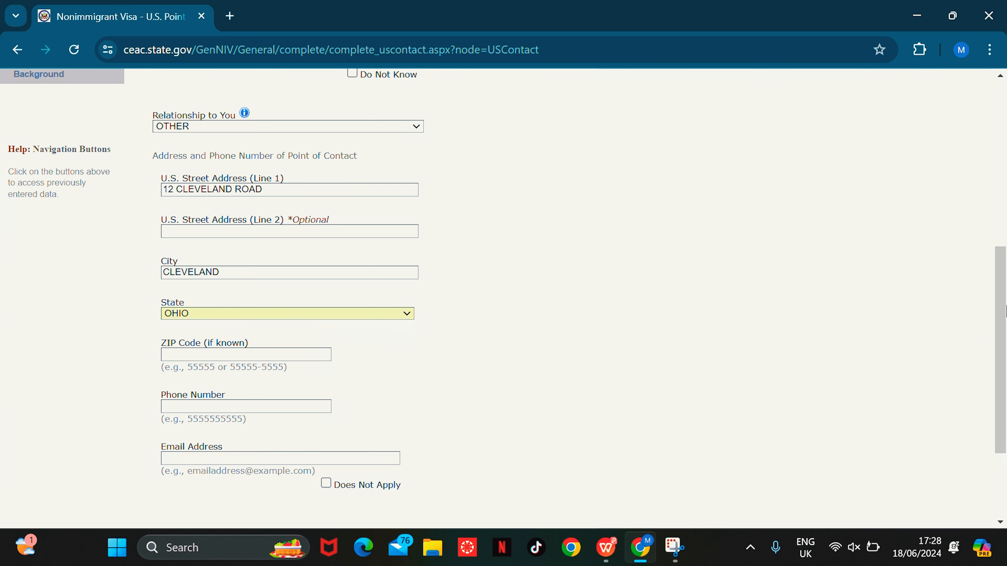
Step: Enter the contact's phone number and e-mail address
{"action": "scroll", "coordinate": [839, 312], "scroll_direction": "down", "scroll_amount": 3}
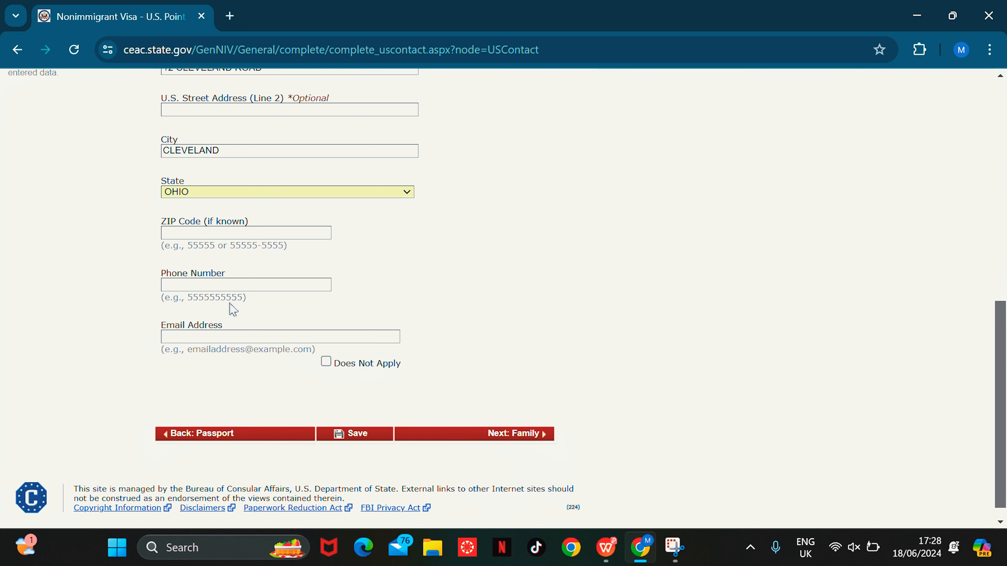
{"action": "left_click", "coordinate": [241, 285]}
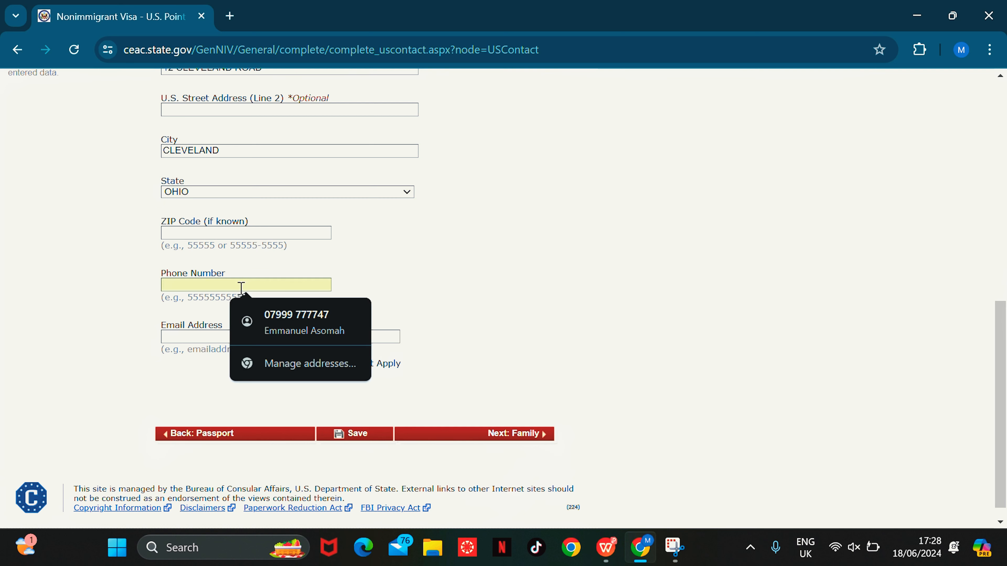
{"action": "type", "text": "123456"}
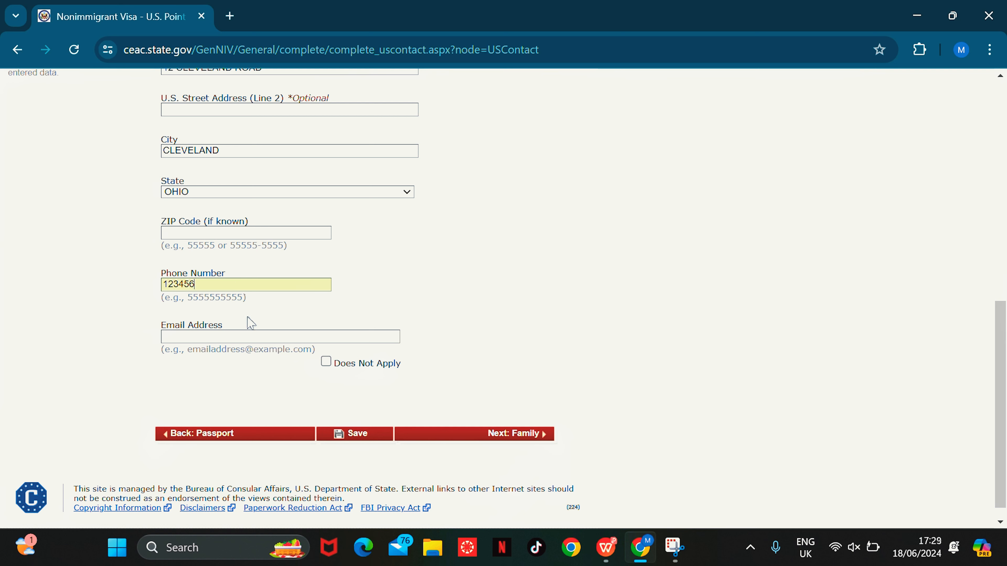
{"action": "left_click", "coordinate": [254, 335]}
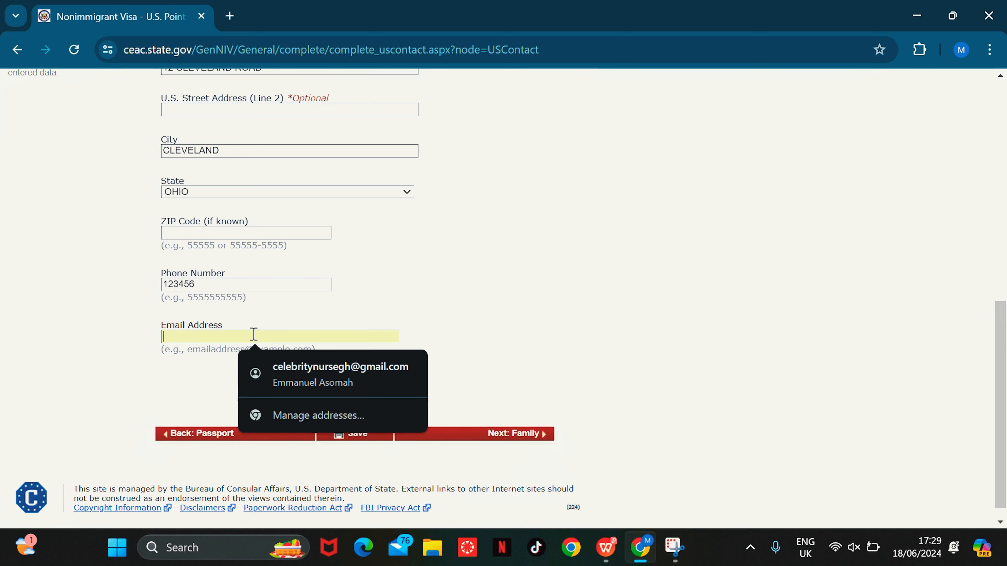
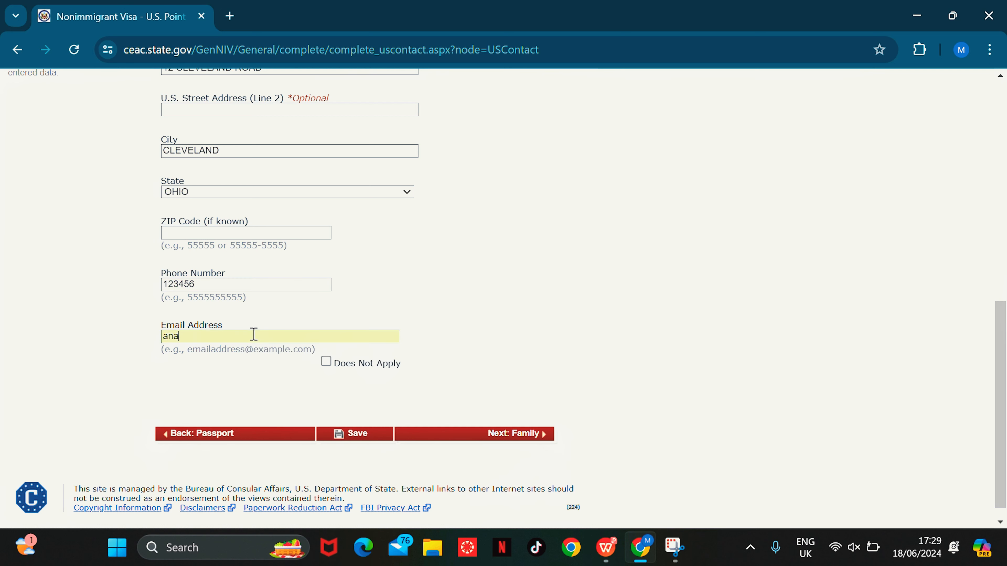
Step: Go to the Family page and enter the father's surname and given names, trimming the surname
{"action": "left_click", "coordinate": [537, 435]}
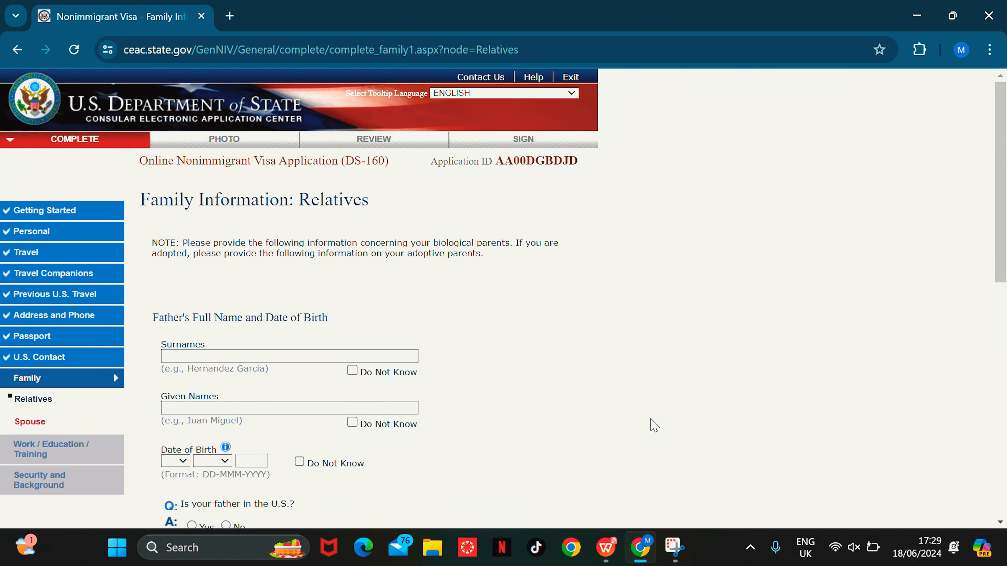
{"action": "left_click_drag", "start_coordinate": [1005, 150], "coordinate": [1004, 227]}
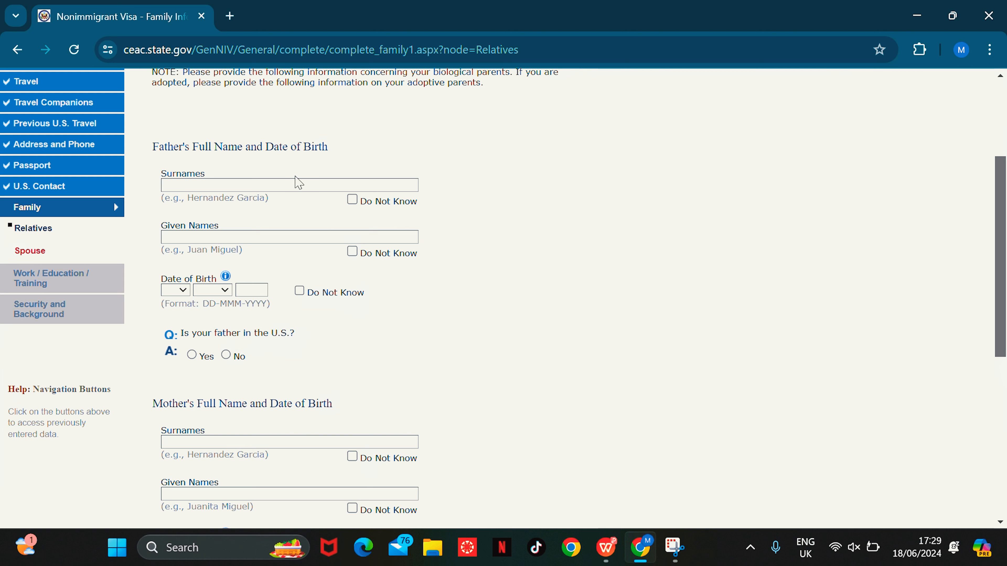
{"action": "left_click", "coordinate": [263, 186]}
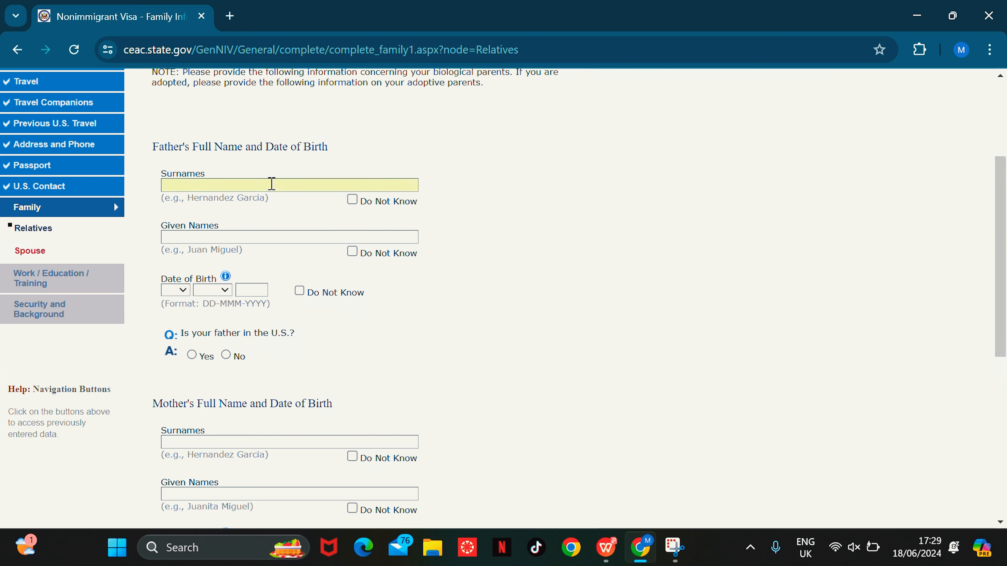
{"action": "left_click", "coordinate": [200, 237]}
{"action": "type", "text": "ANTHO"}
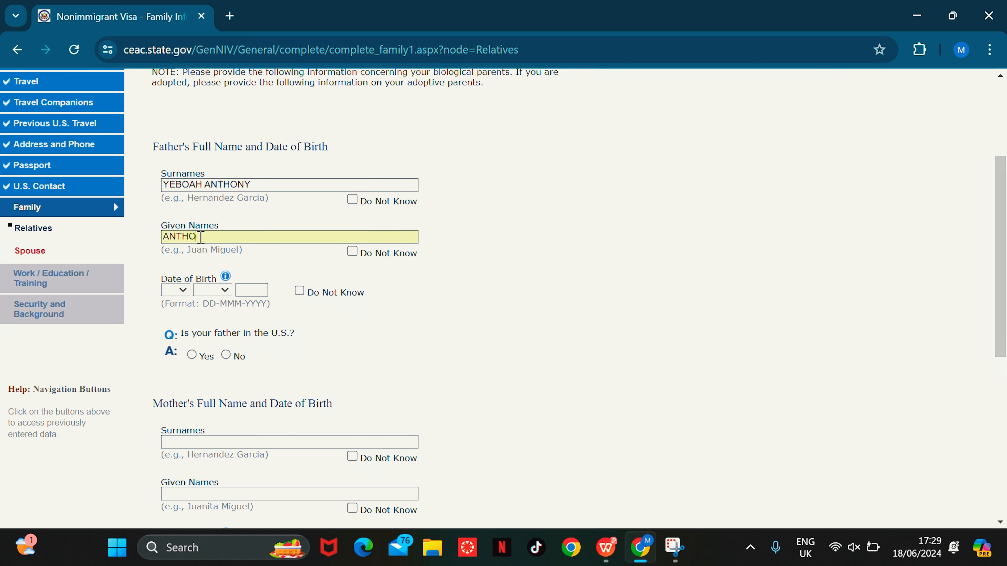
{"action": "type", "text": "NY"}
{"action": "left_click", "coordinate": [260, 185]}
{"action": "key", "text": "BackSpace"}
{"action": "key", "text": "BackSpace"}
{"action": "key", "text": "BackSpace"}
{"action": "key", "text": "BackSpace"}
{"action": "key", "text": "BackSpace"}
{"action": "key", "text": "BackSpace"}
{"action": "key", "text": "BackSpace"}
{"action": "key", "text": "BackSpace"}
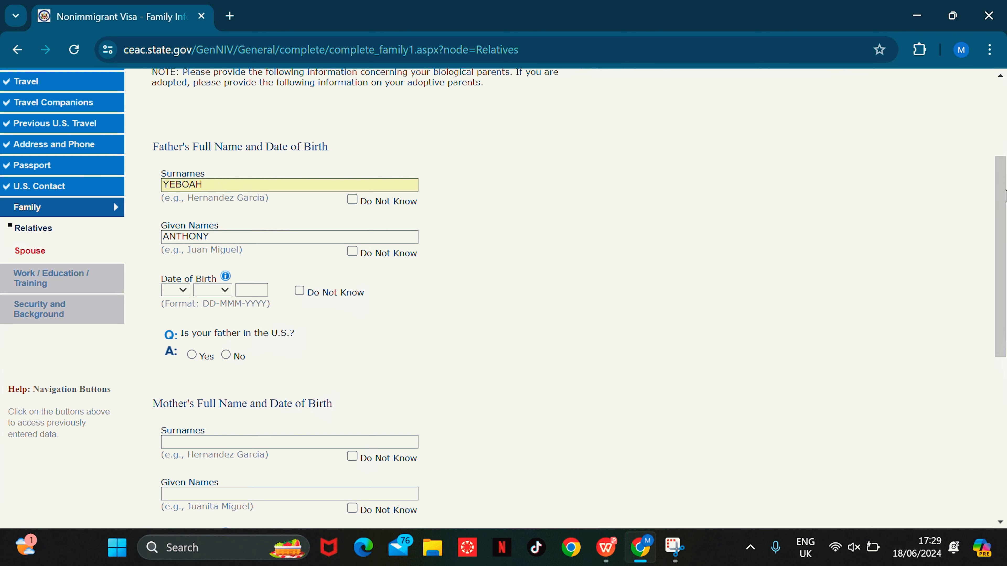
{"action": "left_click_drag", "start_coordinate": [1004, 211], "coordinate": [1005, 262]}
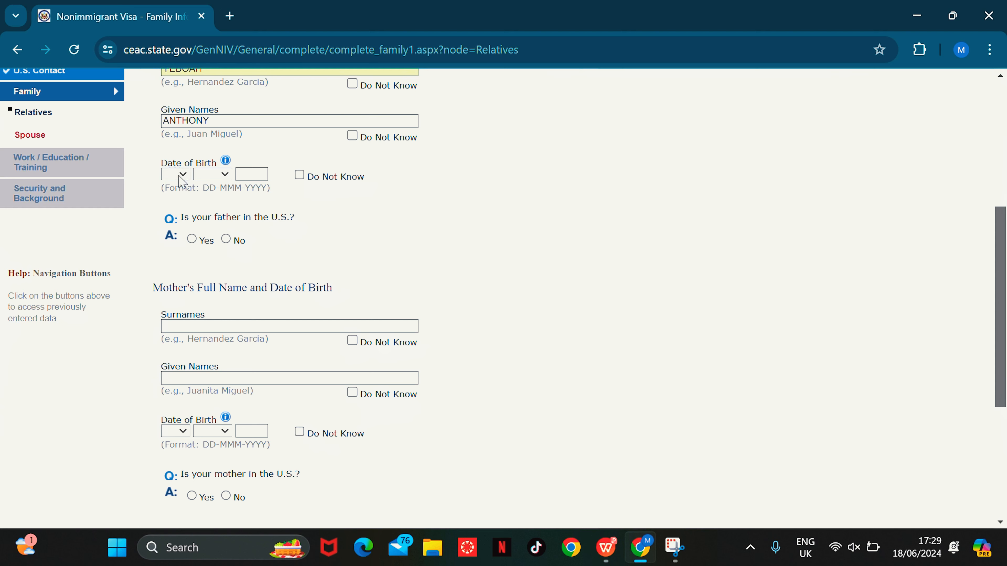
{"action": "left_click", "coordinate": [175, 175]}
{"action": "left_click", "coordinate": [171, 246]}
{"action": "left_click", "coordinate": [212, 174]}
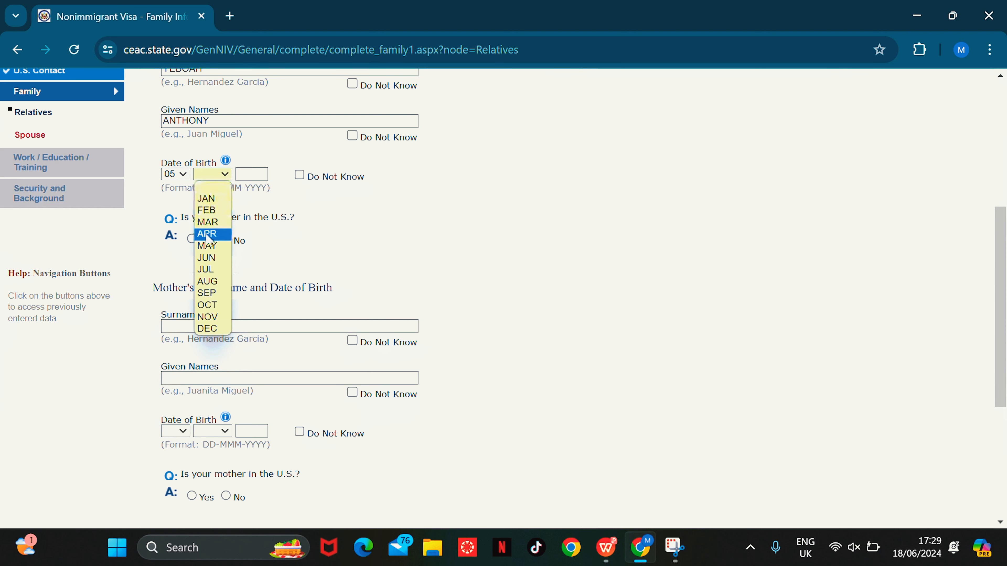
{"action": "left_click", "coordinate": [210, 239]}
{"action": "left_click", "coordinate": [243, 175]}
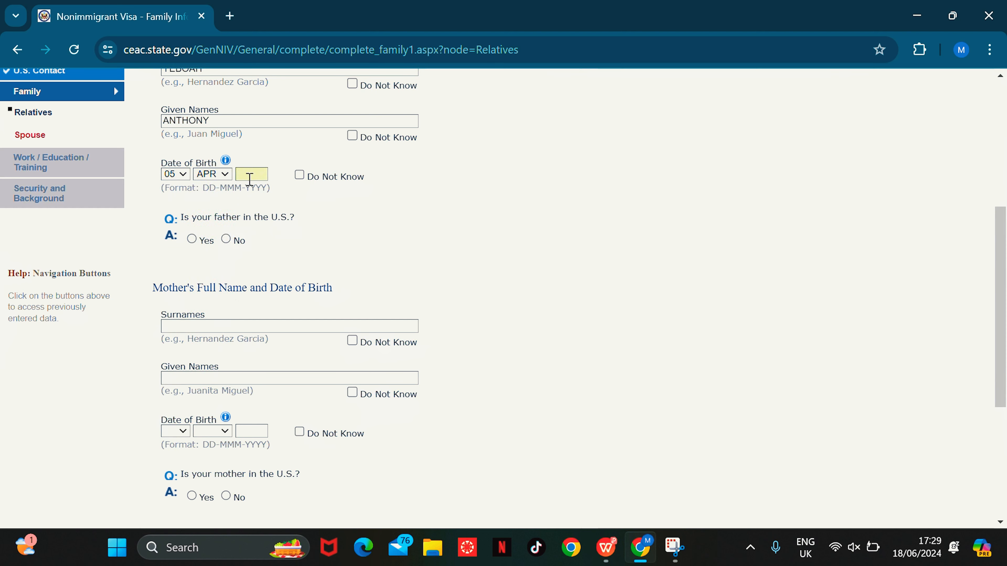
{"action": "type", "text": "1956"}
{"action": "left_click", "coordinate": [226, 240]}
Step: Enter the mother's surname, birth day 04 and month DEC, and answer No to her being in the U.S
{"action": "left_click", "coordinate": [248, 327]}
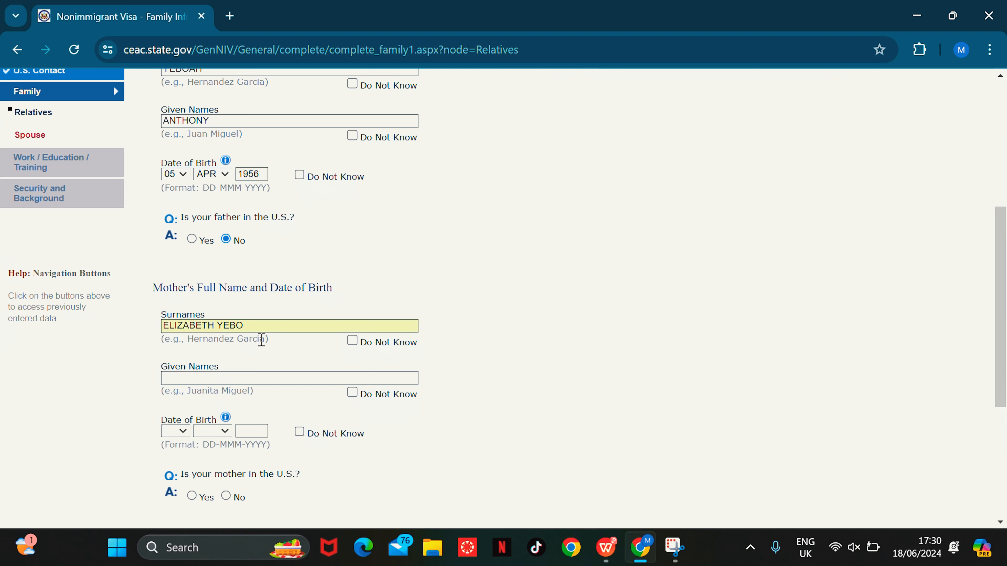
{"action": "key", "text": "BackSpace"}
{"action": "key", "text": "BackSpace"}
{"action": "key", "text": "BackSpace"}
{"action": "key", "text": "BackSpace"}
{"action": "key", "text": "BackSpace"}
{"action": "key", "text": "BackSpace"}
{"action": "key", "text": "BackSpace"}
{"action": "key", "text": "BackSpace"}
{"action": "key", "text": "BackSpace"}
{"action": "key", "text": "BackSpace"}
{"action": "key", "text": "BackSpace"}
{"action": "key", "text": "BackSpace"}
{"action": "key", "text": "BackSpace"}
{"action": "key", "text": "BackSpace"}
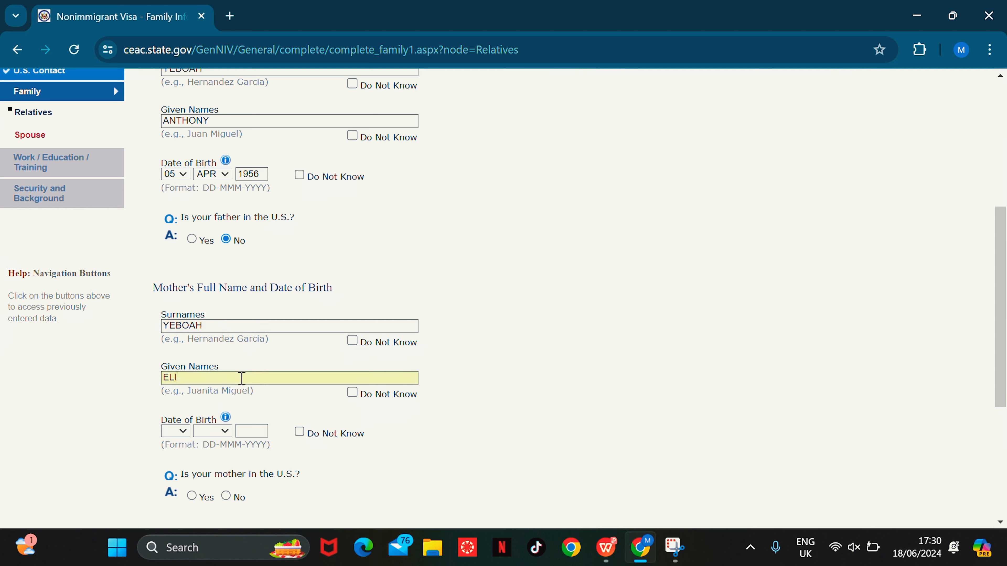
{"action": "scroll", "coordinate": [1002, 345], "scroll_direction": "down", "scroll_amount": 5}
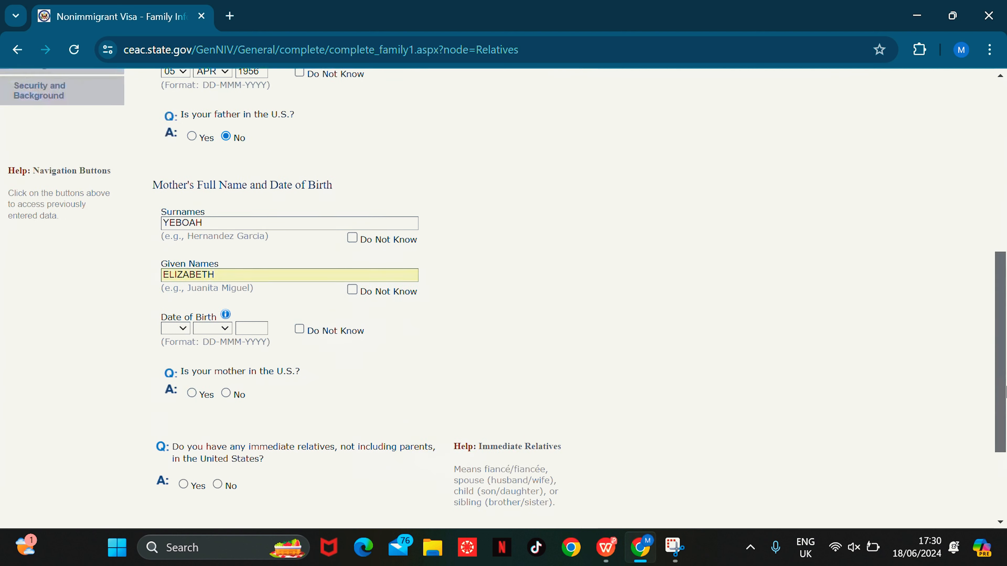
{"action": "left_click", "coordinate": [185, 270]}
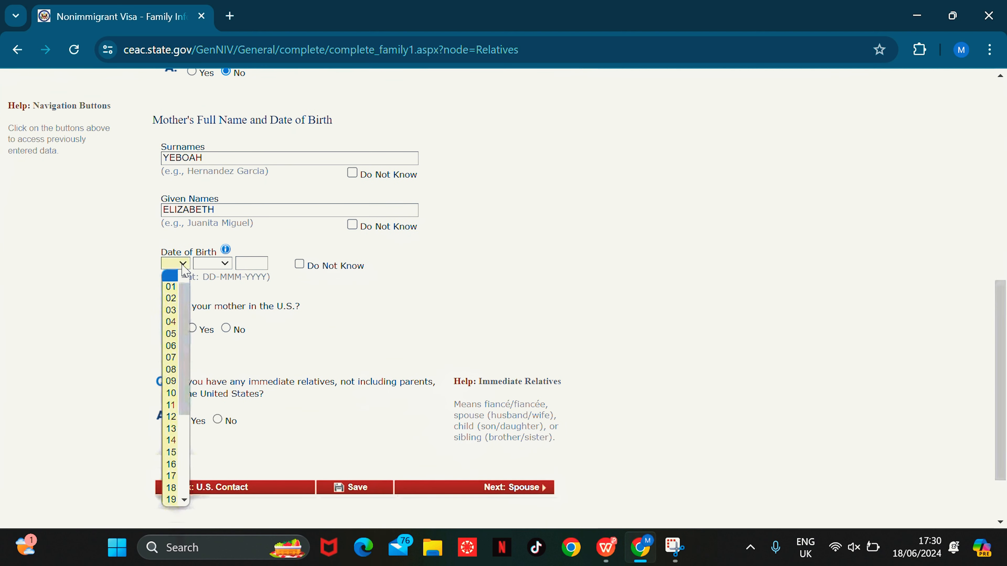
{"action": "left_click", "coordinate": [170, 323]}
{"action": "left_click", "coordinate": [216, 264]}
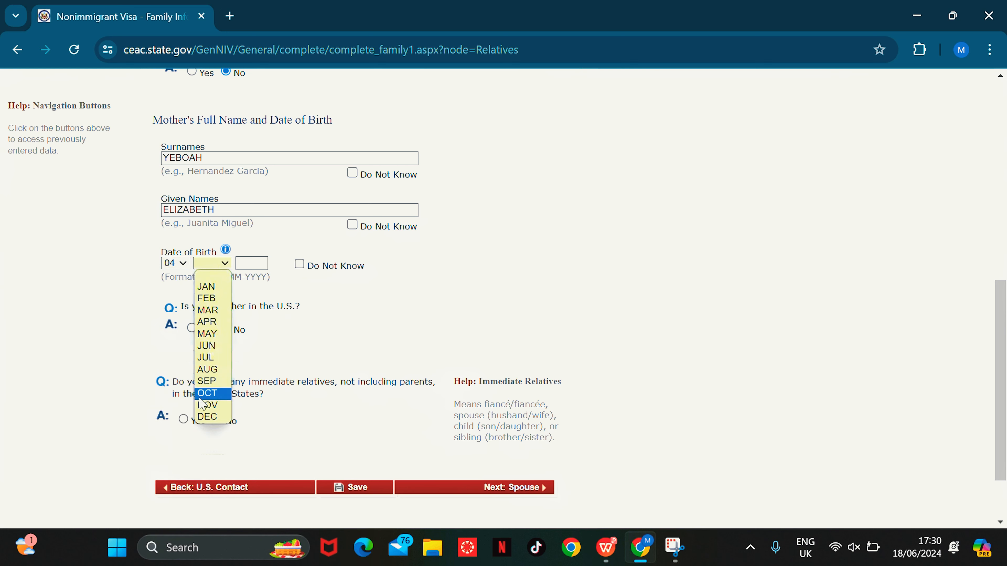
{"action": "left_click", "coordinate": [209, 417]}
{"action": "left_click", "coordinate": [259, 263]}
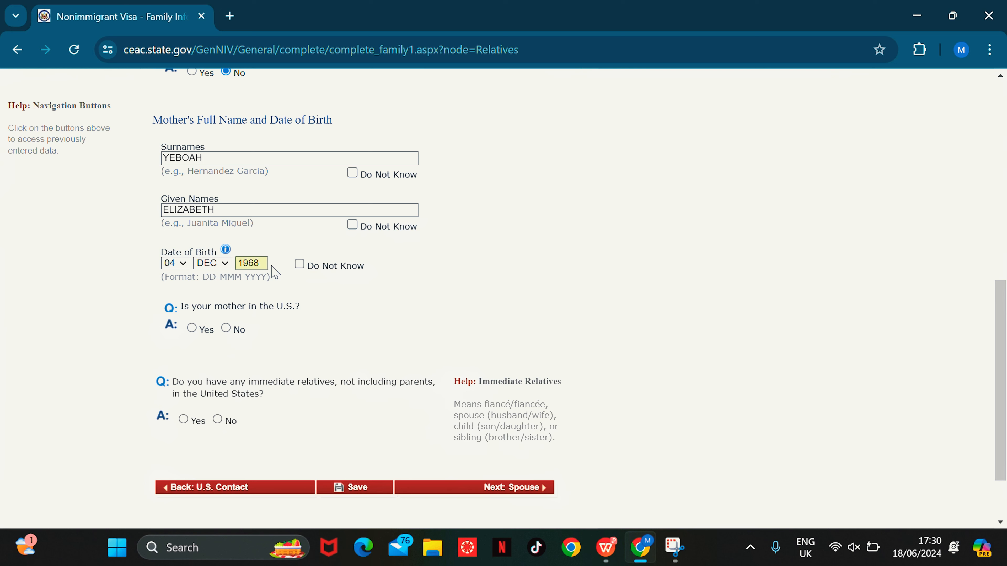
{"action": "left_click", "coordinate": [227, 329]}
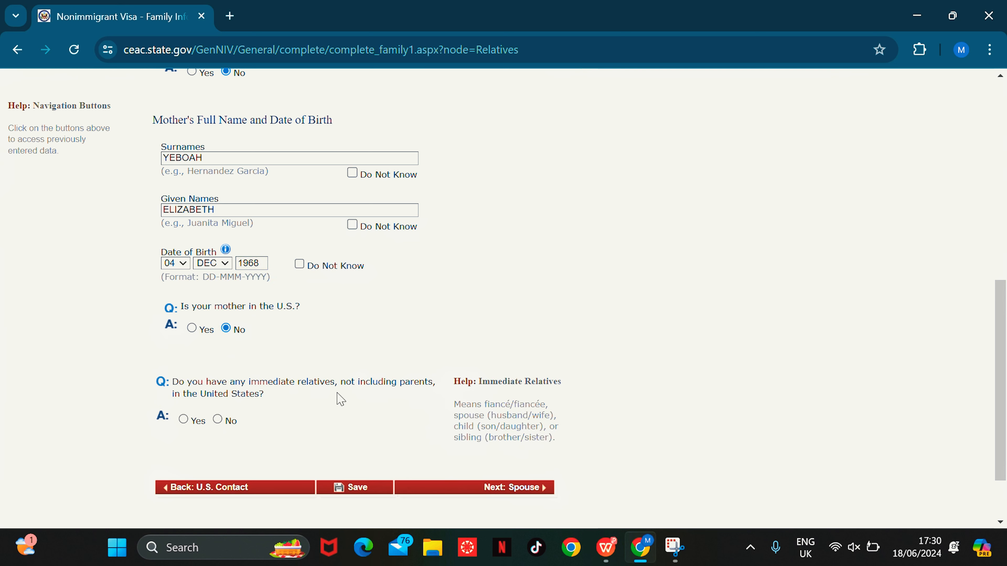
Step: Answer No to immediate and other relatives in the U.S. and continue to the Spouse page
{"action": "left_click", "coordinate": [218, 419]}
{"action": "scroll", "coordinate": [228, 425], "scroll_direction": "down", "scroll_amount": 3}
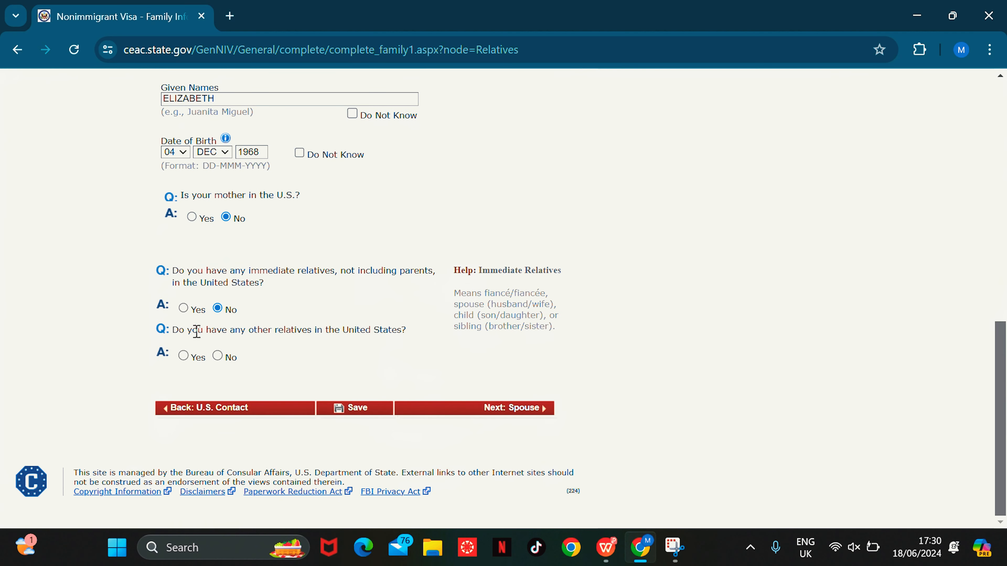
{"action": "left_click", "coordinate": [218, 356]}
{"action": "left_click_drag", "start_coordinate": [1002, 315], "coordinate": [1005, 456]}
{"action": "left_click", "coordinate": [531, 409]}
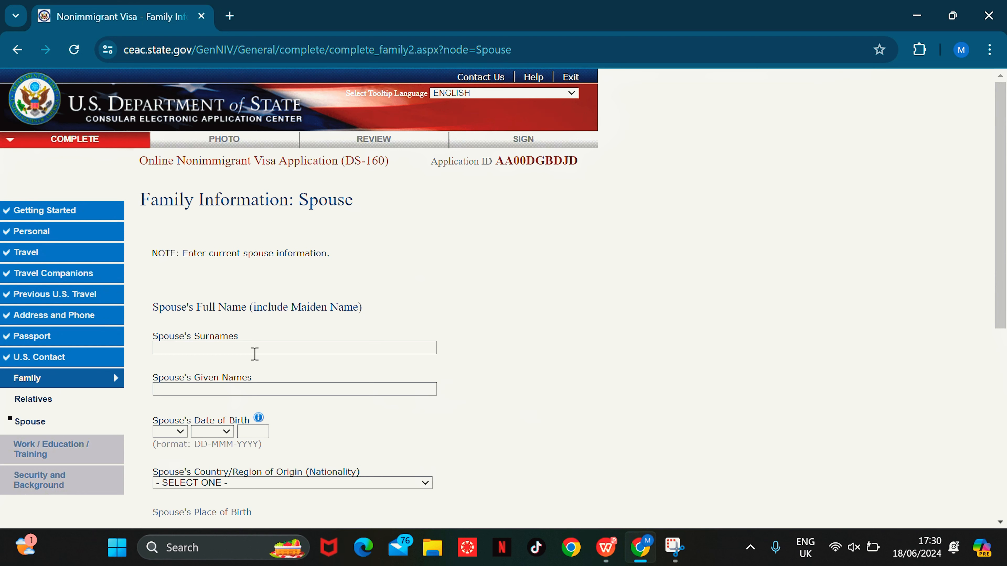
Step: Enter the spouse's surname and given names with birth date 13 JUL 2000
{"action": "left_click", "coordinate": [249, 344]}
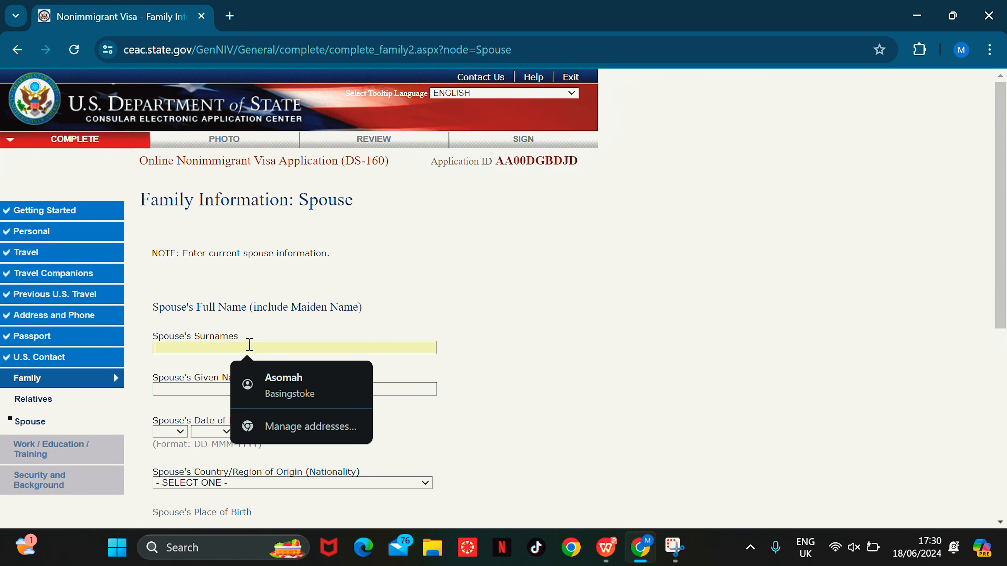
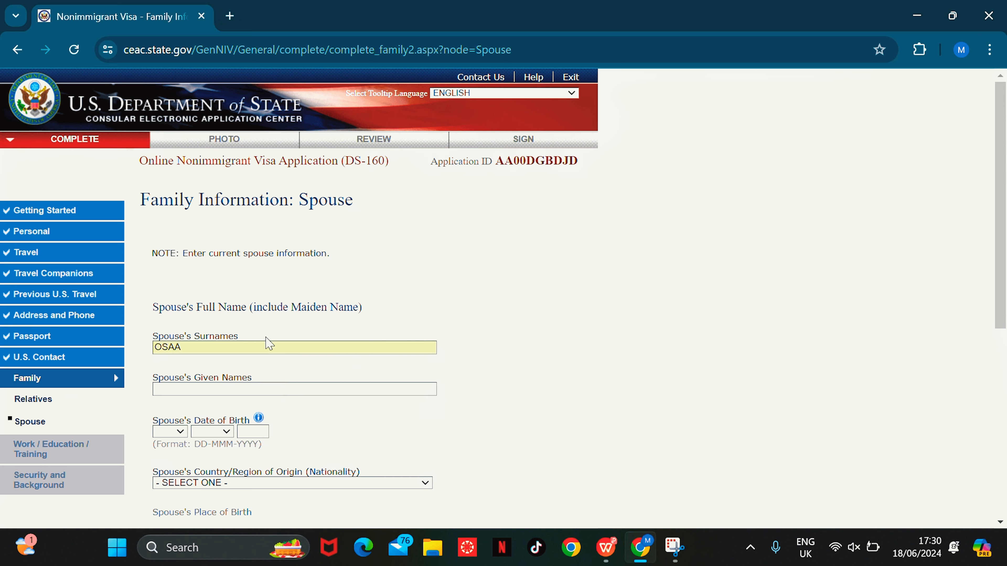
{"action": "left_click", "coordinate": [242, 393]}
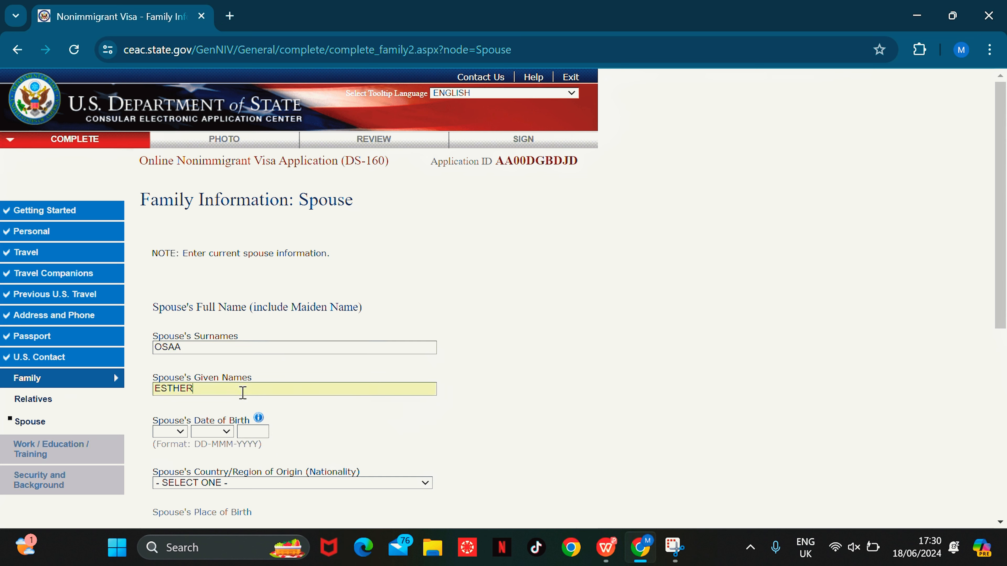
{"action": "left_click", "coordinate": [170, 432]}
{"action": "left_click", "coordinate": [164, 347]}
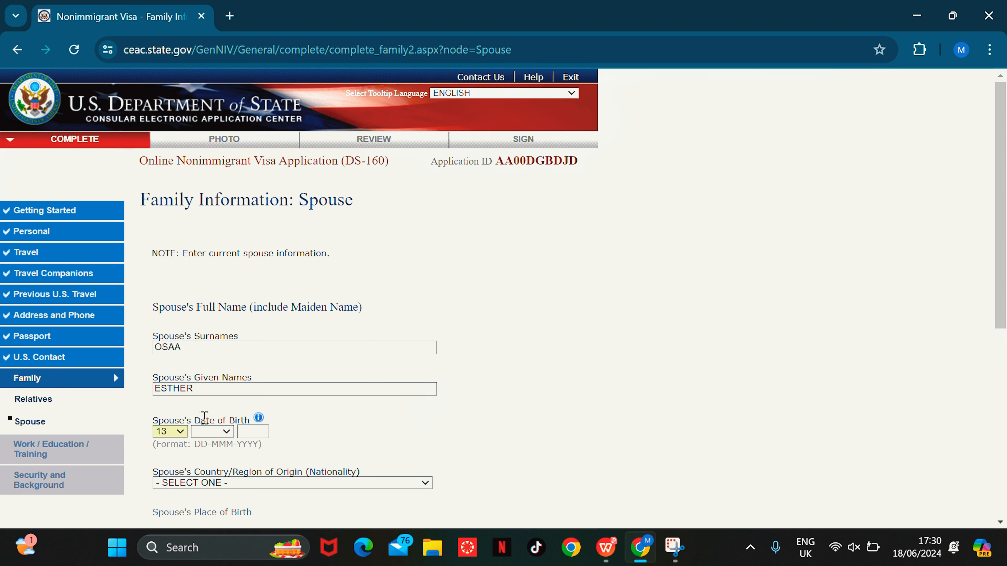
{"action": "left_click", "coordinate": [210, 431]}
{"action": "left_click", "coordinate": [210, 362]}
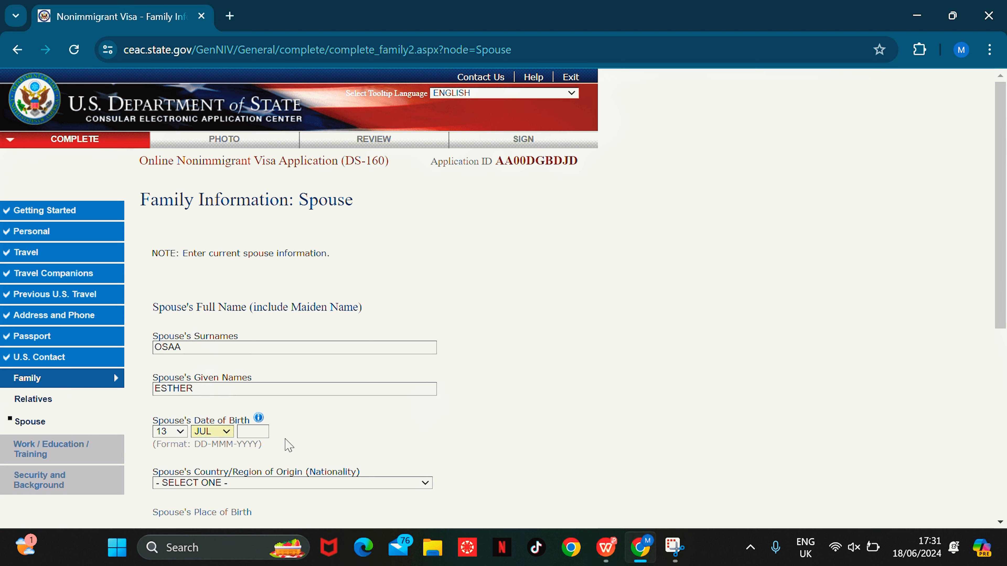
{"action": "left_click", "coordinate": [257, 432]}
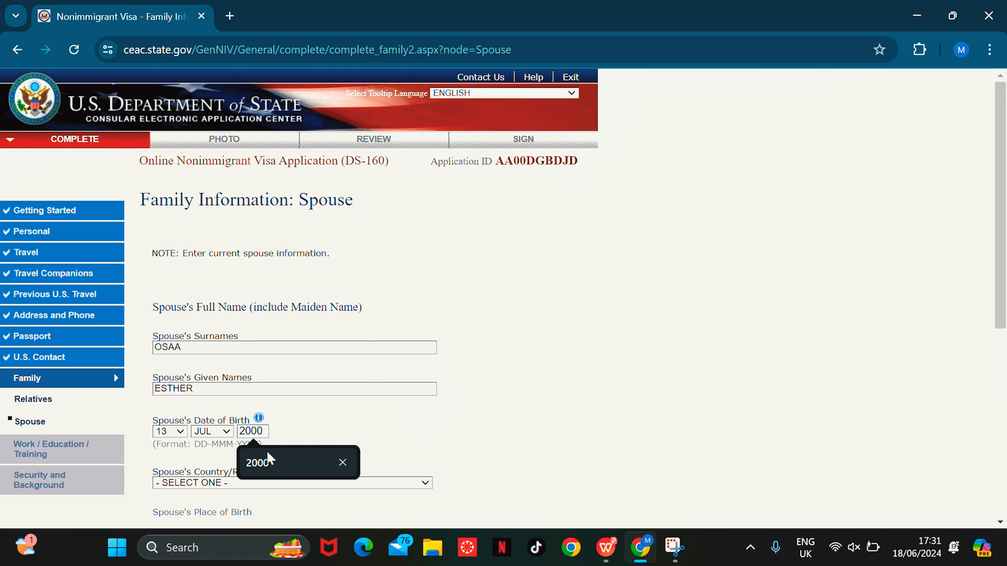
{"action": "left_click", "coordinate": [268, 462]}
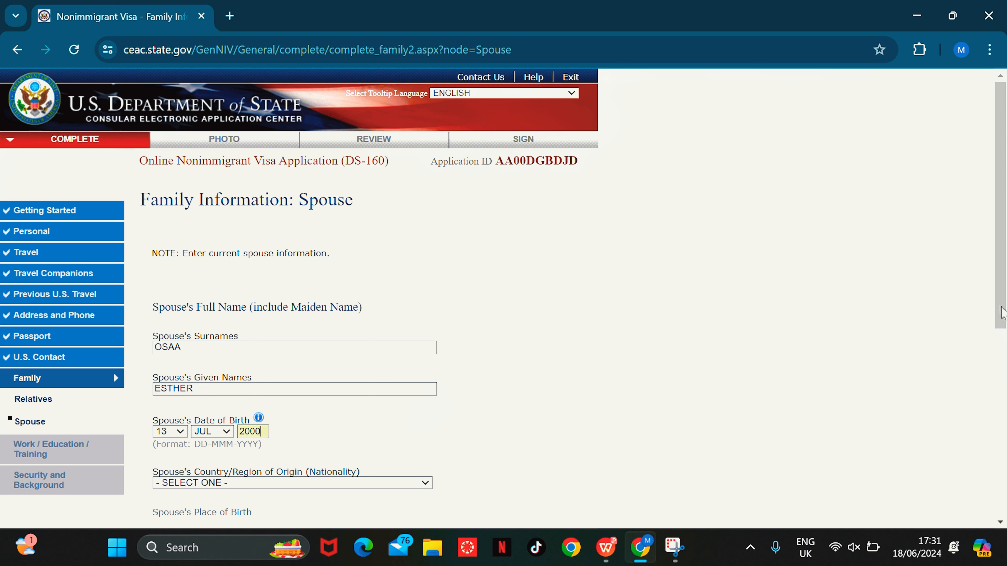
{"action": "left_click_drag", "start_coordinate": [1006, 206], "coordinate": [1003, 333]}
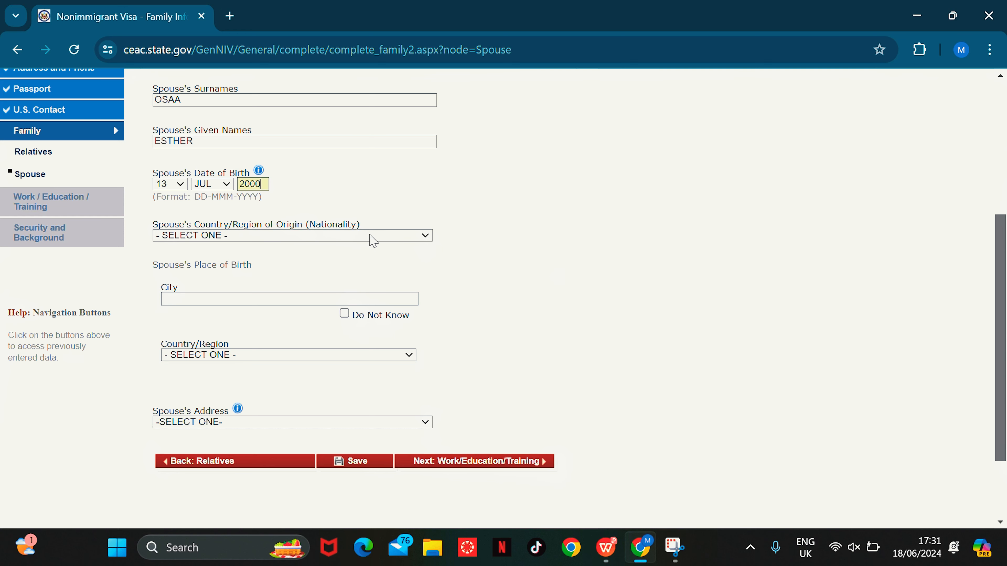
Step: Set the spouse's nationality to GHANA and birthplace to KUMASI, GHANA
{"action": "left_click", "coordinate": [365, 235]}
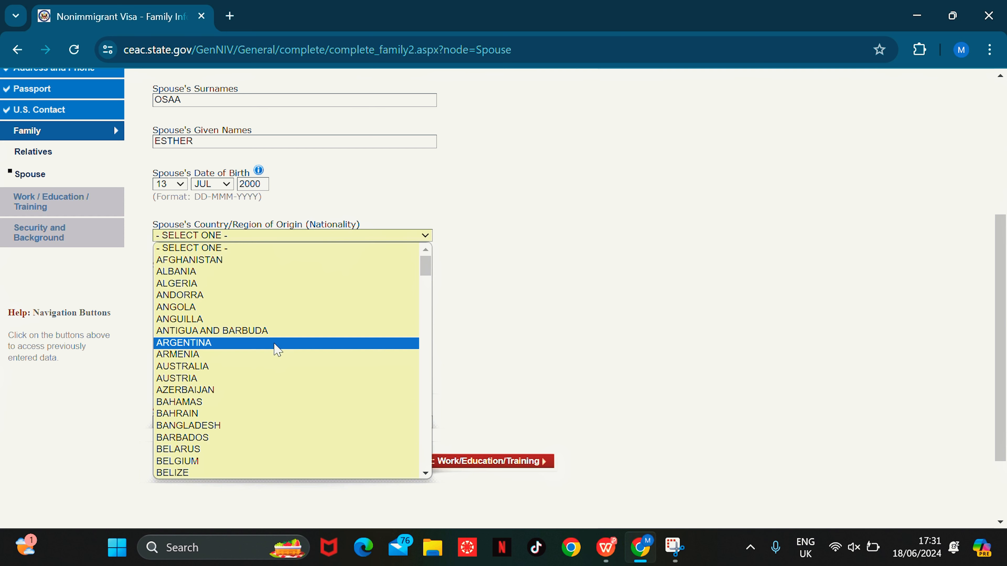
{"action": "type", "text": "gh"}
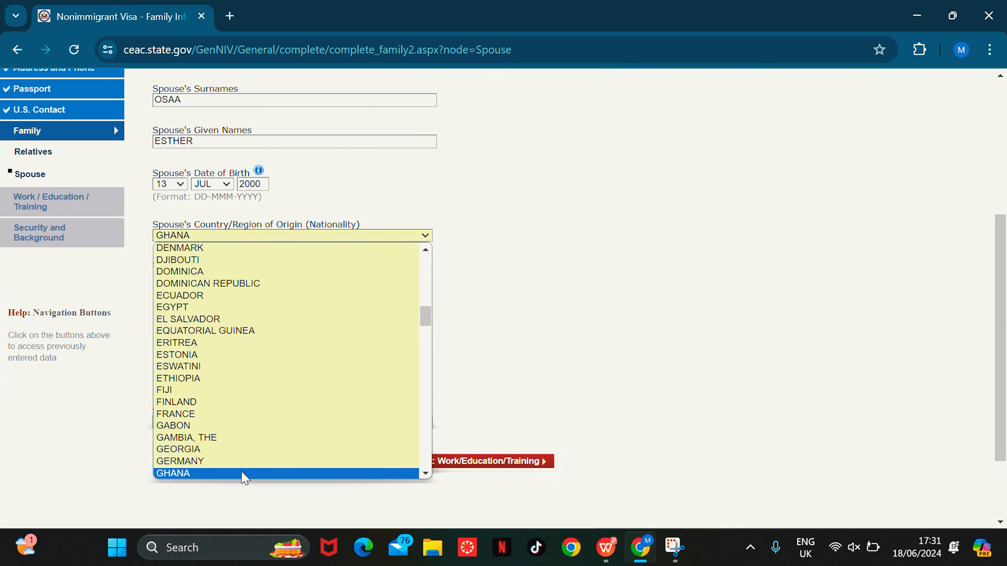
{"action": "left_click", "coordinate": [242, 473]}
{"action": "left_click", "coordinate": [241, 300]}
{"action": "type", "text": "KUMASI"}
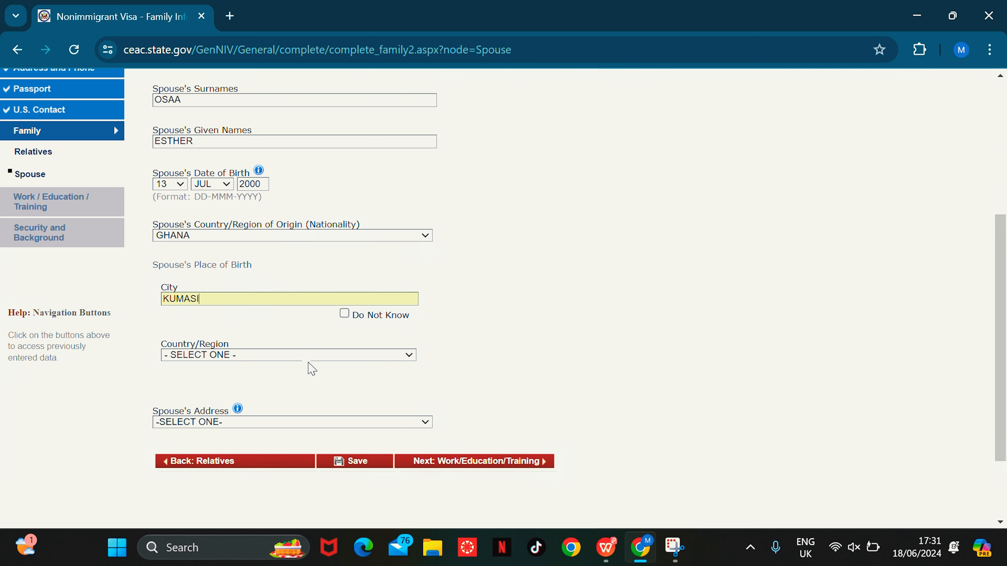
{"action": "left_click", "coordinate": [310, 357]}
{"action": "type", "text": "gh"}
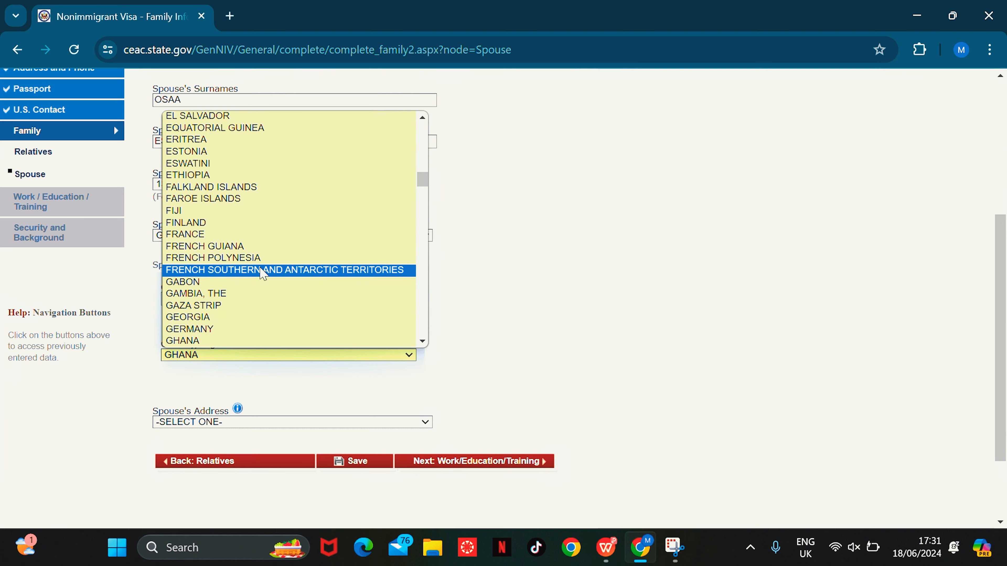
{"action": "left_click", "coordinate": [186, 341]}
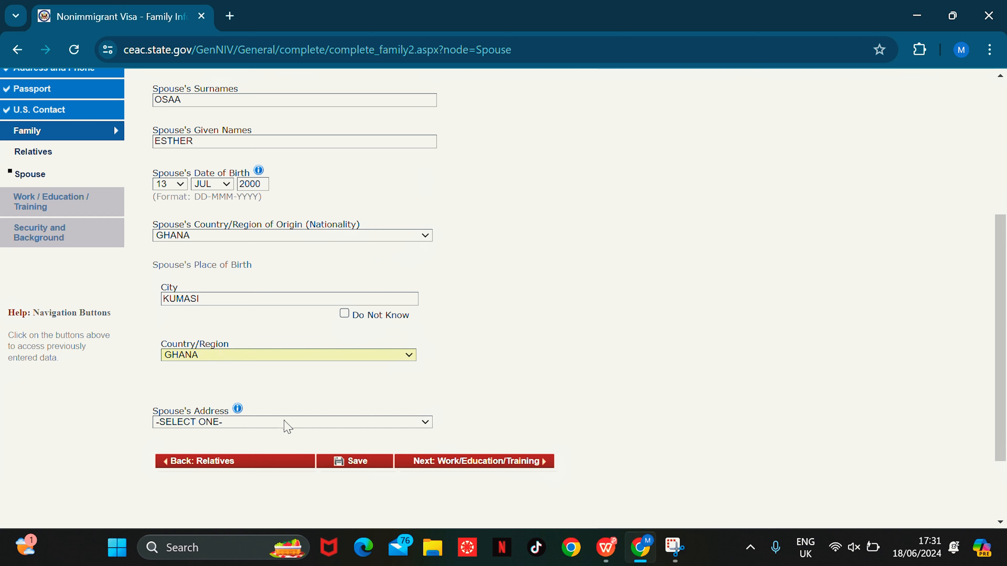
Step: Set the spouse's address to SAME AS HOME ADDRESS and proceed to Work/Education/Training
{"action": "left_click", "coordinate": [288, 423]}
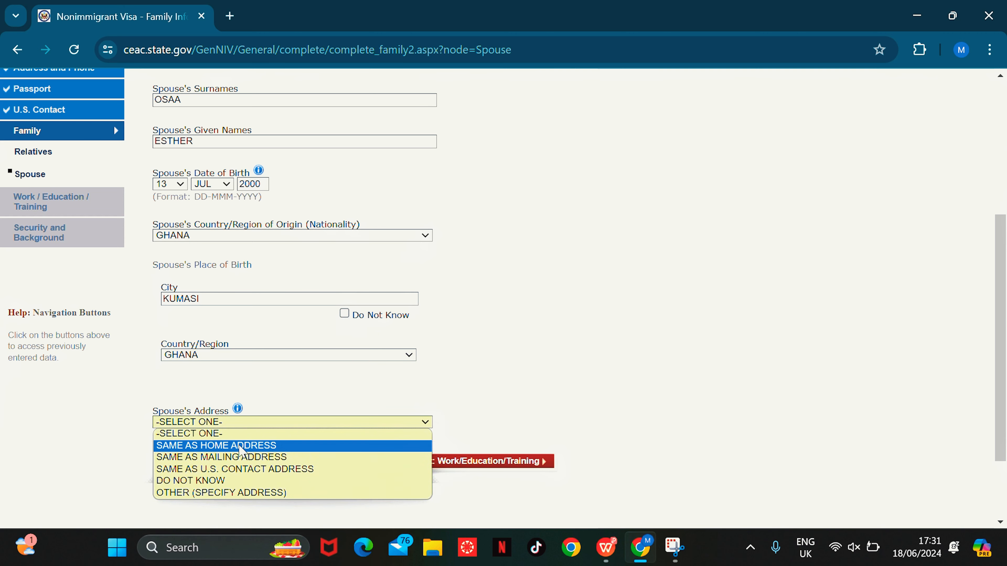
{"action": "left_click", "coordinate": [241, 446]}
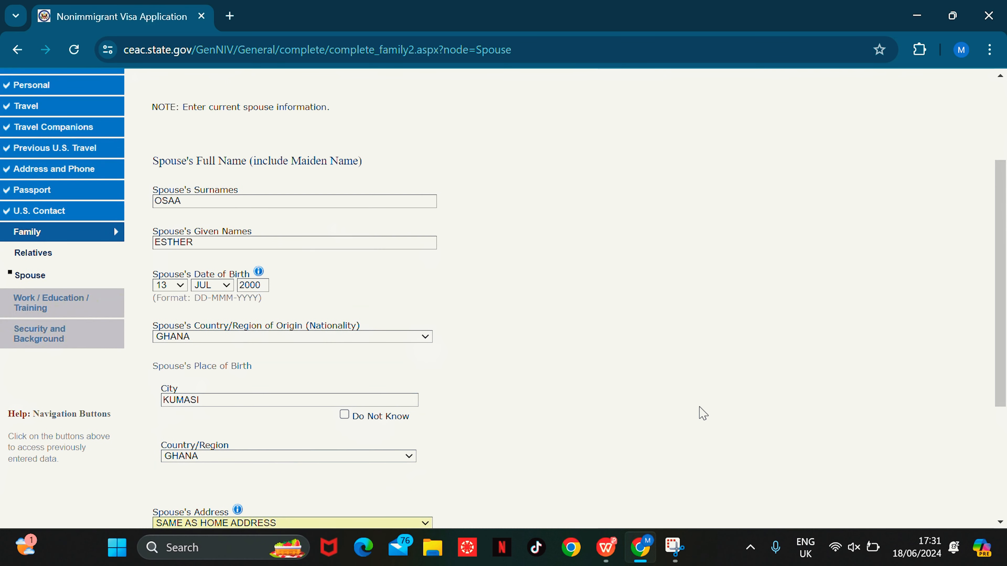
{"action": "left_click_drag", "start_coordinate": [1004, 283], "coordinate": [1001, 420]}
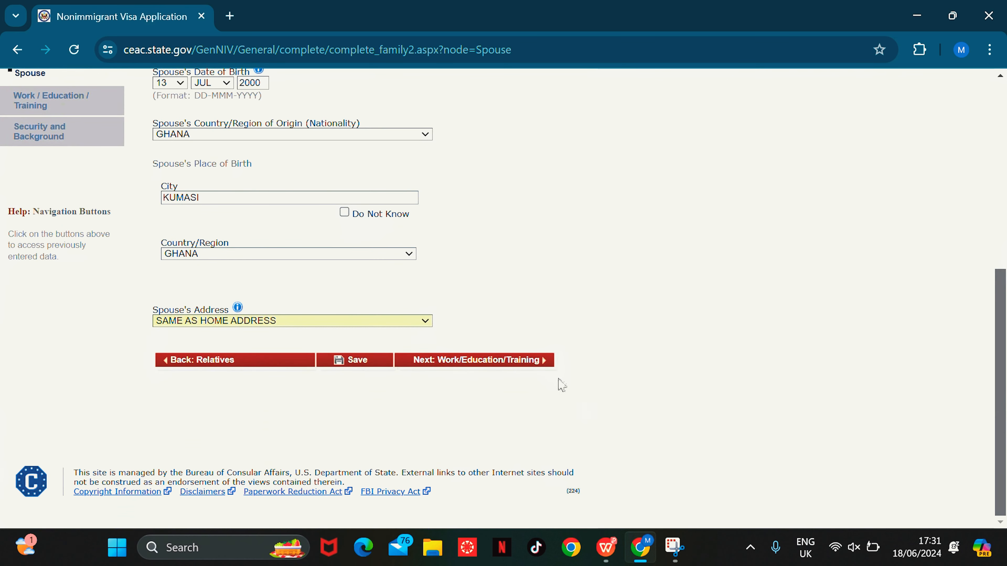
{"action": "left_click", "coordinate": [524, 362]}
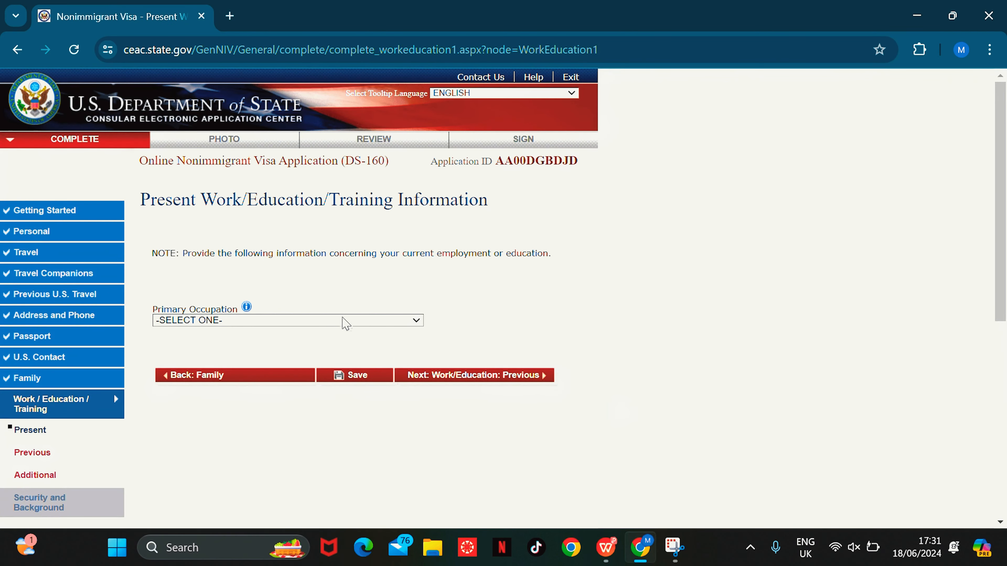
Step: Pick MEDICAL/HEALTH from the Primary Occupation list on the work page
{"action": "left_click", "coordinate": [344, 322]}
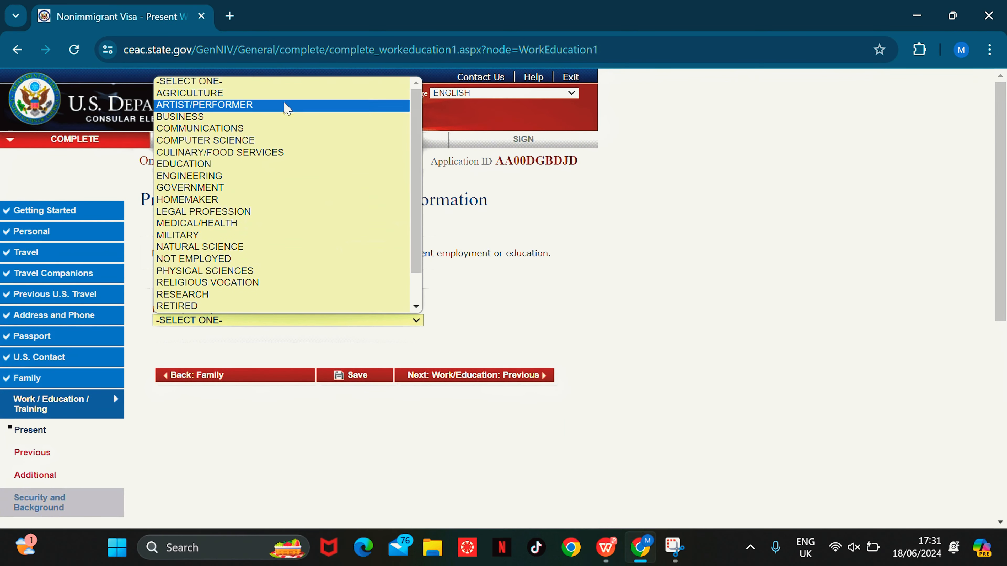
{"action": "left_click", "coordinate": [439, 278]}
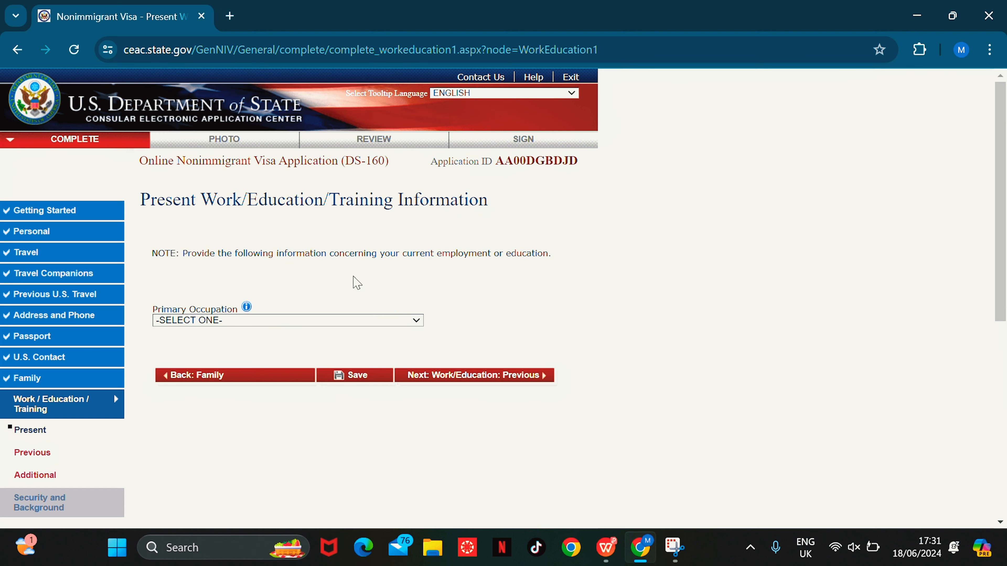
{"action": "left_click", "coordinate": [353, 322]}
{"action": "left_click_drag", "start_coordinate": [419, 119], "coordinate": [409, 218]}
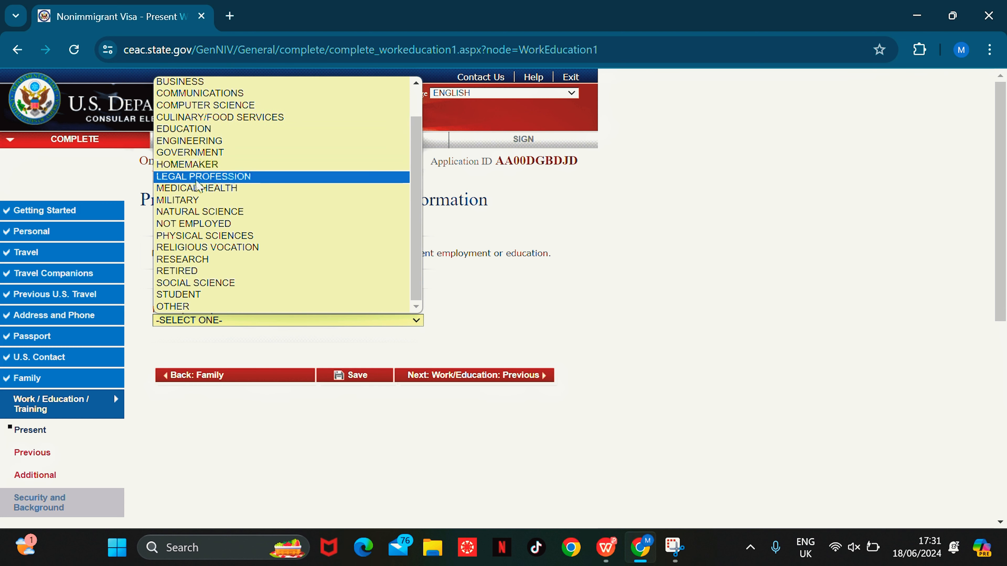
{"action": "left_click", "coordinate": [196, 188]}
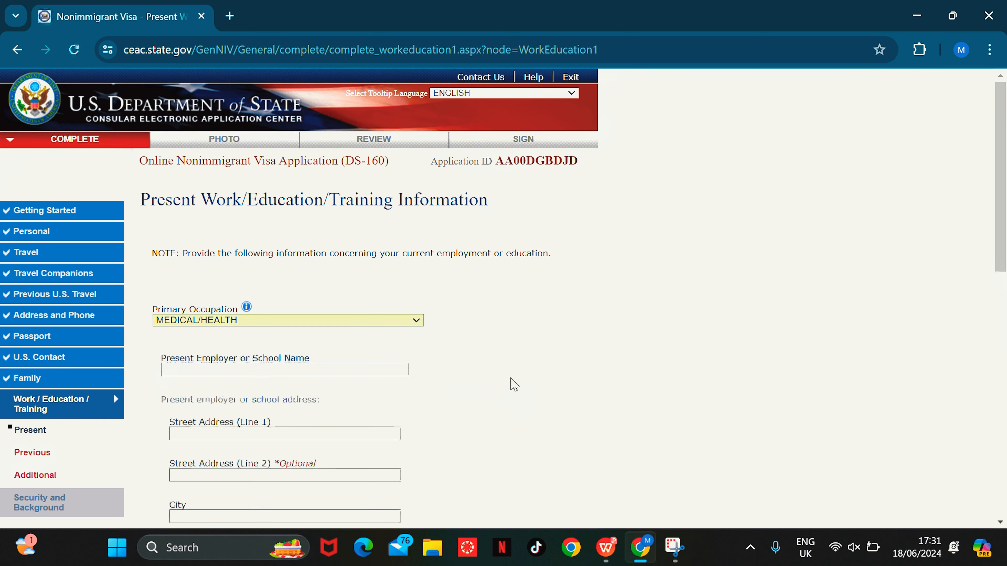
{"action": "left_click_drag", "start_coordinate": [1000, 225], "coordinate": [1001, 337]}
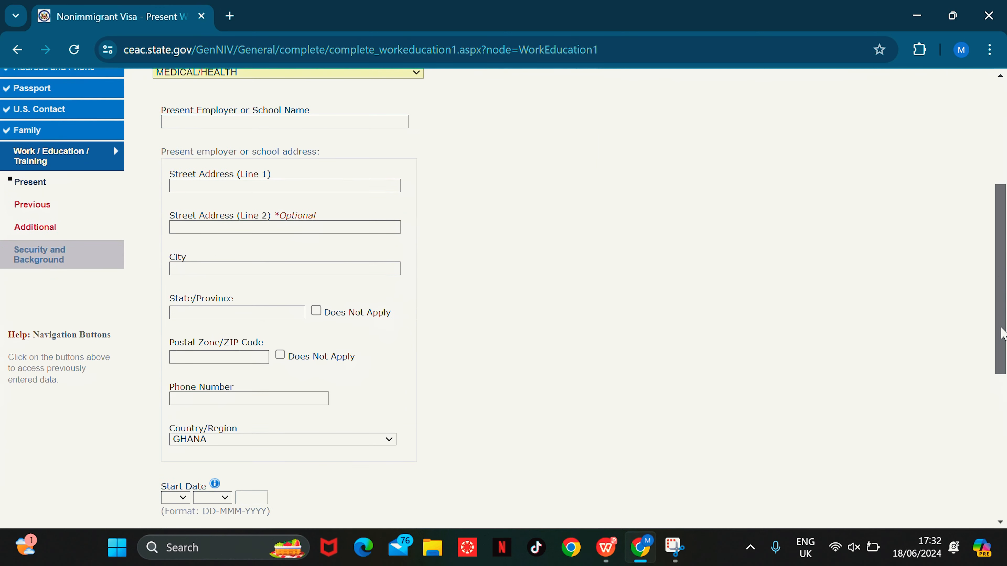
Step: Enter present employer ST EDWARDS HOSPITAL with its street address and city KUMASI
{"action": "left_click", "coordinate": [237, 122]}
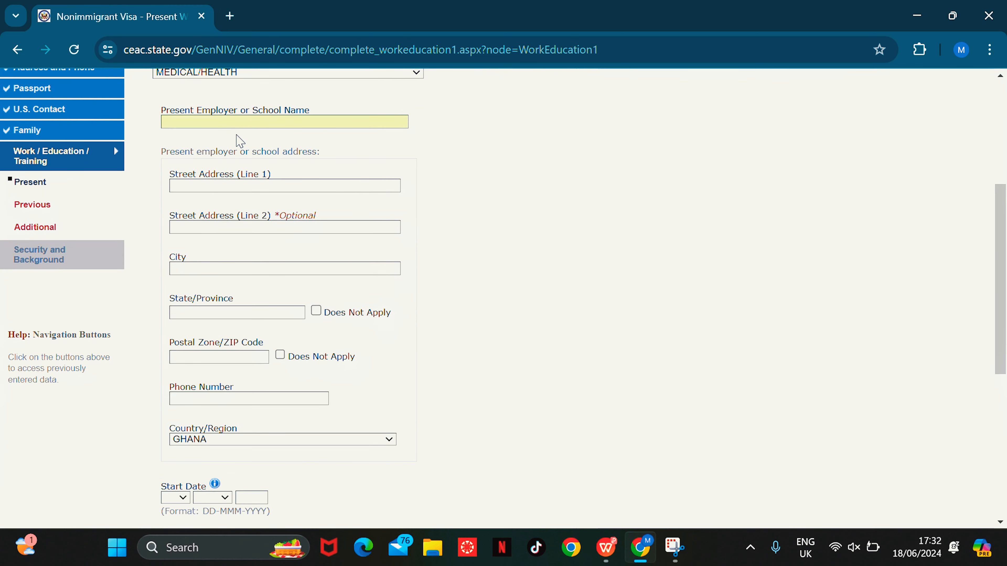
{"action": "type", "text": "ST EDWARDS HOSPITAL"}
{"action": "left_click", "coordinate": [266, 190]}
{"action": "type", "text": "21"}
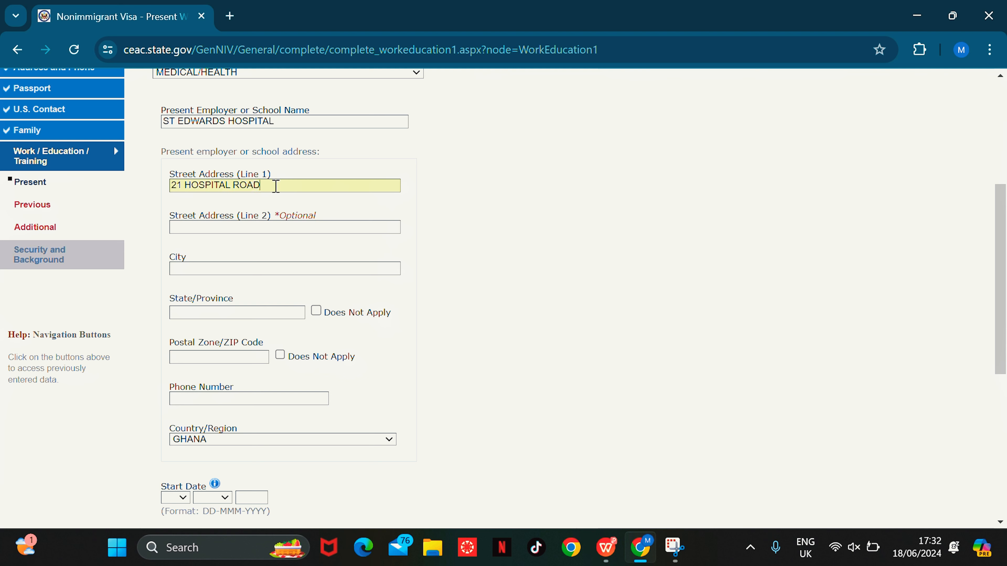
{"action": "left_click", "coordinate": [274, 269]}
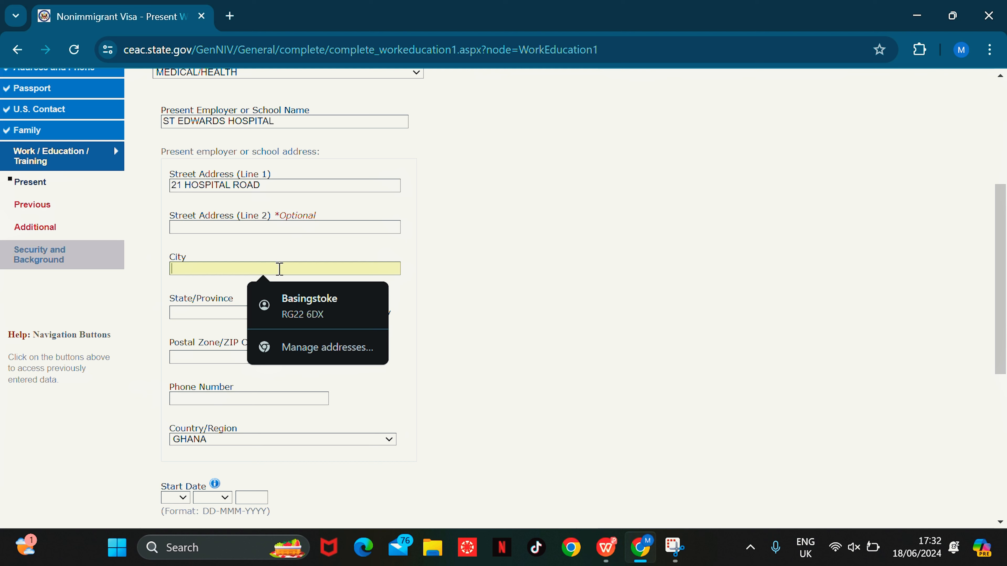
{"action": "type", "text": "KUMASI"}
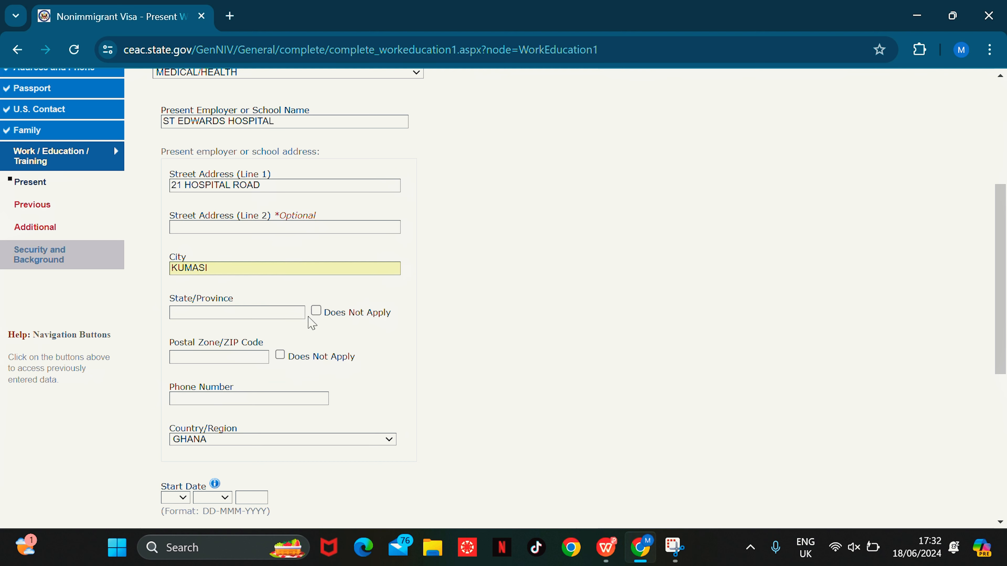
Step: Mark the postal code not applicable, set state ASHANTI, and enter the employer's phone number
{"action": "left_click", "coordinate": [315, 312]}
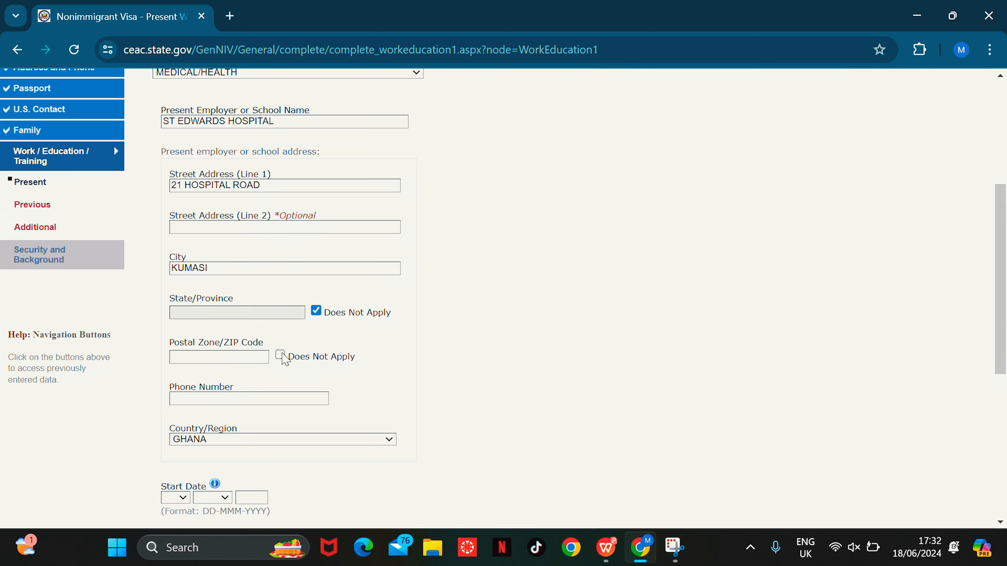
{"action": "left_click", "coordinate": [280, 354]}
{"action": "left_click", "coordinate": [316, 311]}
{"action": "left_click", "coordinate": [281, 314]}
{"action": "type", "text": "ASHANTI"}
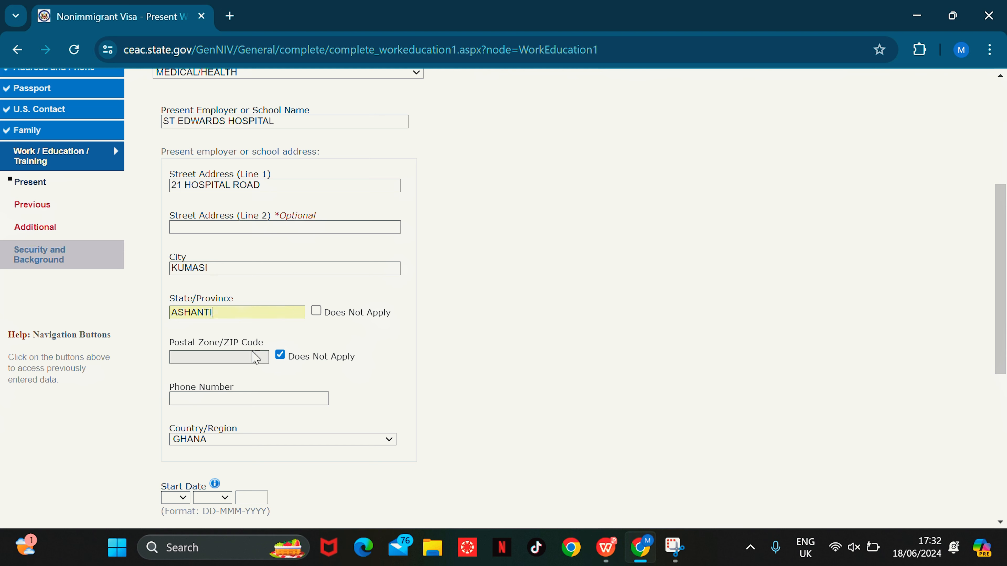
{"action": "left_click", "coordinate": [295, 401]}
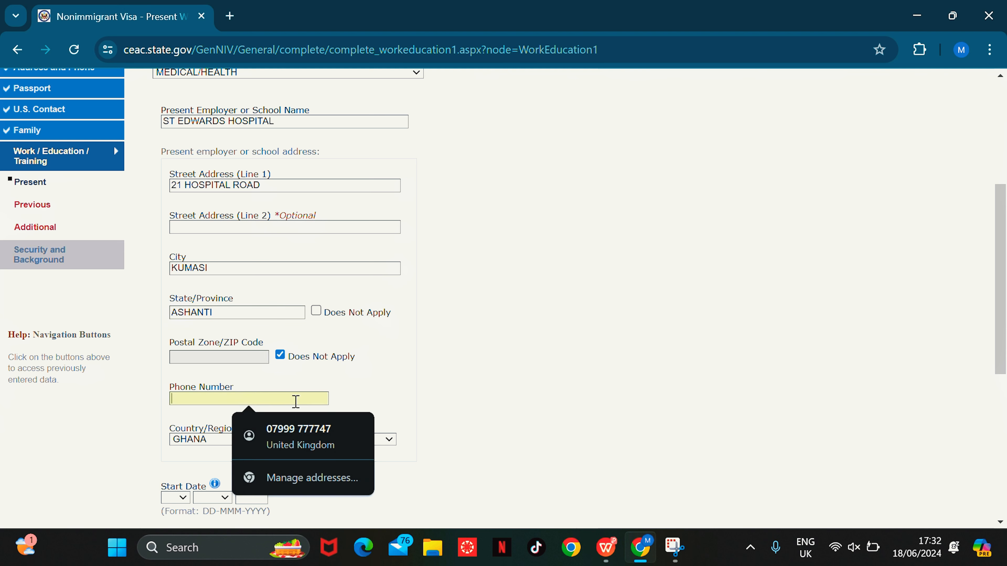
{"action": "type", "text": "01"}
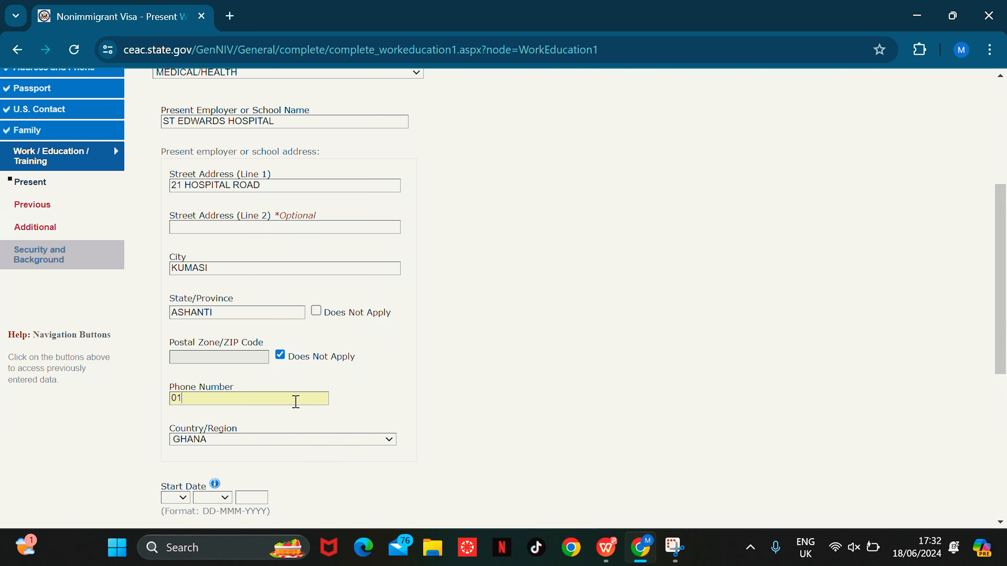
{"action": "type", "text": "234321"}
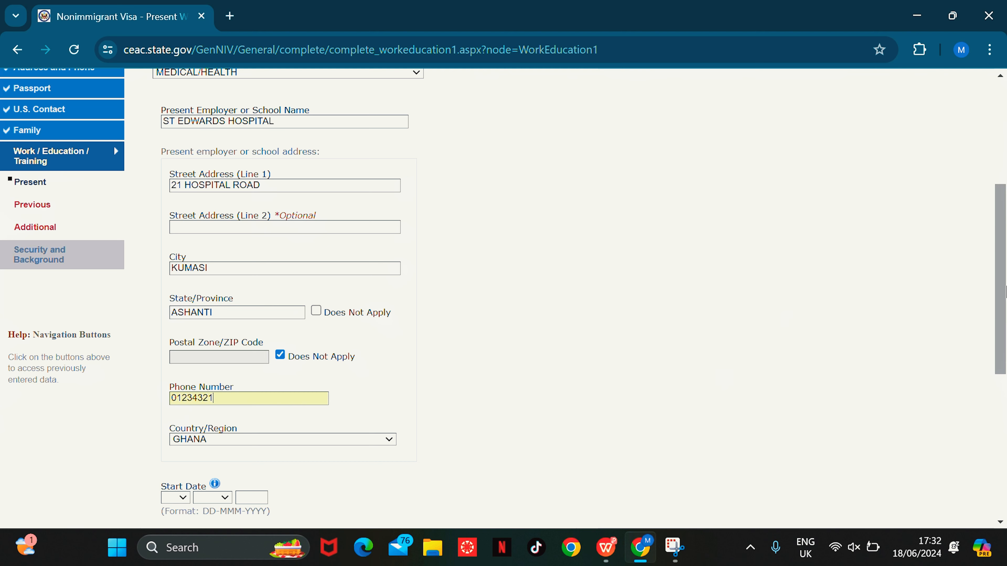
{"action": "scroll", "coordinate": [114, 146], "scroll_direction": "down", "scroll_amount": 5}
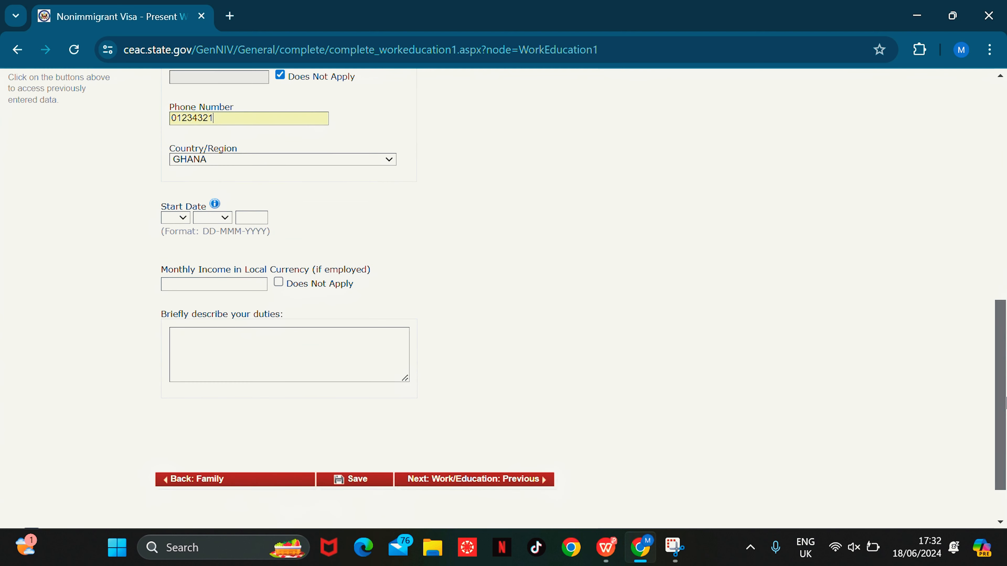
Step: Set job start date 04 FEB 2012, monthly income 1500, duties NURSE INJECTIONS, and continue
{"action": "left_click", "coordinate": [182, 218]}
{"action": "left_click", "coordinate": [171, 276]}
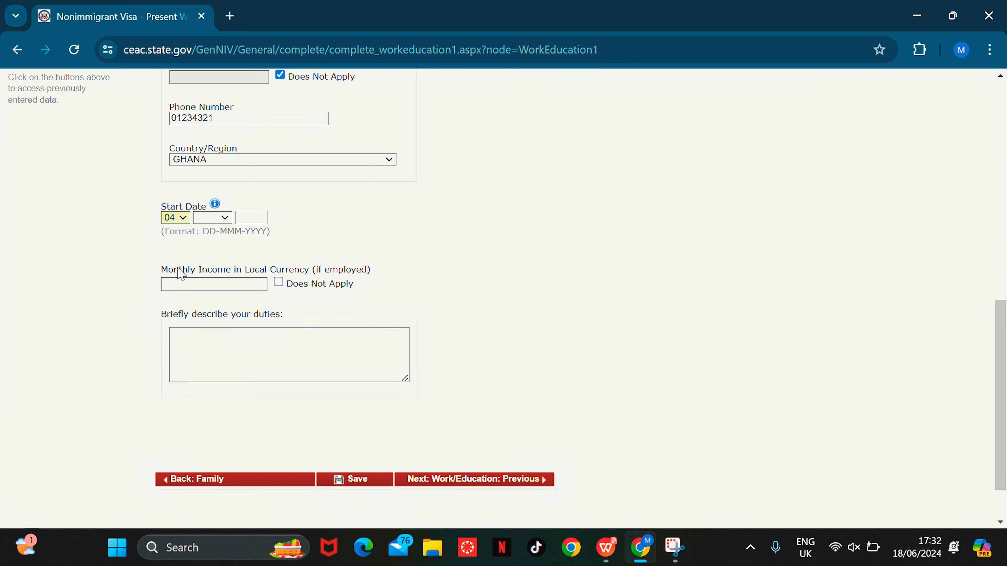
{"action": "left_click", "coordinate": [212, 218]}
{"action": "left_click", "coordinate": [212, 246]}
{"action": "left_click", "coordinate": [255, 218]}
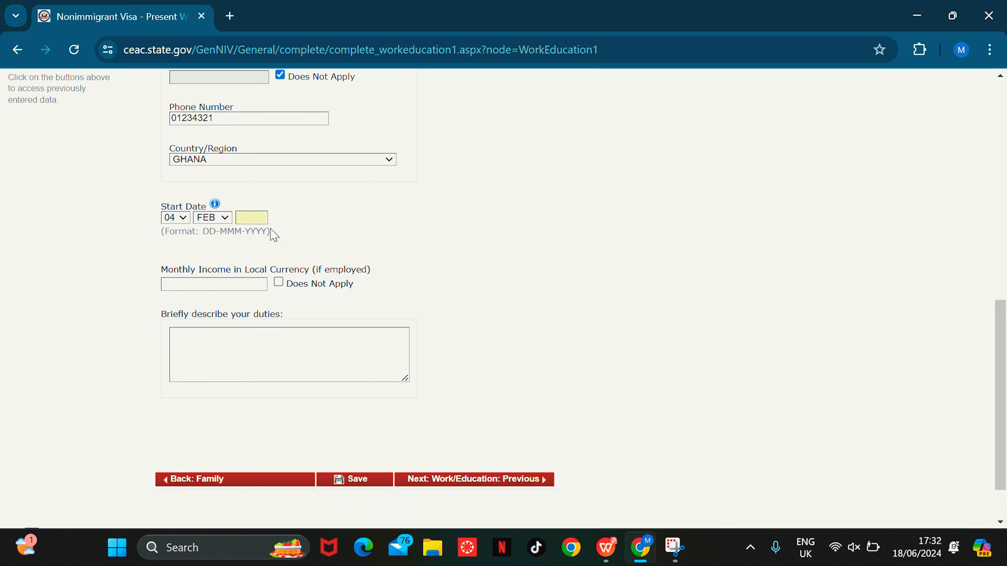
{"action": "type", "text": "2012"}
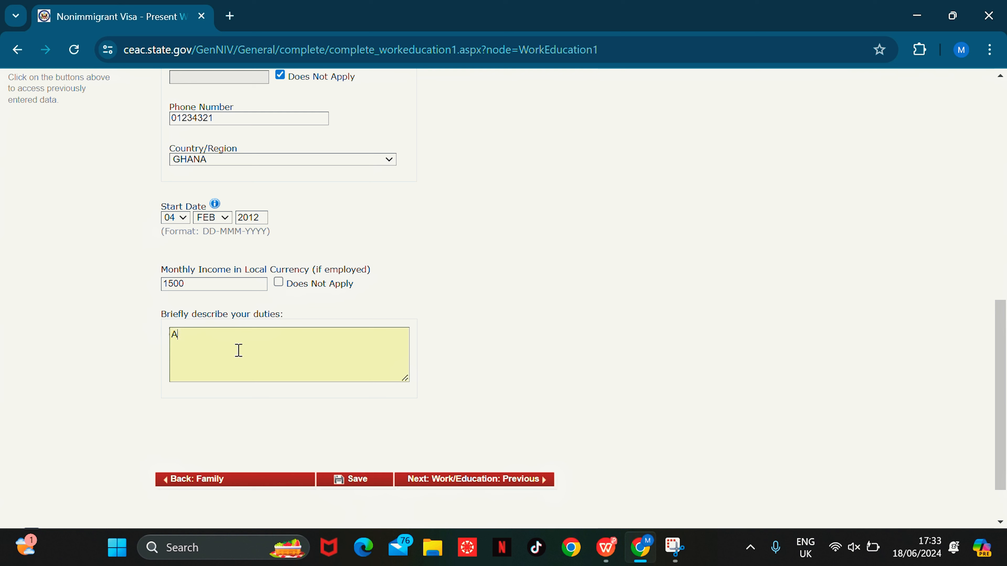
{"action": "type", "text": "NURSE IN"}
{"action": "type", "text": "JECTIONS"}
{"action": "left_click", "coordinate": [498, 480]}
Step: Answer No to previous employment and Yes to secondary or higher education
{"action": "left_click", "coordinate": [853, 321]}
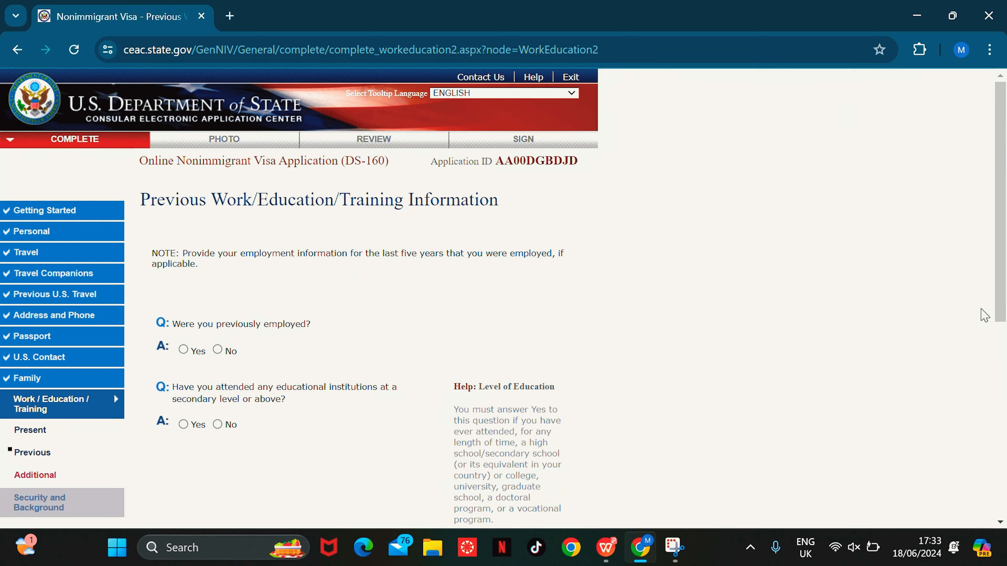
{"action": "left_click_drag", "start_coordinate": [1002, 177], "coordinate": [999, 224]}
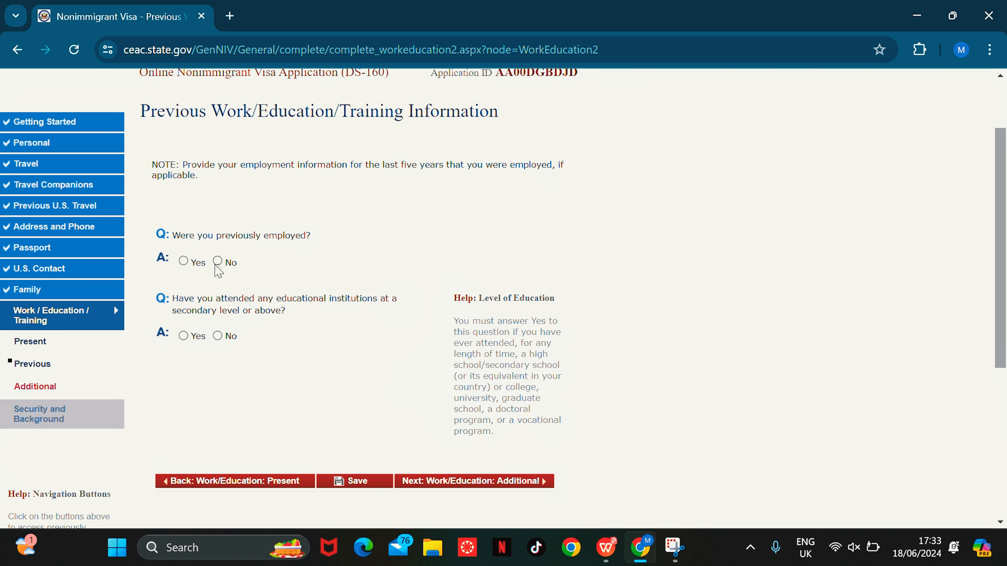
{"action": "left_click", "coordinate": [217, 261]}
{"action": "scroll", "coordinate": [242, 315], "scroll_direction": "up", "scroll_amount": 2}
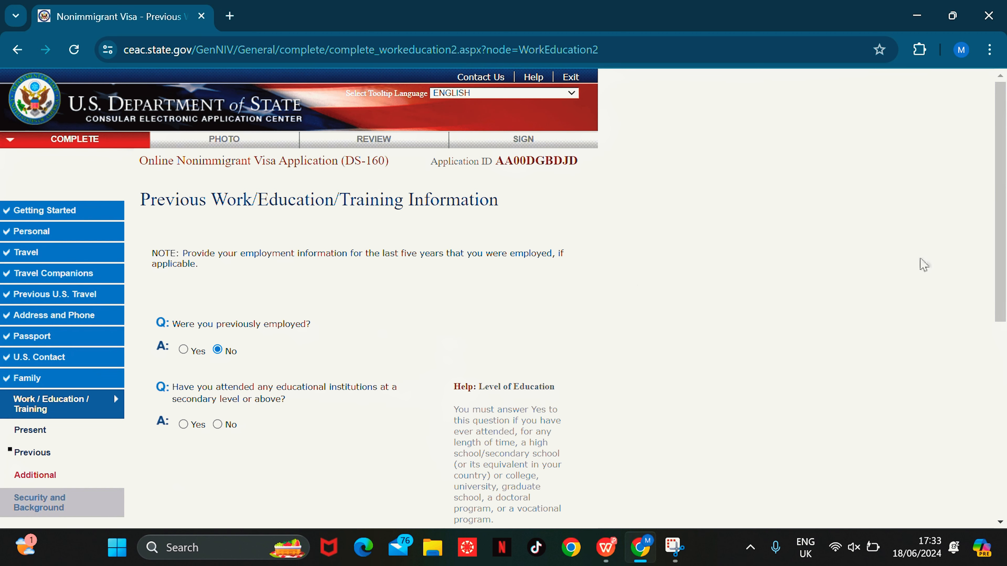
{"action": "scroll", "coordinate": [1000, 180], "scroll_direction": "down", "scroll_amount": 4}
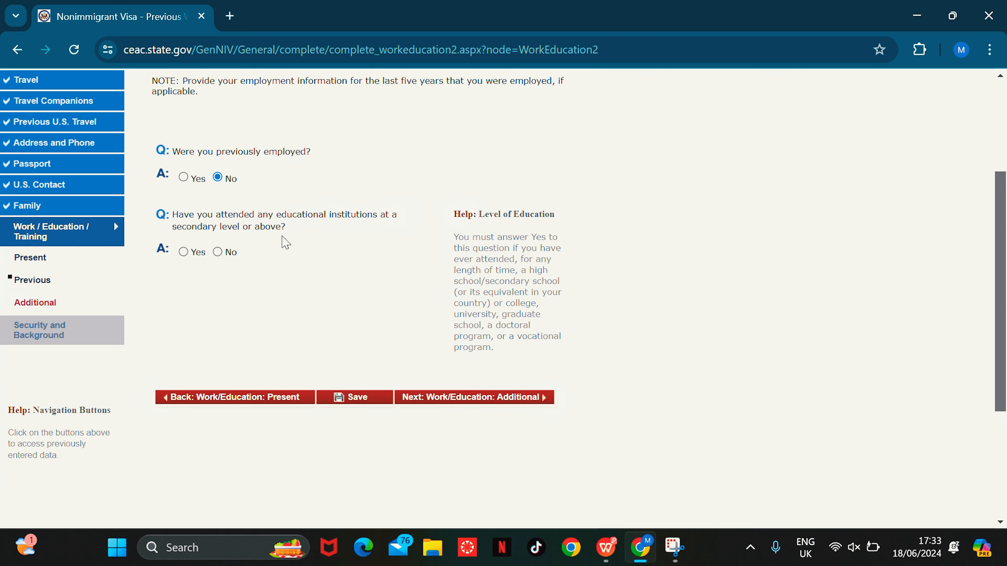
{"action": "left_click", "coordinate": [184, 253]}
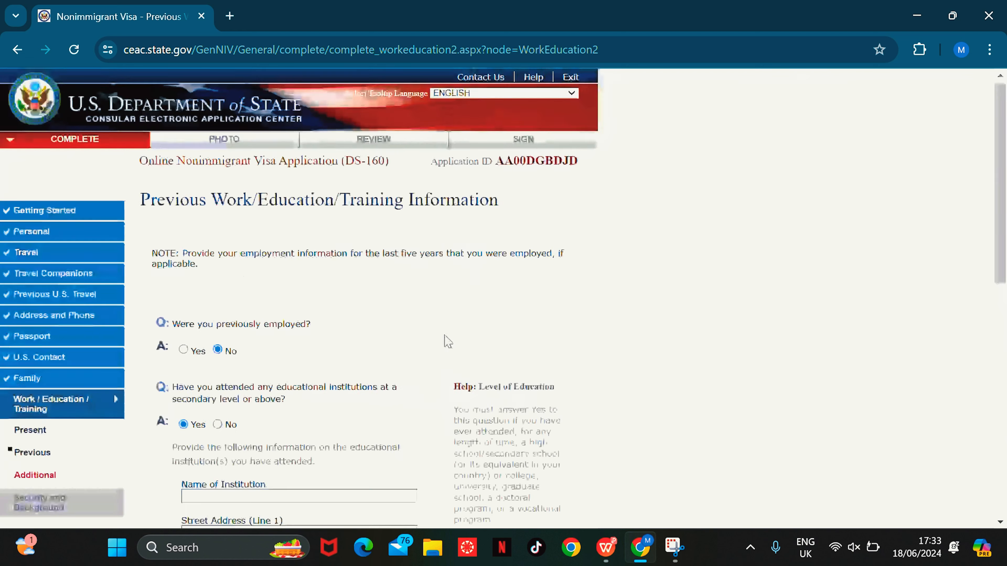
{"action": "scroll", "coordinate": [1003, 280], "scroll_direction": "down", "scroll_amount": 6}
{"action": "left_click_drag", "start_coordinate": [1005, 280], "coordinate": [1005, 317]}
Step: Enter SDA NURSES TRANING COLLEGE with its street and city KUMASI, marking state and postal code not applicable
{"action": "left_click", "coordinate": [258, 141]}
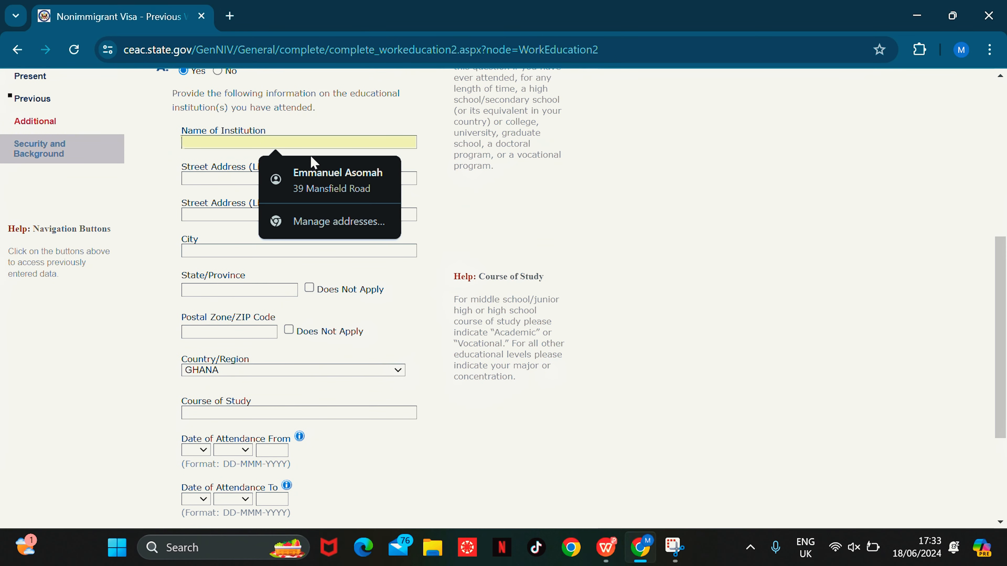
{"action": "type", "text": "SDA NUR"}
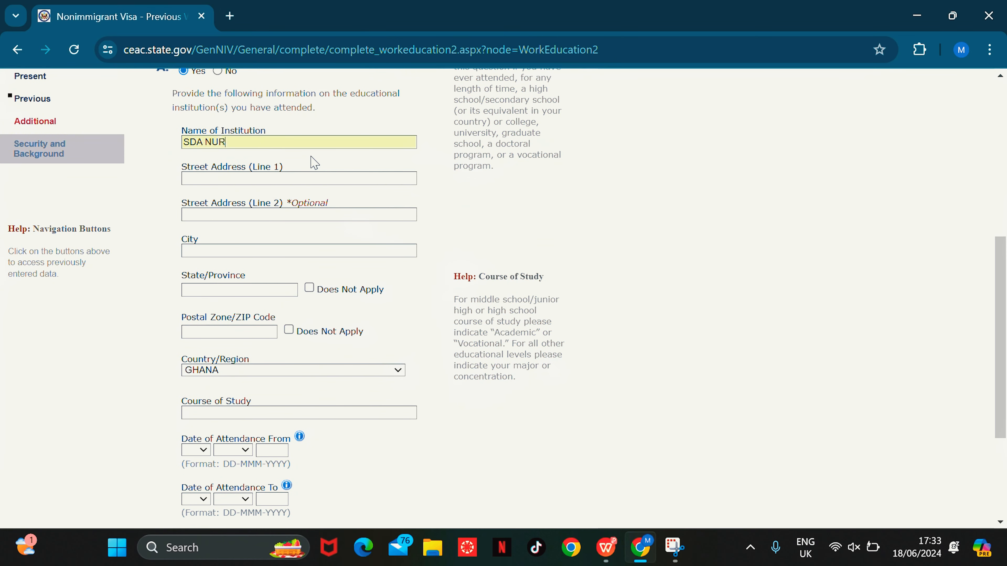
{"action": "type", "text": "SES TRANING COLLEGE"}
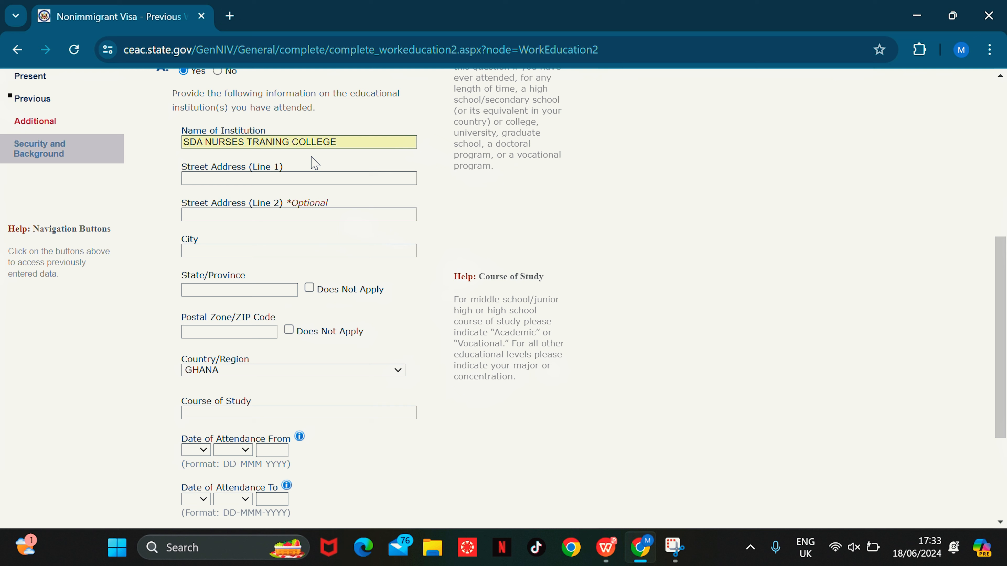
{"action": "left_click", "coordinate": [302, 179]}
{"action": "type", "text": "PC 96"}
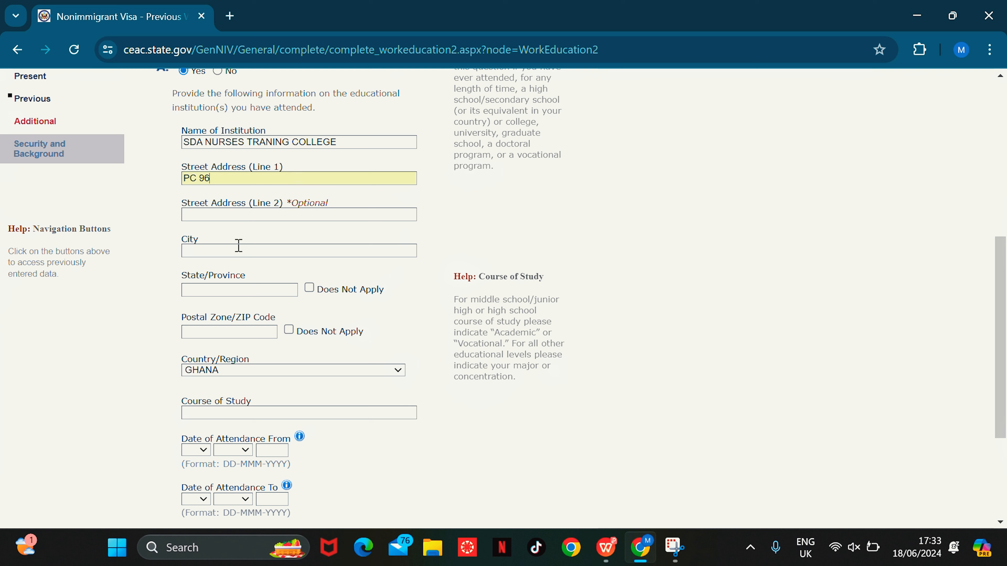
{"action": "left_click", "coordinate": [240, 250]}
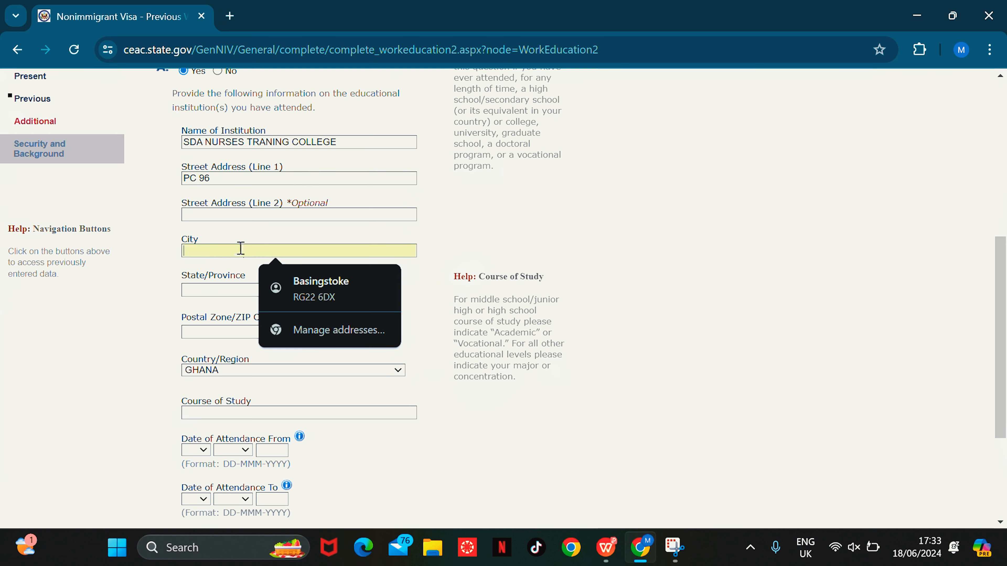
{"action": "type", "text": "KUMASI"}
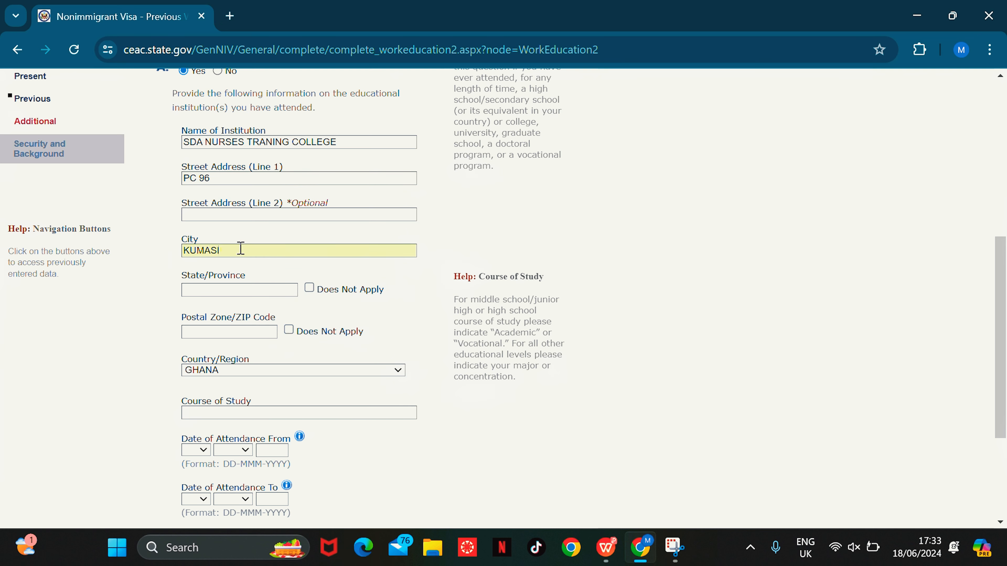
{"action": "left_click", "coordinate": [276, 289]}
{"action": "type", "text": "A"}
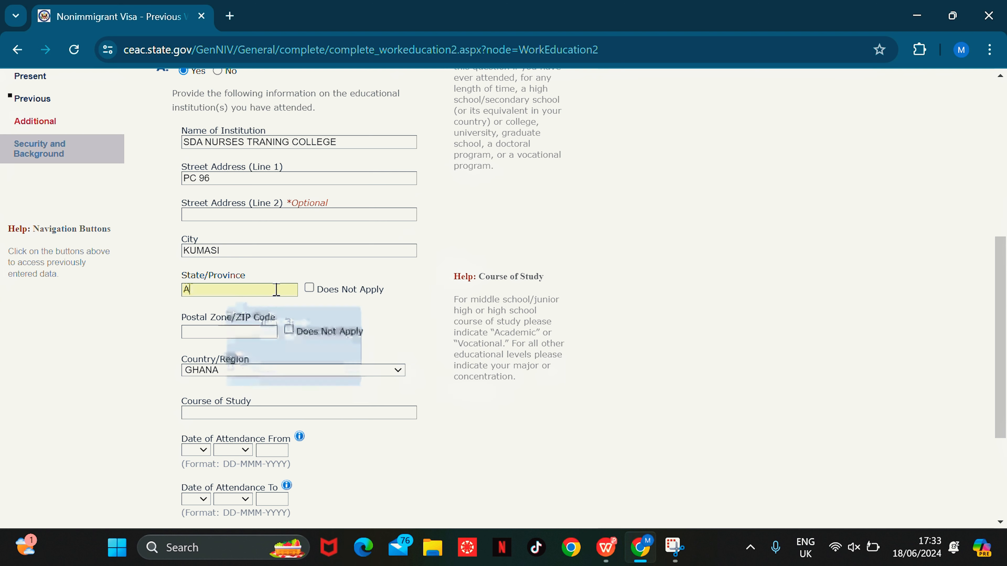
{"action": "type", "text": "SHANTI"}
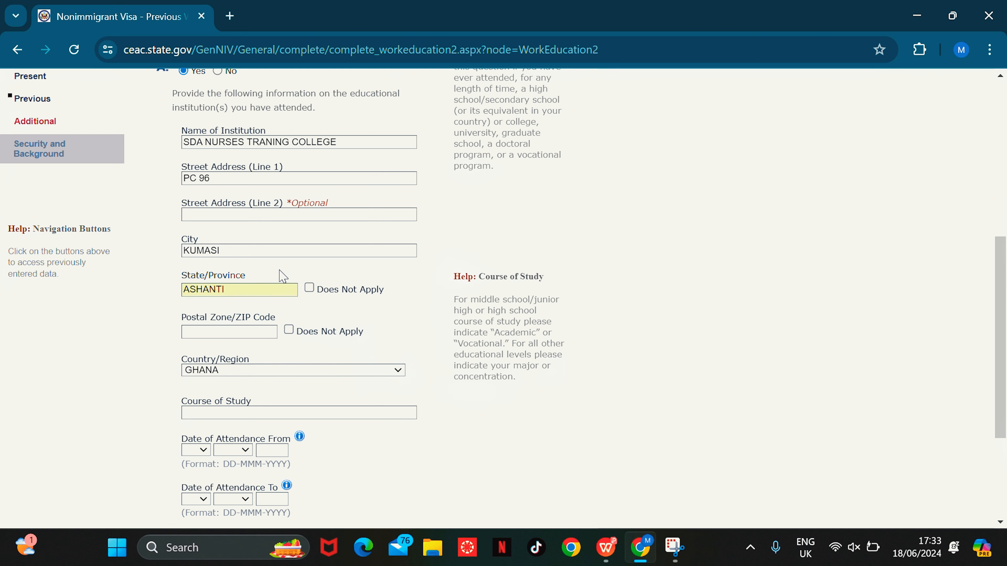
{"action": "left_click", "coordinate": [309, 288]}
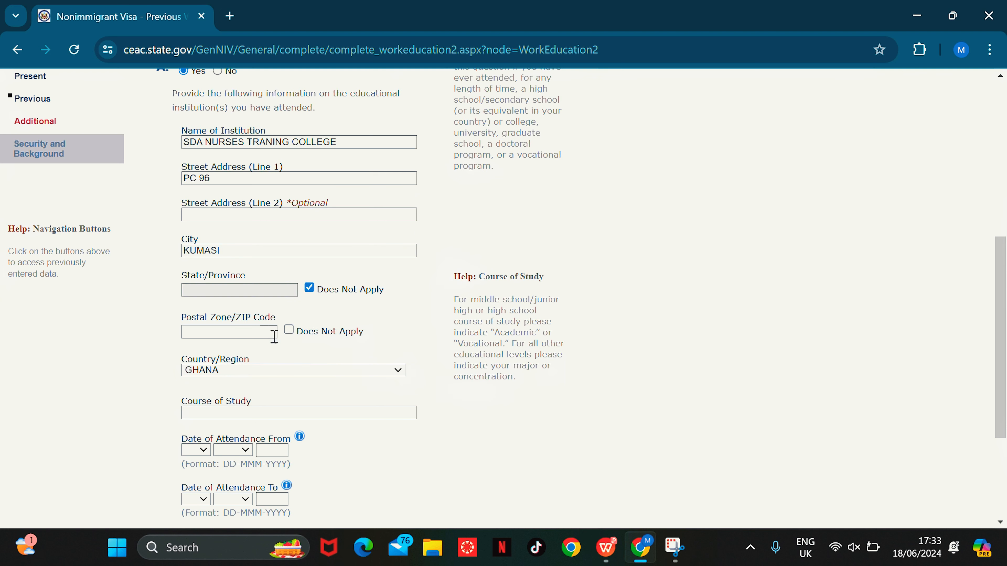
{"action": "left_click", "coordinate": [289, 330]}
{"action": "scroll", "coordinate": [1003, 257], "scroll_direction": "down", "scroll_amount": 4}
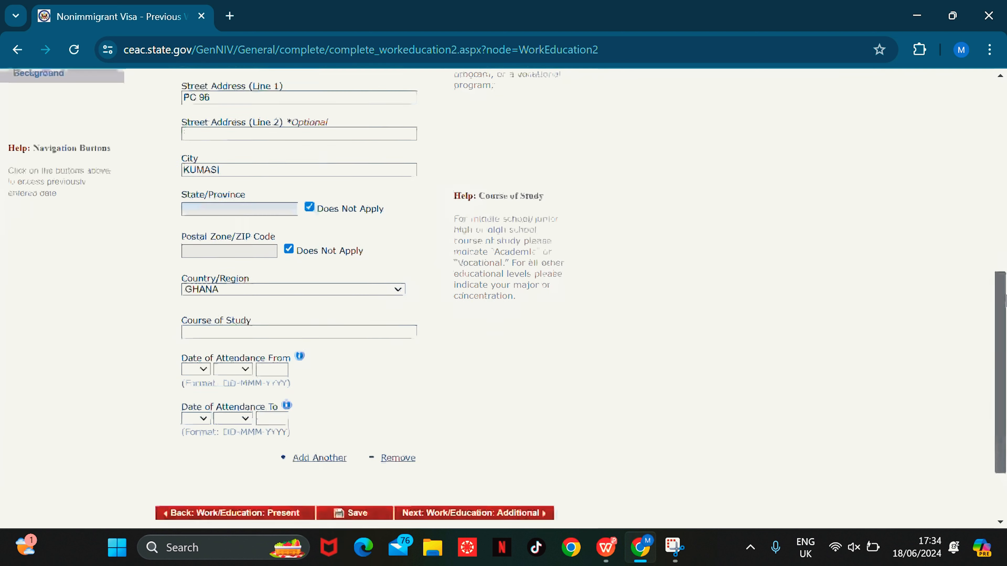
Step: Enter course of study NURSING and attendance start date 17 SEP 2008
{"action": "left_click", "coordinate": [333, 273]}
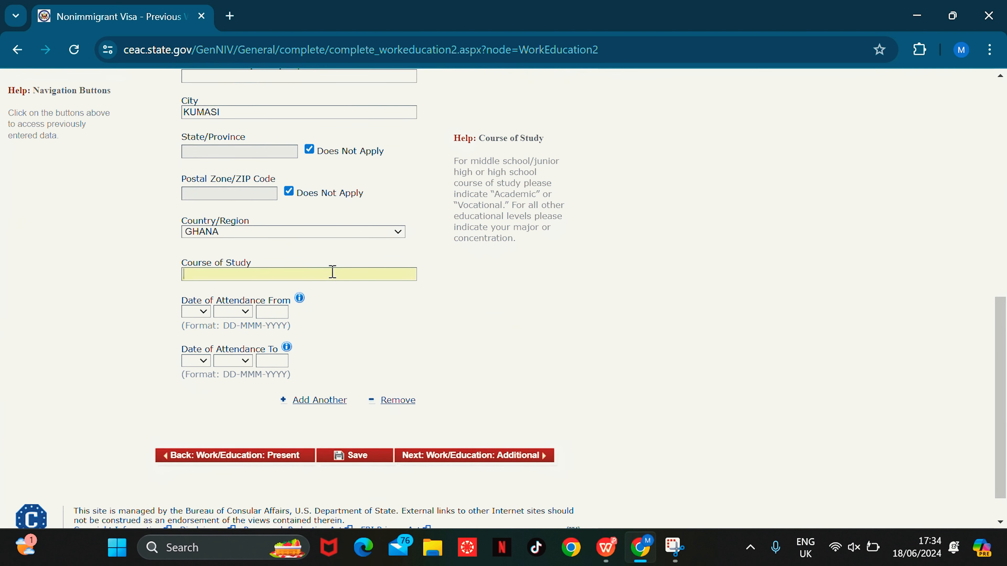
{"action": "type", "text": "NURSING"}
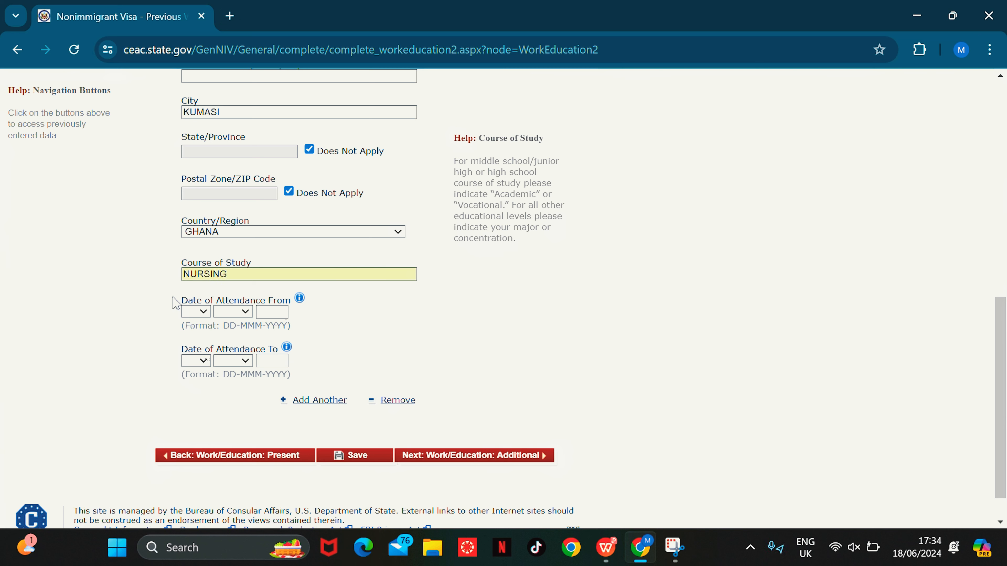
{"action": "left_click", "coordinate": [195, 312]}
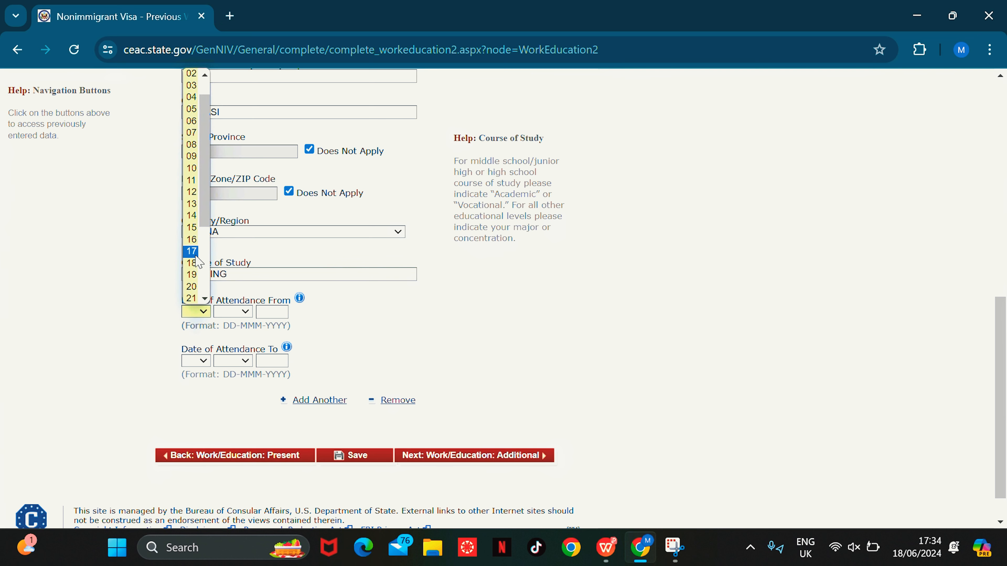
{"action": "left_click", "coordinate": [191, 251]}
{"action": "left_click", "coordinate": [233, 312]}
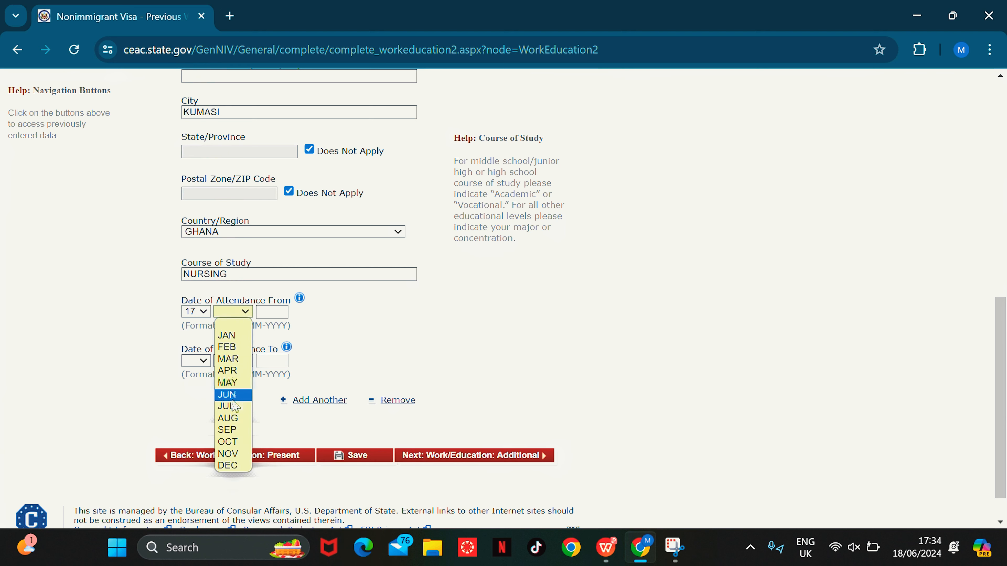
{"action": "left_click", "coordinate": [231, 432]}
{"action": "left_click", "coordinate": [274, 314]}
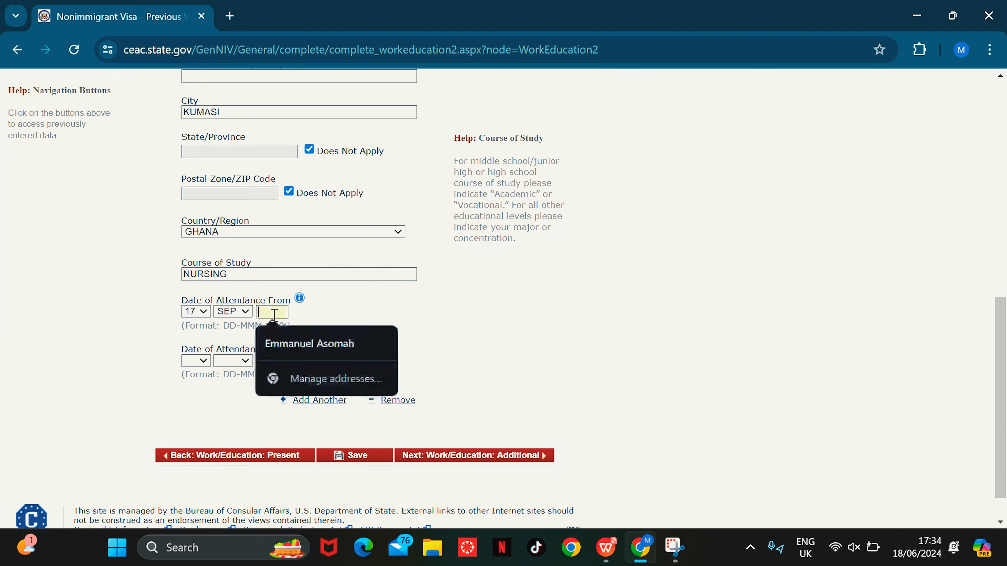
{"action": "type", "text": "20"}
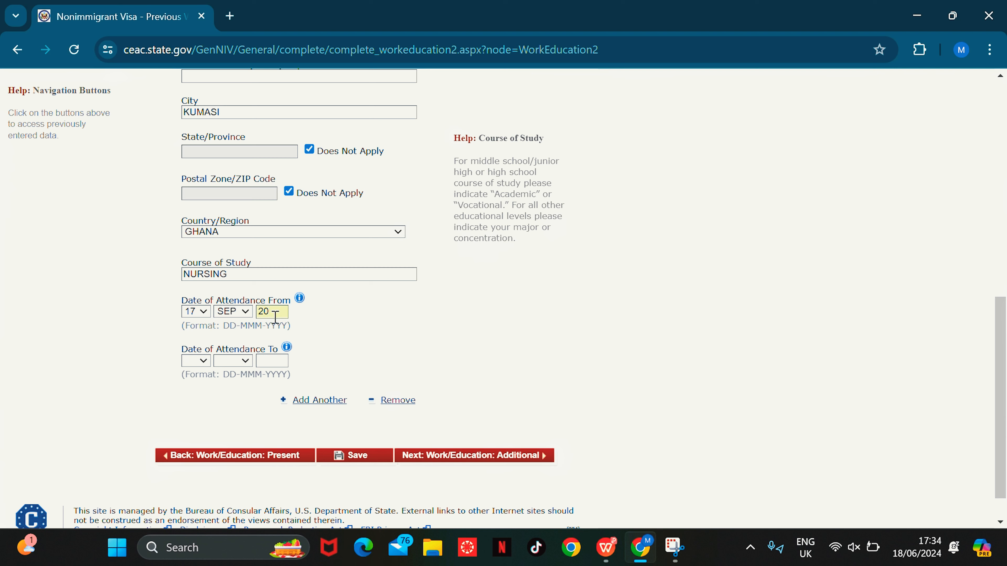
{"action": "type", "text": "11"}
{"action": "key", "text": "BackSpace"}
{"action": "key", "text": "BackSpace"}
Step: Set attendance end date 16 AUG 2011 and continue to the Additional page
{"action": "left_click", "coordinate": [196, 361]}
{"action": "left_click", "coordinate": [191, 347]}
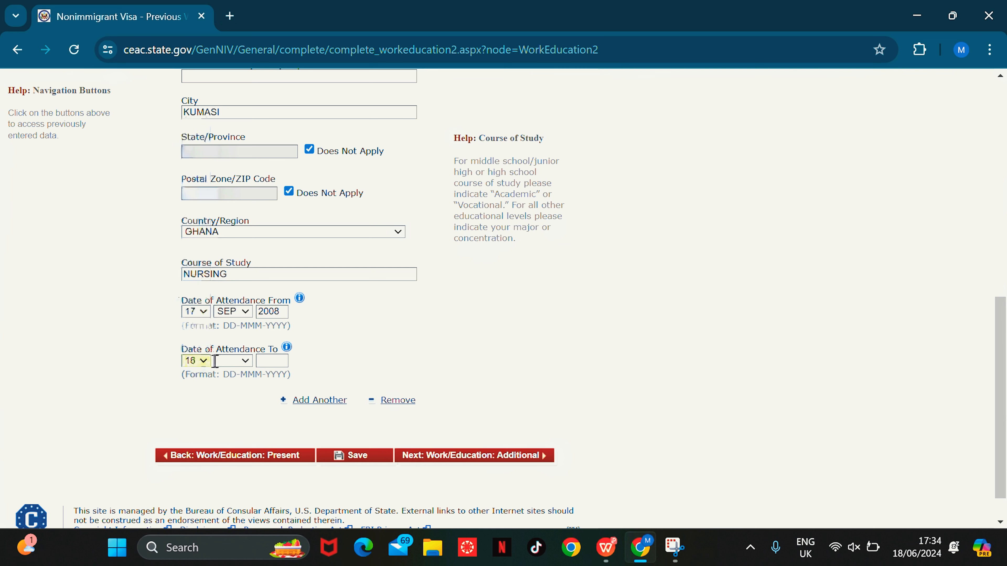
{"action": "left_click", "coordinate": [241, 361]}
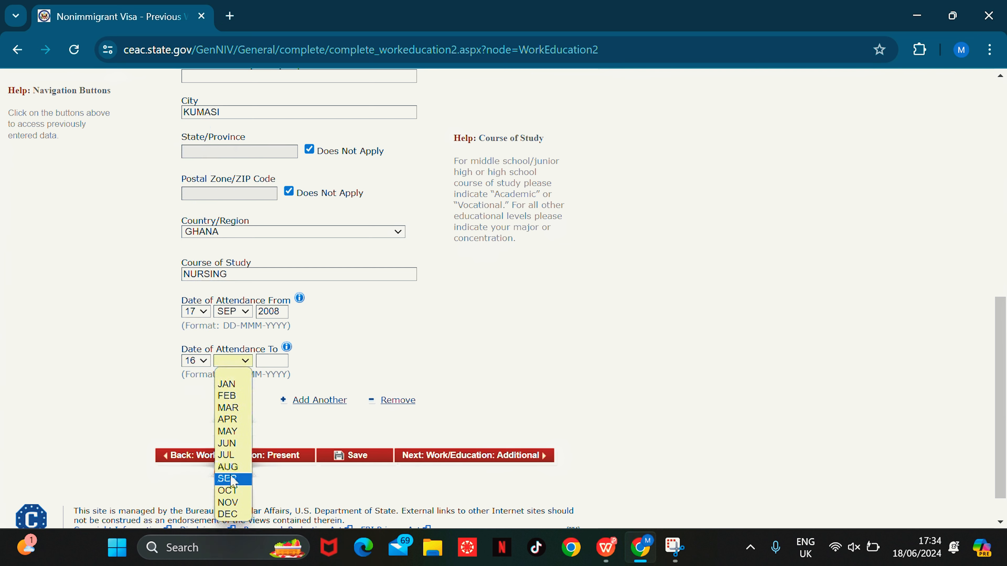
{"action": "left_click", "coordinate": [234, 467]}
{"action": "left_click", "coordinate": [272, 361]}
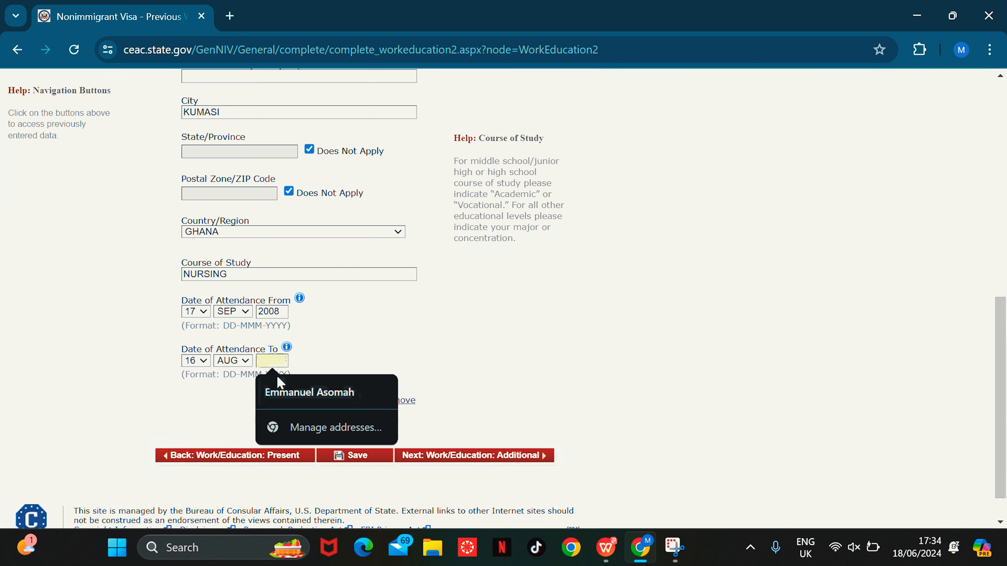
{"action": "type", "text": "2011"}
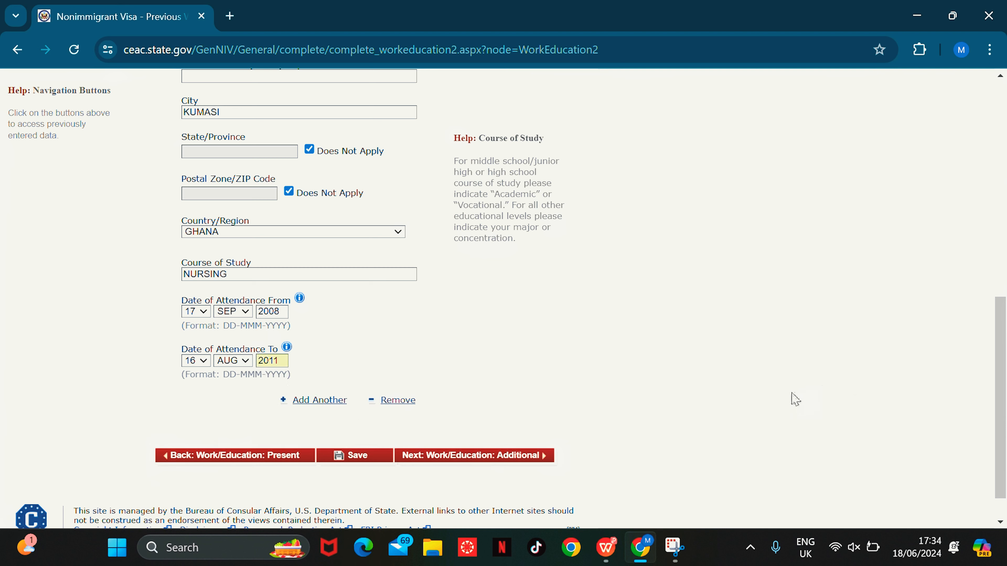
{"action": "scroll", "coordinate": [1003, 362], "scroll_direction": "down", "scroll_amount": 1}
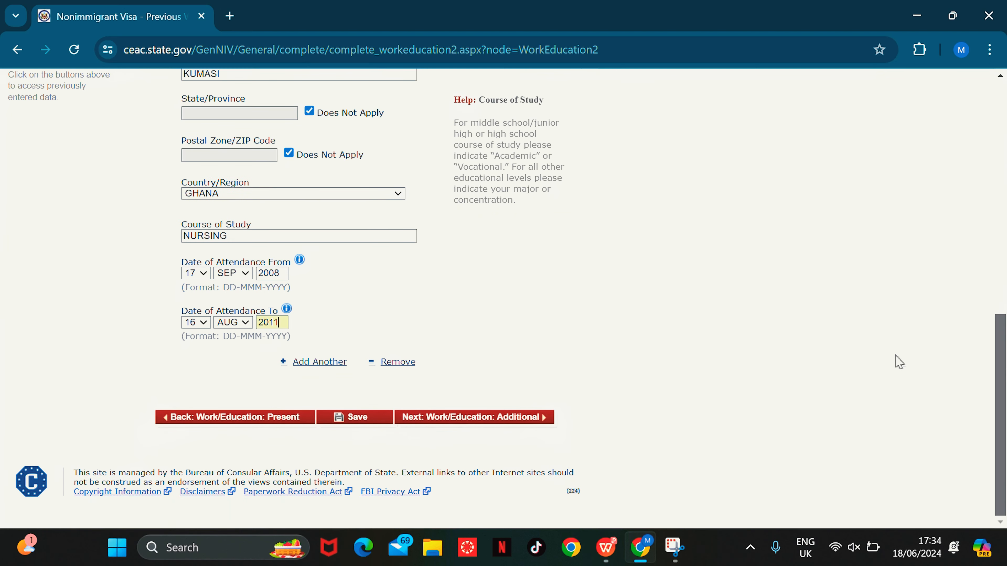
{"action": "left_click", "coordinate": [500, 416]}
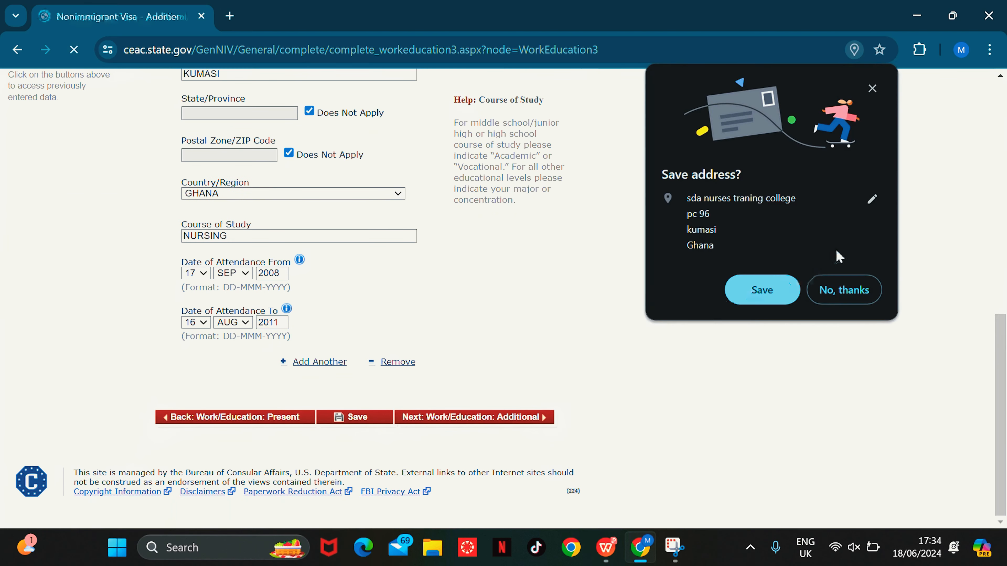
Step: Answer No to clan or tribe membership and enter ENGLISH as a spoken language
{"action": "left_click", "coordinate": [848, 292]}
{"action": "scroll", "coordinate": [1005, 178], "scroll_direction": "down", "scroll_amount": 3}
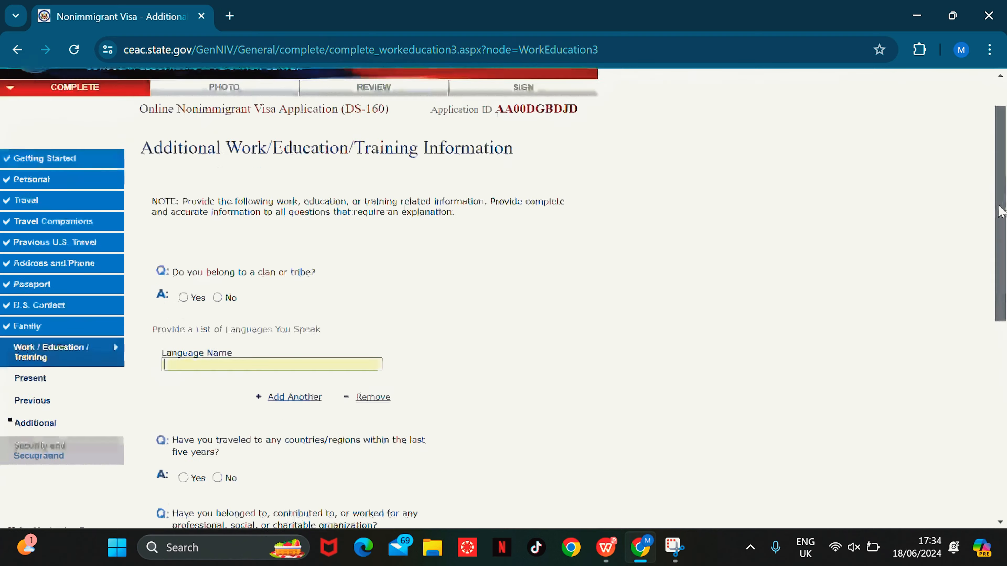
{"action": "scroll", "coordinate": [310, 111], "scroll_direction": "up", "scroll_amount": 1}
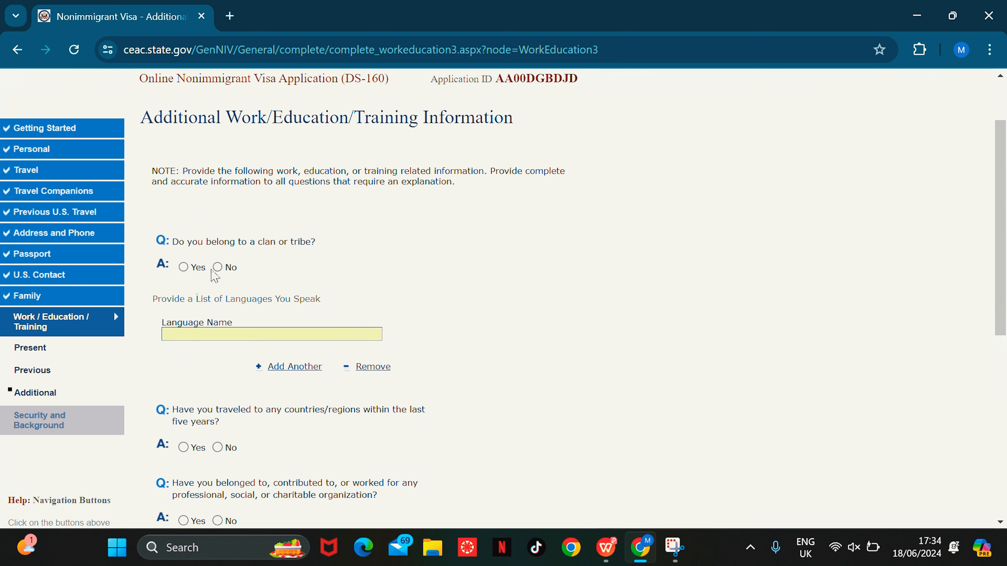
{"action": "left_click", "coordinate": [218, 267]}
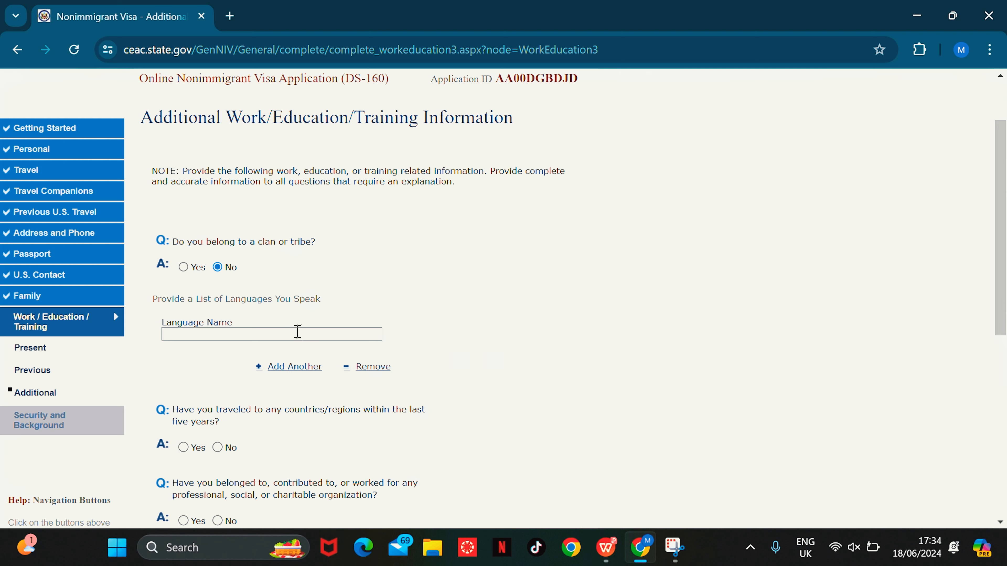
{"action": "type", "text": "ENGLISH"}
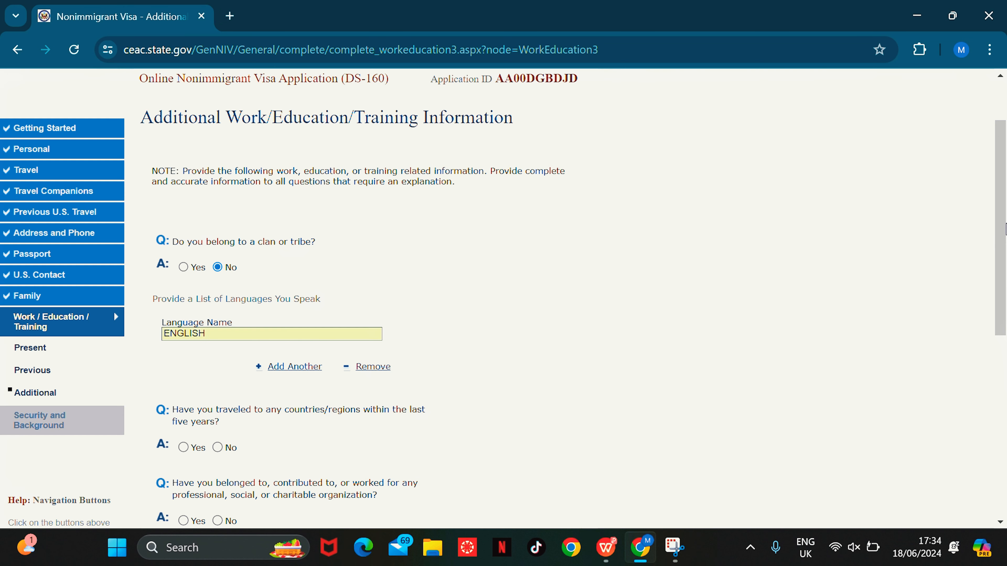
Step: Add AKAN as a second language and answer No to travel in the last five years
{"action": "scroll", "coordinate": [526, 270], "scroll_direction": "down", "scroll_amount": 2}
{"action": "left_click", "coordinate": [287, 273]}
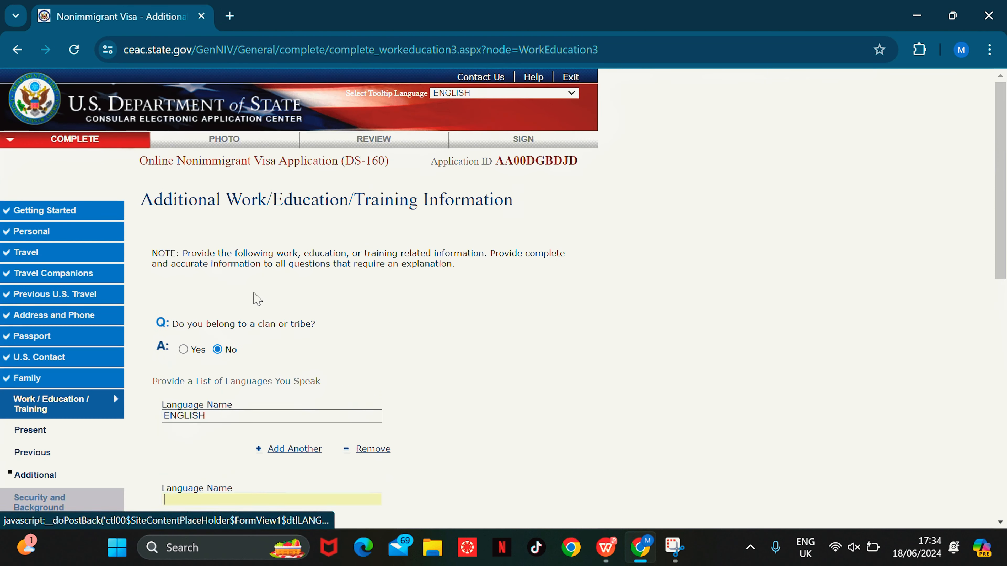
{"action": "scroll", "coordinate": [1003, 110], "scroll_direction": "down", "scroll_amount": 3}
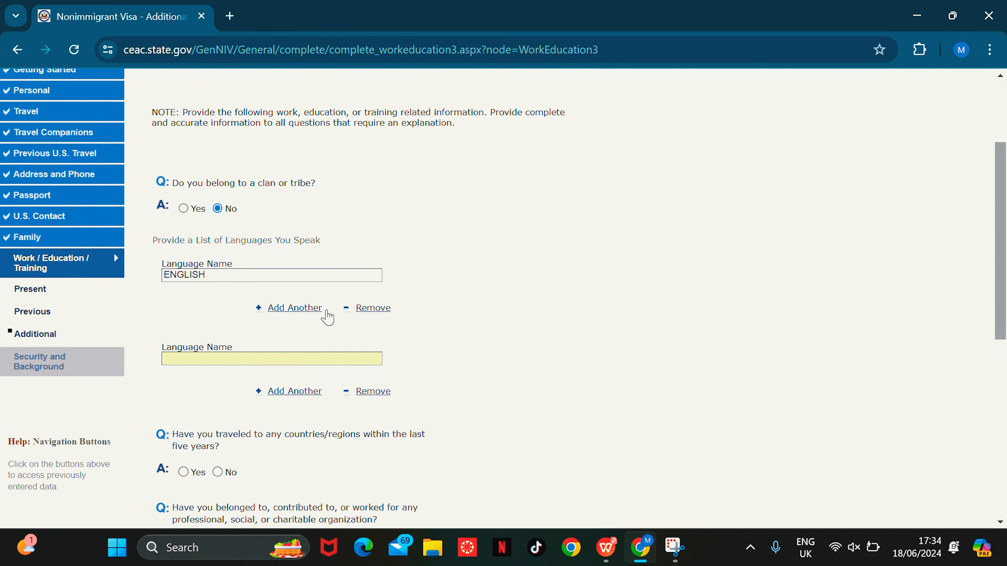
{"action": "type", "text": "AKAN"}
{"action": "scroll", "coordinate": [1005, 395], "scroll_direction": "down", "scroll_amount": 5}
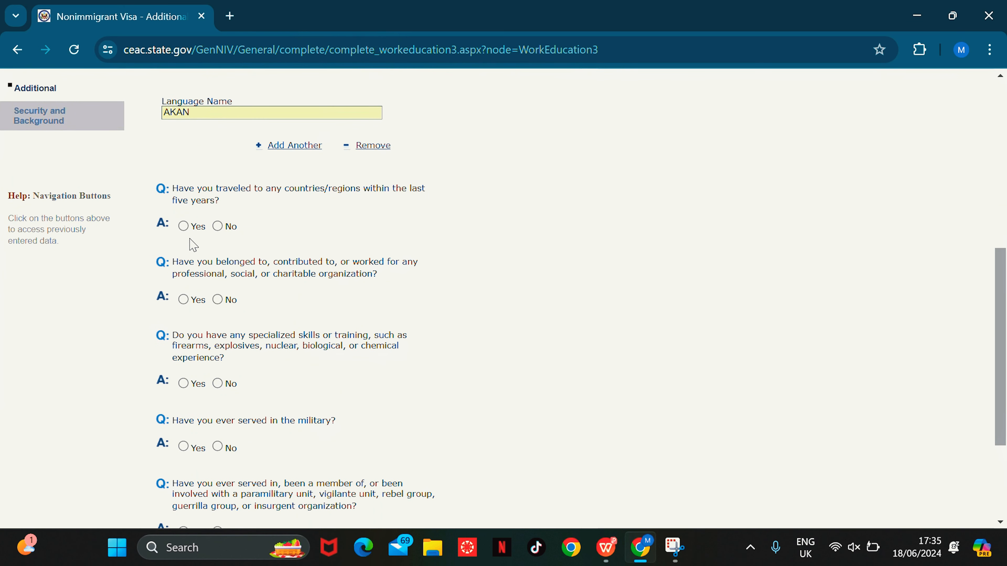
{"action": "left_click", "coordinate": [217, 227]}
{"action": "scroll", "coordinate": [221, 232], "scroll_direction": "down", "scroll_amount": 2}
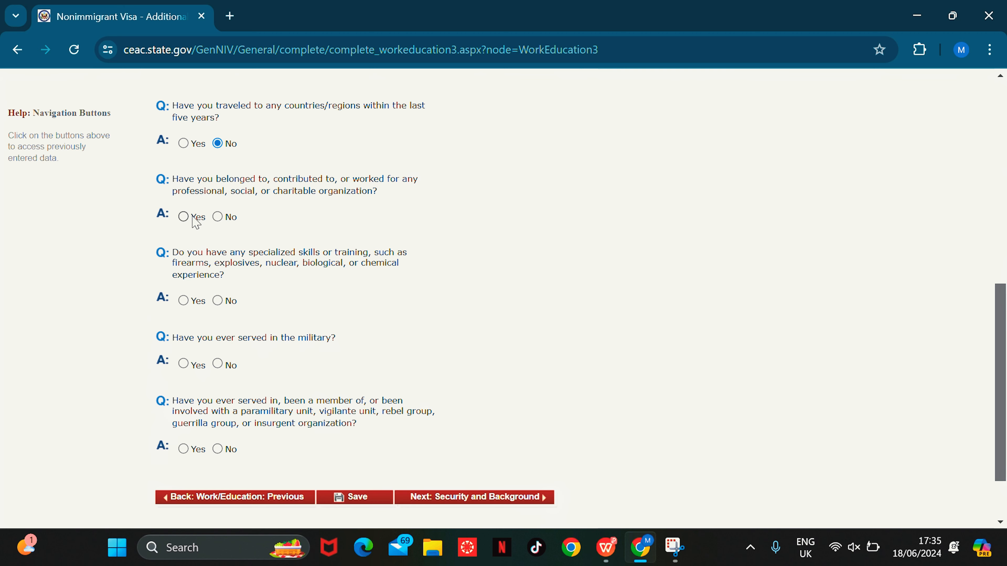
Step: Answer No to organization membership, weapons training, military service and paramilitary involvement
{"action": "left_click", "coordinate": [218, 217]}
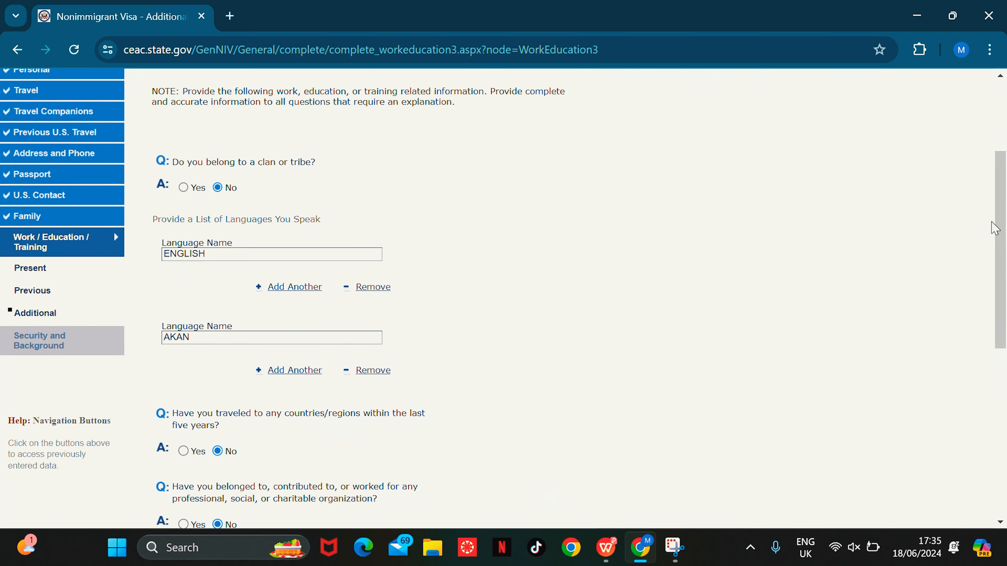
{"action": "scroll", "coordinate": [113, 231], "scroll_direction": "down", "scroll_amount": 5}
{"action": "left_click_drag", "start_coordinate": [1006, 284], "coordinate": [1005, 330]}
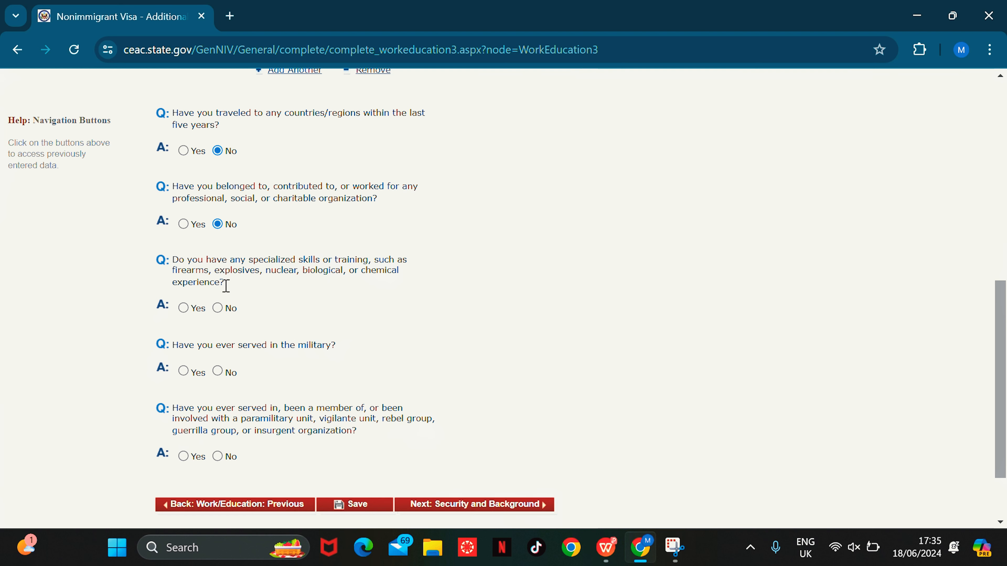
{"action": "left_click", "coordinate": [218, 308]}
{"action": "scroll", "coordinate": [503, 294], "scroll_direction": "down", "scroll_amount": 2}
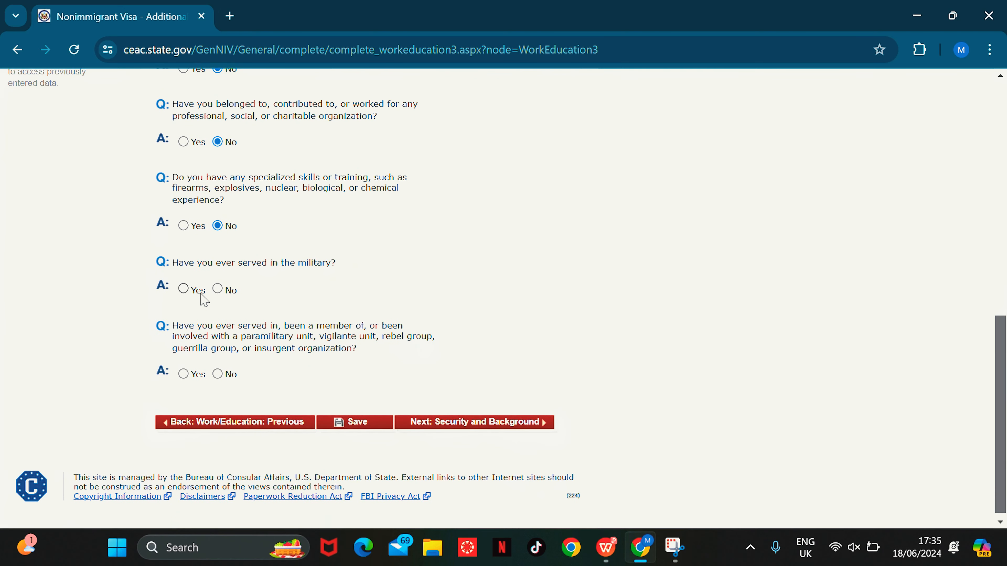
{"action": "left_click", "coordinate": [218, 288]}
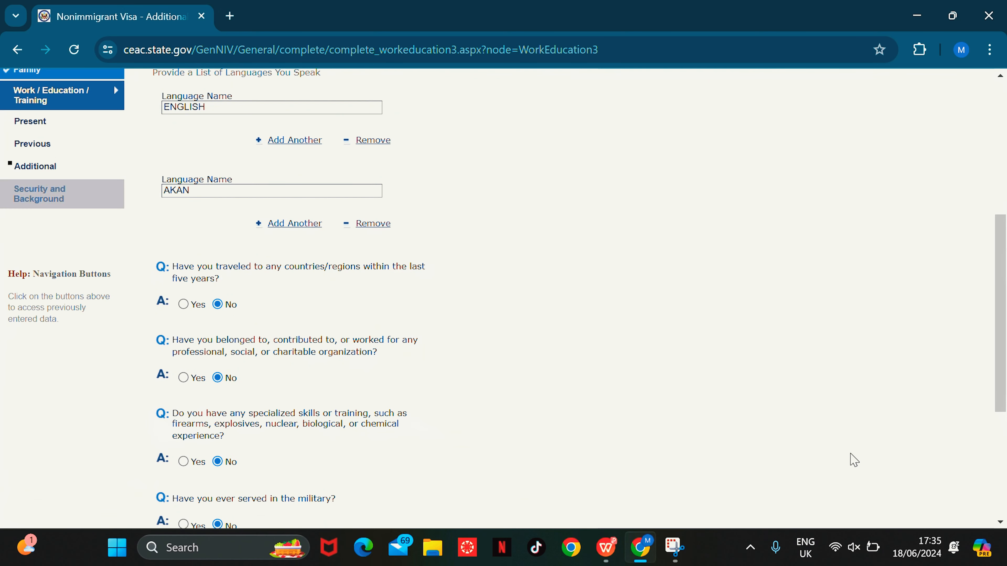
{"action": "left_click_drag", "start_coordinate": [996, 306], "coordinate": [1000, 410]}
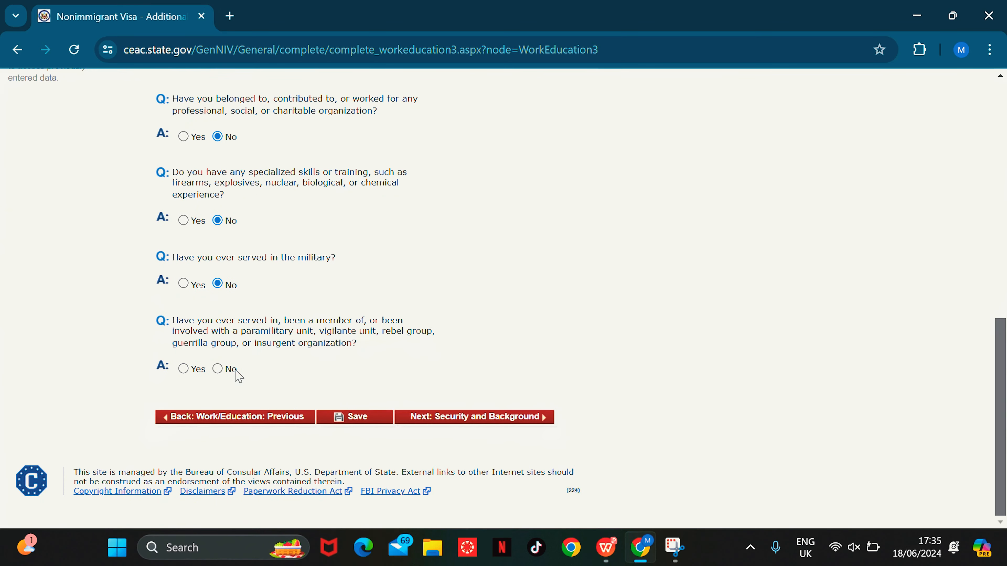
{"action": "left_click", "coordinate": [221, 370]}
Step: Go to Security and Background Part 1, answer its health questions No, and submit
{"action": "left_click", "coordinate": [520, 419]}
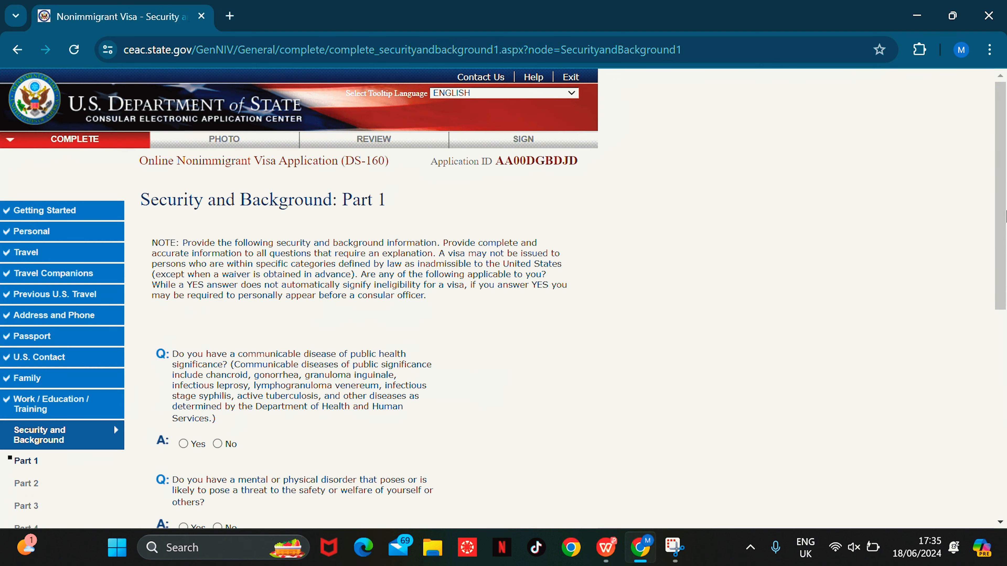
{"action": "scroll", "coordinate": [1003, 277], "scroll_direction": "down", "scroll_amount": 2}
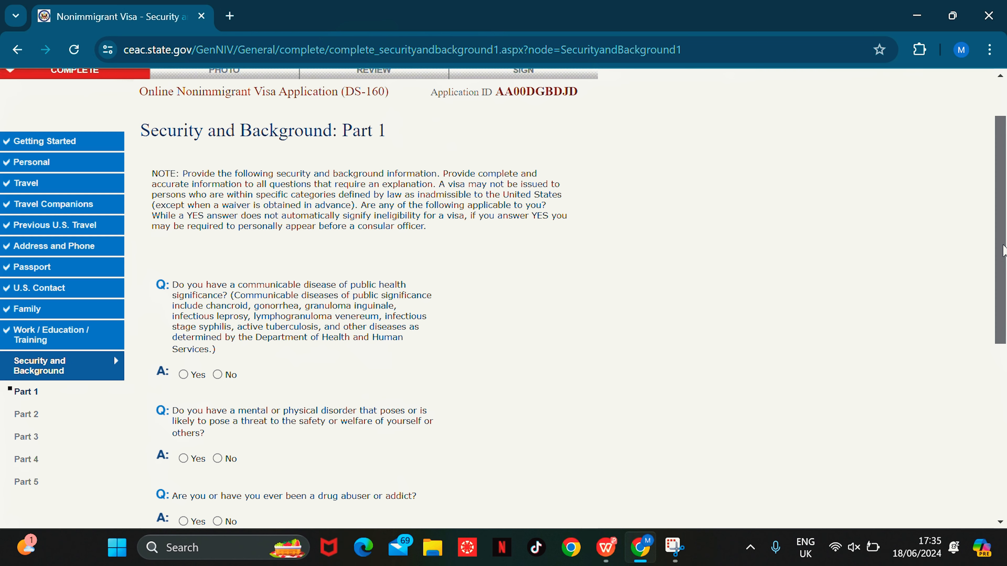
{"action": "left_click_drag", "start_coordinate": [1003, 250], "coordinate": [1002, 264]}
{"action": "scroll", "coordinate": [1002, 263], "scroll_direction": "down", "scroll_amount": 2}
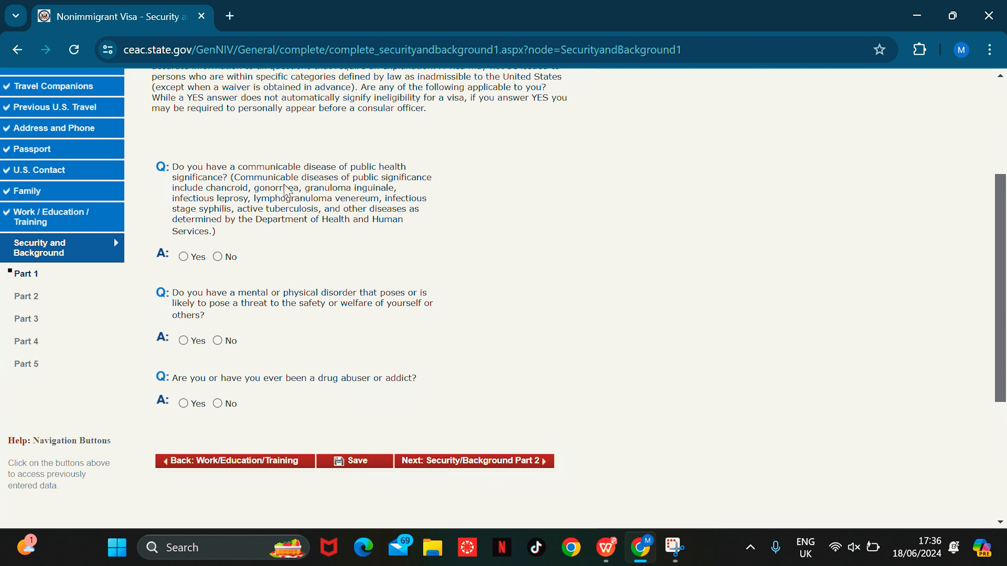
{"action": "left_click", "coordinate": [225, 258]}
{"action": "scroll", "coordinate": [1005, 256], "scroll_direction": "down", "scroll_amount": 3}
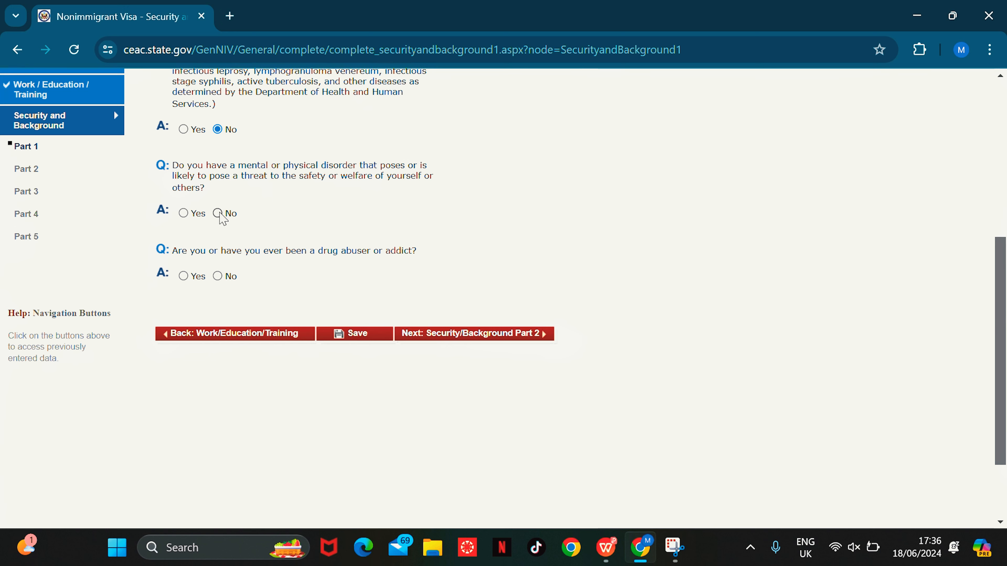
{"action": "left_click", "coordinate": [217, 214]}
{"action": "left_click", "coordinate": [516, 337]}
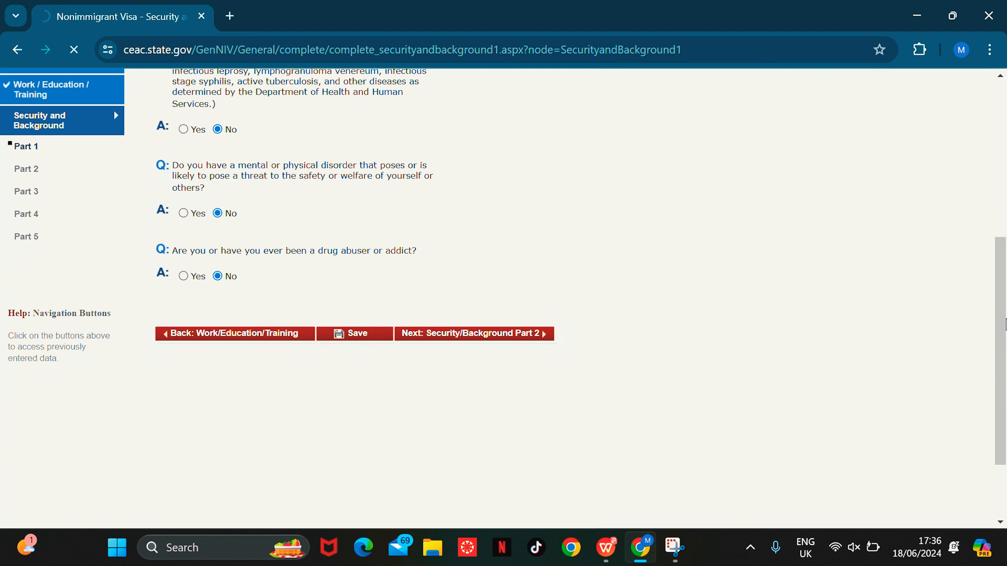
Step: Answer No to aiding trafficking offenders and benefiting from trafficking, then continue to Part 3
{"action": "scroll", "coordinate": [1005, 323], "scroll_direction": "up", "scroll_amount": 4}
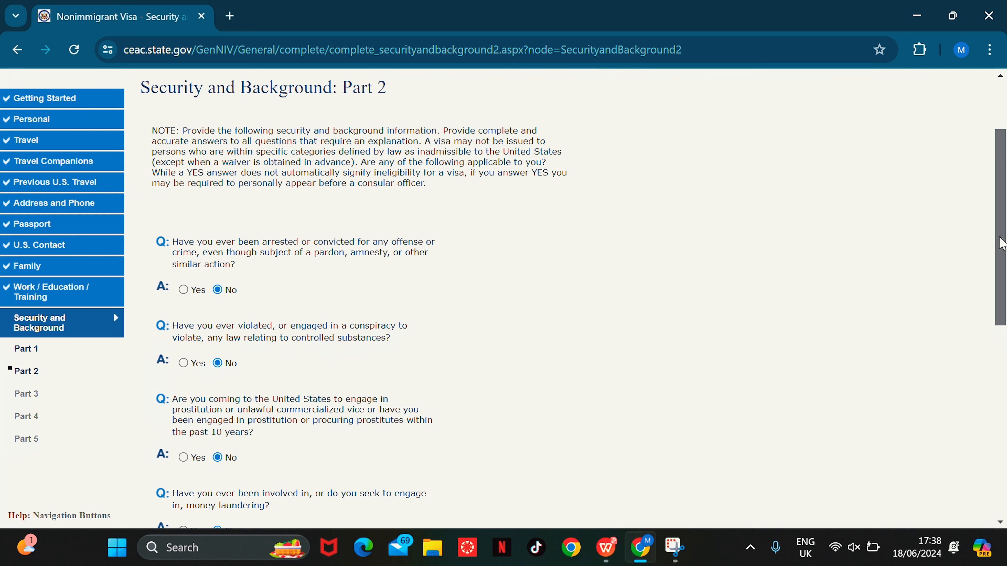
{"action": "scroll", "coordinate": [410, 404], "scroll_direction": "down", "scroll_amount": 7}
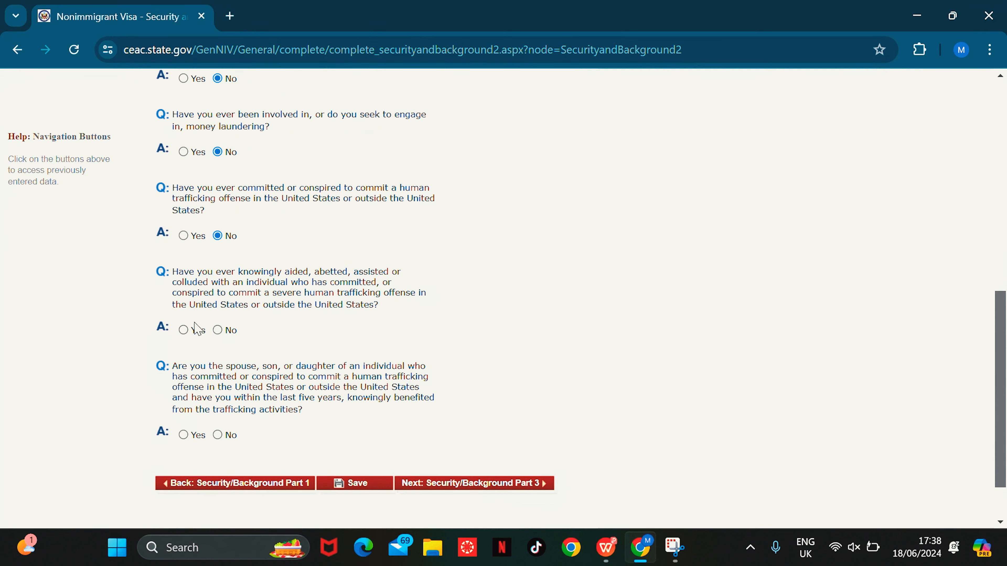
{"action": "left_click", "coordinate": [217, 331]}
{"action": "left_click", "coordinate": [217, 435]}
{"action": "left_click", "coordinate": [498, 484]}
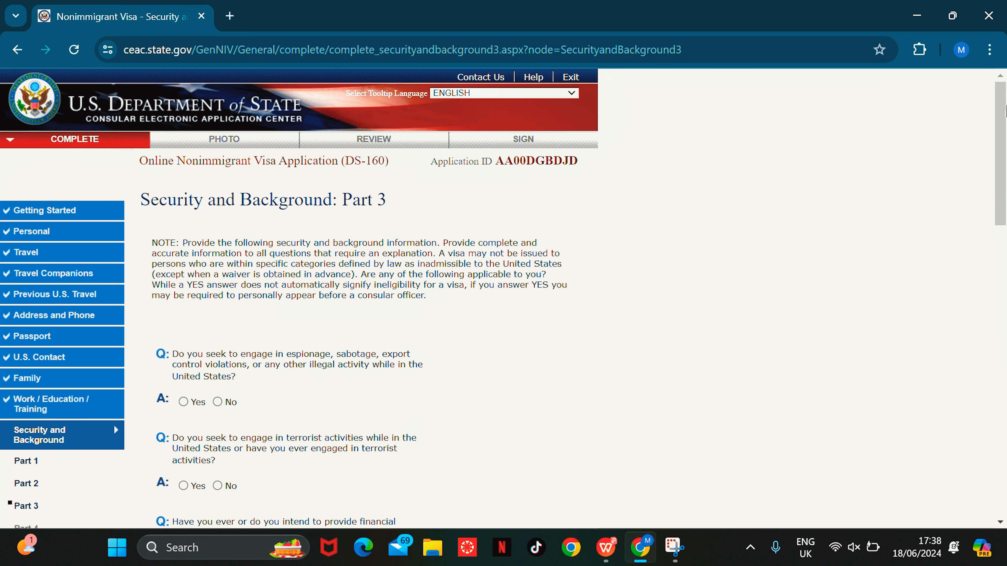
Step: Answer No to espionage, terrorism support, terrorist activity, terrorist membership and genocide
{"action": "left_click_drag", "start_coordinate": [1004, 104], "coordinate": [1005, 150]}
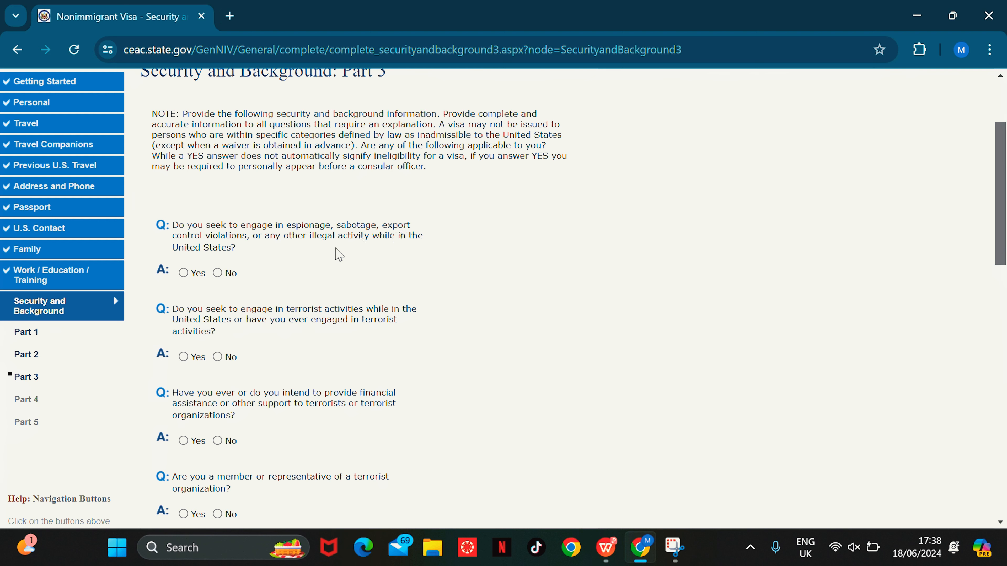
{"action": "left_click", "coordinate": [219, 275]}
{"action": "left_click", "coordinate": [218, 442]}
{"action": "left_click", "coordinate": [218, 357]}
{"action": "left_click_drag", "start_coordinate": [999, 193], "coordinate": [1000, 265]}
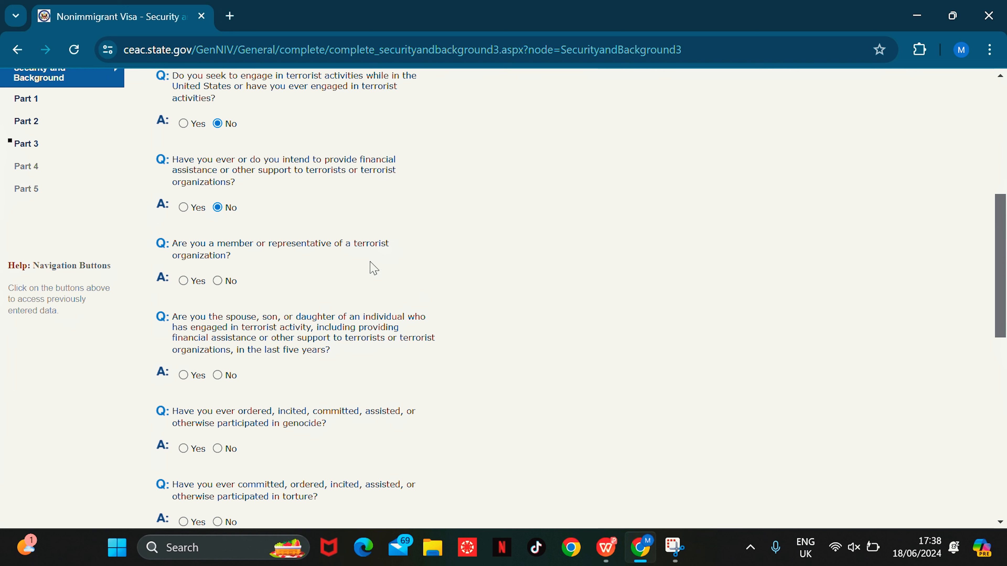
{"action": "left_click", "coordinate": [218, 281]}
{"action": "left_click", "coordinate": [218, 449]}
Step: Answer No to torture, political killings, child soldiers, religious, population and organ coercion, then submit
{"action": "scroll", "coordinate": [1002, 251], "scroll_direction": "down", "scroll_amount": 7}
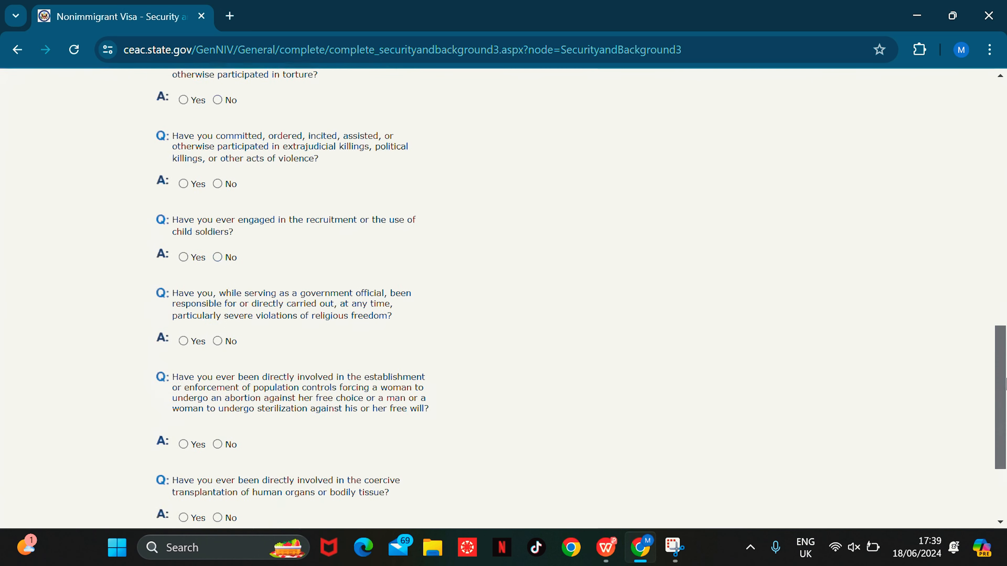
{"action": "left_click", "coordinate": [218, 93]}
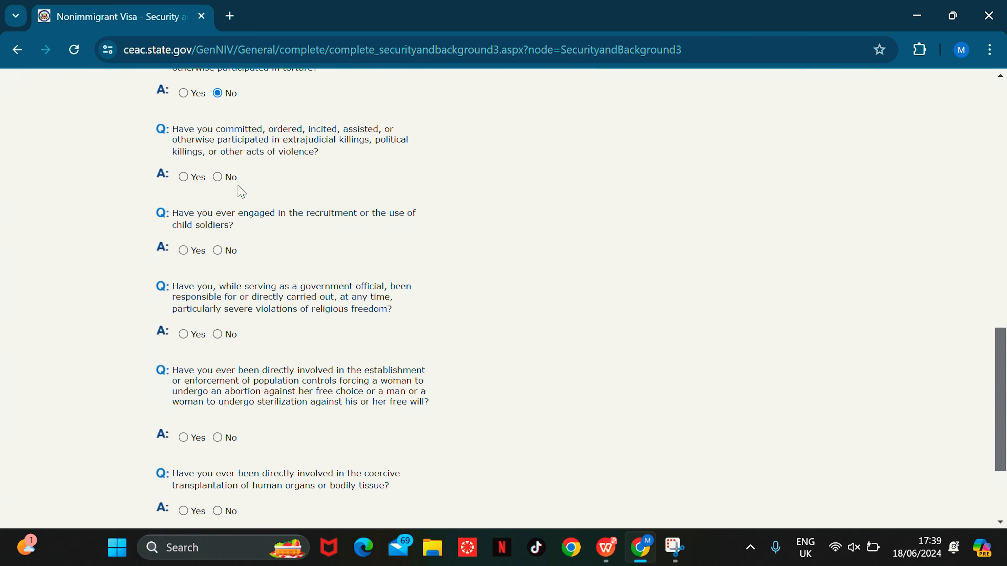
{"action": "left_click", "coordinate": [218, 177]}
{"action": "scroll", "coordinate": [1002, 345], "scroll_direction": "up", "scroll_amount": 2}
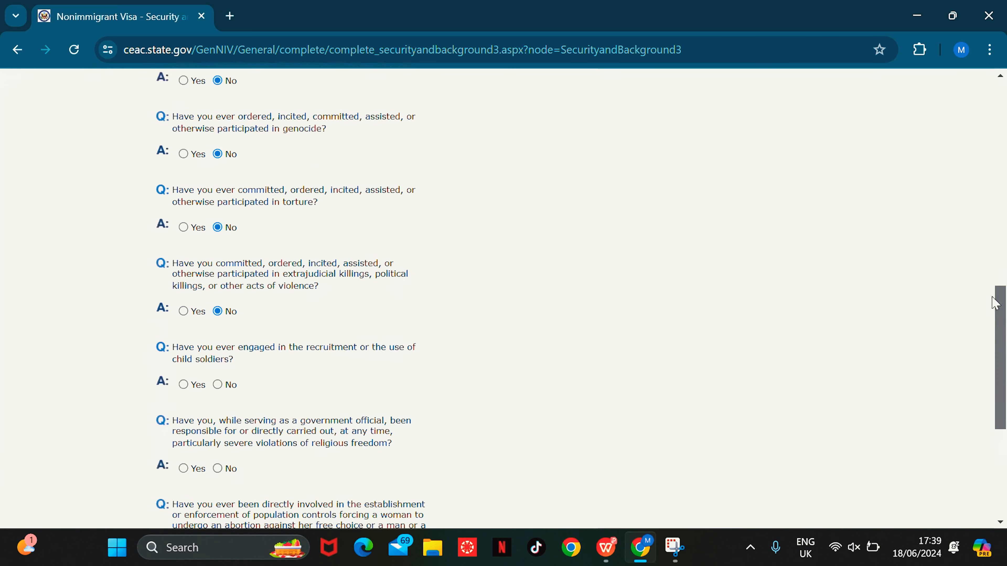
{"action": "scroll", "coordinate": [1002, 345], "scroll_direction": "down", "scroll_amount": 4}
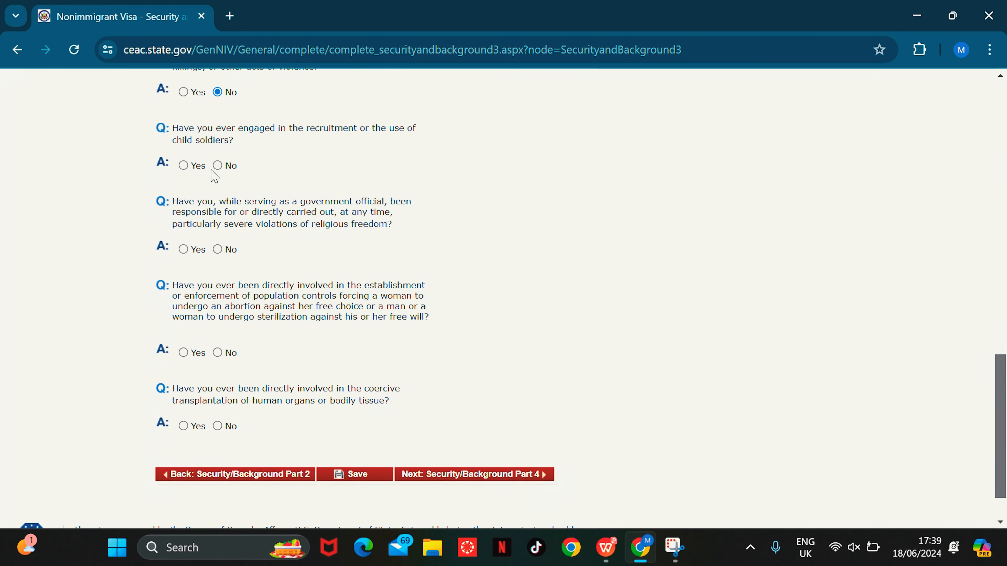
{"action": "left_click", "coordinate": [218, 166]}
{"action": "left_click", "coordinate": [219, 251]}
{"action": "left_click", "coordinate": [219, 354]}
{"action": "left_click", "coordinate": [217, 426]}
{"action": "left_click", "coordinate": [506, 476]}
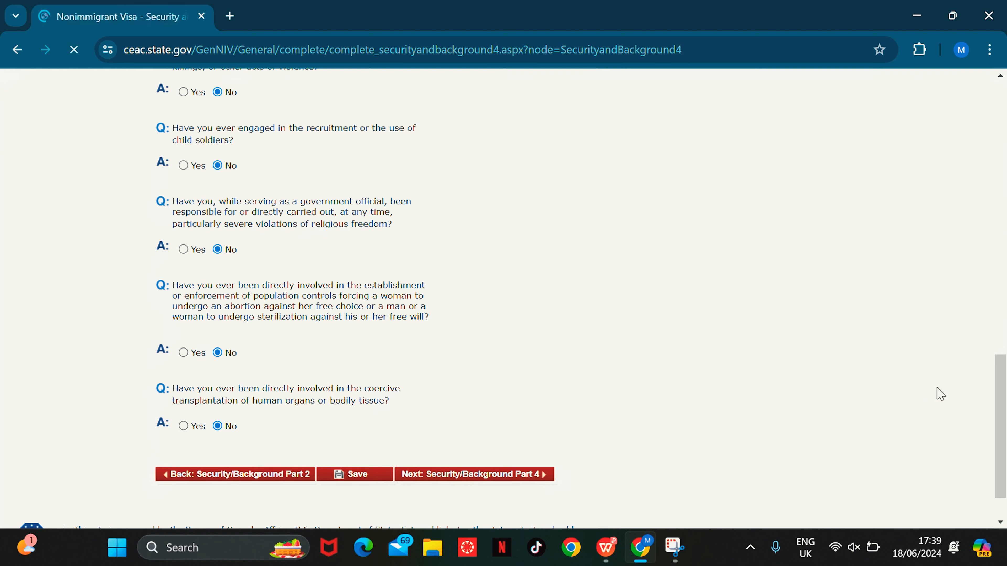
Step: Answer No to visa fraud and deportation, then continue to Part 5
{"action": "left_click_drag", "start_coordinate": [999, 172], "coordinate": [998, 261]}
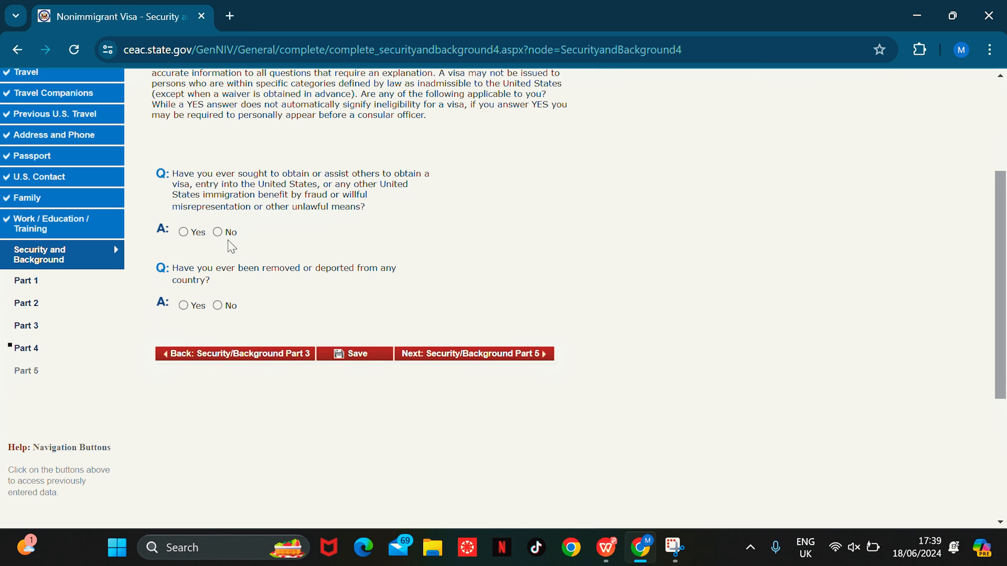
{"action": "left_click", "coordinate": [218, 233]}
{"action": "left_click", "coordinate": [224, 308]}
{"action": "scroll", "coordinate": [832, 285], "scroll_direction": "down", "scroll_amount": 3}
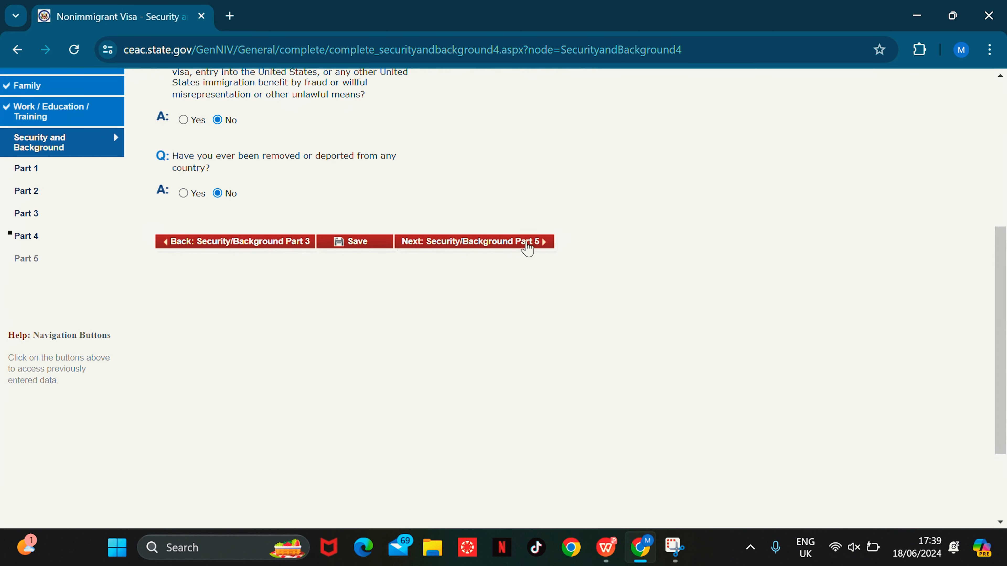
{"action": "left_click", "coordinate": [526, 245]}
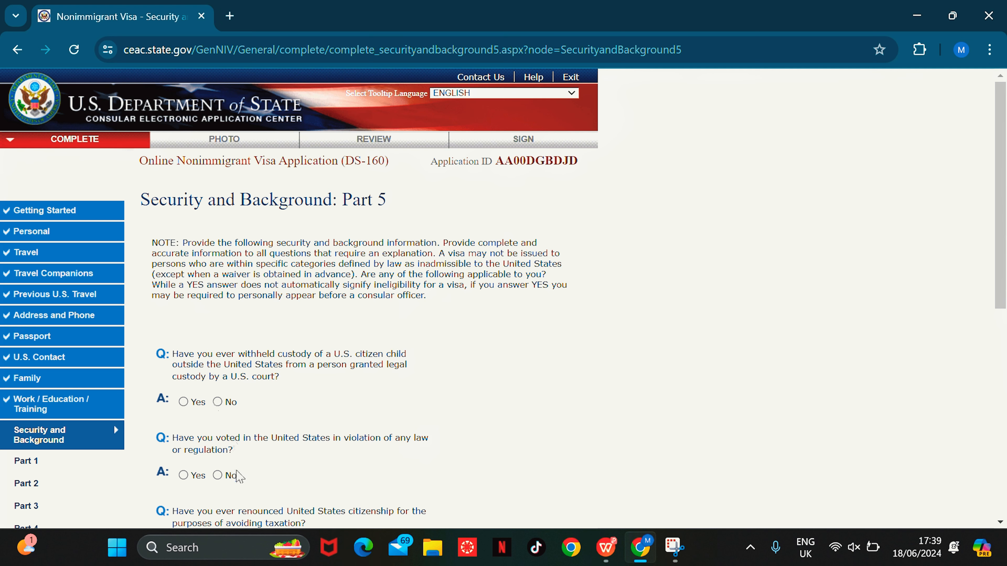
Step: Answer No to illegal voting, child custody and tax-driven citizenship renunciation, then go to photo upload
{"action": "left_click", "coordinate": [224, 475]}
{"action": "left_click", "coordinate": [227, 402]}
{"action": "scroll", "coordinate": [997, 270], "scroll_direction": "down", "scroll_amount": 6}
{"action": "left_click", "coordinate": [217, 272]}
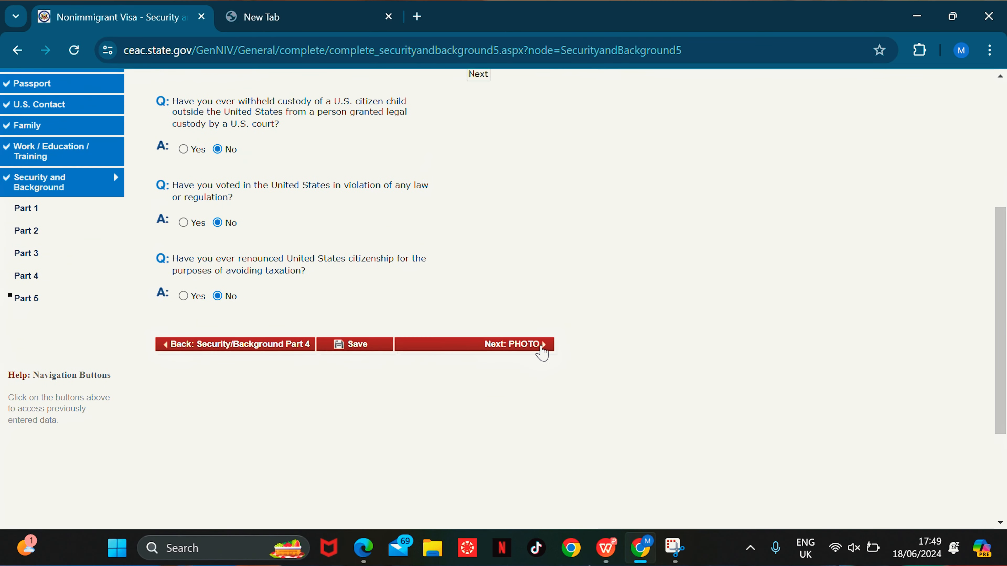
{"action": "left_click", "coordinate": [536, 347]}
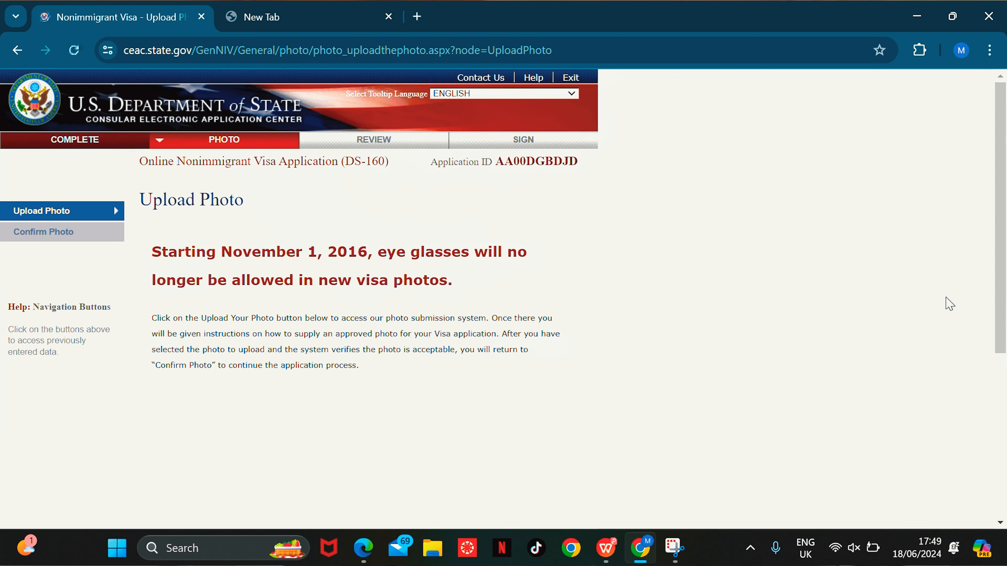
Step: Scroll down the Upload Photo page to the Upload Your Photo button
{"action": "left_click_drag", "start_coordinate": [1002, 195], "coordinate": [1002, 240]}
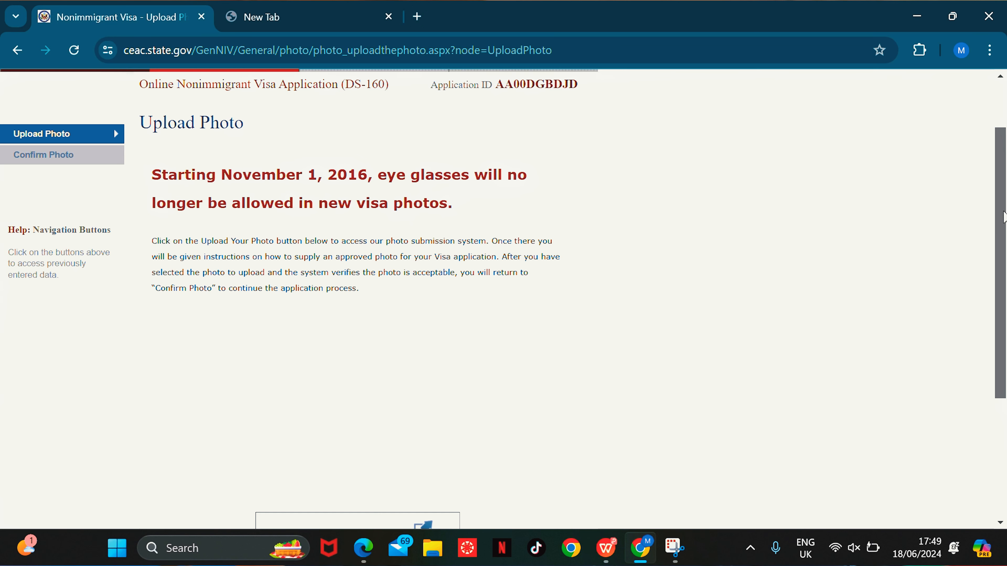
{"action": "left_click_drag", "start_coordinate": [1003, 217], "coordinate": [1004, 318]}
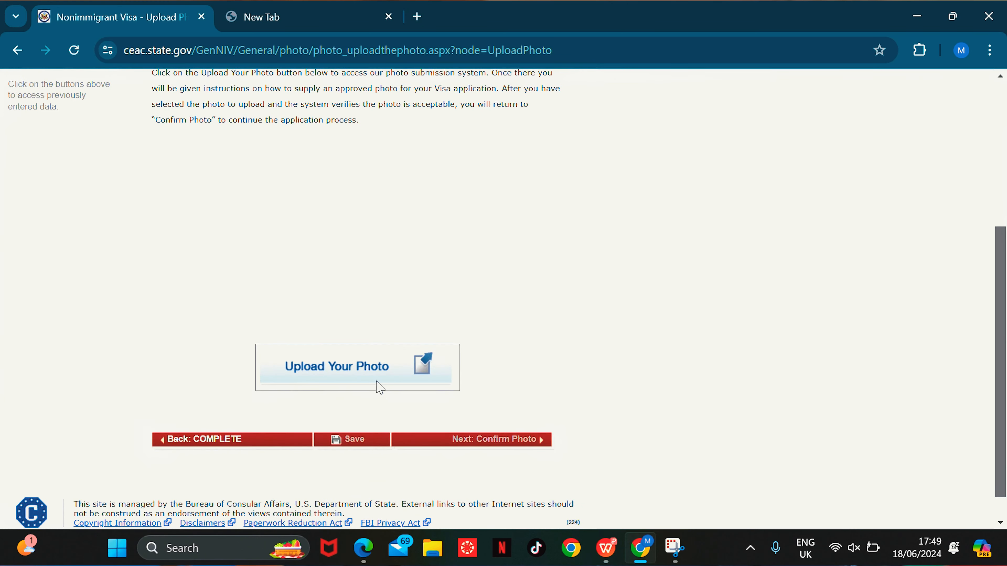
Step: Open the photo submission system and select PIC.jpg as the photo
{"action": "left_click", "coordinate": [372, 370]}
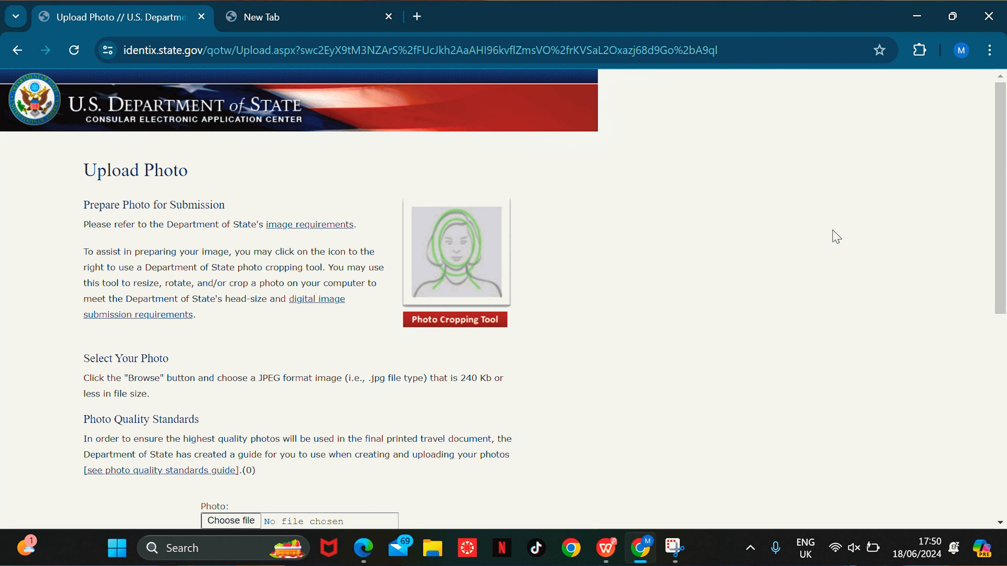
{"action": "left_click_drag", "start_coordinate": [1004, 136], "coordinate": [988, 295]}
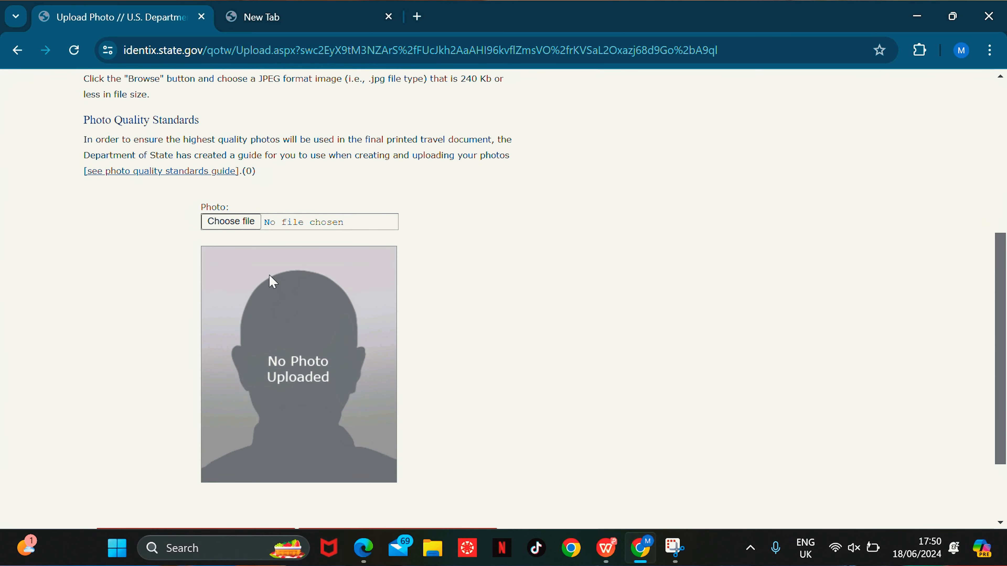
{"action": "left_click", "coordinate": [245, 224]}
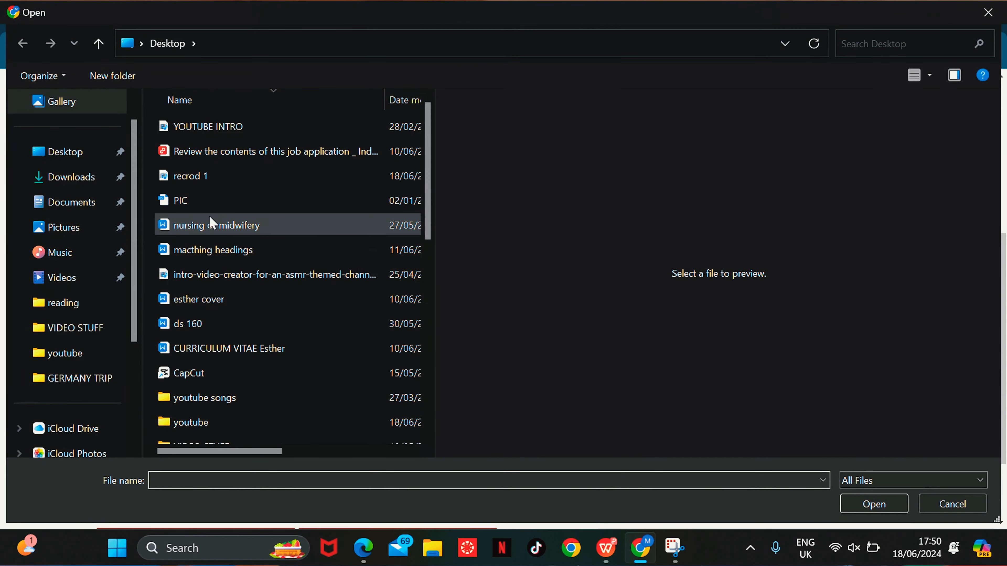
{"action": "left_click", "coordinate": [185, 209]}
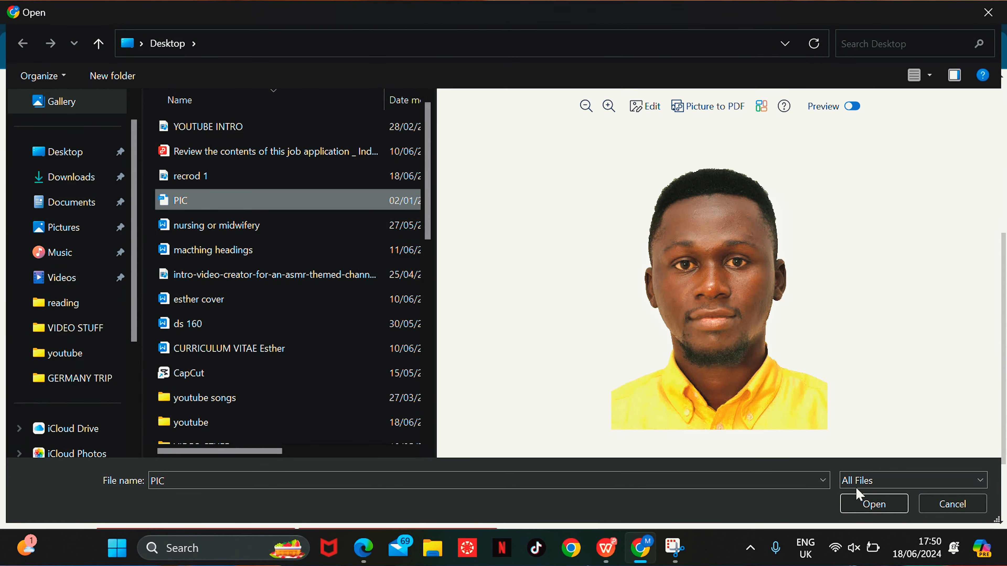
{"action": "left_click", "coordinate": [881, 505]}
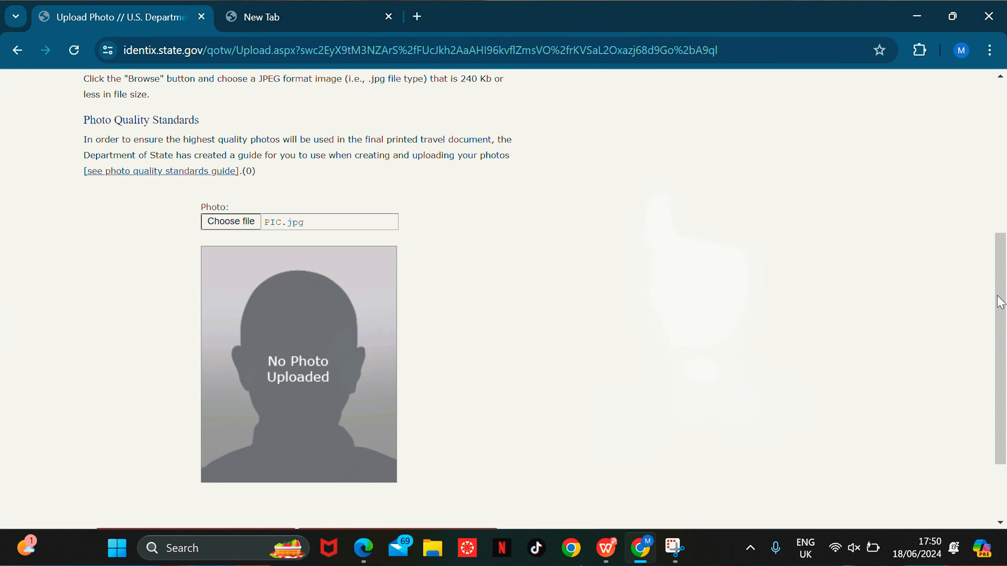
Step: Upload PIC.jpg and confirm it passes the photo quality check
{"action": "left_click_drag", "start_coordinate": [1003, 282], "coordinate": [1003, 360]}
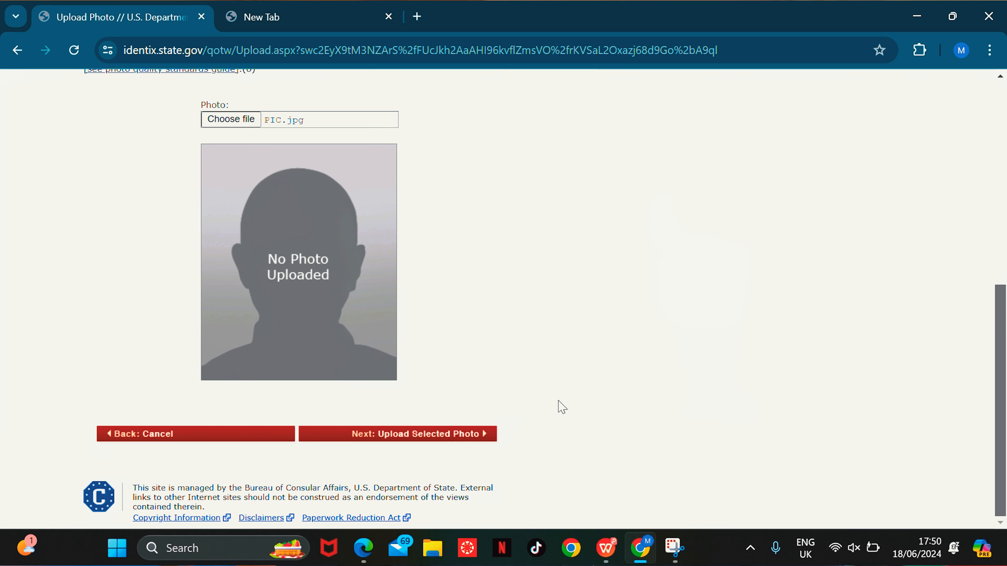
{"action": "left_click", "coordinate": [442, 437]}
{"action": "scroll", "coordinate": [984, 326], "scroll_direction": "down", "scroll_amount": 4}
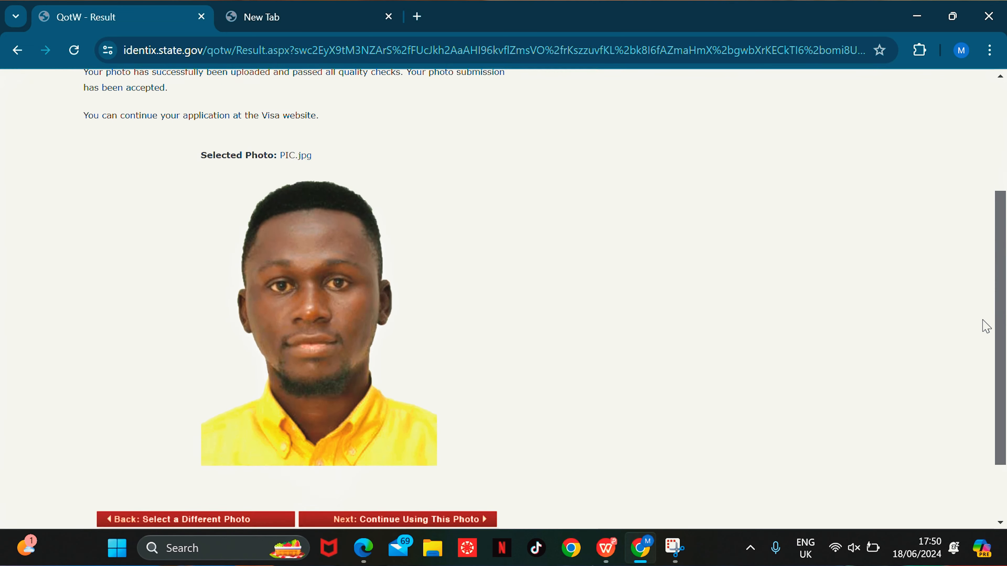
{"action": "scroll", "coordinate": [965, 353], "scroll_direction": "up", "scroll_amount": 5}
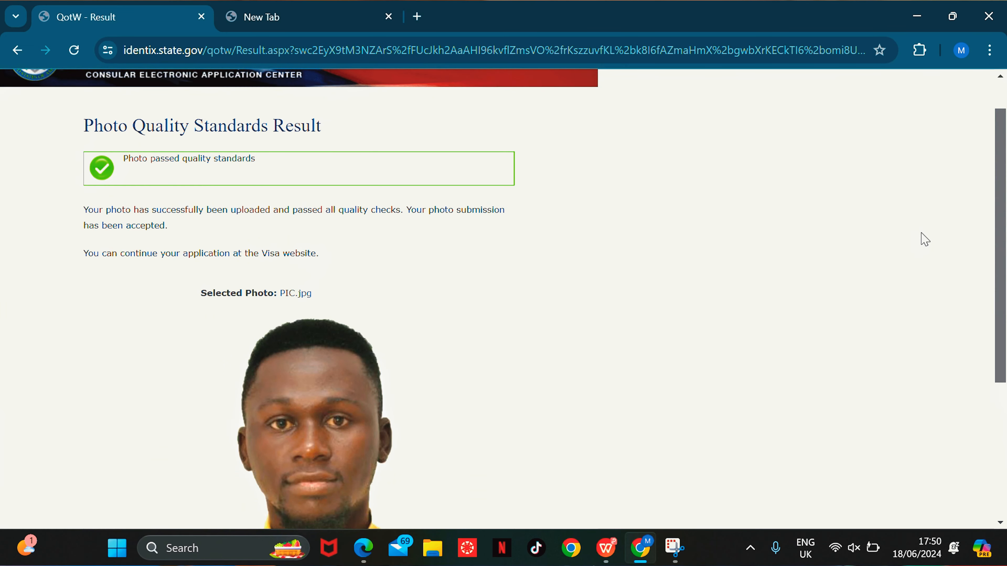
{"action": "scroll", "coordinate": [924, 238], "scroll_direction": "down", "scroll_amount": 5}
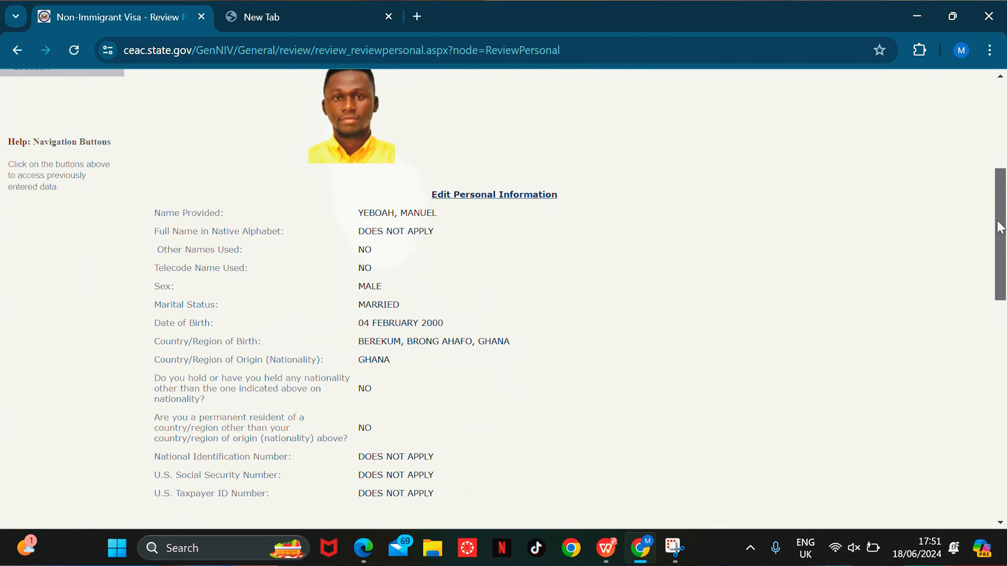
Step: Scroll through the personal, address, phone and passport review, then go on to Travel
{"action": "scroll", "coordinate": [989, 187], "scroll_direction": "up", "scroll_amount": 3}
{"action": "scroll", "coordinate": [988, 184], "scroll_direction": "up", "scroll_amount": 4}
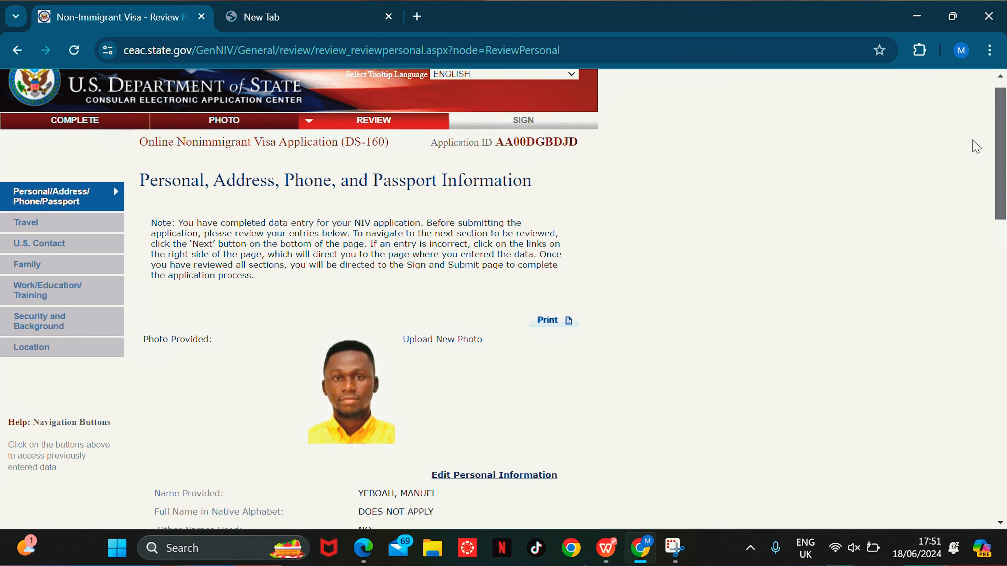
{"action": "scroll", "coordinate": [973, 155], "scroll_direction": "down", "scroll_amount": 4}
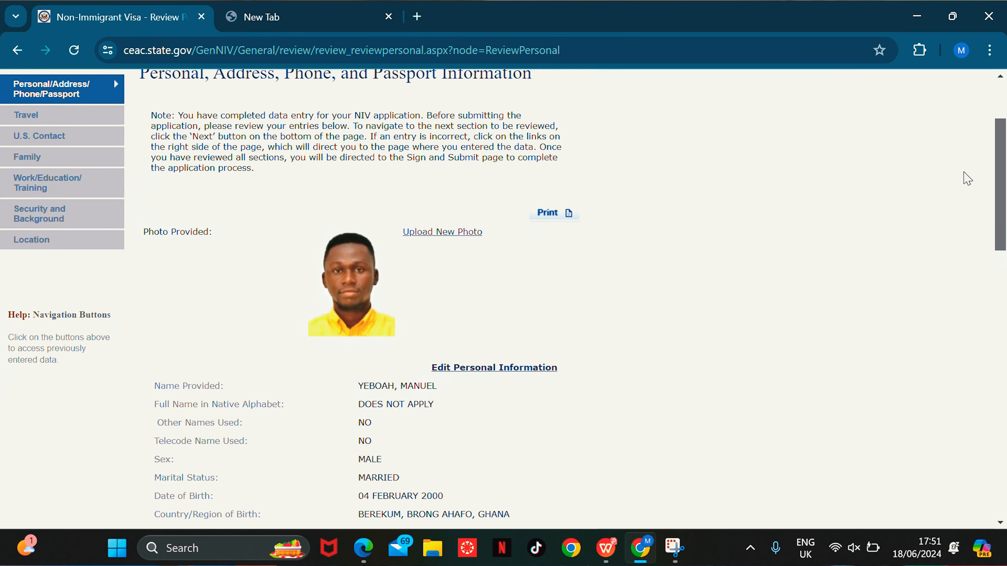
{"action": "scroll", "coordinate": [968, 222], "scroll_direction": "down", "scroll_amount": 7}
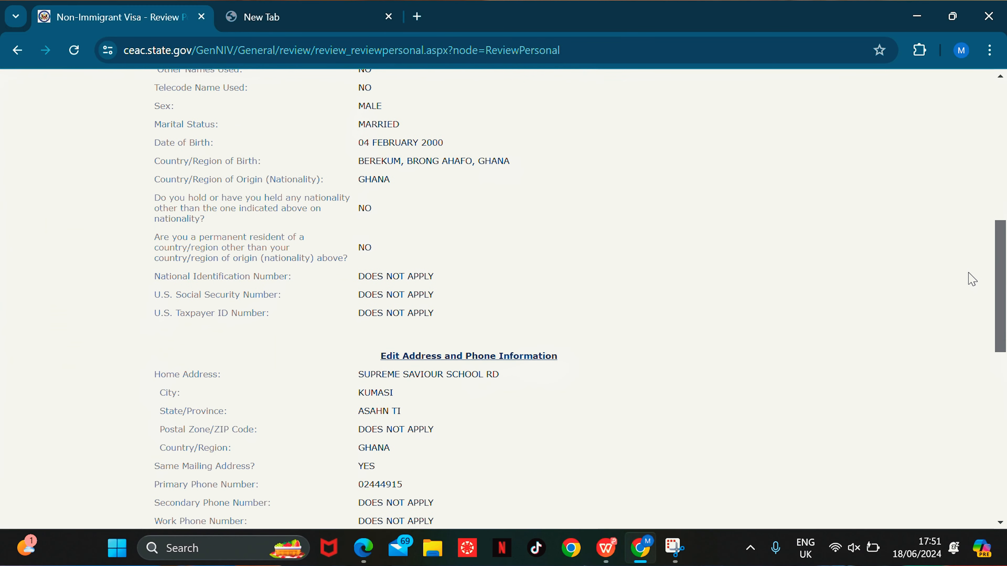
{"action": "scroll", "coordinate": [967, 253], "scroll_direction": "up", "scroll_amount": 5}
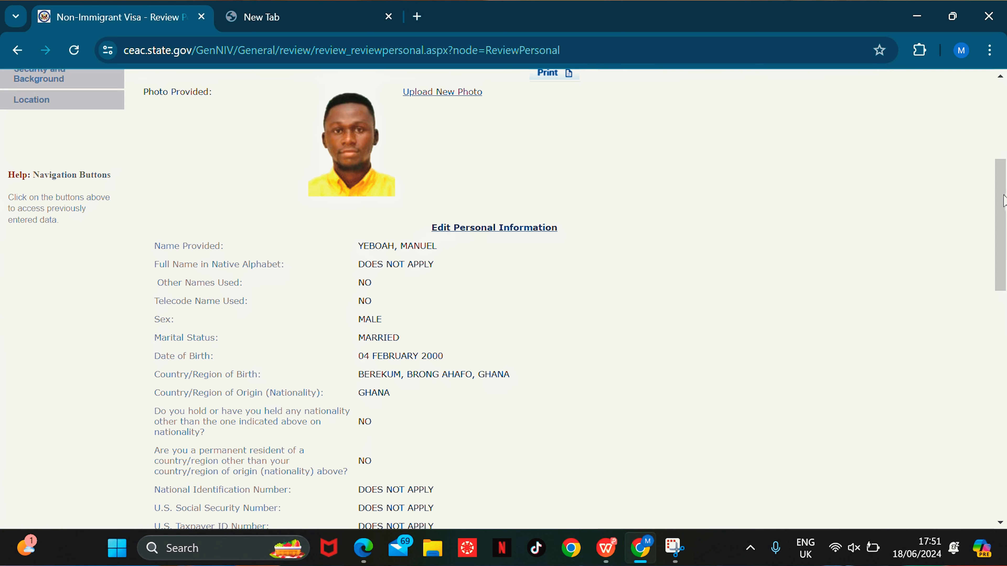
{"action": "left_click_drag", "start_coordinate": [1003, 194], "coordinate": [987, 456]}
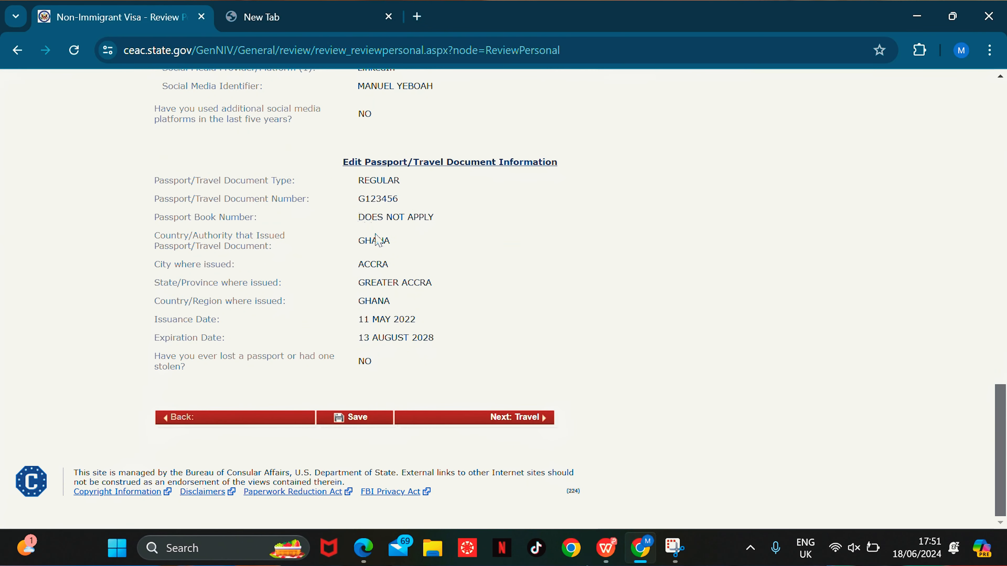
{"action": "left_click", "coordinate": [532, 423]}
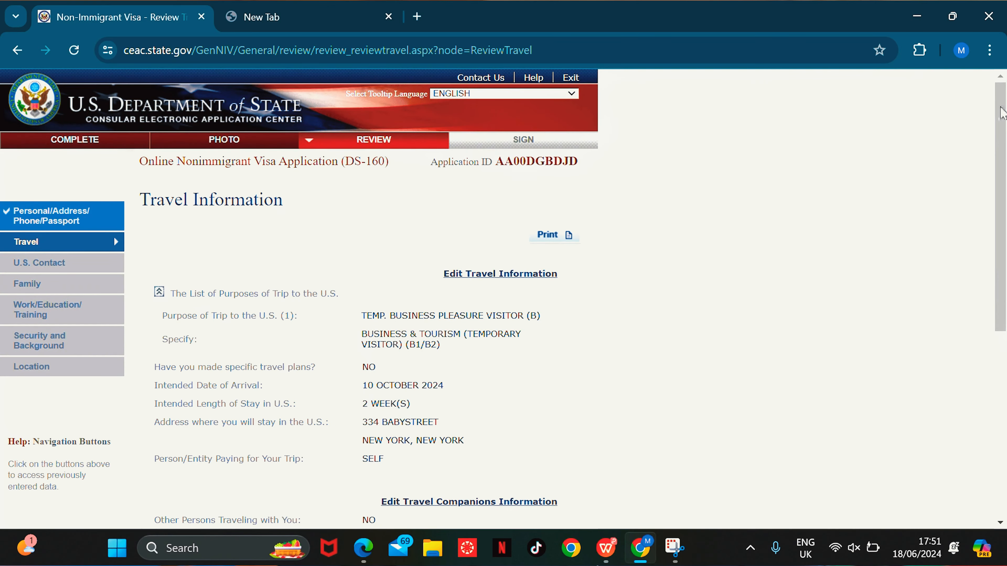
Step: Review the Travel Information page and continue to the U.S. Contact review
{"action": "left_click_drag", "start_coordinate": [1002, 113], "coordinate": [971, 127]}
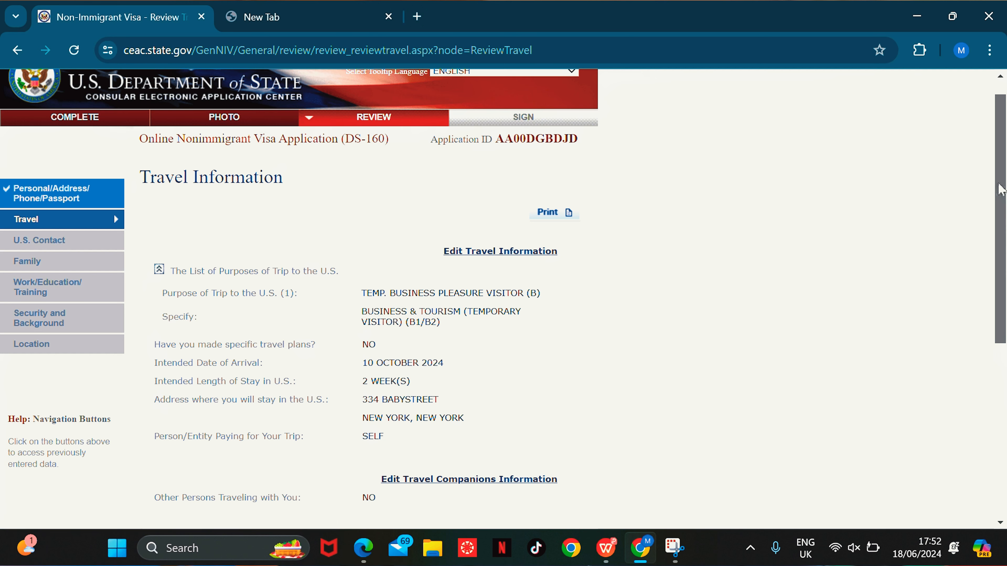
{"action": "scroll", "coordinate": [987, 239], "scroll_direction": "down", "scroll_amount": 5}
{"action": "left_click", "coordinate": [502, 453]}
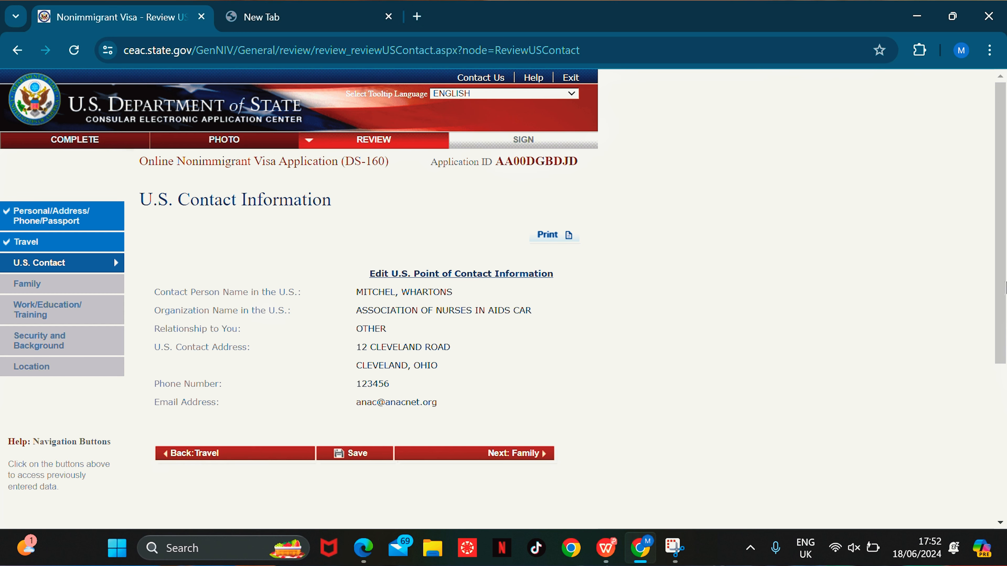
Step: Review the U.S. Contact and Family pages, then continue to Work/Education/Training
{"action": "scroll", "coordinate": [1005, 287], "scroll_direction": "down", "scroll_amount": 3}
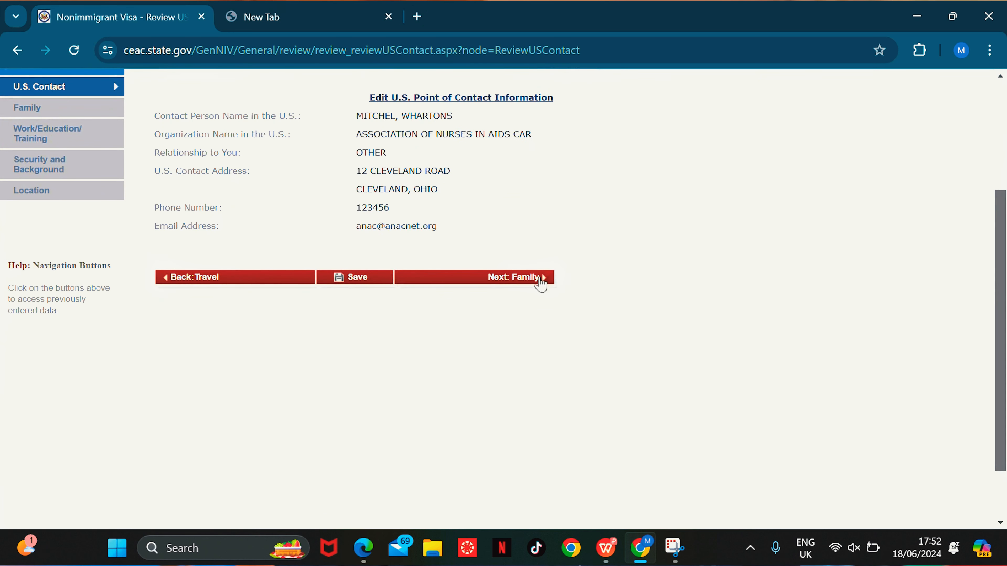
{"action": "left_click", "coordinate": [538, 280]}
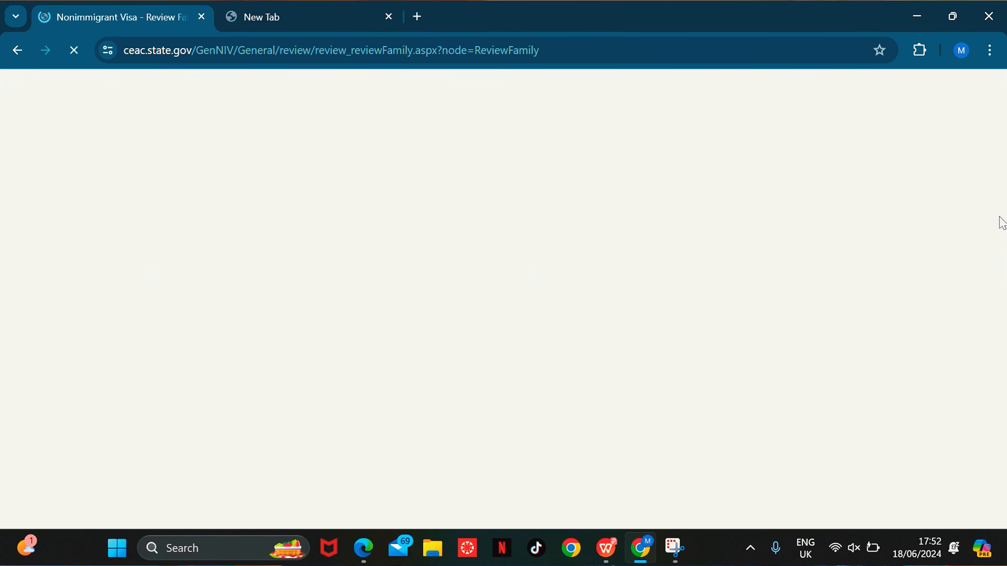
{"action": "left_click_drag", "start_coordinate": [997, 167], "coordinate": [1004, 353]}
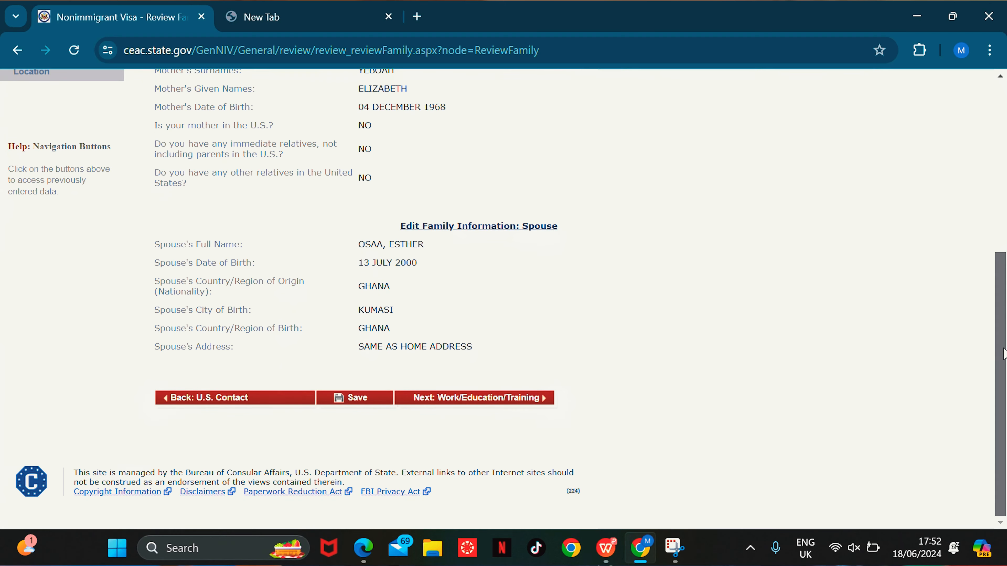
{"action": "left_click", "coordinate": [520, 402]}
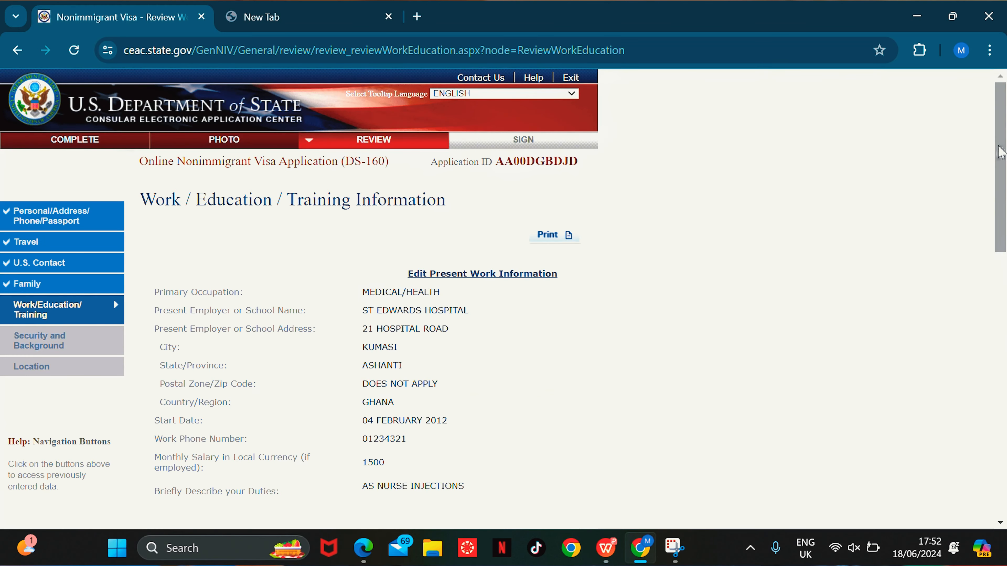
Step: Scroll the Work/Education/Training and Security and Background reviews, then proceed to Location
{"action": "left_click_drag", "start_coordinate": [1001, 152], "coordinate": [1005, 421]}
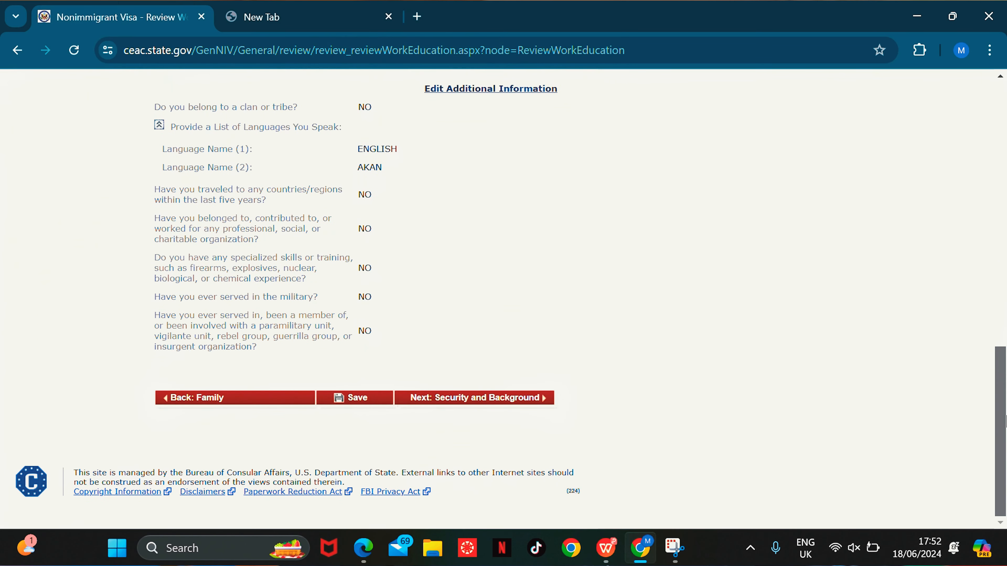
{"action": "left_click", "coordinate": [533, 397]}
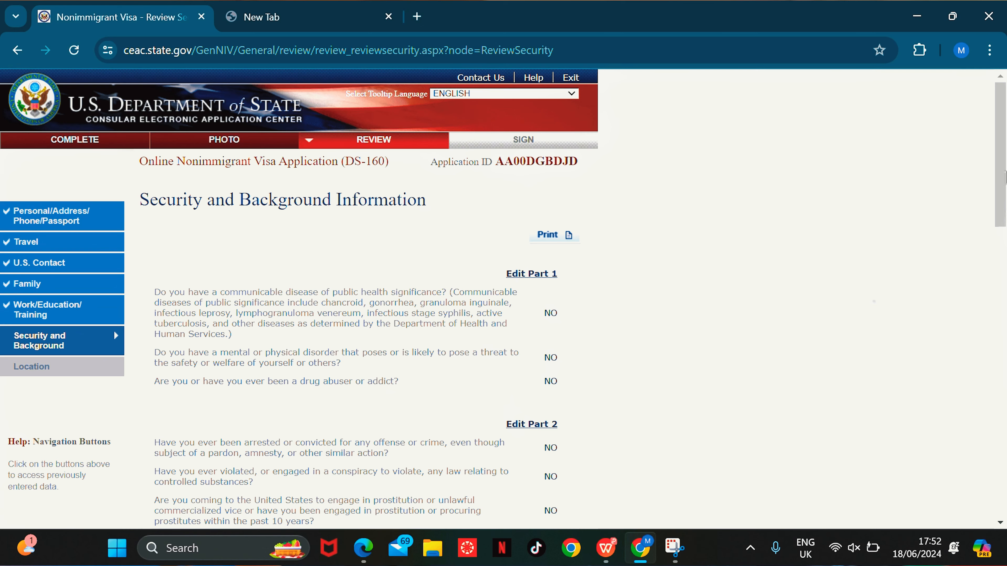
{"action": "left_click_drag", "start_coordinate": [1002, 137], "coordinate": [999, 452]}
{"action": "left_click", "coordinate": [523, 404]}
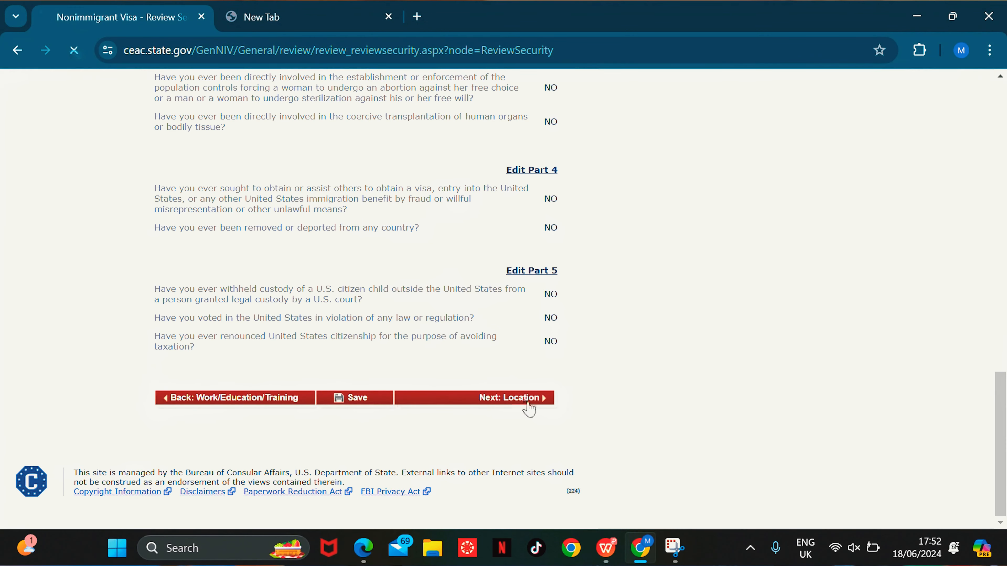
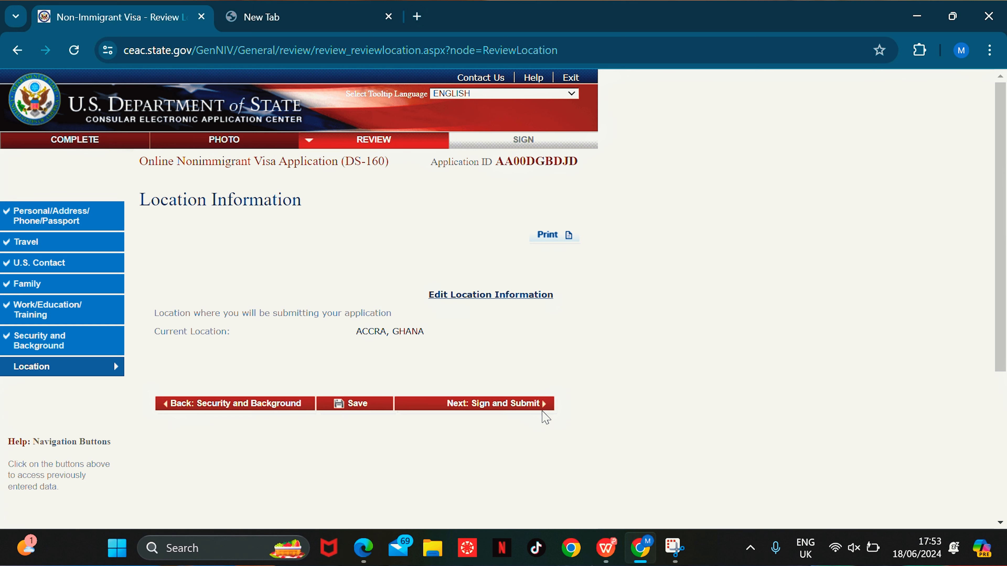
Step: Leave the Location Information review for the Sign and Submit page
{"action": "left_click", "coordinate": [513, 412]}
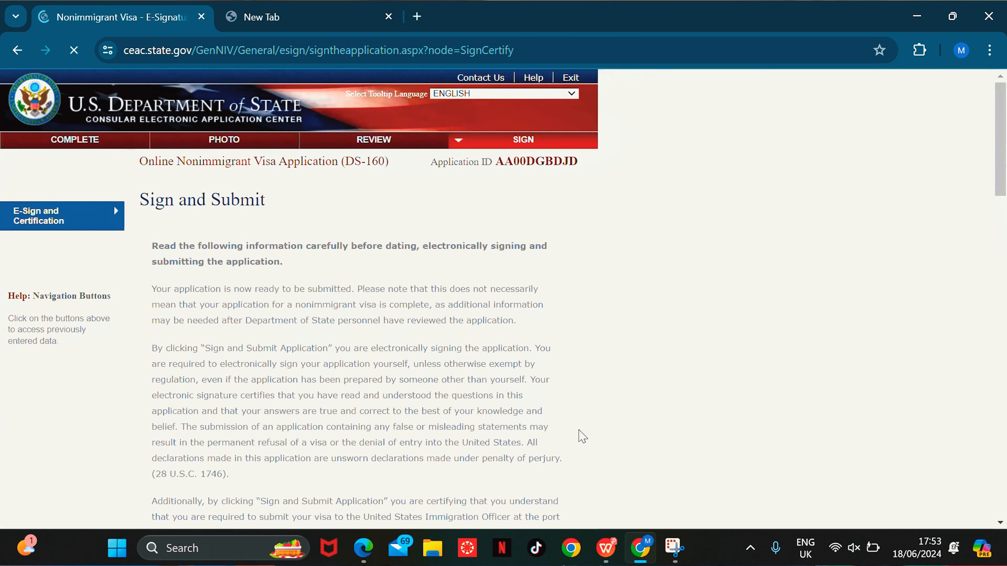
Step: Certify receipt of the FGM/C fact sheet and scroll down to the Preparer of Application question
{"action": "left_click_drag", "start_coordinate": [1005, 163], "coordinate": [936, 389]}
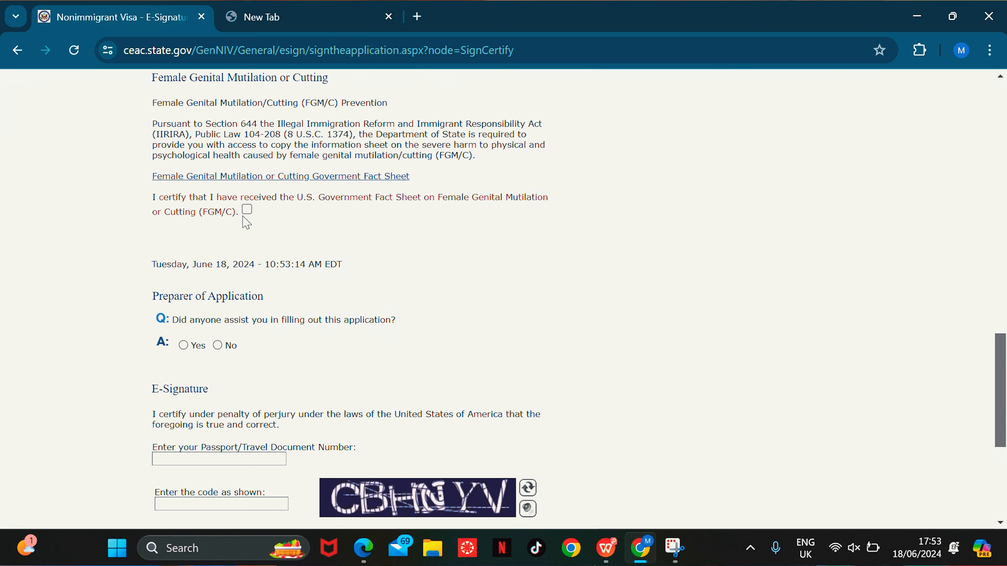
{"action": "left_click", "coordinate": [247, 209]}
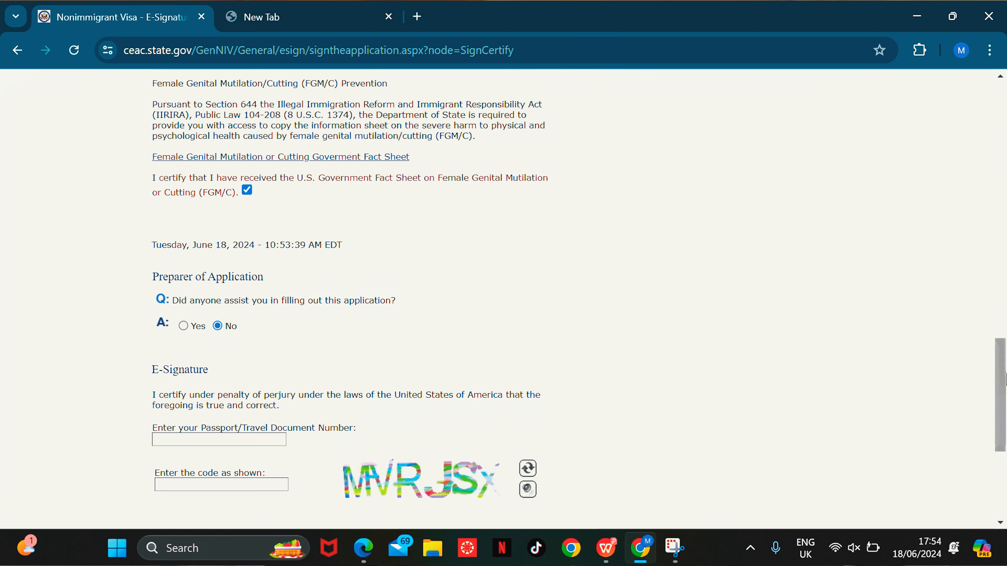
{"action": "scroll", "coordinate": [976, 398], "scroll_direction": "down", "scroll_amount": 5}
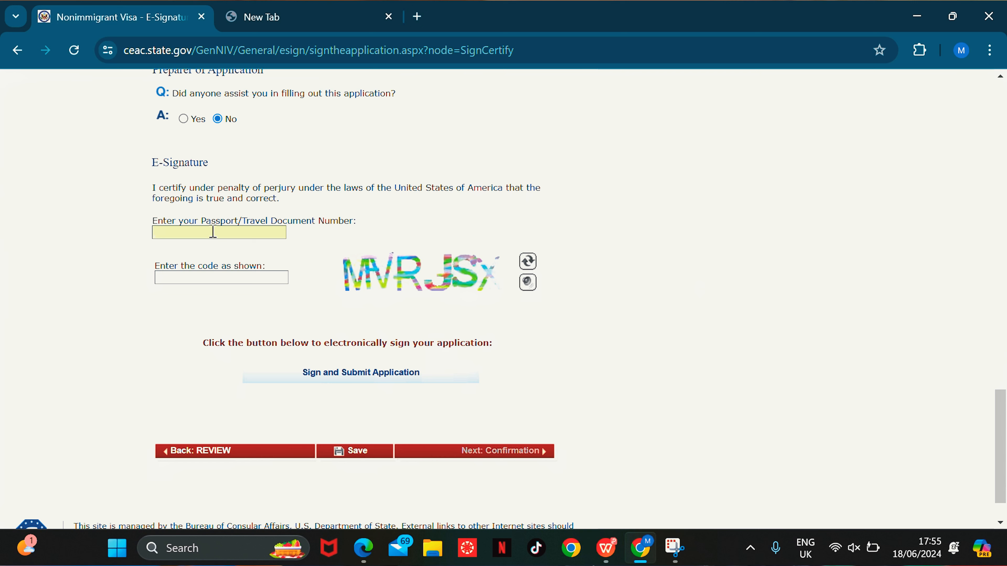
Step: Enter the applicant's passport number and verification code, e-sign the application, and continue to Confirmation
{"action": "left_click", "coordinate": [216, 277]}
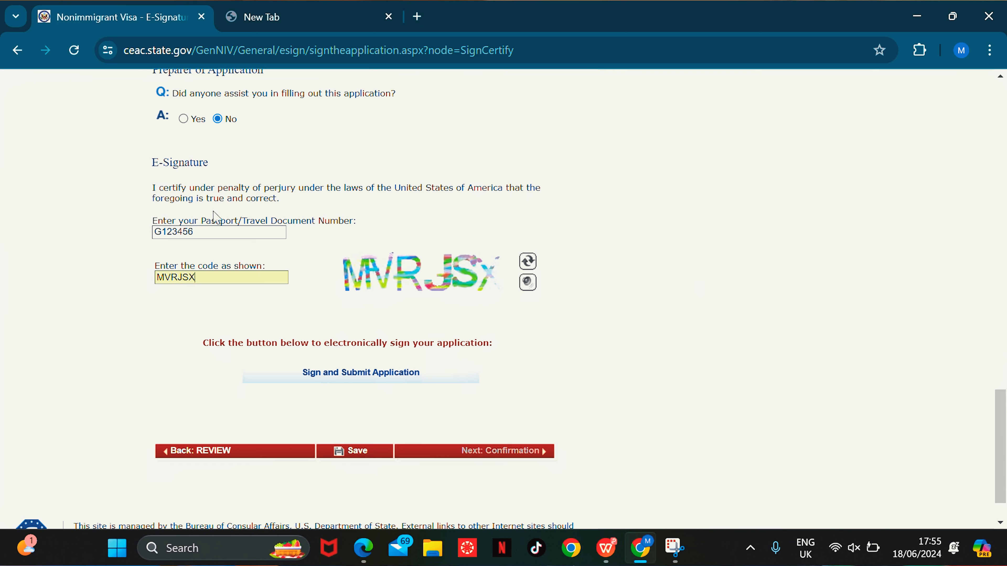
{"action": "left_click", "coordinate": [390, 381]}
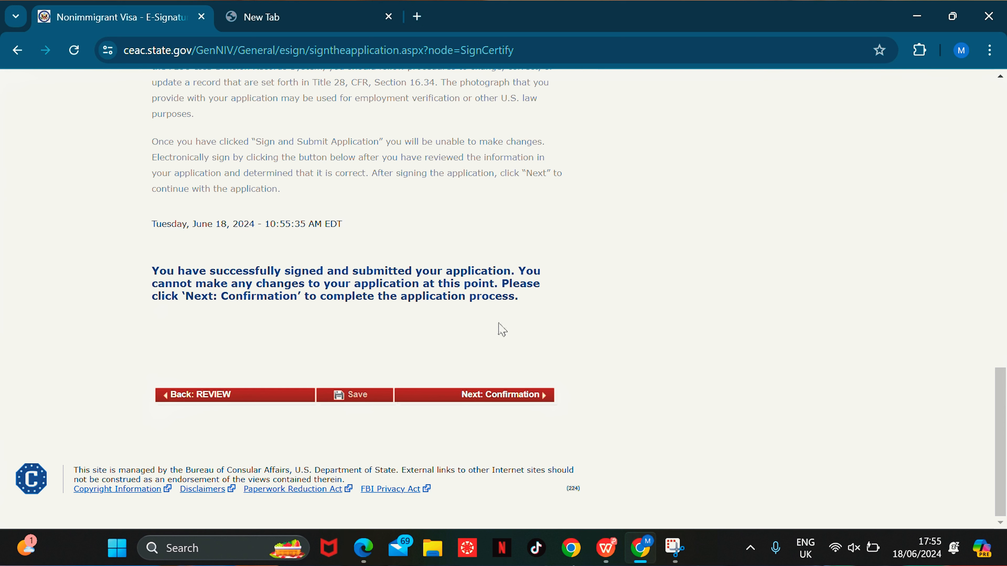
{"action": "left_click", "coordinate": [533, 397]}
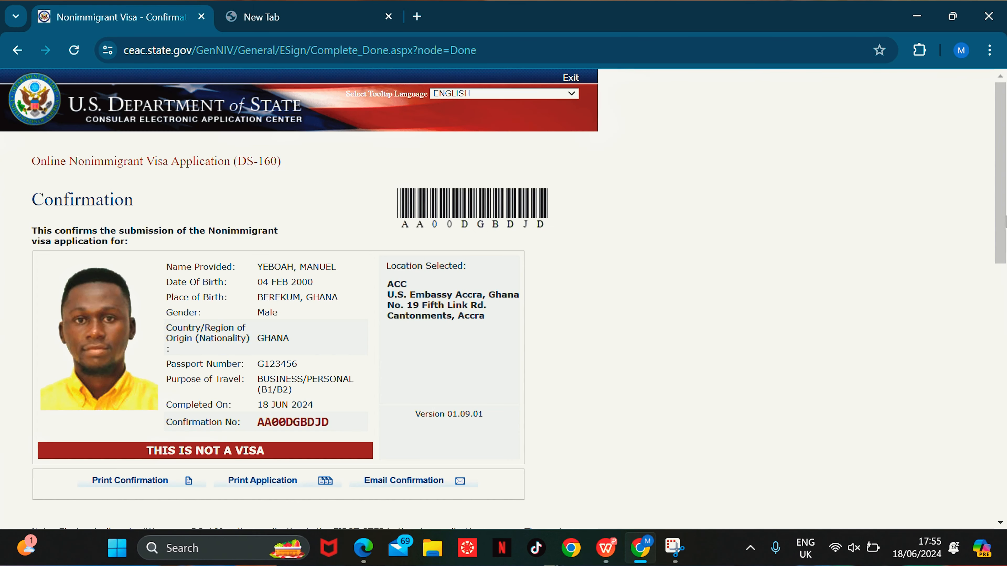
{"action": "scroll", "coordinate": [1005, 223], "scroll_direction": "down", "scroll_amount": 1}
{"action": "scroll", "coordinate": [1006, 171], "scroll_direction": "up", "scroll_amount": 1}
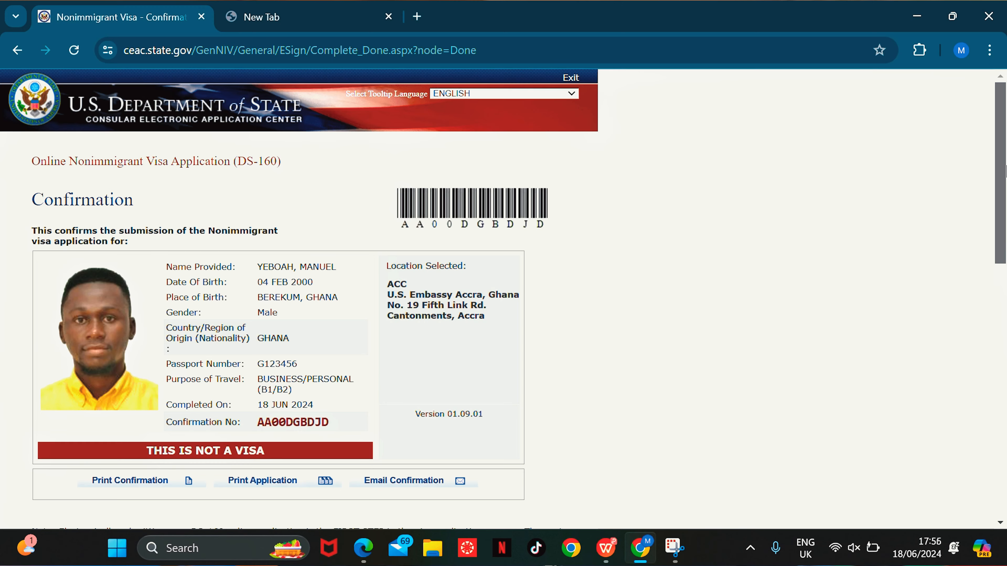
{"action": "scroll", "coordinate": [971, 319], "scroll_direction": "down", "scroll_amount": 8}
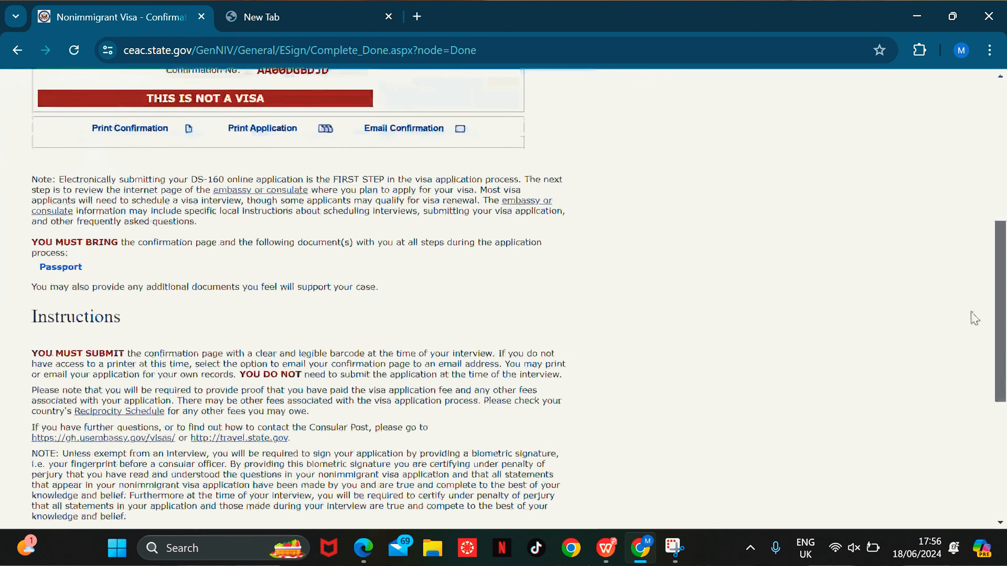
{"action": "scroll", "coordinate": [965, 312], "scroll_direction": "up", "scroll_amount": 2}
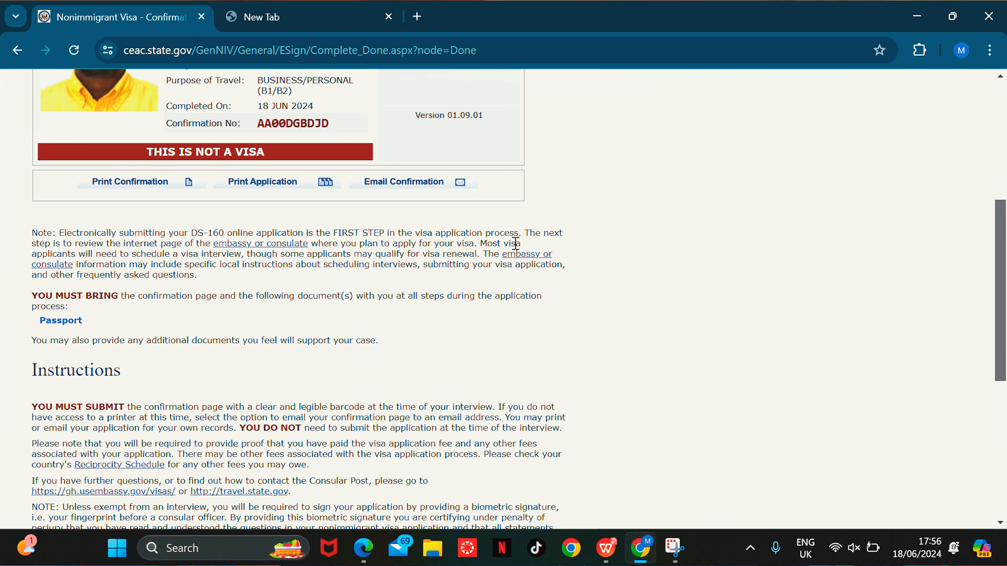
{"action": "left_click_drag", "start_coordinate": [1002, 250], "coordinate": [992, 205]}
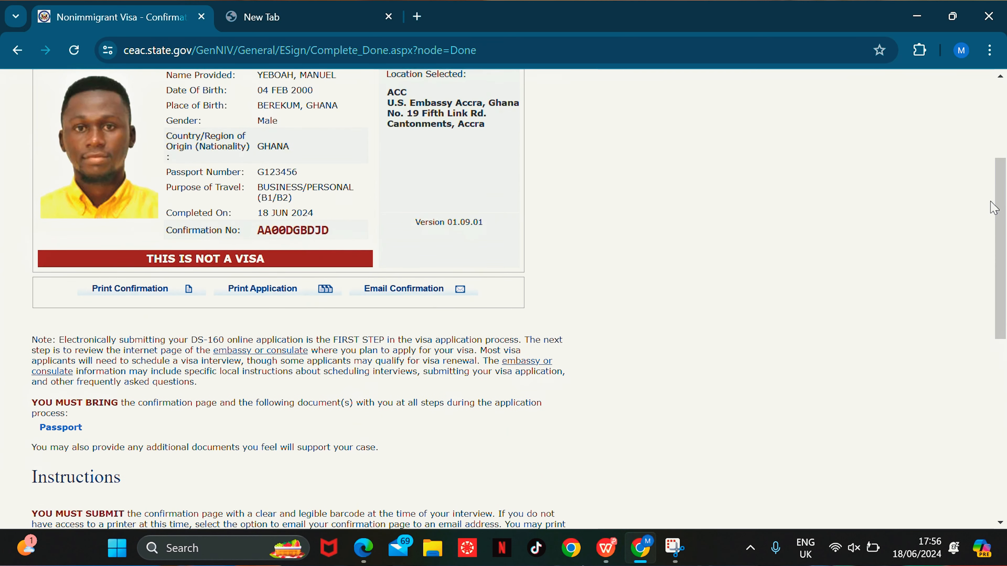
{"action": "left_click_drag", "start_coordinate": [257, 232], "coordinate": [340, 232]}
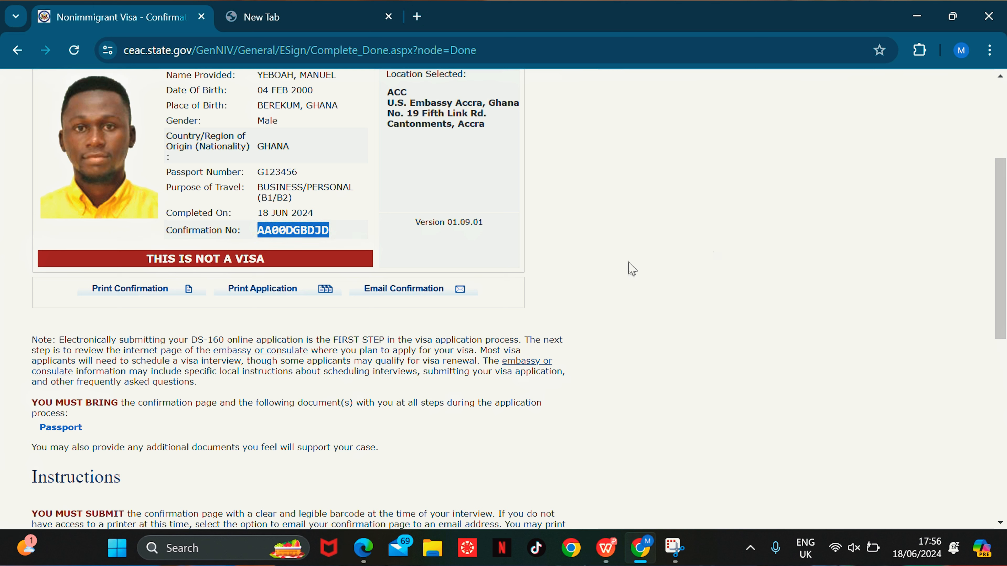
{"action": "left_click", "coordinate": [577, 265]}
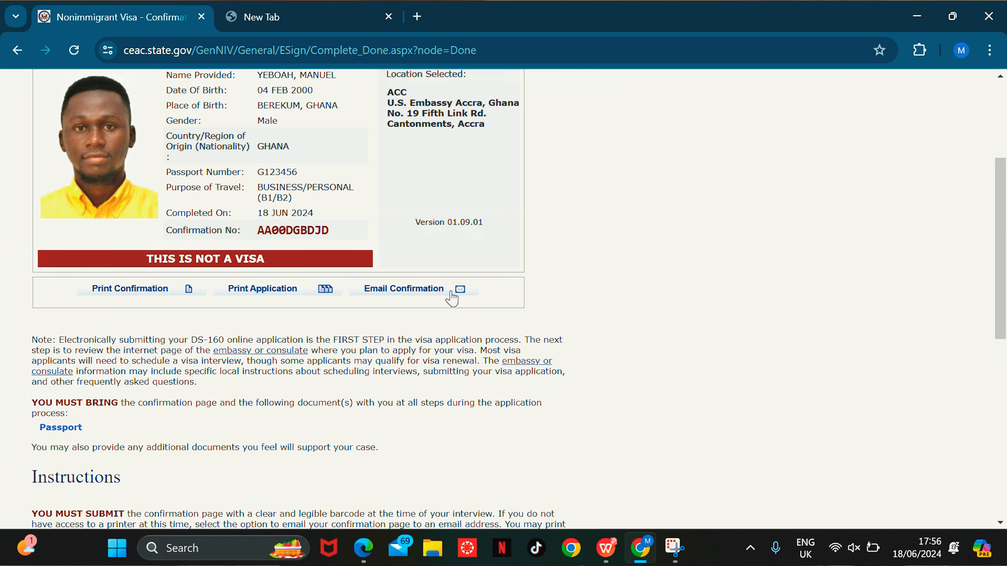
{"action": "scroll", "coordinate": [765, 333], "scroll_direction": "down", "scroll_amount": 5}
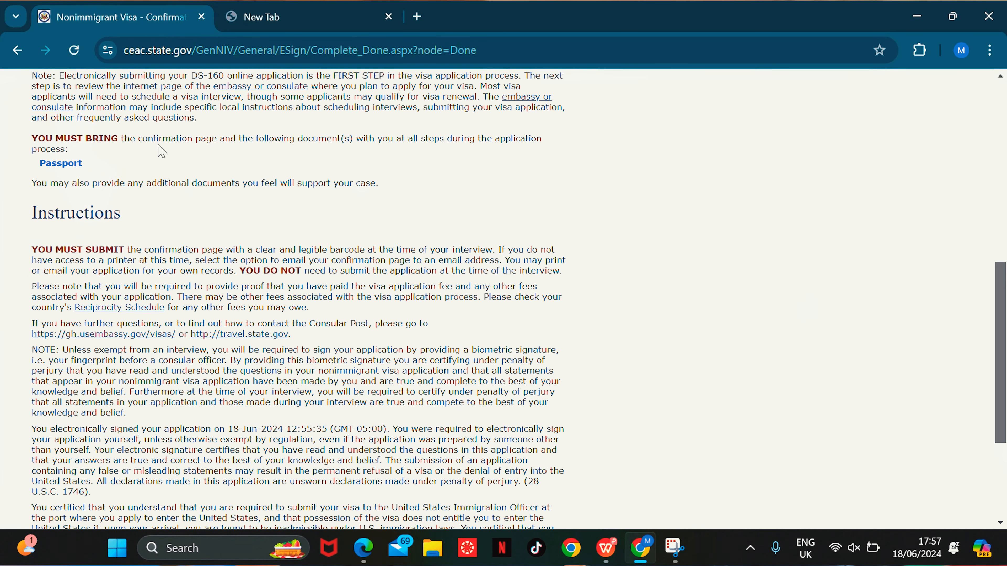
{"action": "scroll", "coordinate": [186, 198], "scroll_direction": "up", "scroll_amount": 8}
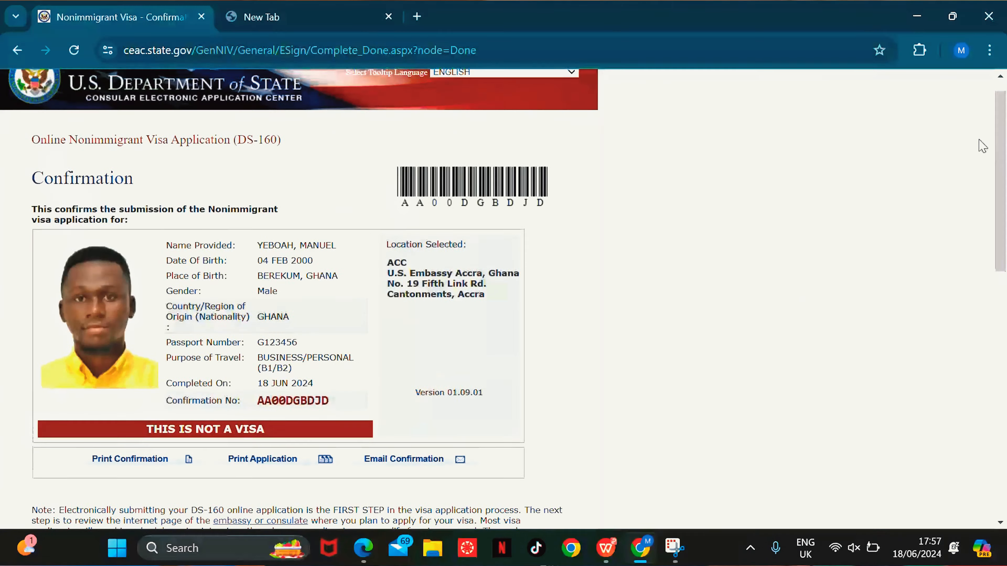